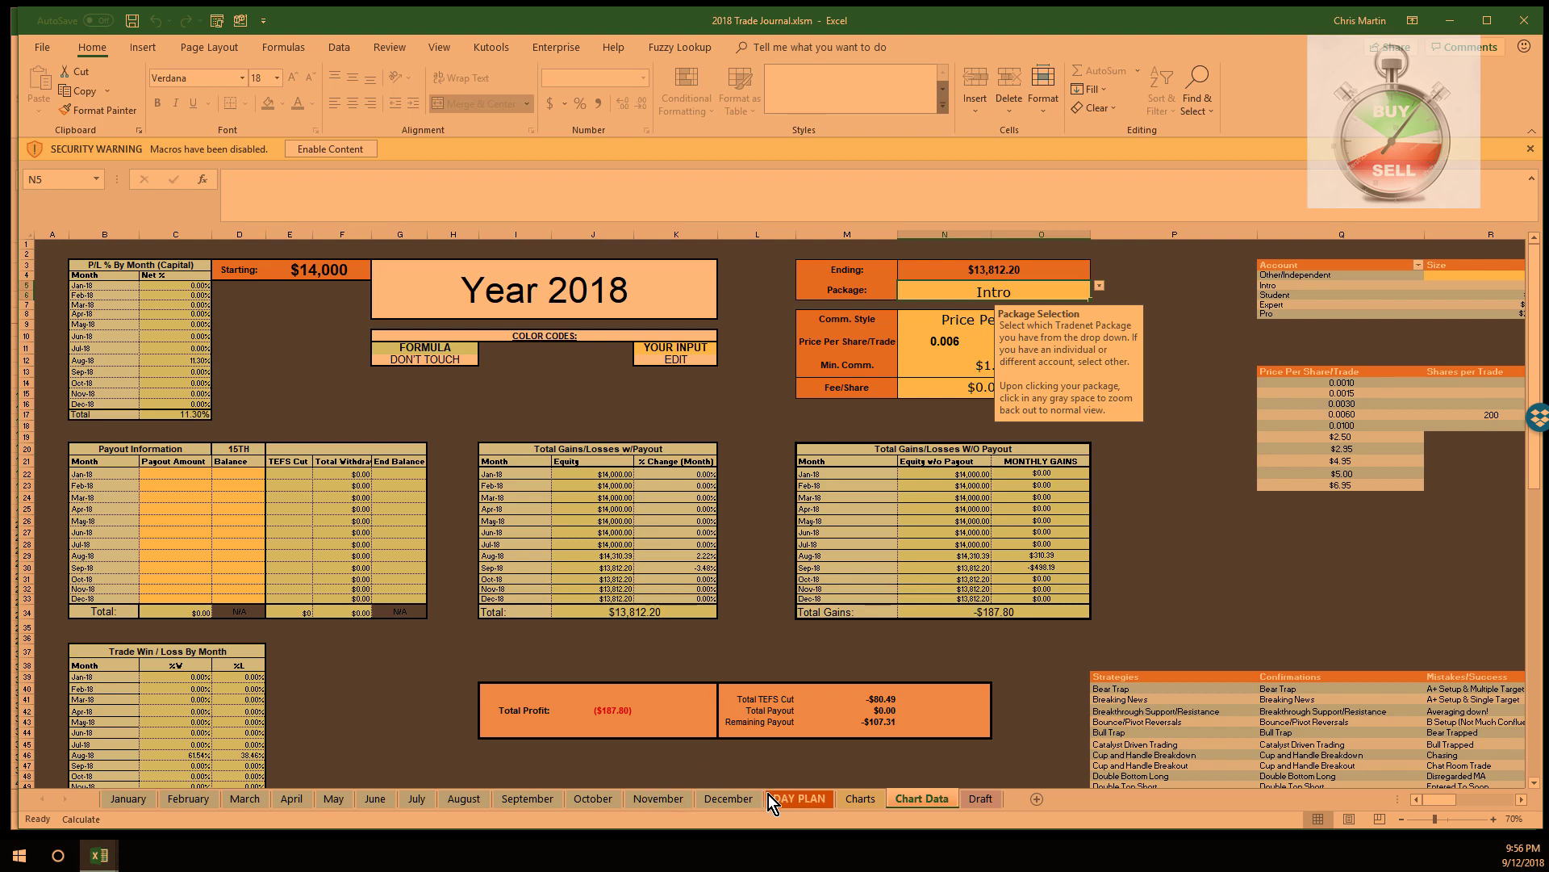
# - Examine the September sheet's trade log, including the Strategy and Mistakes/Success choices offered for the first trade
pyautogui.click(781, 767)
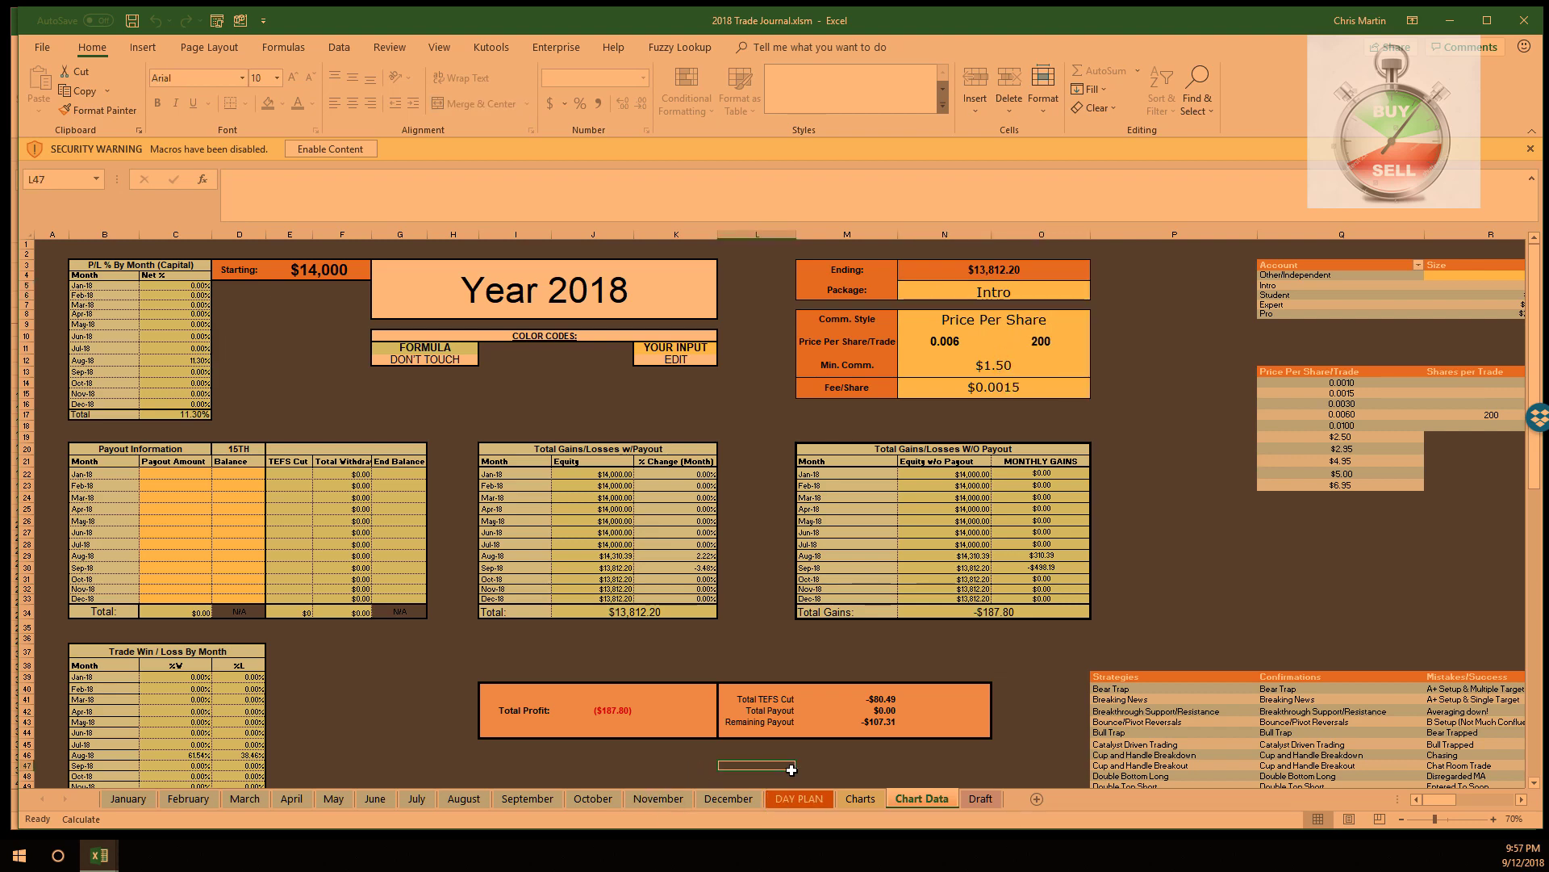
pyautogui.click(525, 801)
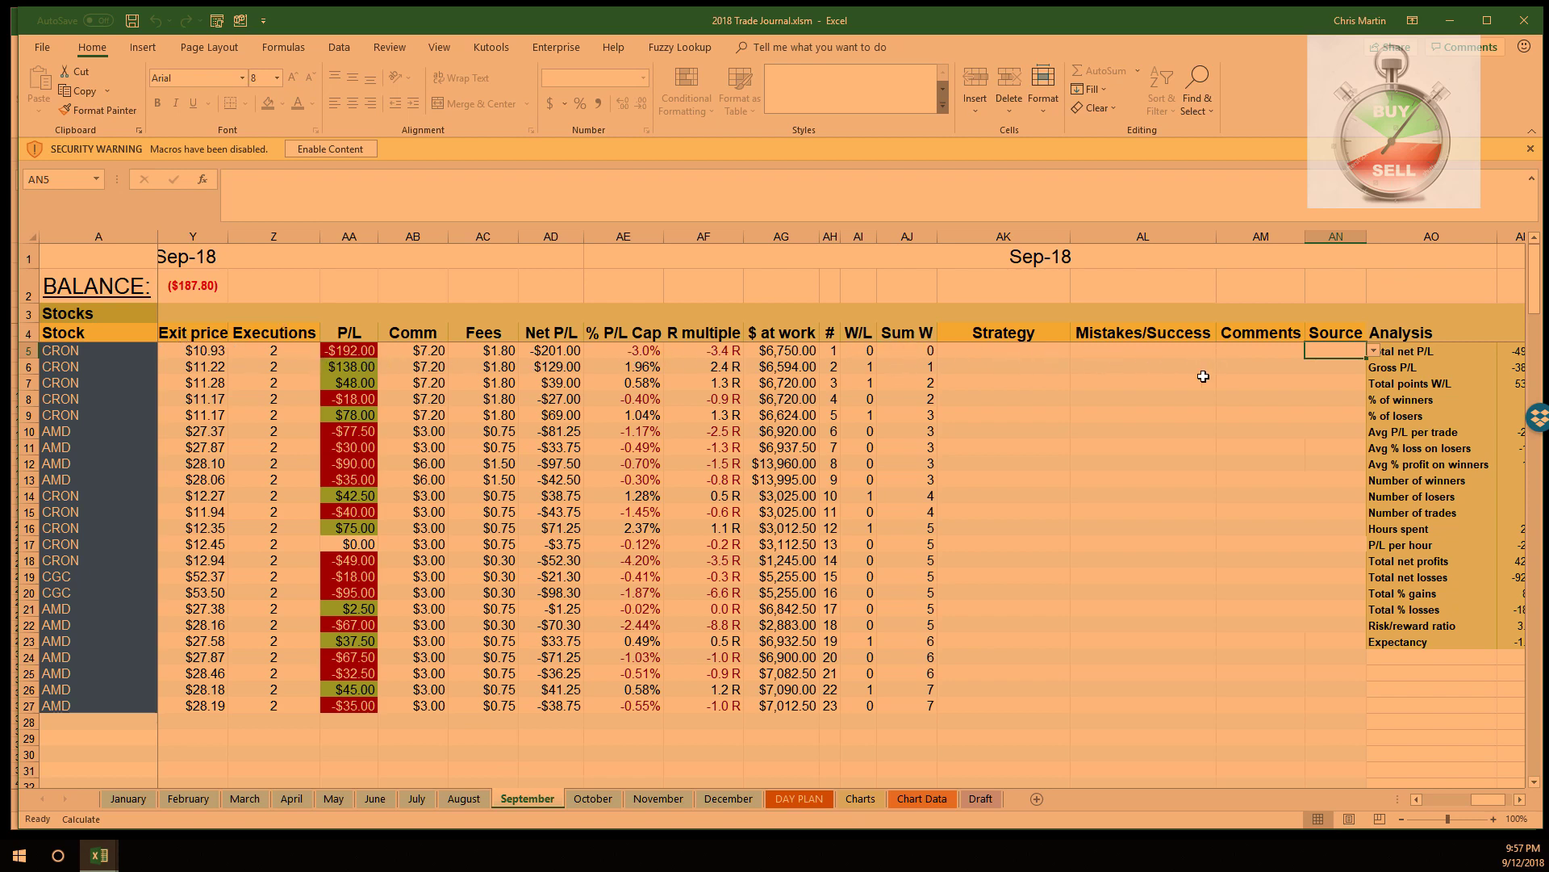
pyautogui.click(1035, 348)
pyautogui.click(1078, 350)
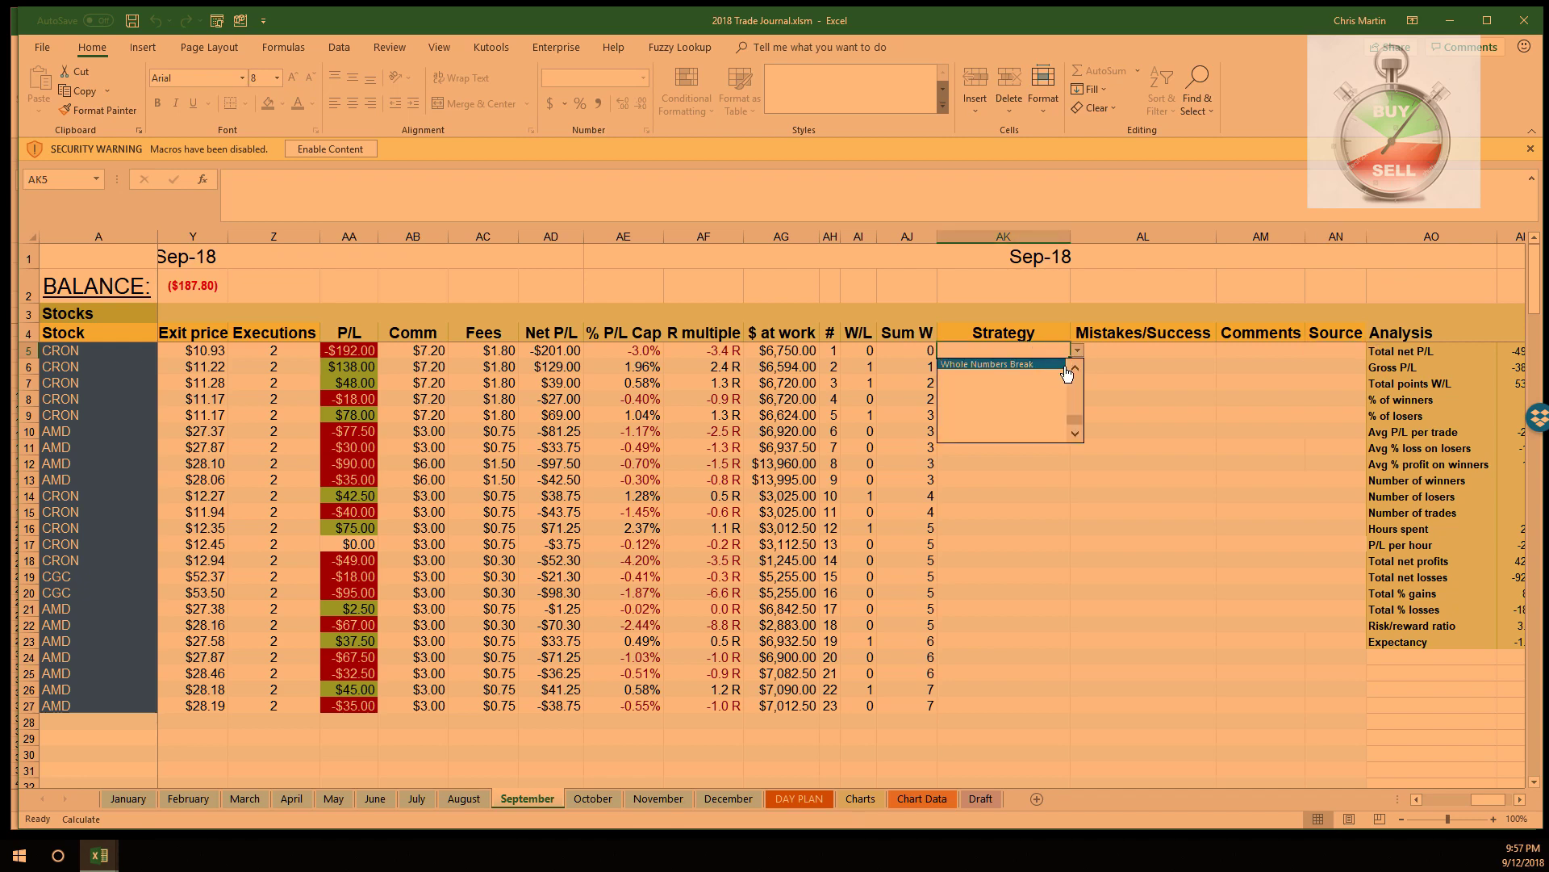
pyautogui.click(1134, 332)
pyautogui.click(1184, 332)
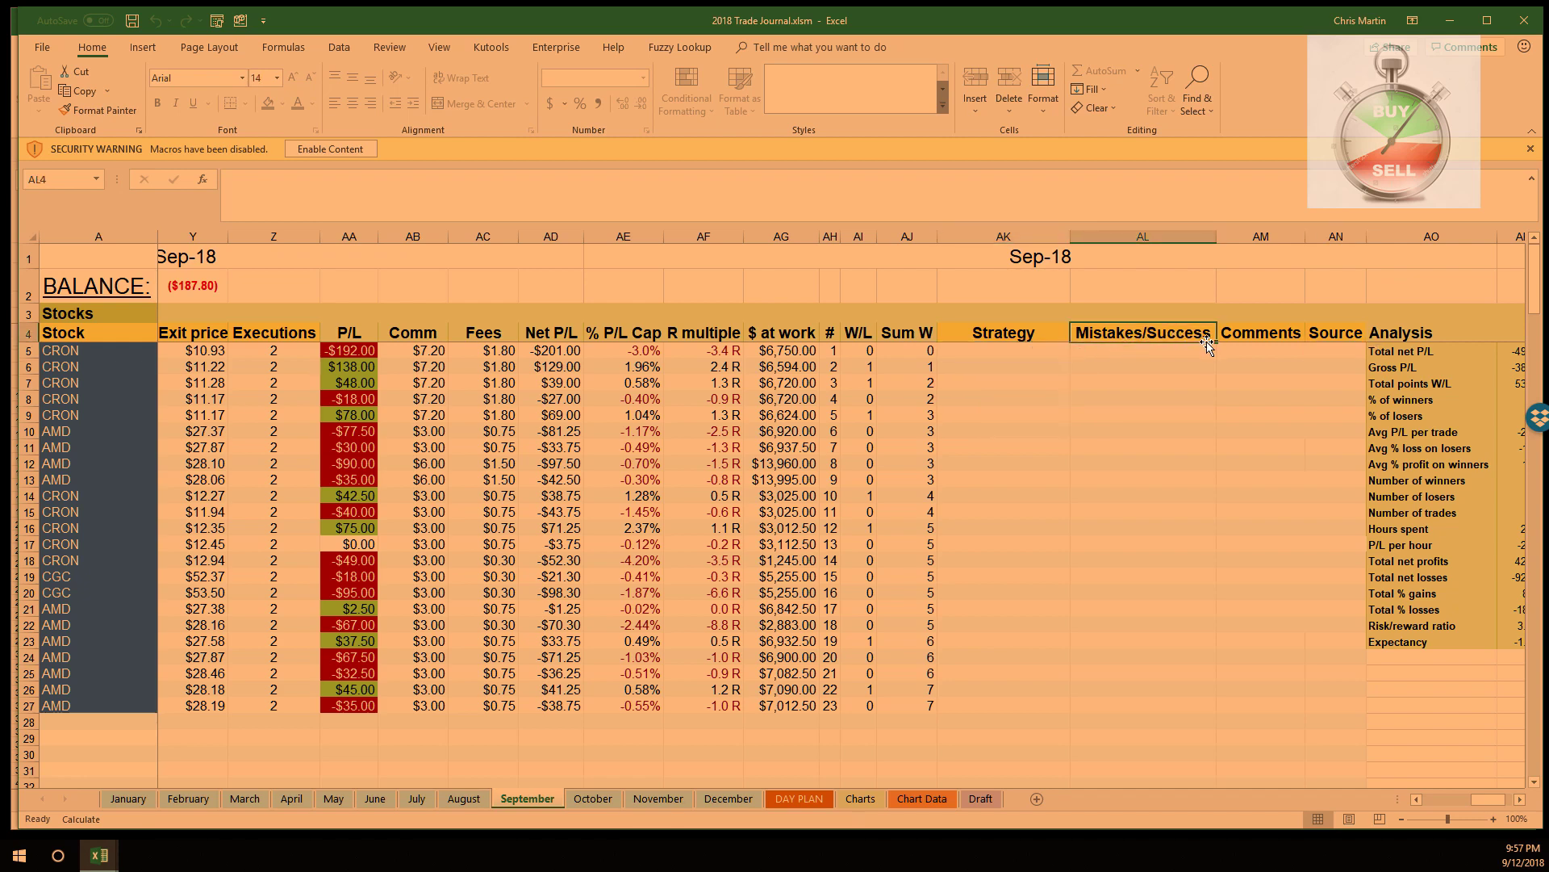
pyautogui.click(1203, 352)
pyautogui.click(1224, 350)
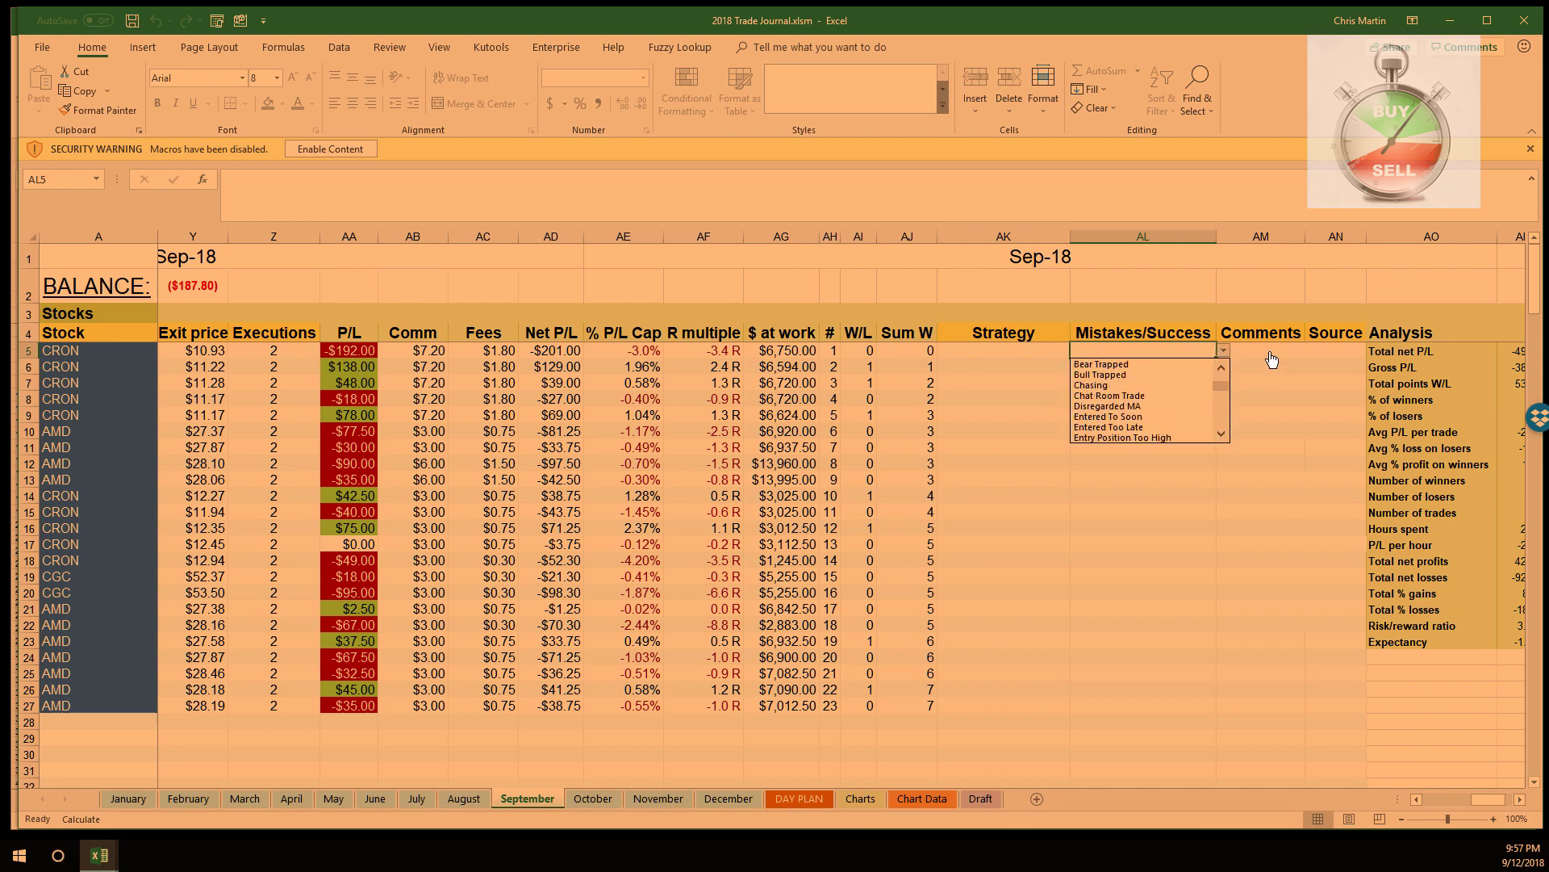
pyautogui.press('Escape')
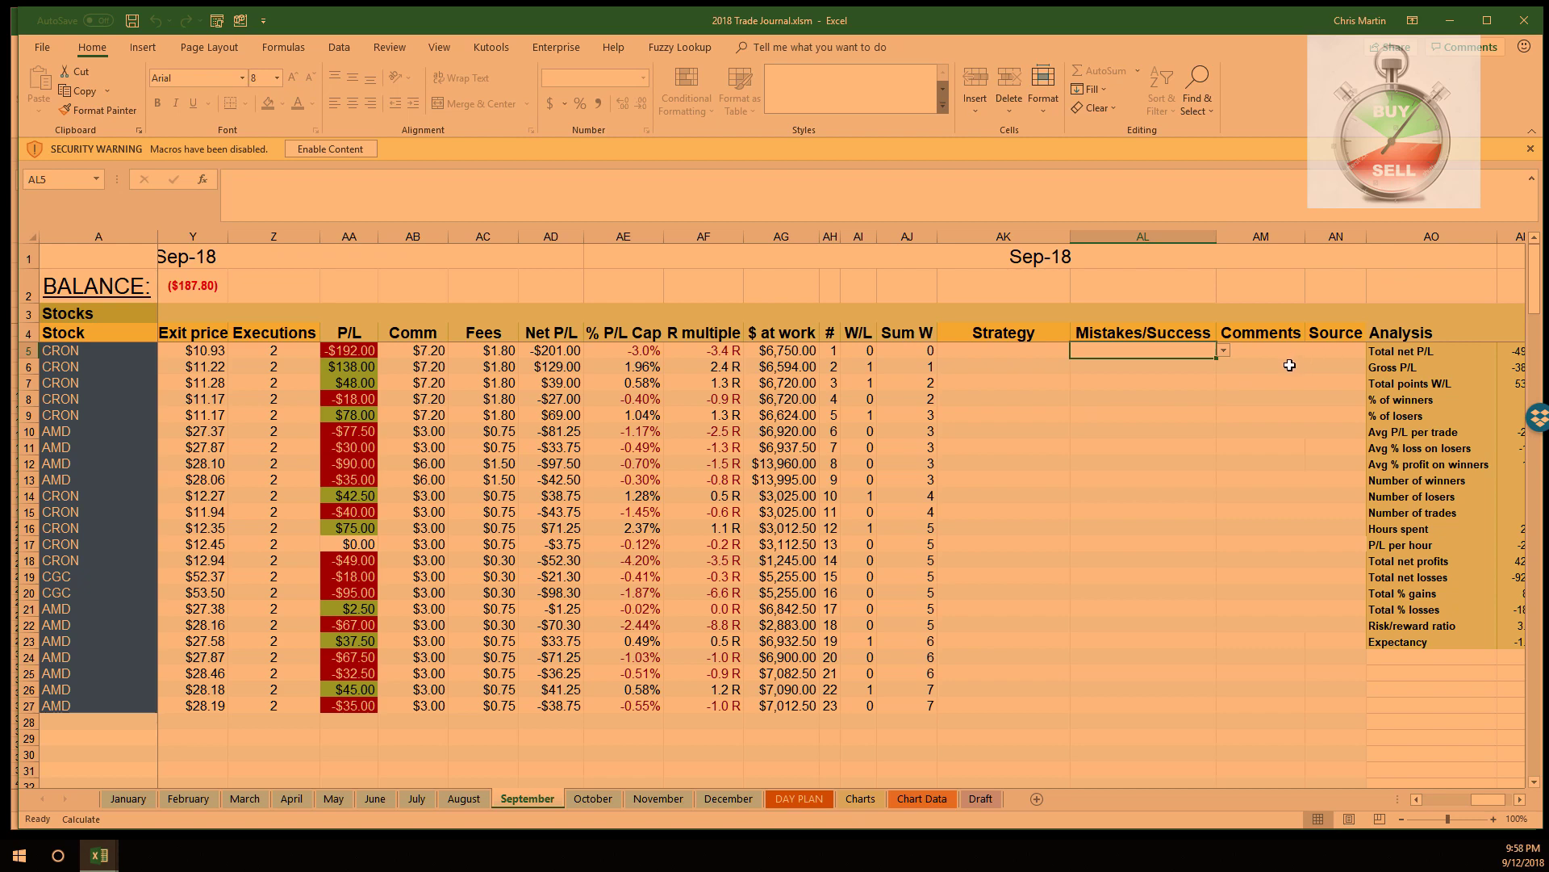
pyautogui.click(1257, 373)
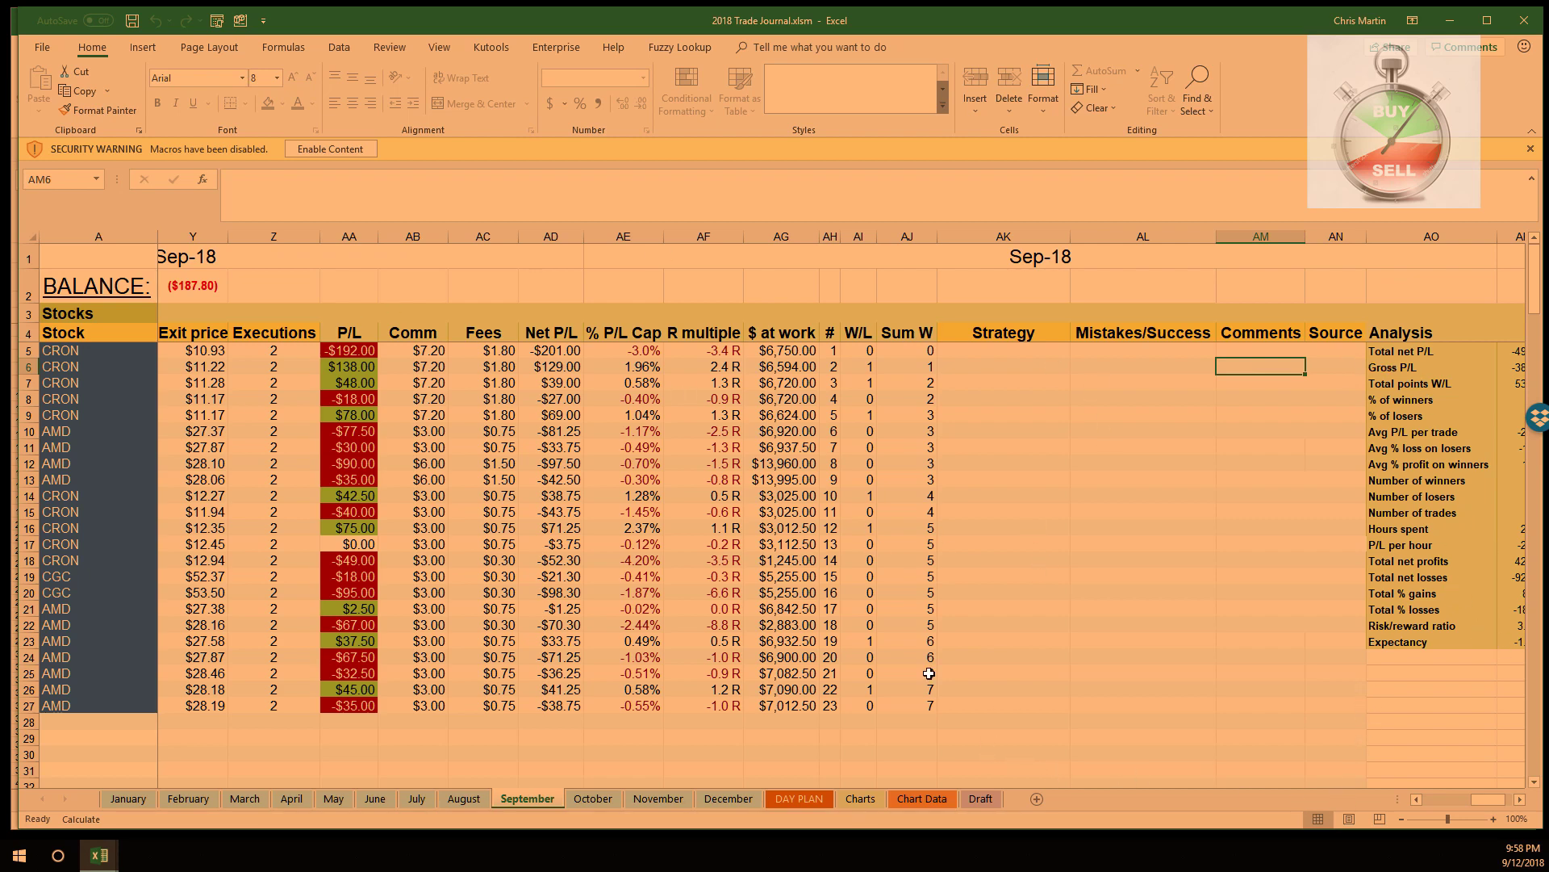
# - Enable the workbook's macro content from the Charts sheet and minimise the 2018 Trade Journal window
pyautogui.click(863, 798)
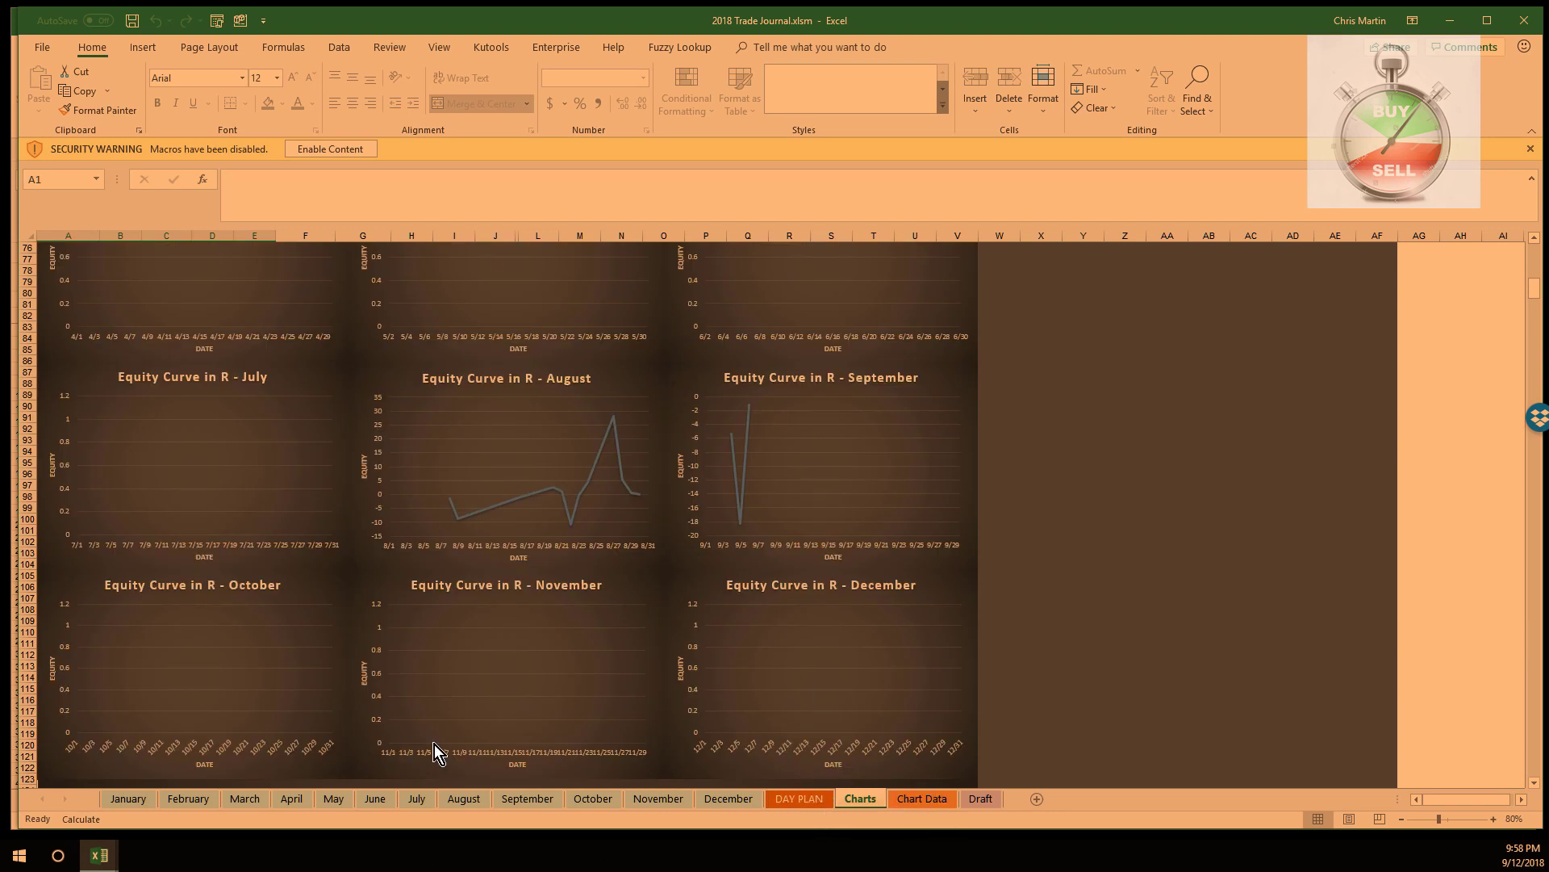
pyautogui.click(307, 152)
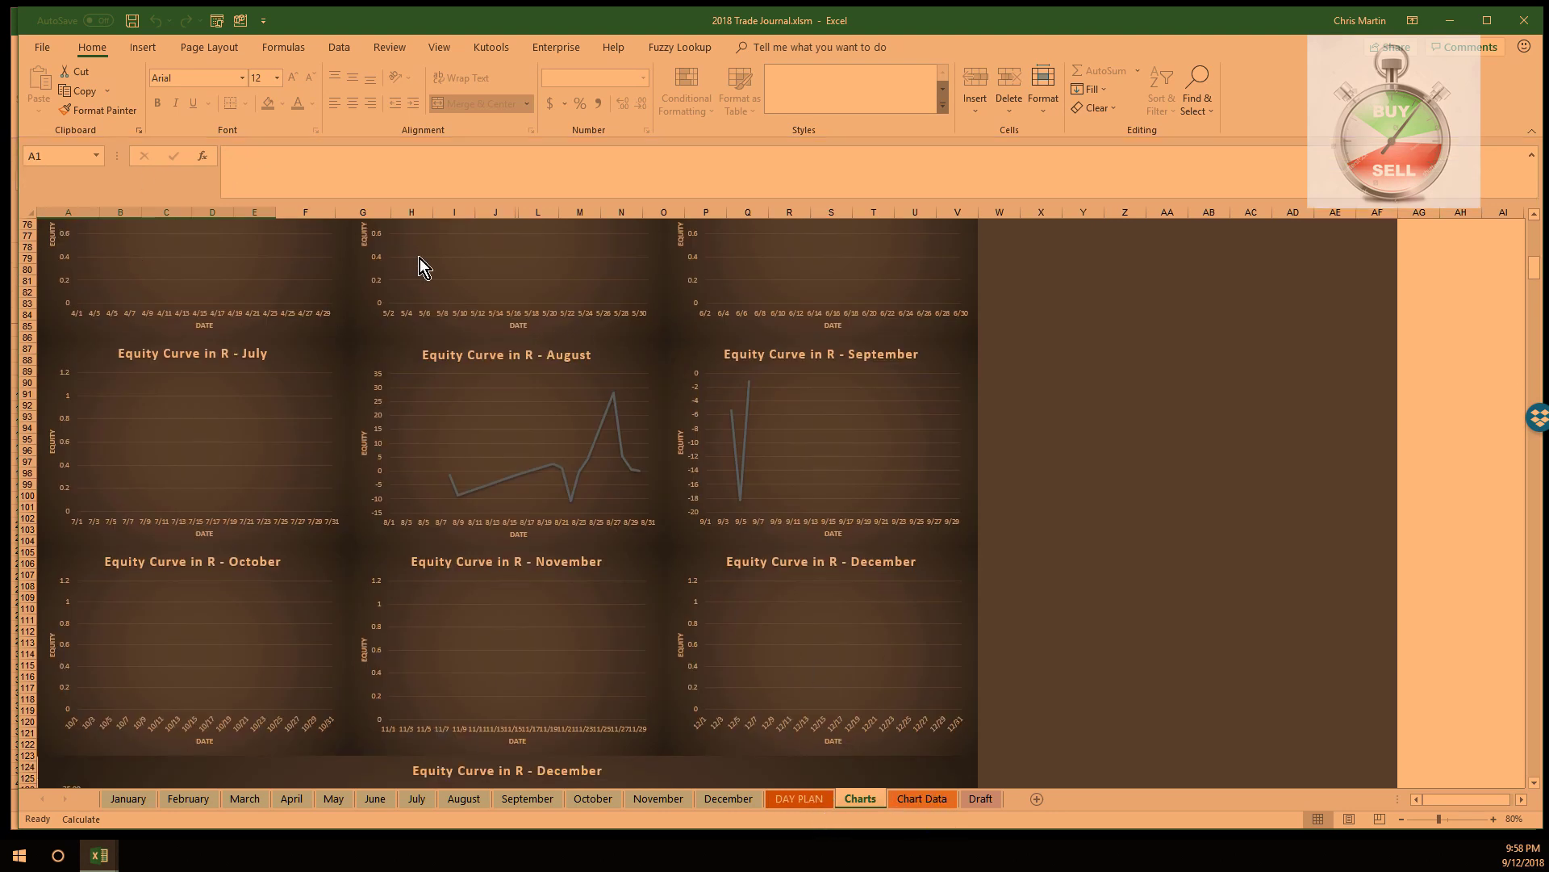
pyautogui.click(1450, 21)
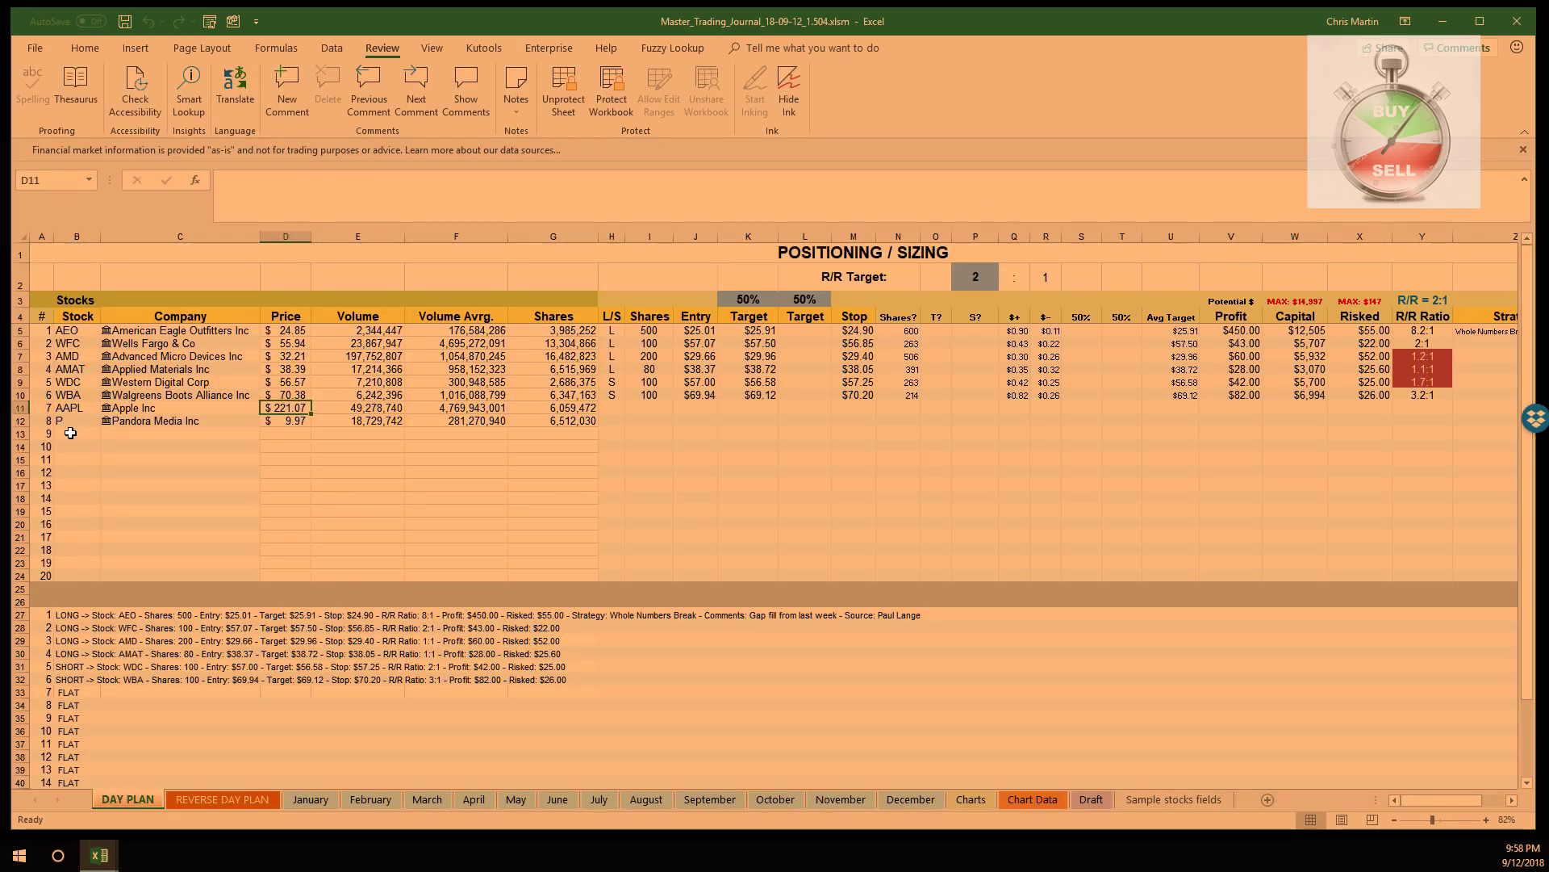
# - Enter TSLA as the company in row 13 of the DAY PLAN sheet, below Pandora Media
pyautogui.click(66, 410)
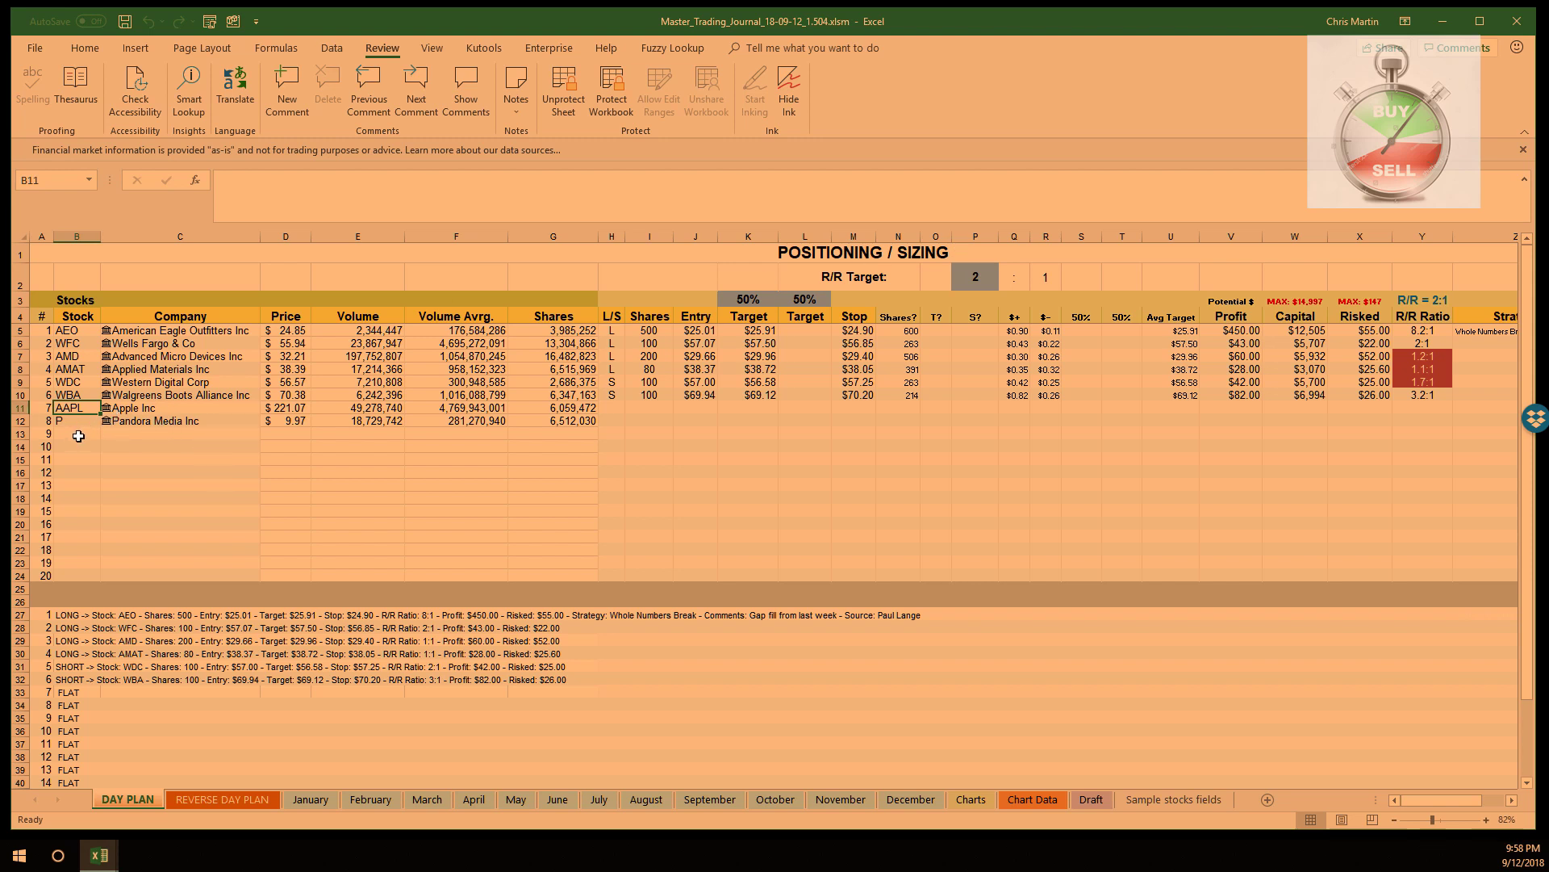
pyautogui.click(183, 433)
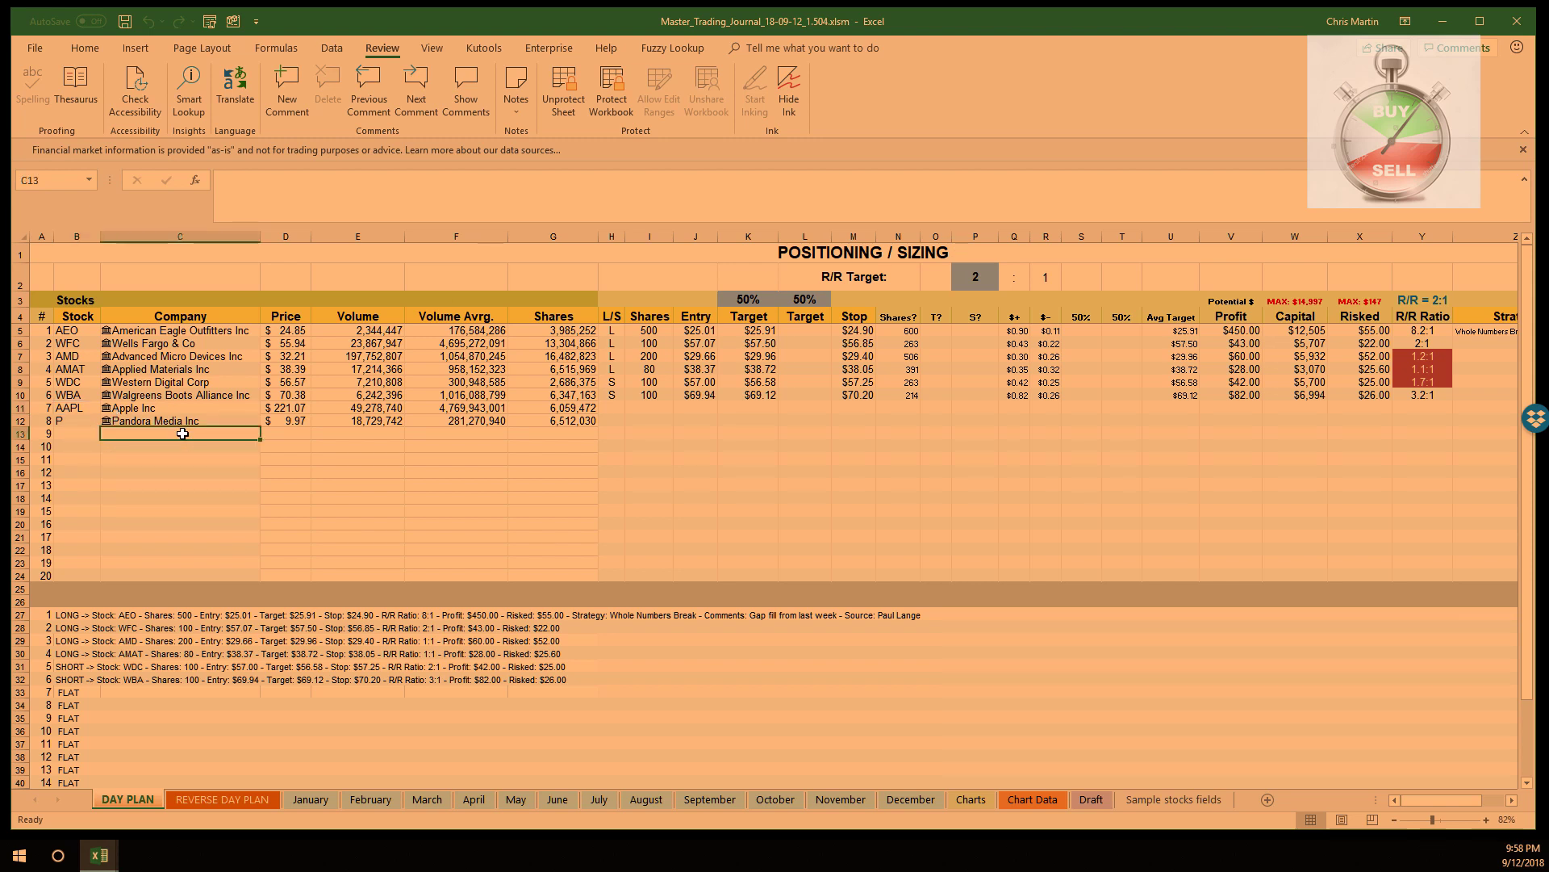
pyautogui.write('TSLA')
pyautogui.press('Return')
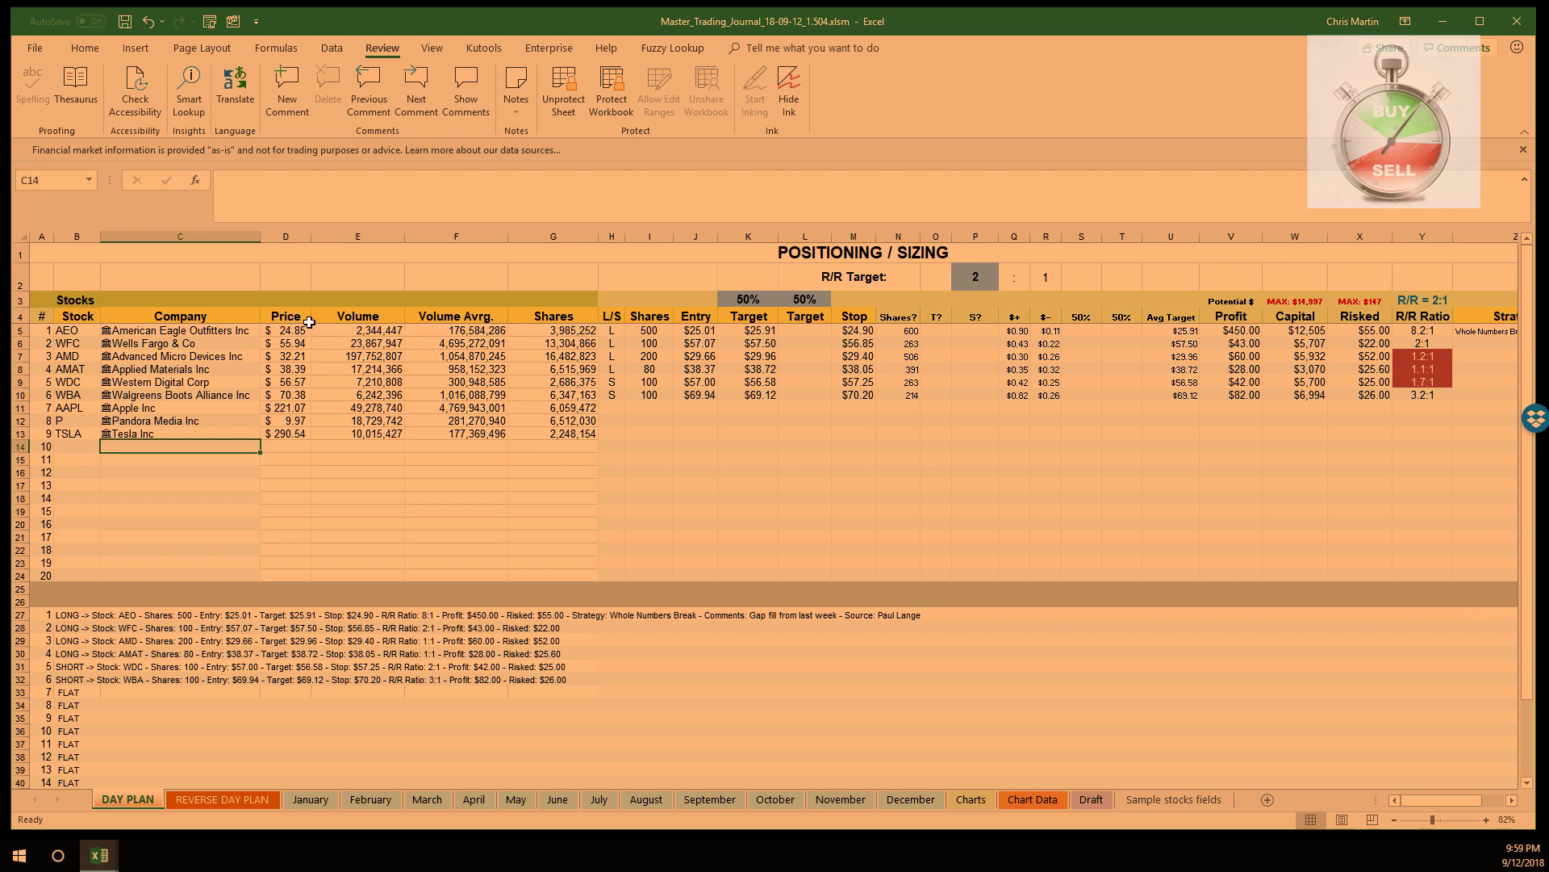
# - Examine Tesla's price, volume, average volume and shares data, and the available stock fields listed on the Sample stocks fields sheet
pyautogui.click(295, 434)
pyautogui.click(358, 436)
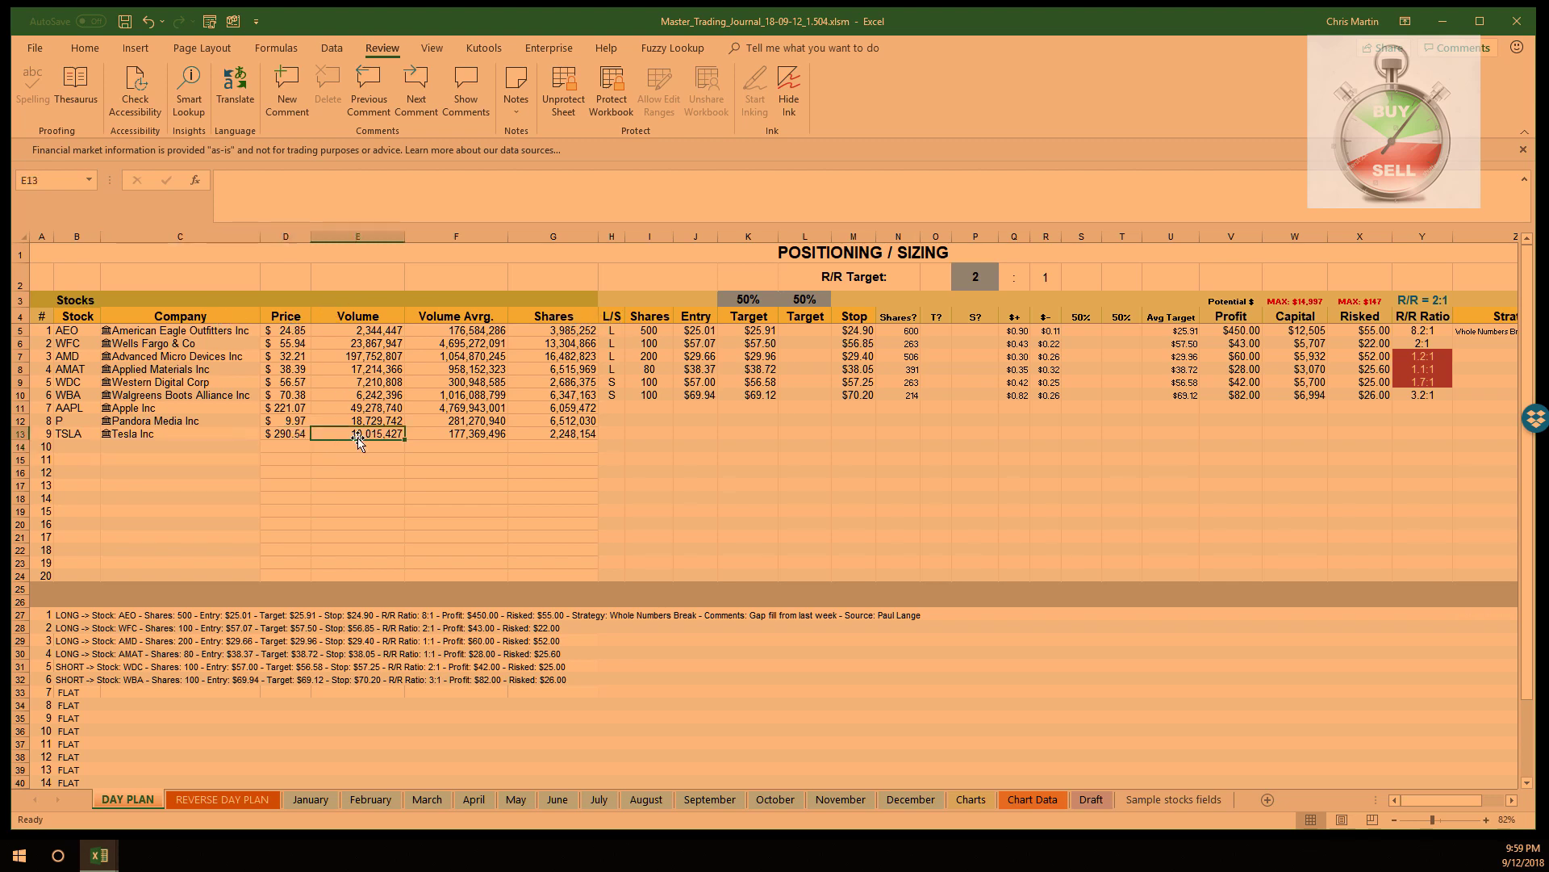
pyautogui.click(448, 436)
pyautogui.click(549, 436)
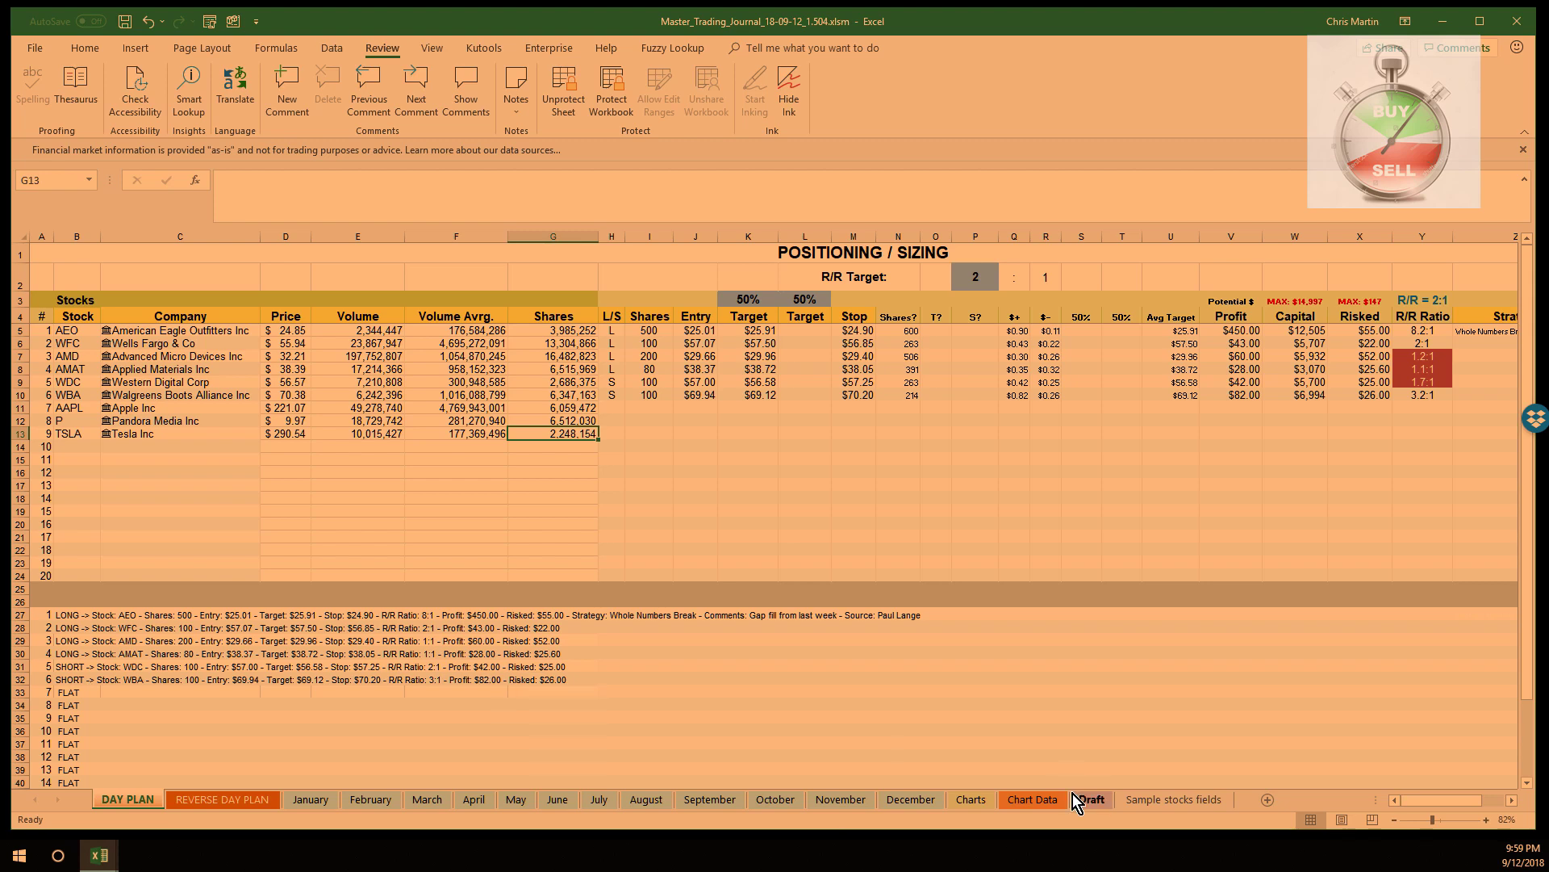
pyautogui.click(1174, 801)
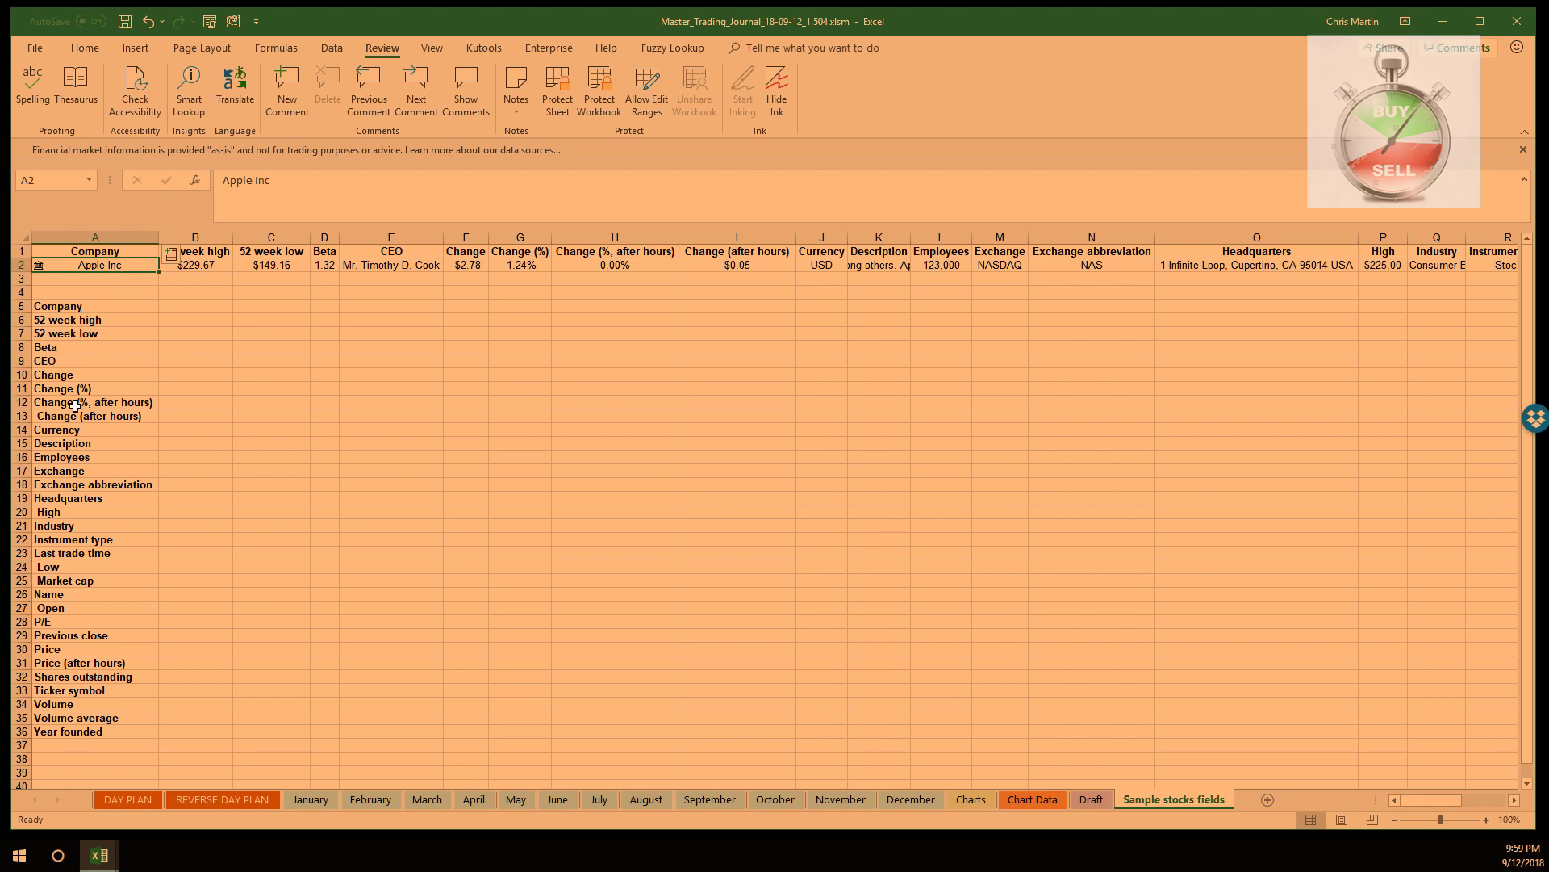
pyautogui.click(71, 307)
pyautogui.moveTo(70, 307); pyautogui.dragTo(95, 738)
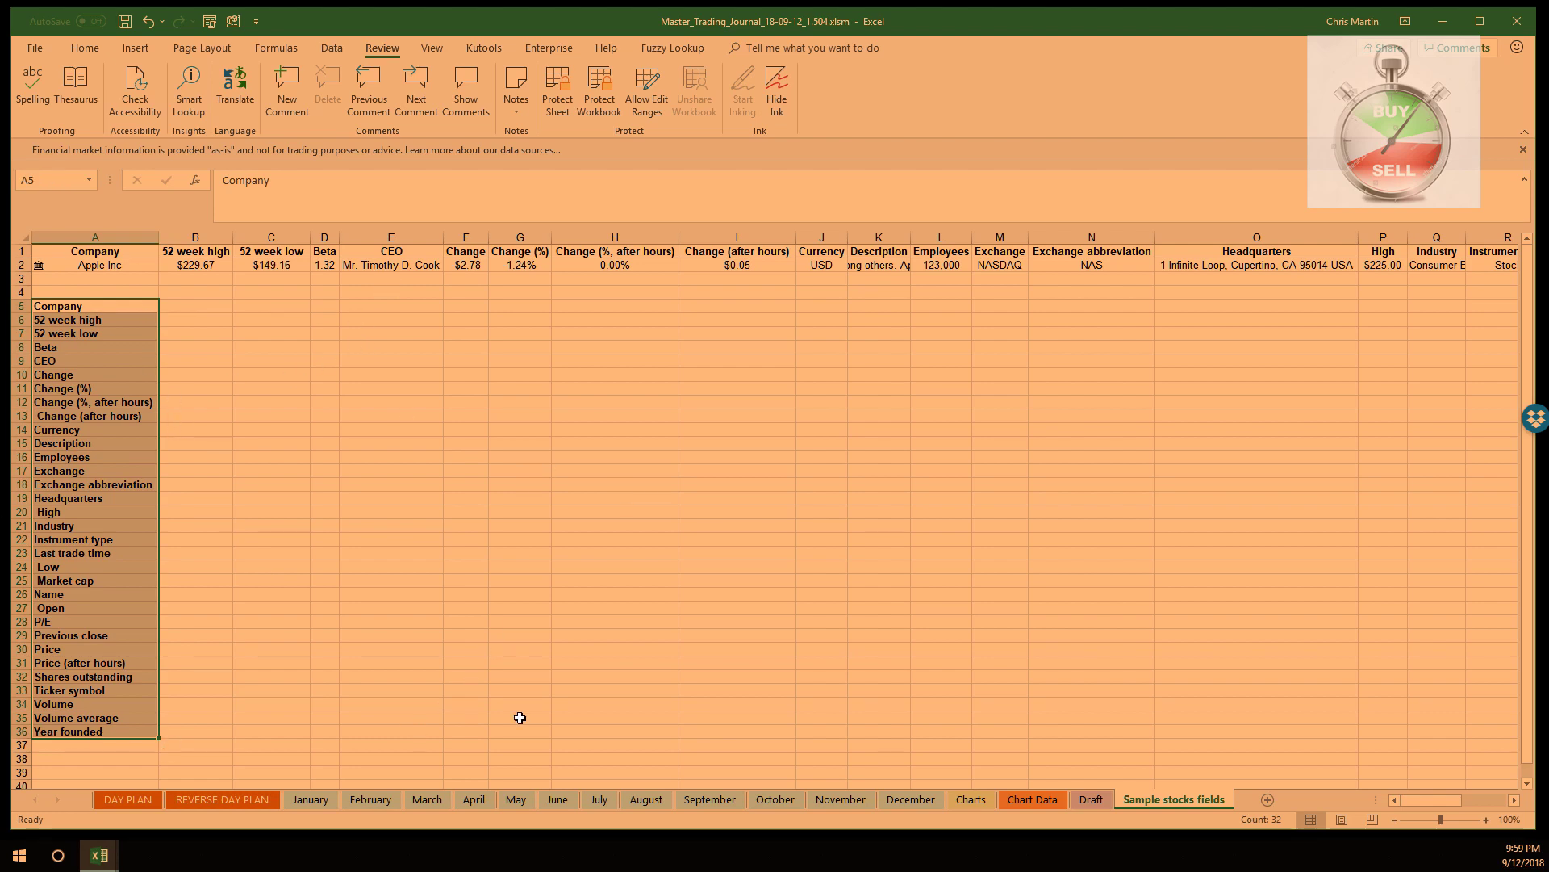
pyautogui.click(199, 717)
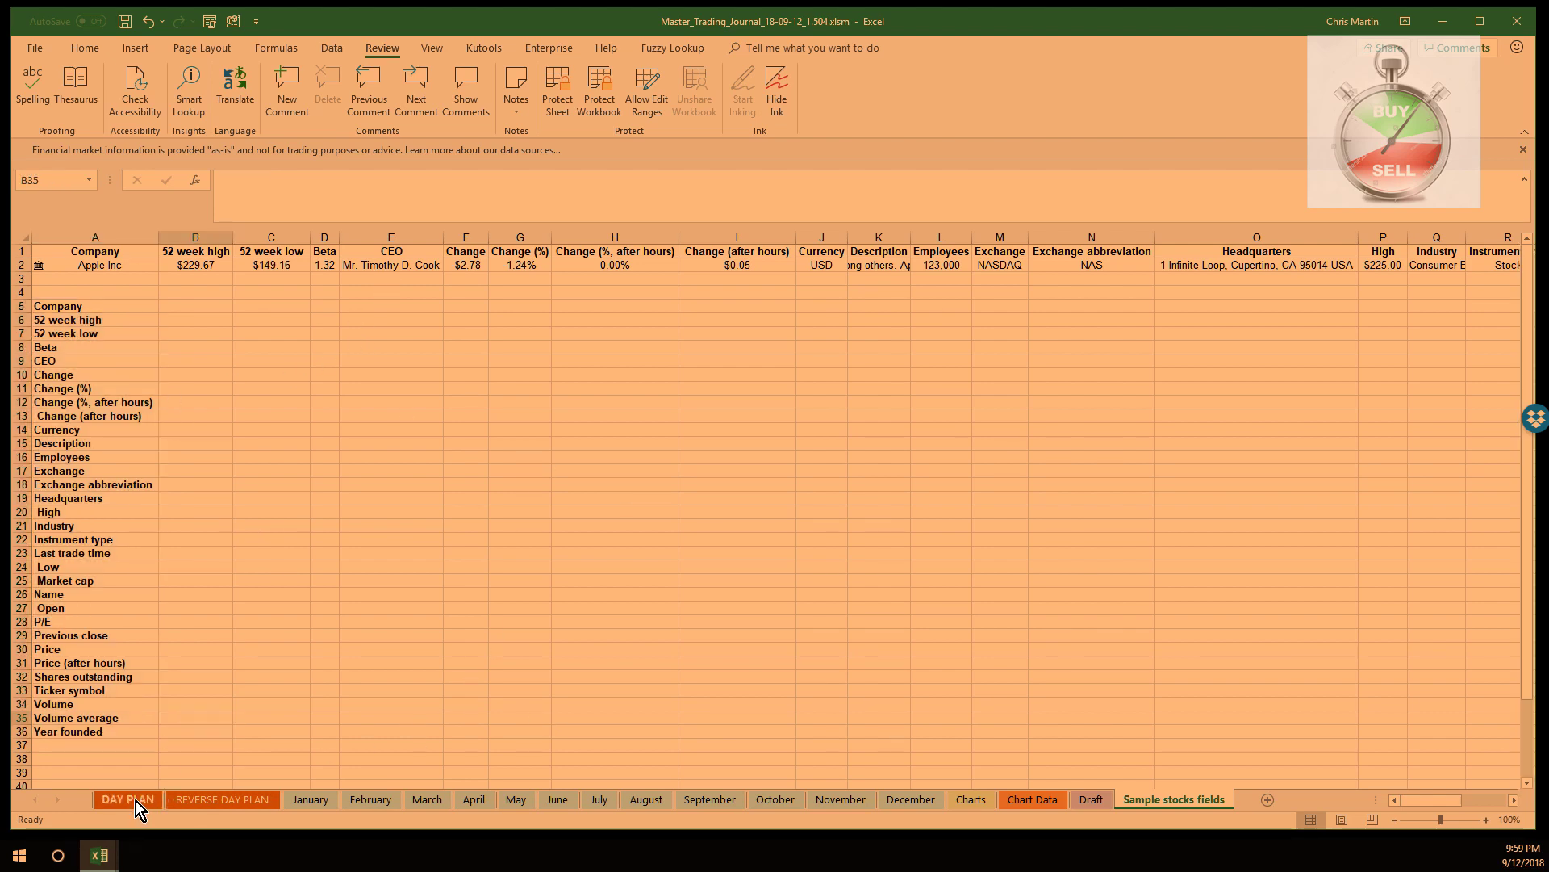
# - On the DAY PLAN sheet, set the TSLA trade's direction to L and its entry price to 291
pyautogui.click(142, 799)
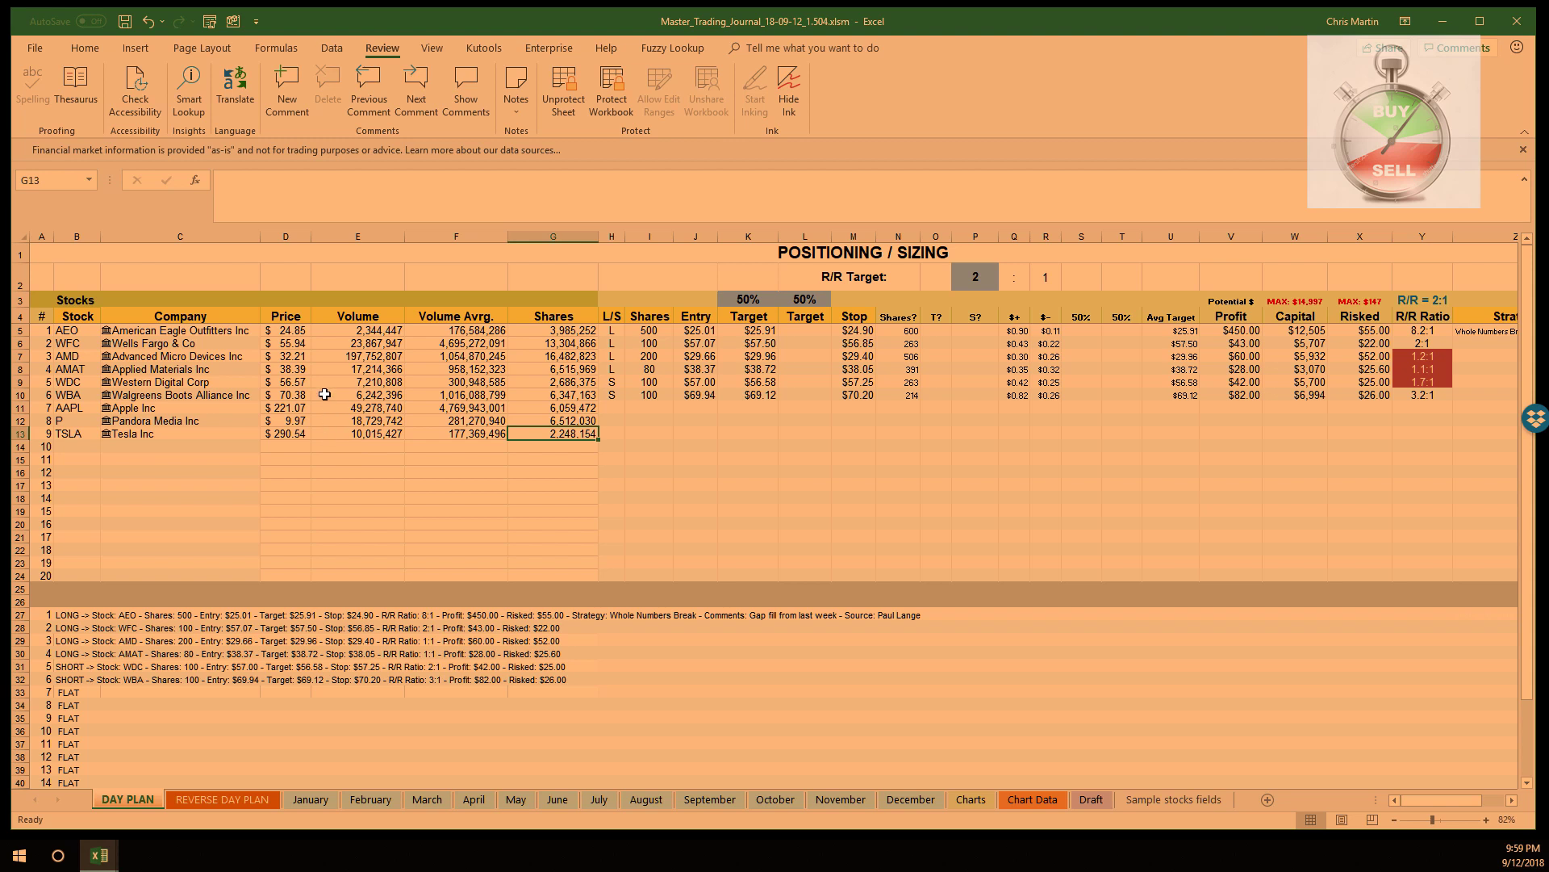
pyautogui.click(613, 431)
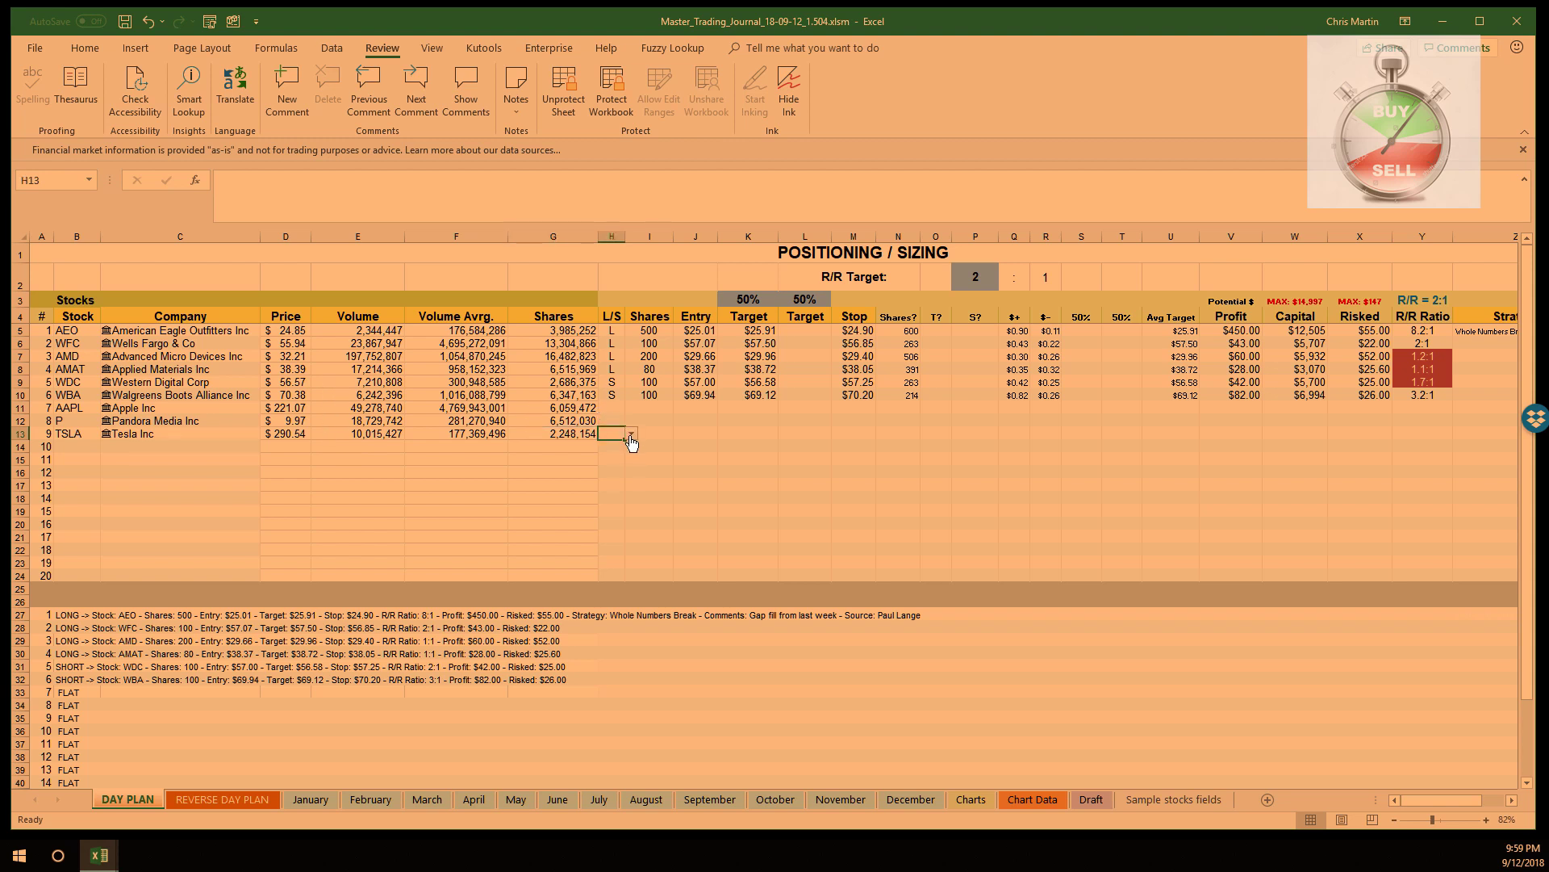
pyautogui.click(631, 434)
pyautogui.click(612, 445)
pyautogui.click(656, 434)
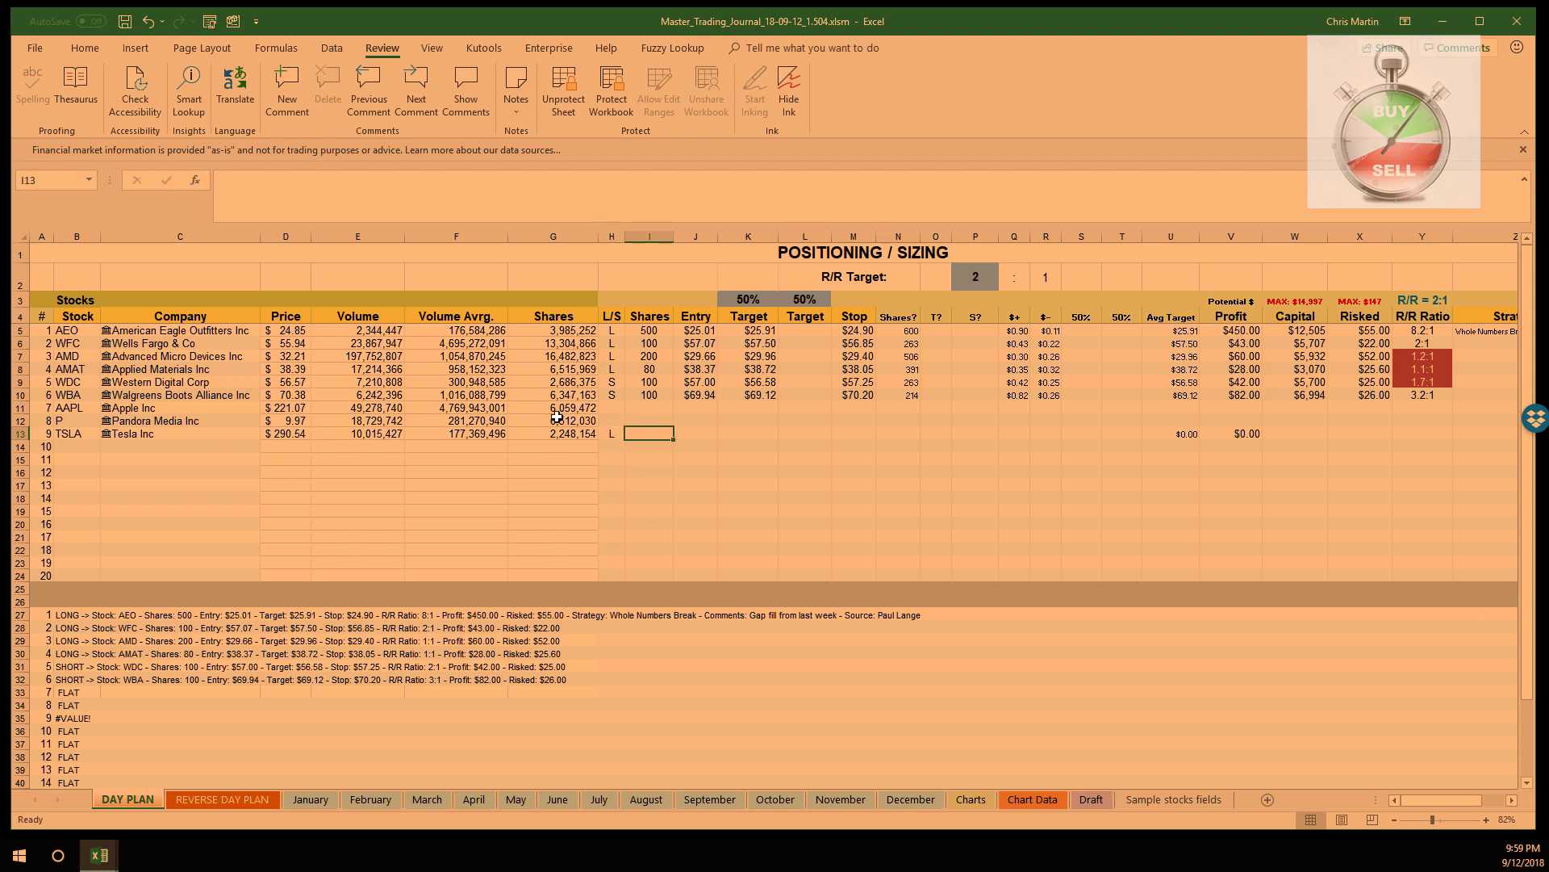
pyautogui.click(693, 436)
pyautogui.write('3')
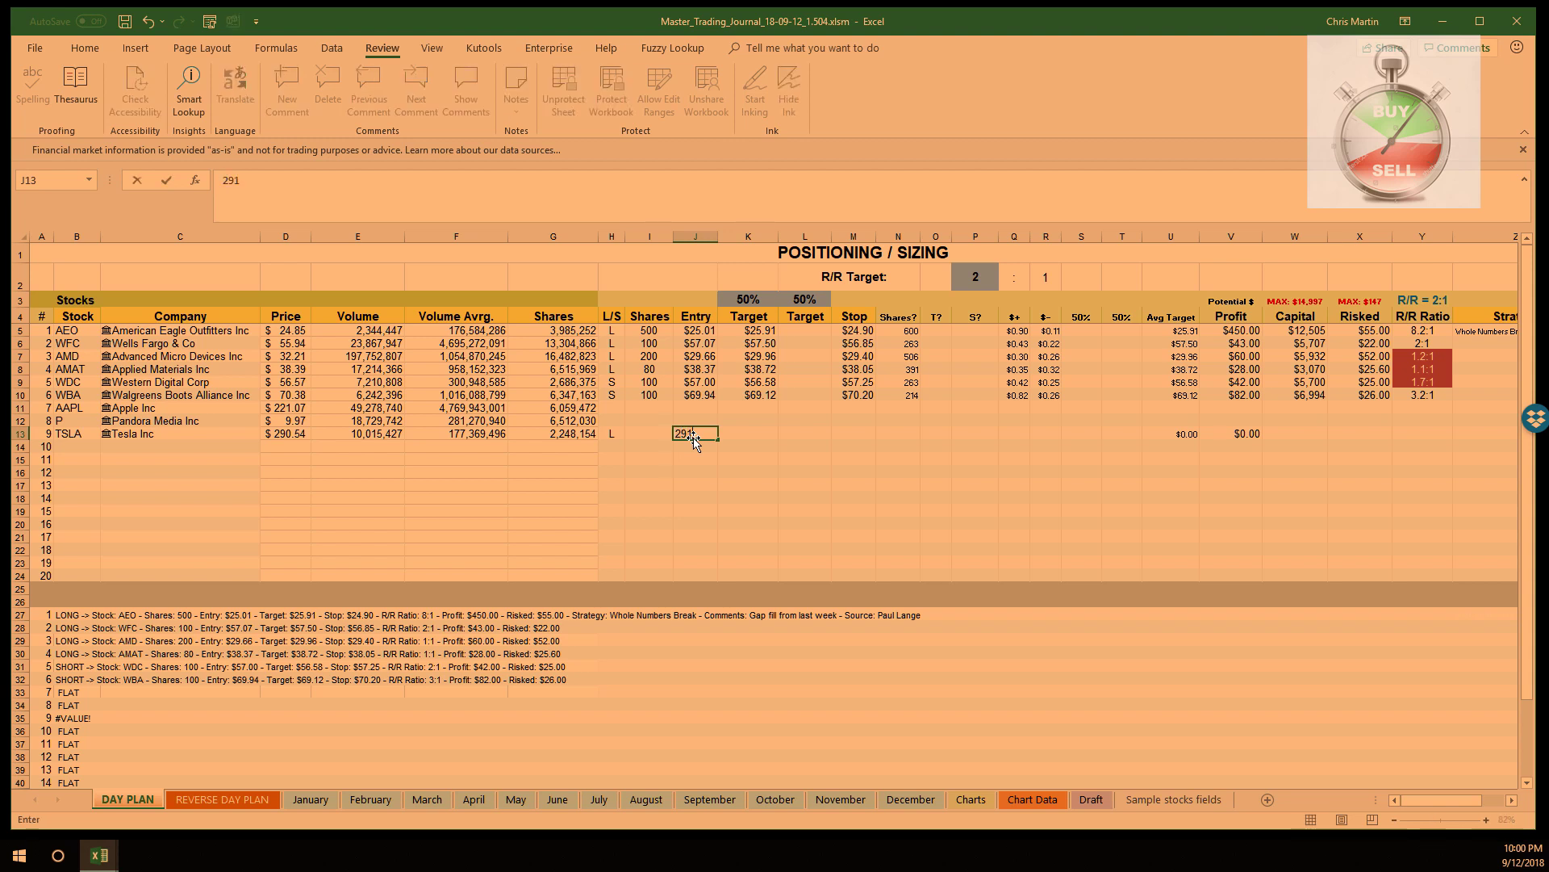
pyautogui.press('Return')
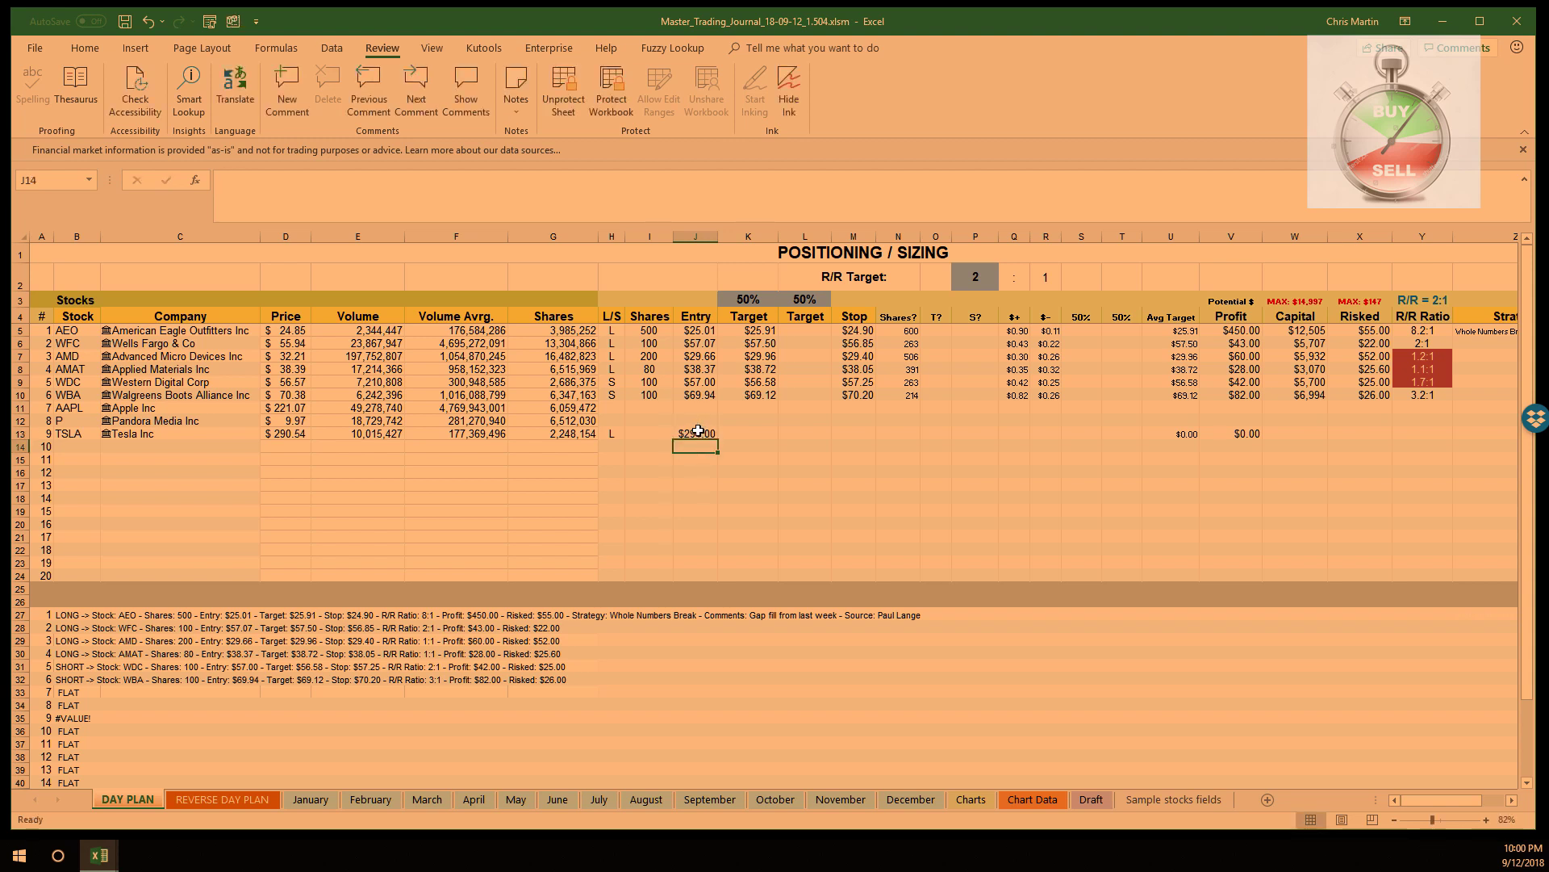
pyautogui.click(698, 431)
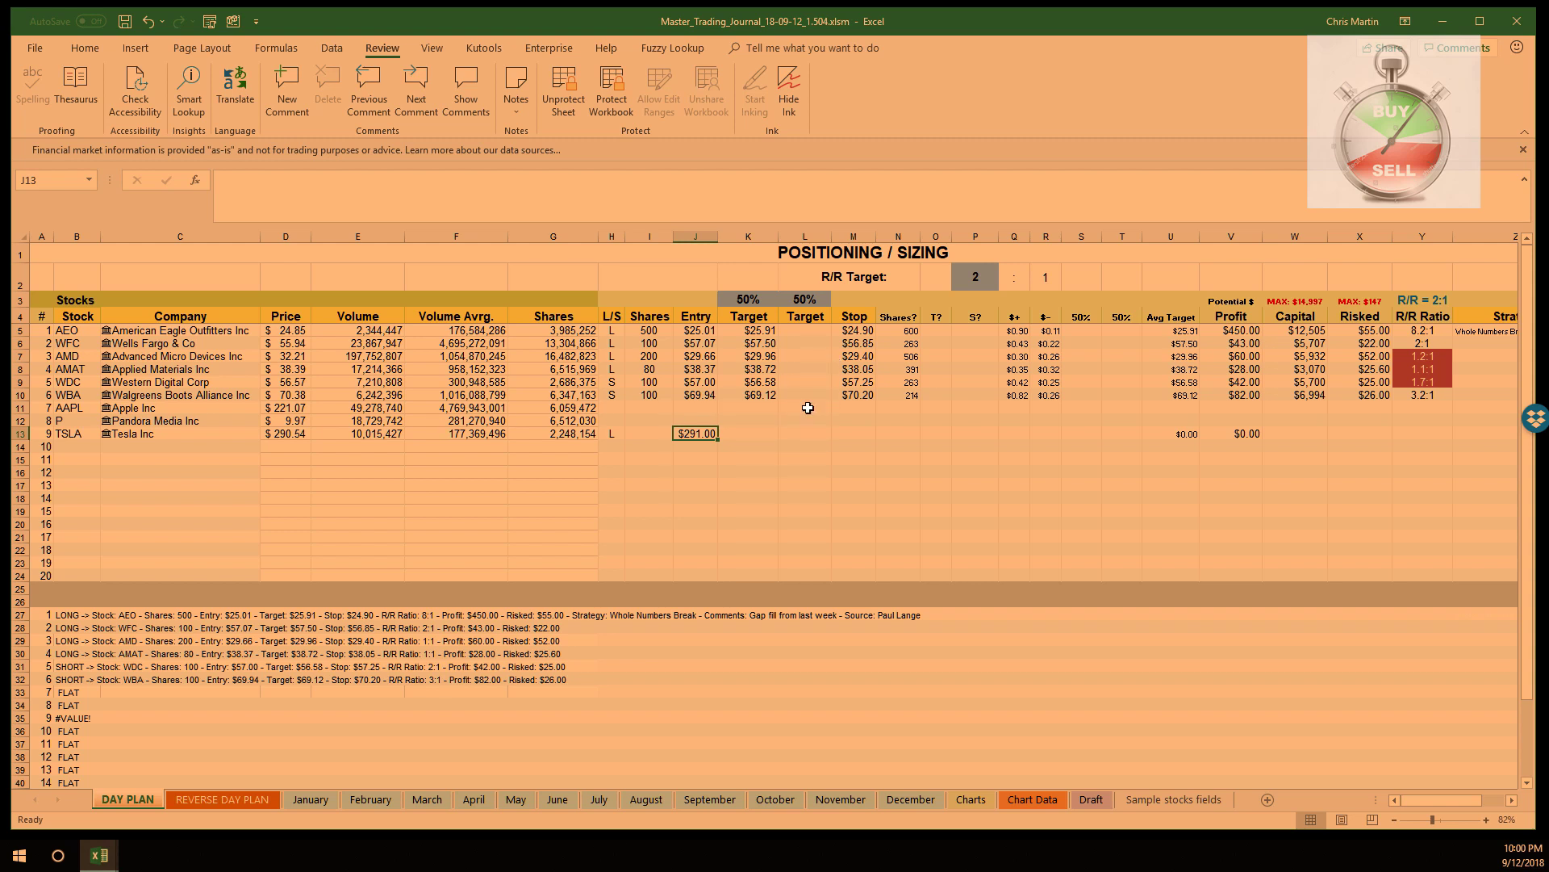
# - Set the stop price of the TSLA trade to 290
pyautogui.click(860, 433)
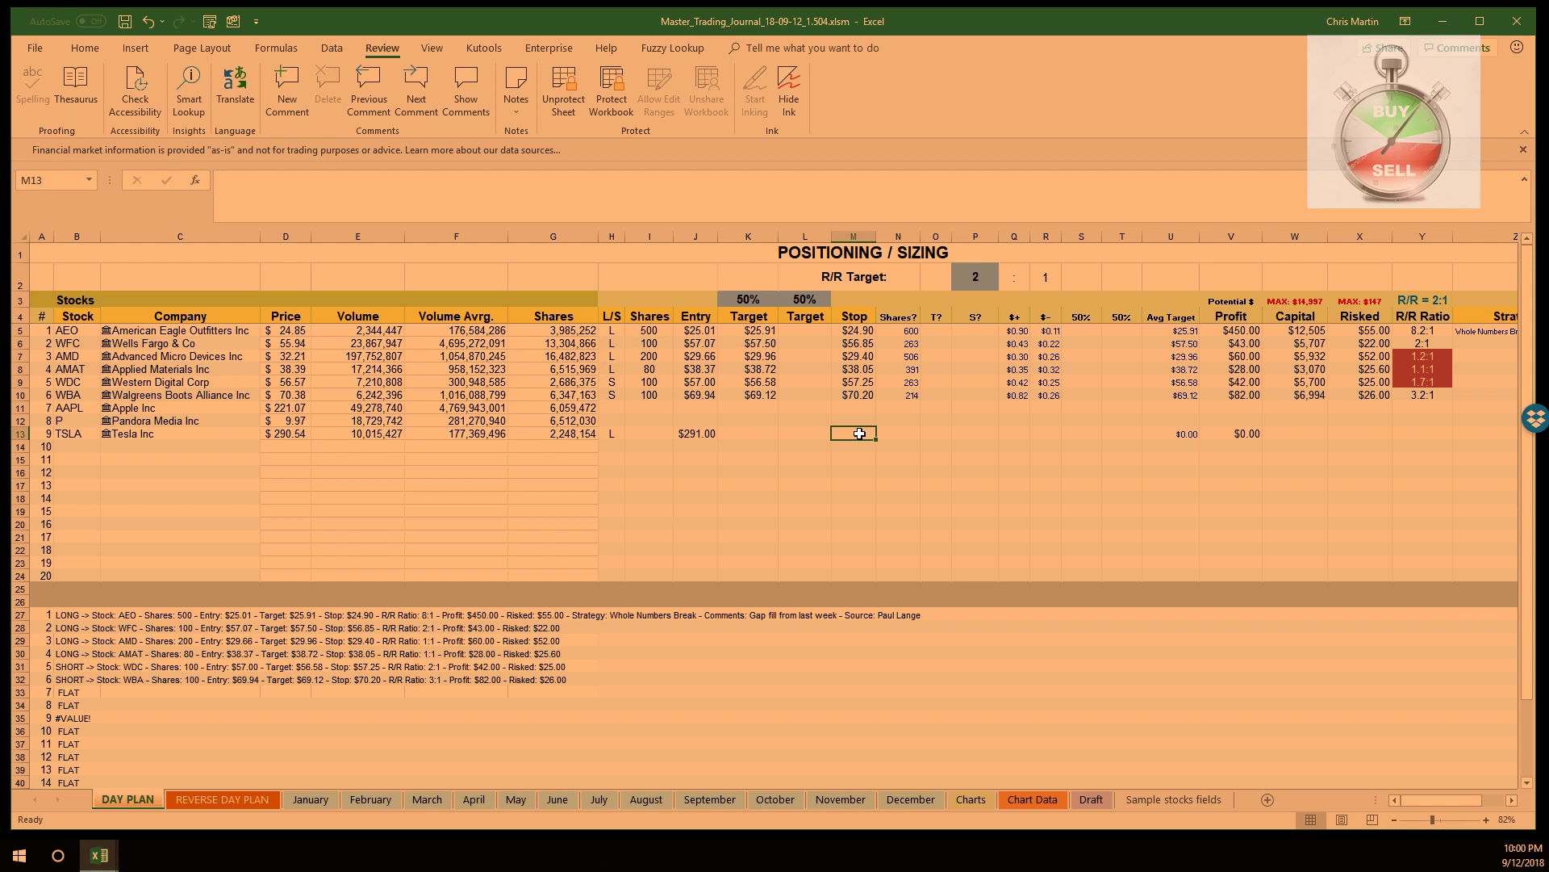
pyautogui.write('290')
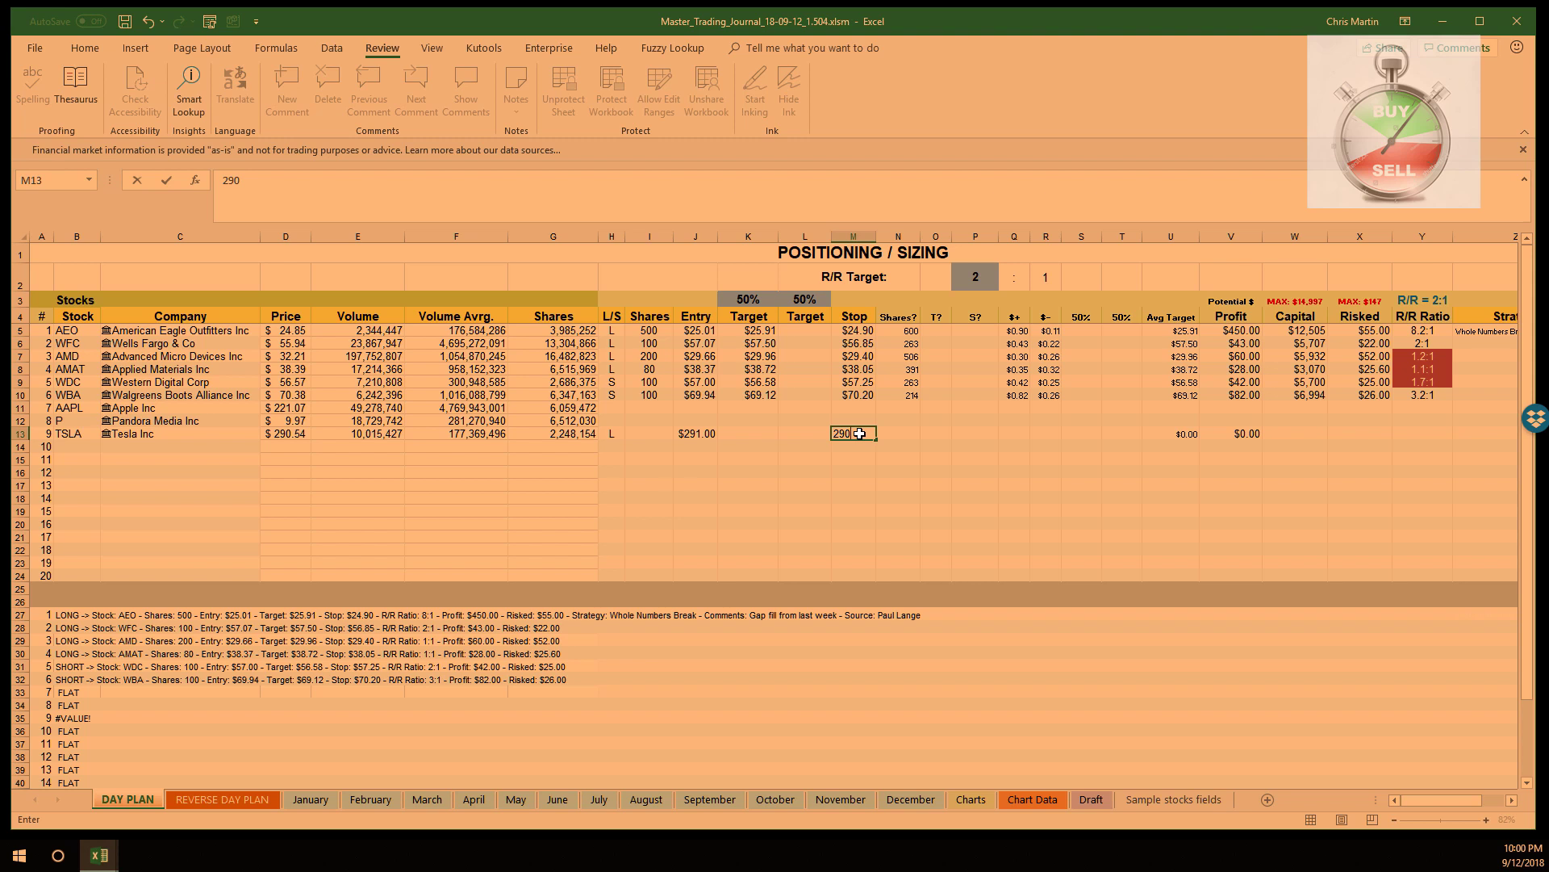
pyautogui.press('Return')
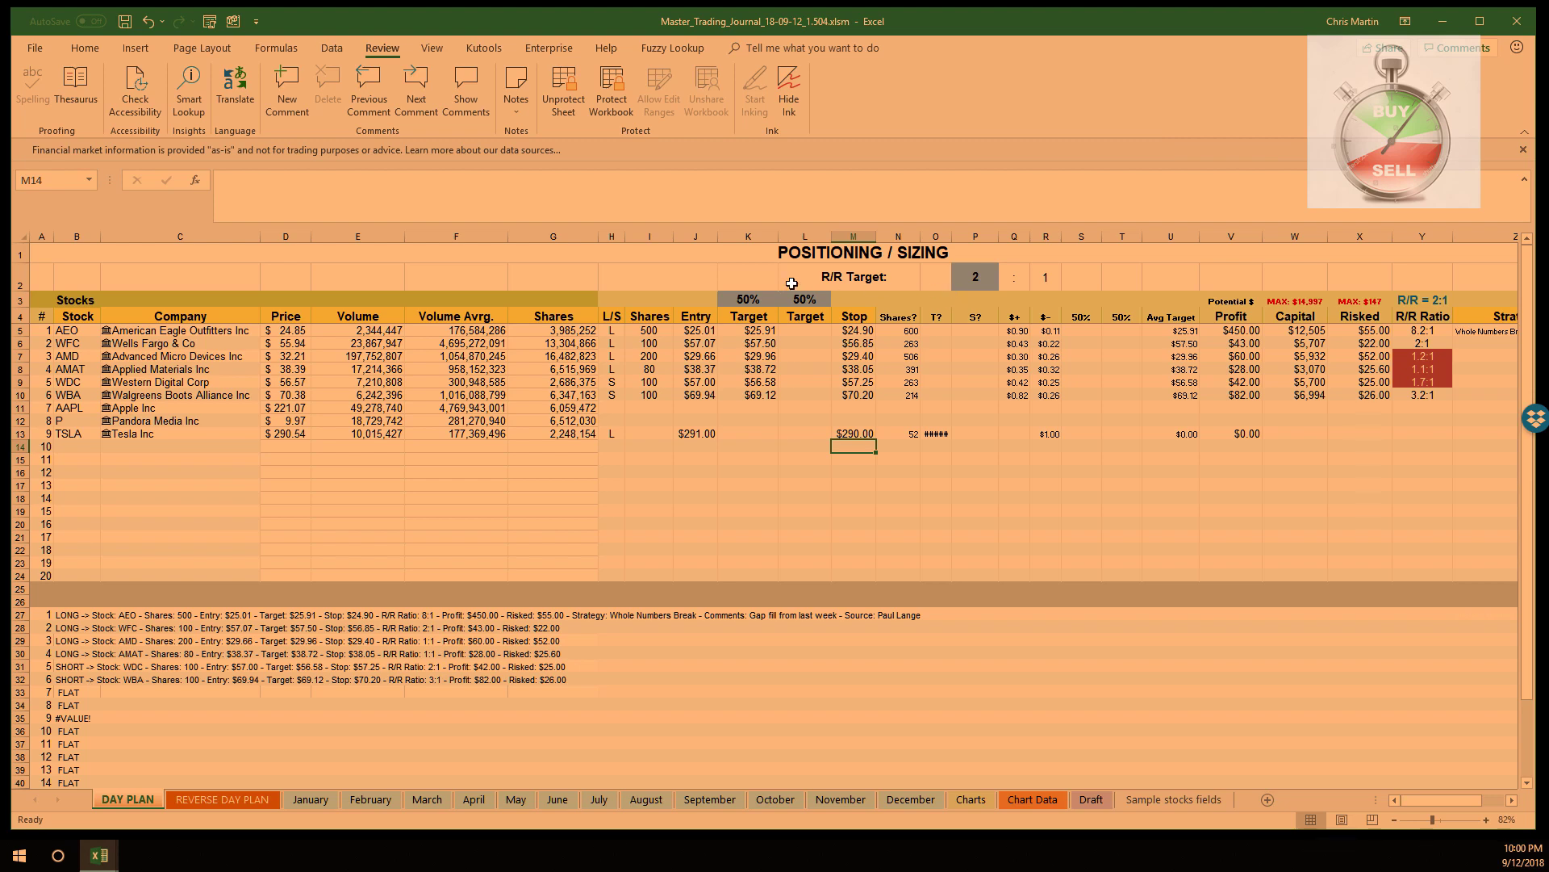
# - Protect the DAY PLAN sheet without a password and set the R/R target to 3
pyautogui.click(967, 277)
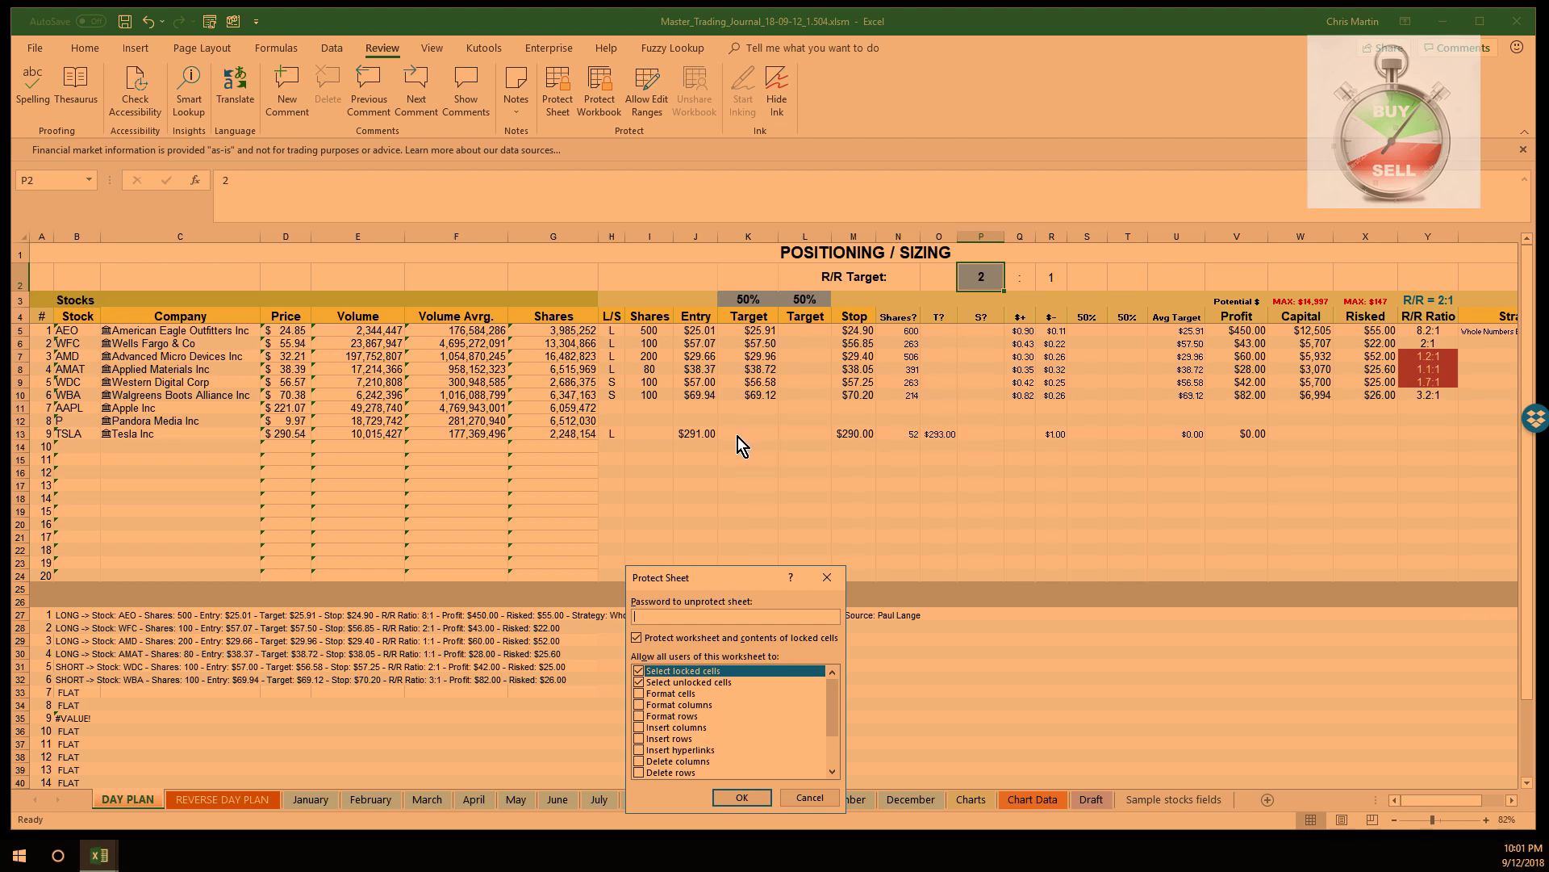
pyautogui.click(744, 803)
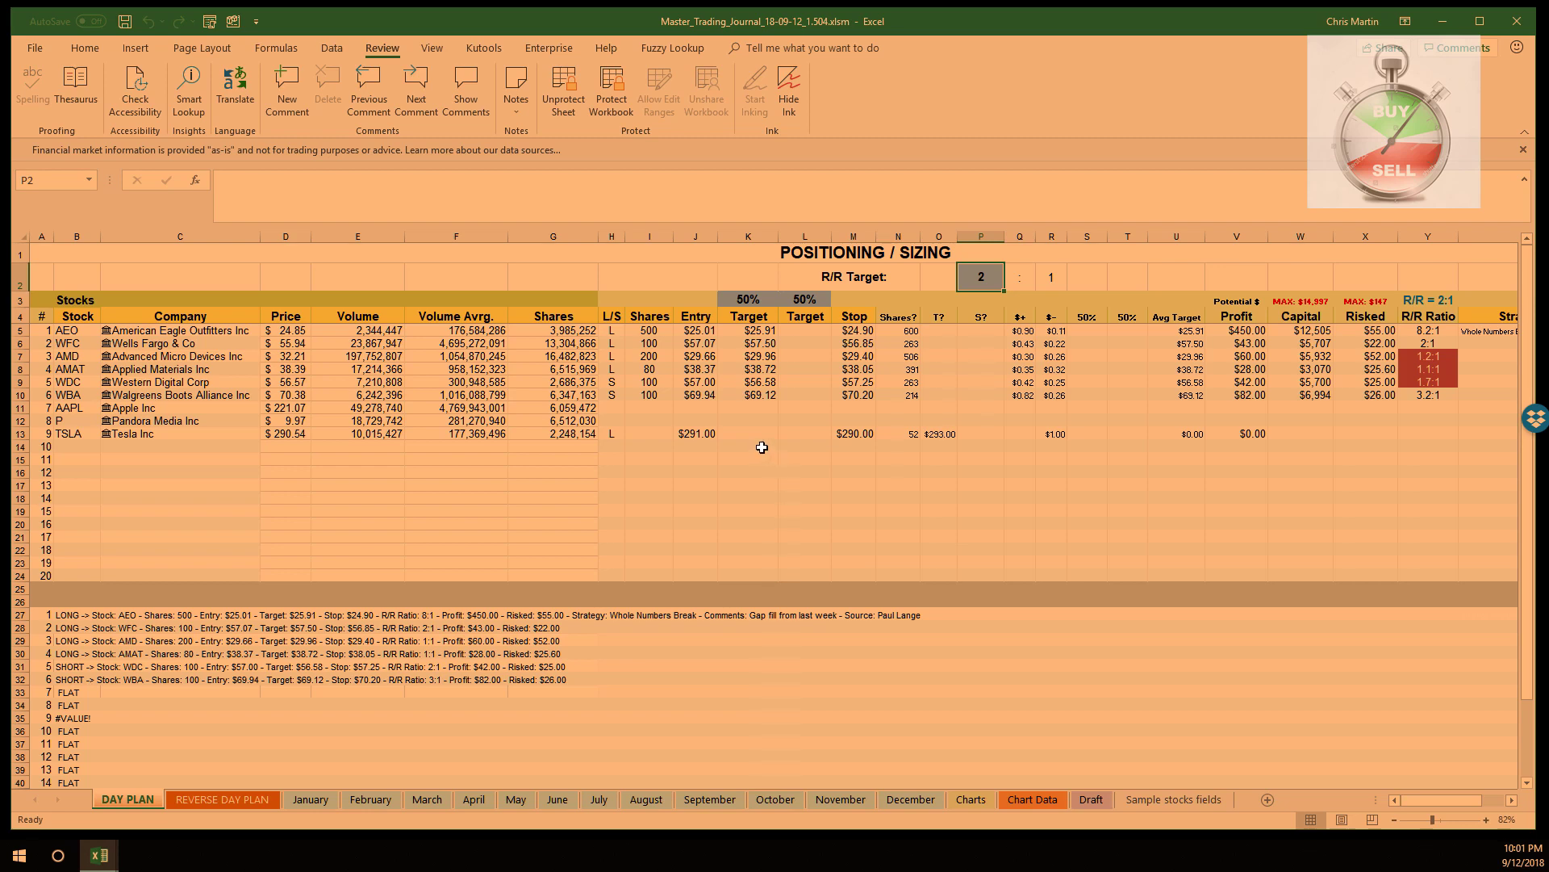
pyautogui.write('3')
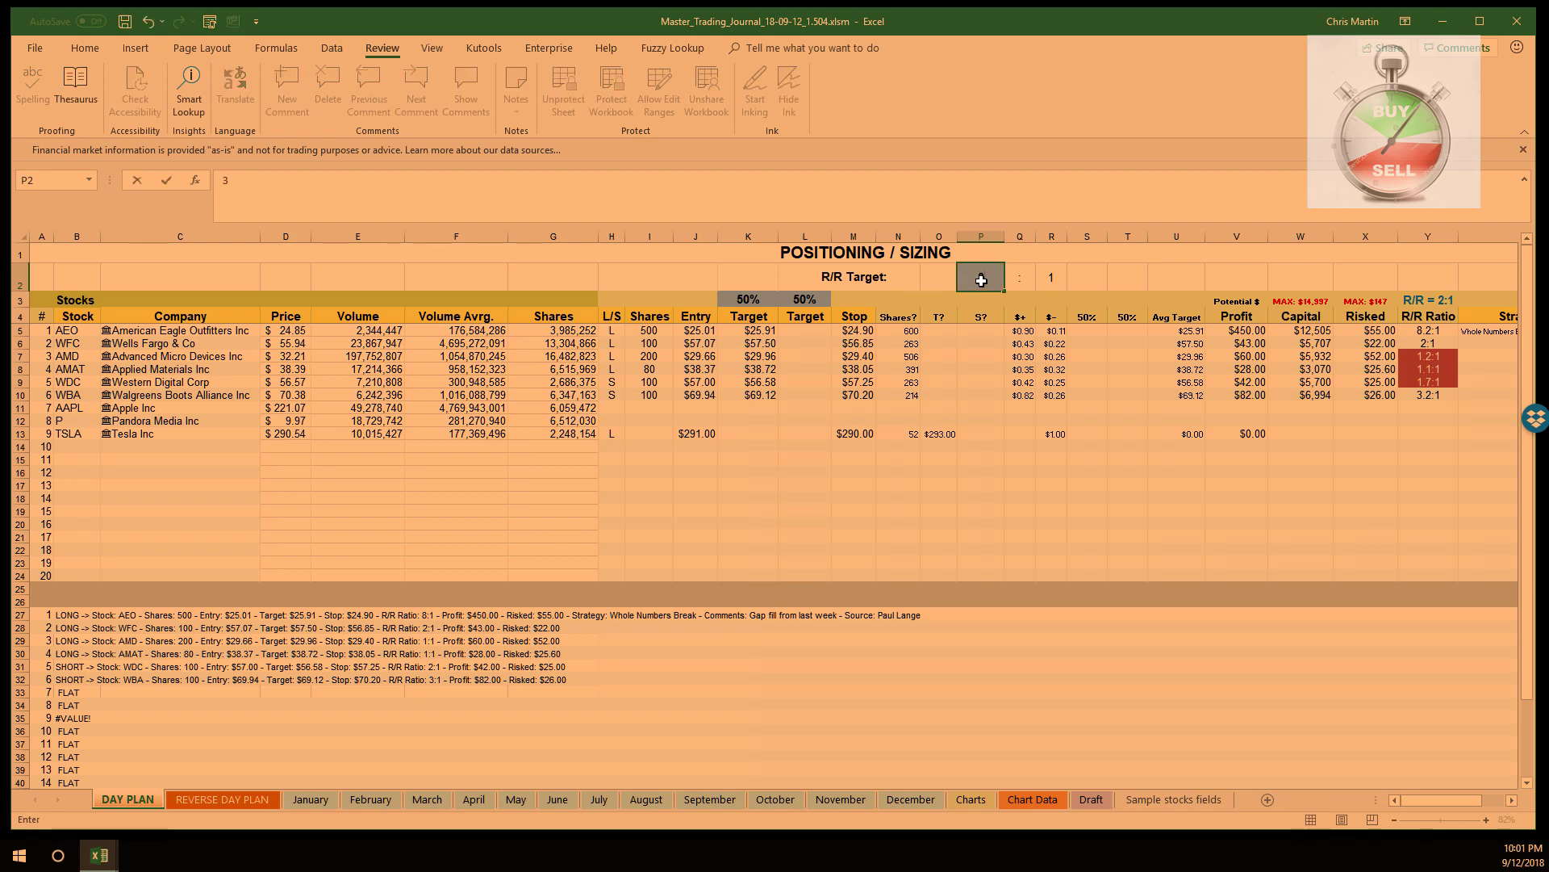
pyautogui.press('Return')
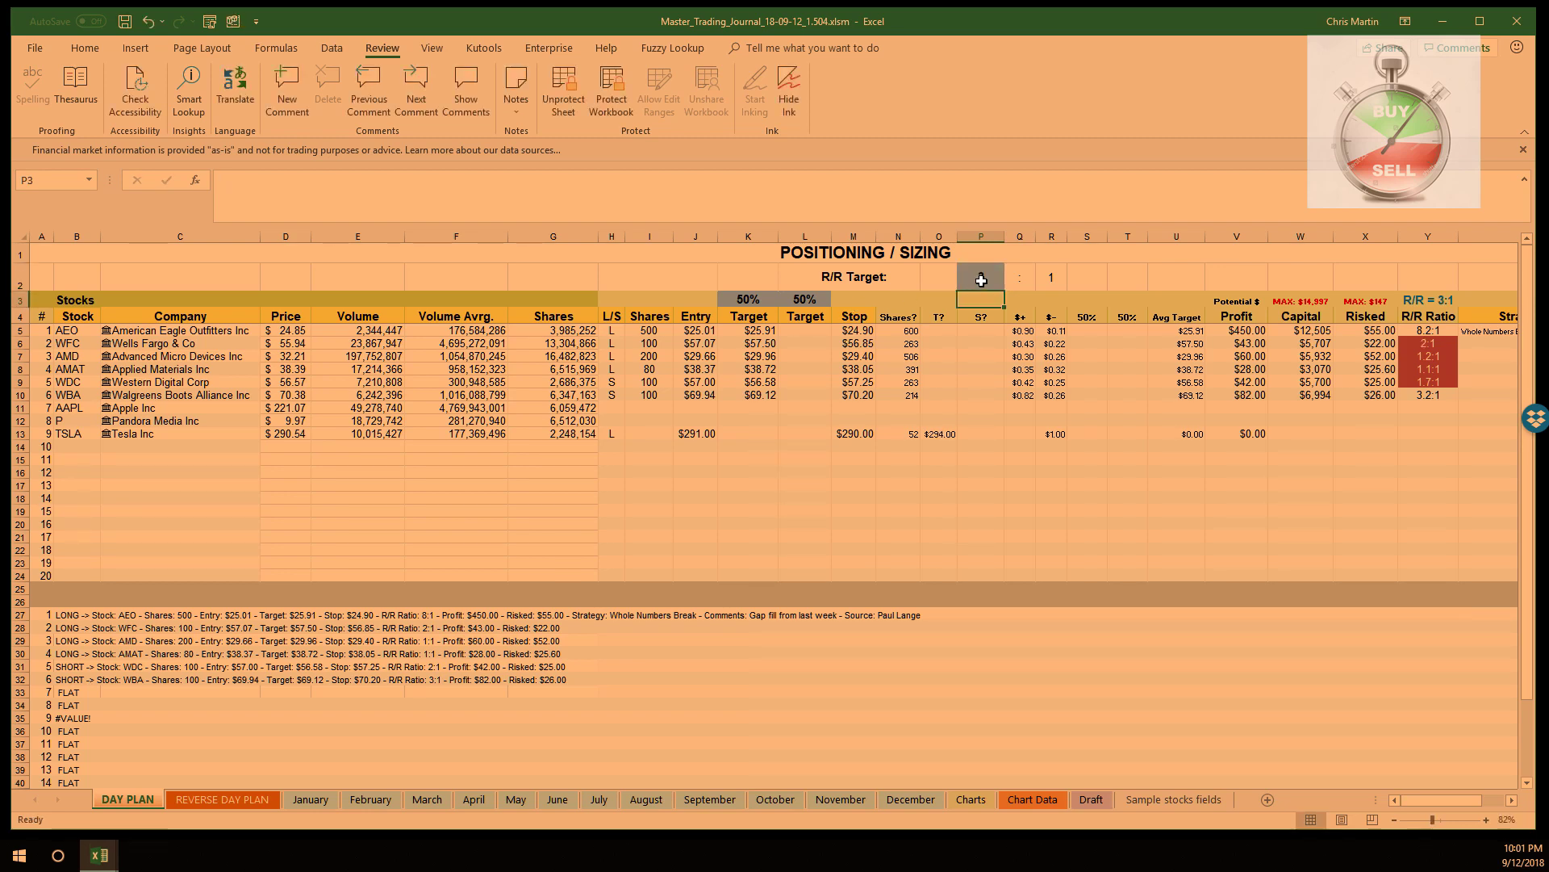
# - Set the first target price of the TSLA trade to 294 and check its suggested share count
pyautogui.click(747, 436)
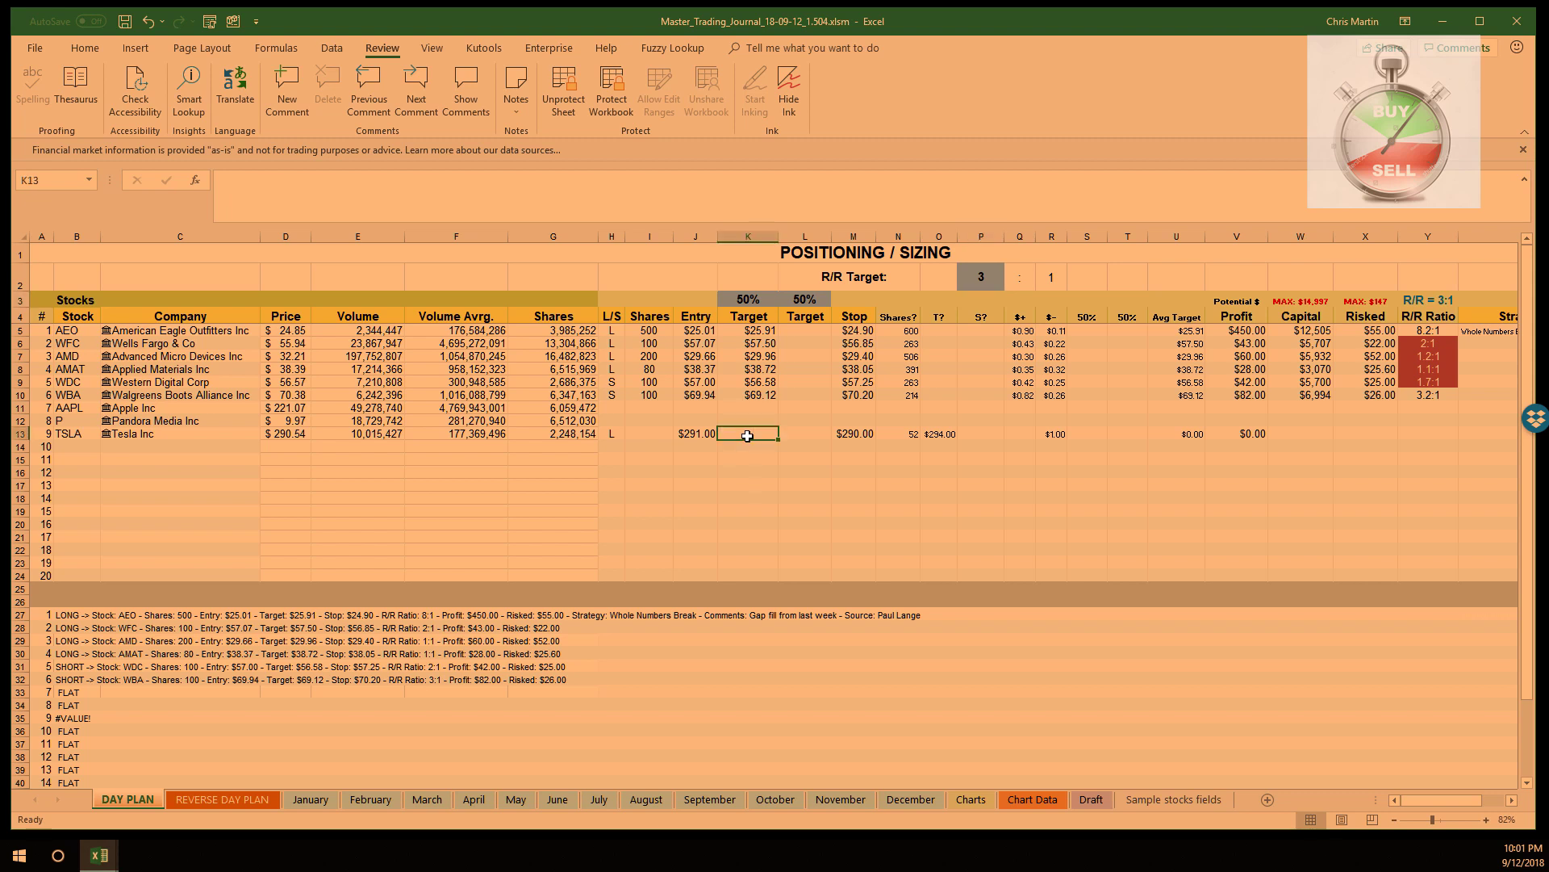
pyautogui.write('294')
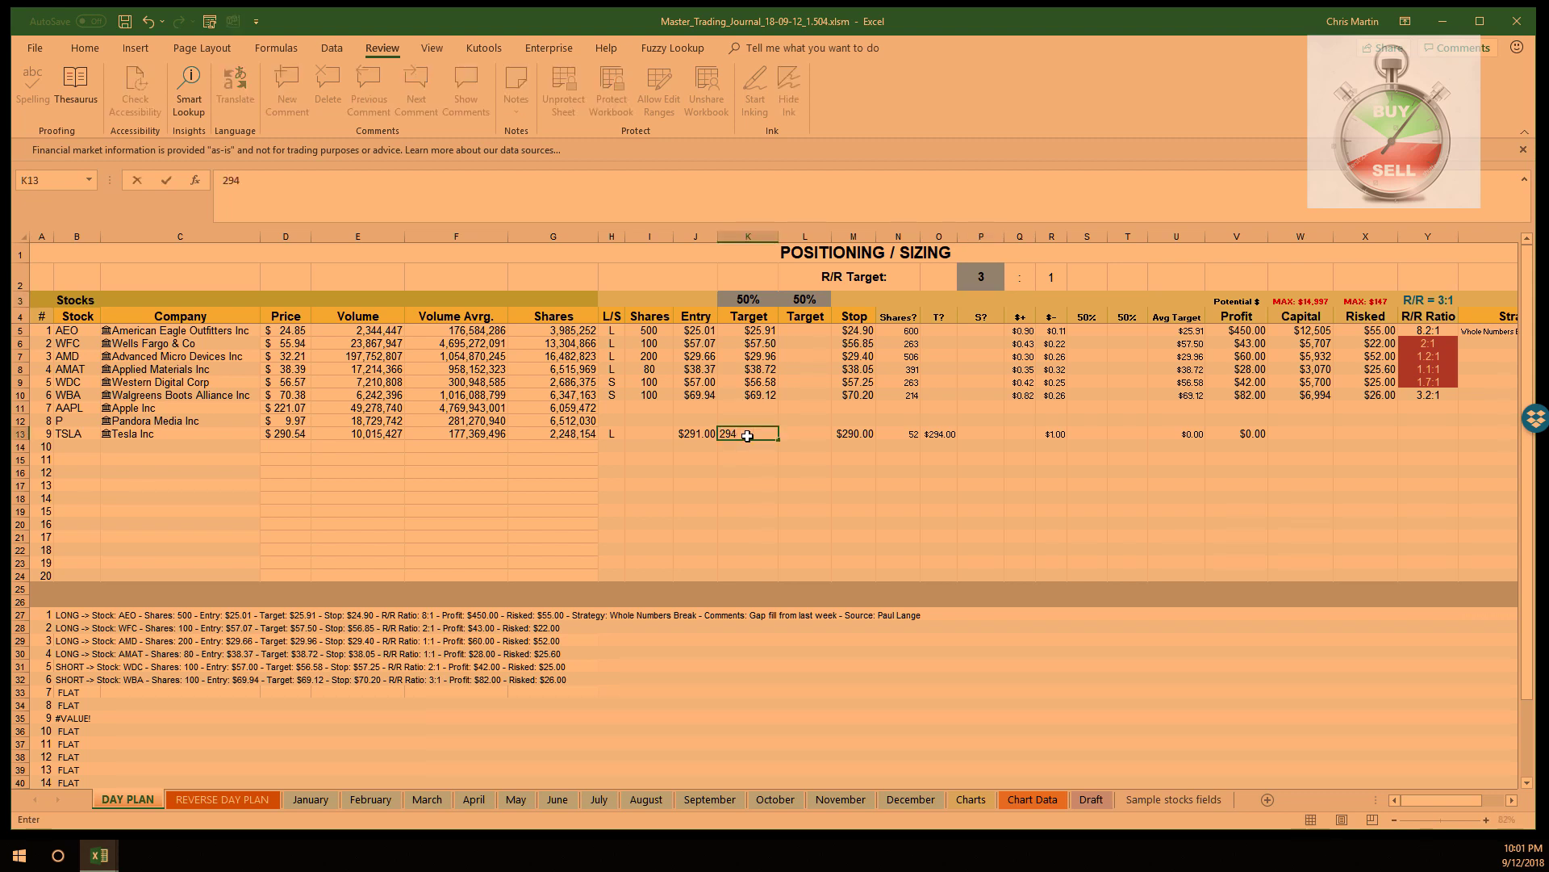
pyautogui.press('Return')
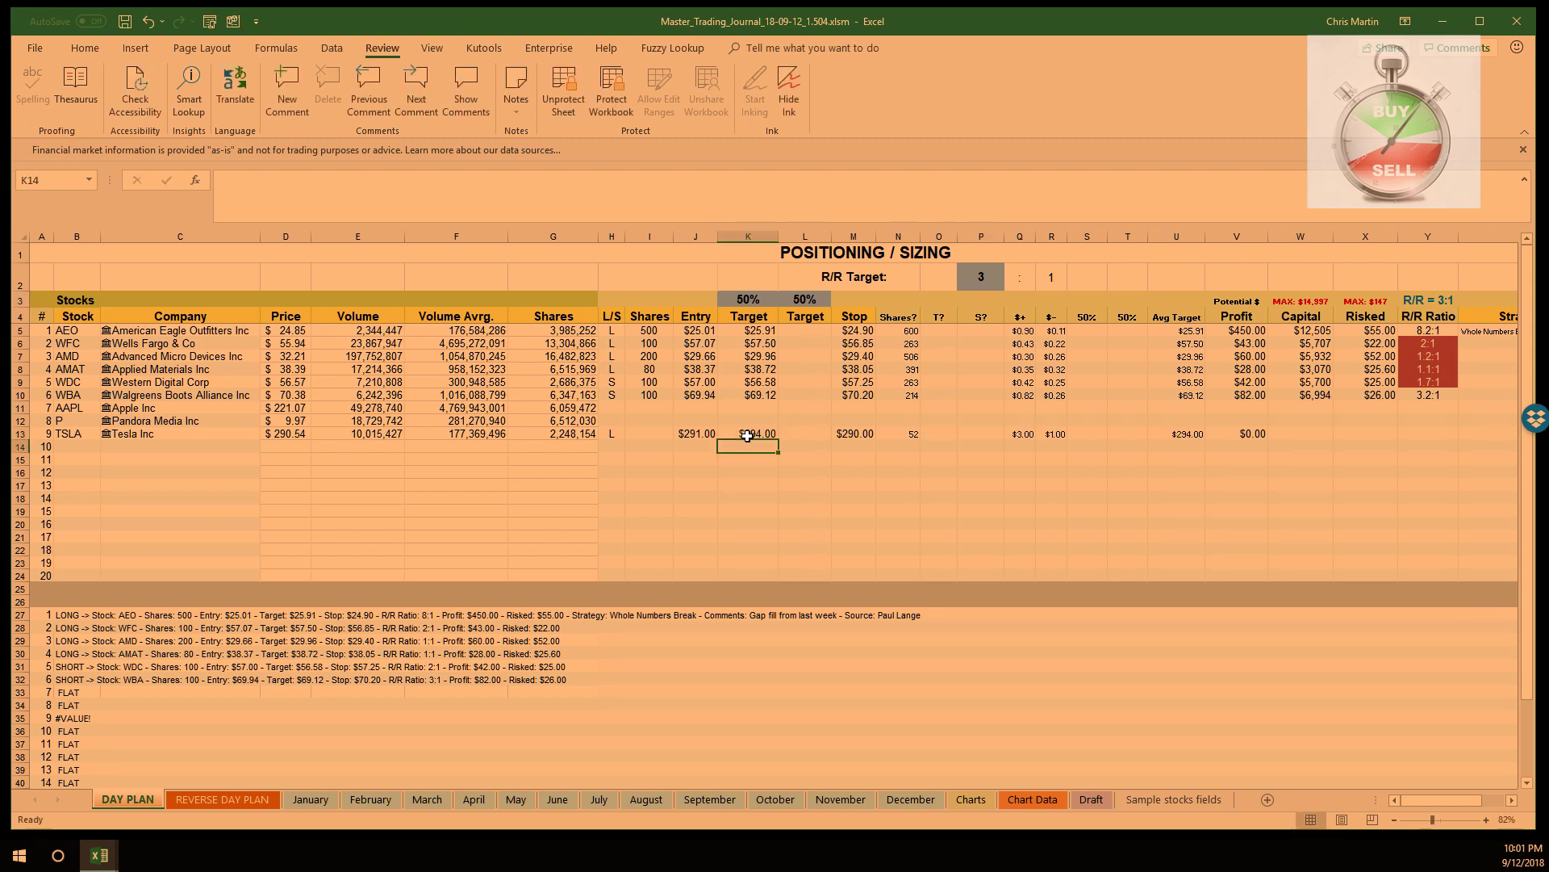
pyautogui.click(903, 435)
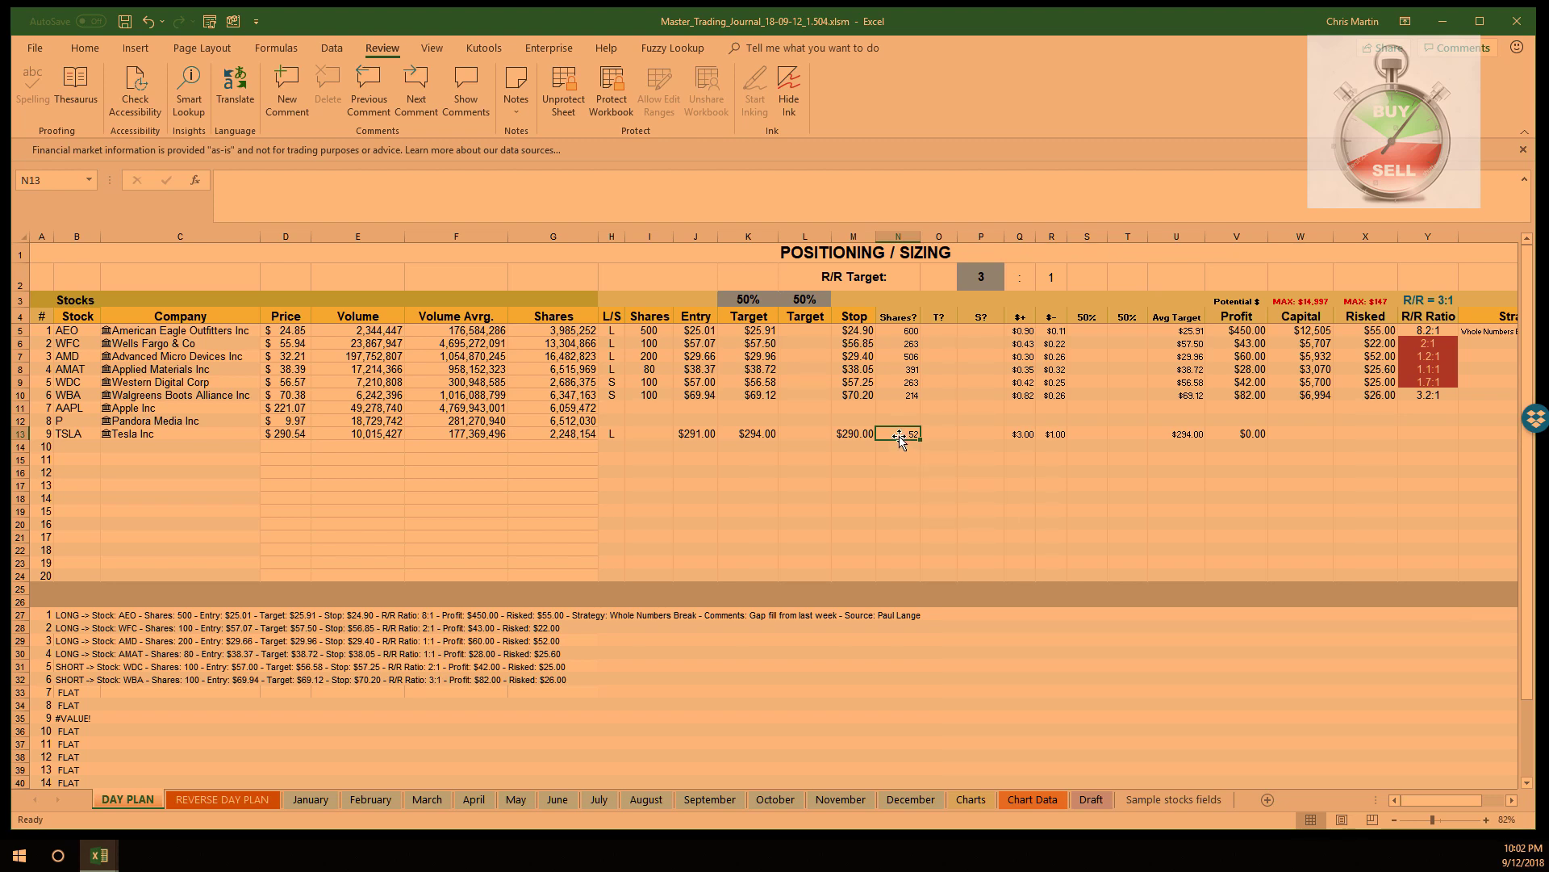
# - Open the Chart Data sheet, check its starting capital and go to the PARAMETERS block
pyautogui.click(1043, 797)
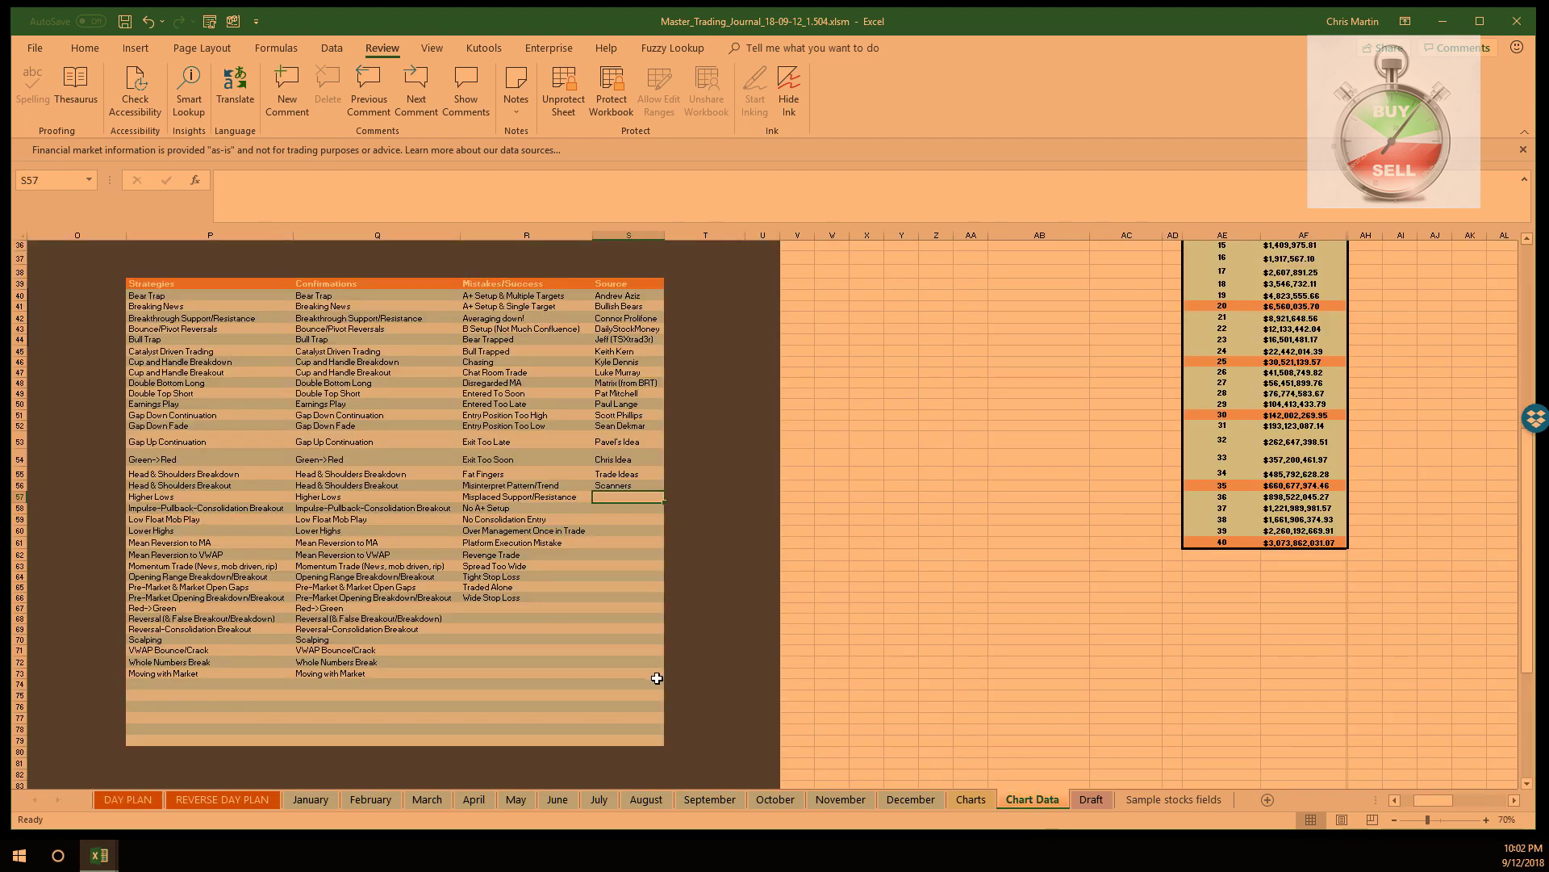
pyautogui.hotkey('ctrl', 'Home')
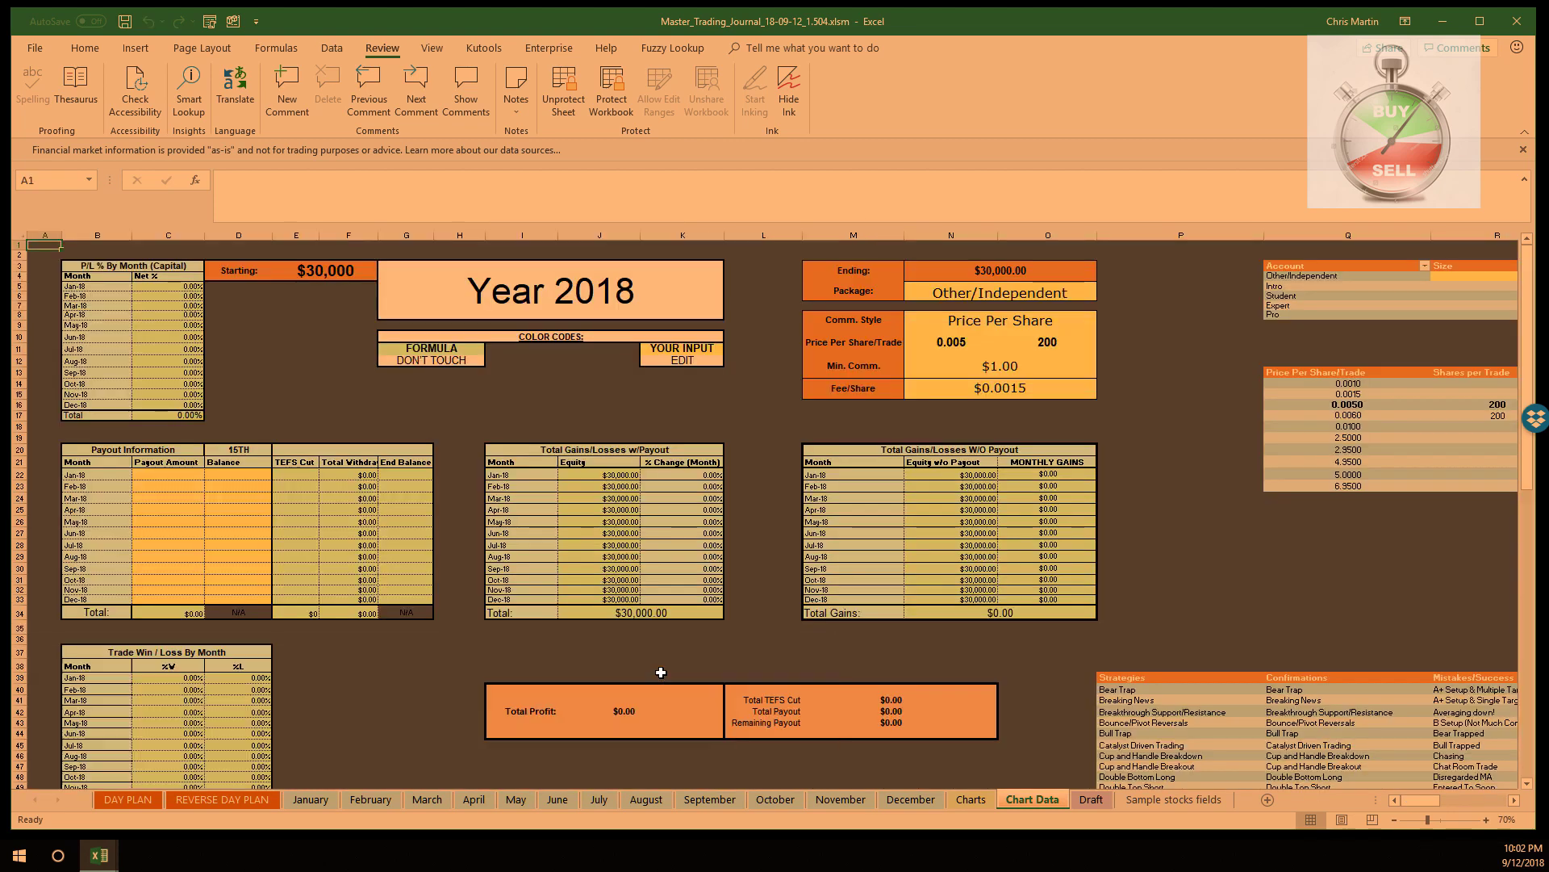
pyautogui.click(277, 271)
pyautogui.click(288, 318)
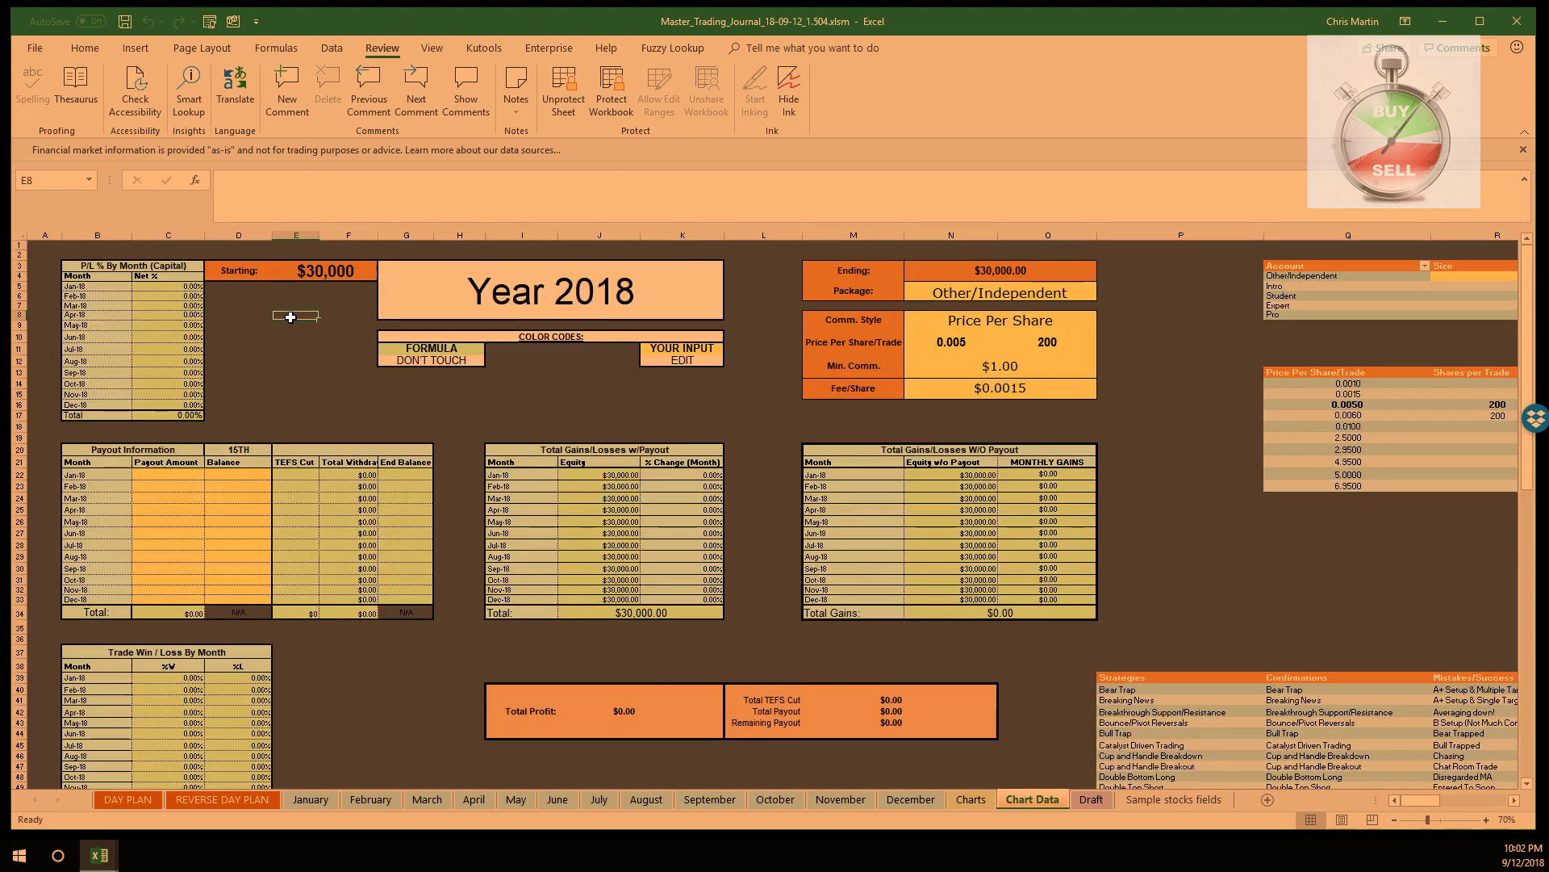
pyautogui.scroll(-3, 288, 318)
pyautogui.scroll(-11, 288, 318)
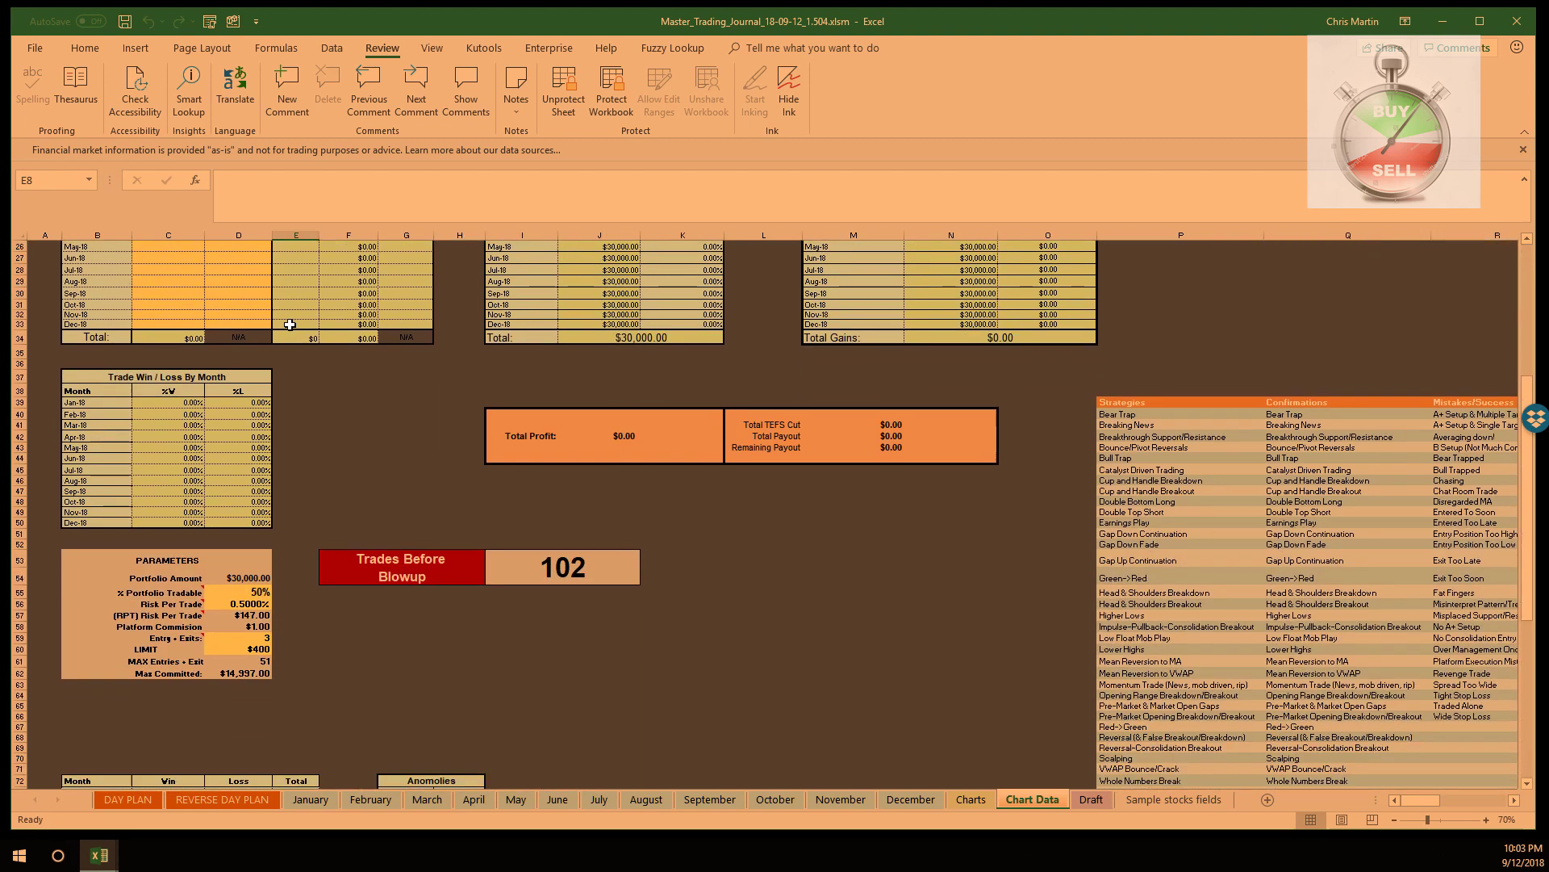
# - Examine the PARAMETERS entries on the Chart Data sheet, from portfolio amount and risk per trade to commission, entries and exits, and maximum committed
pyautogui.click(222, 389)
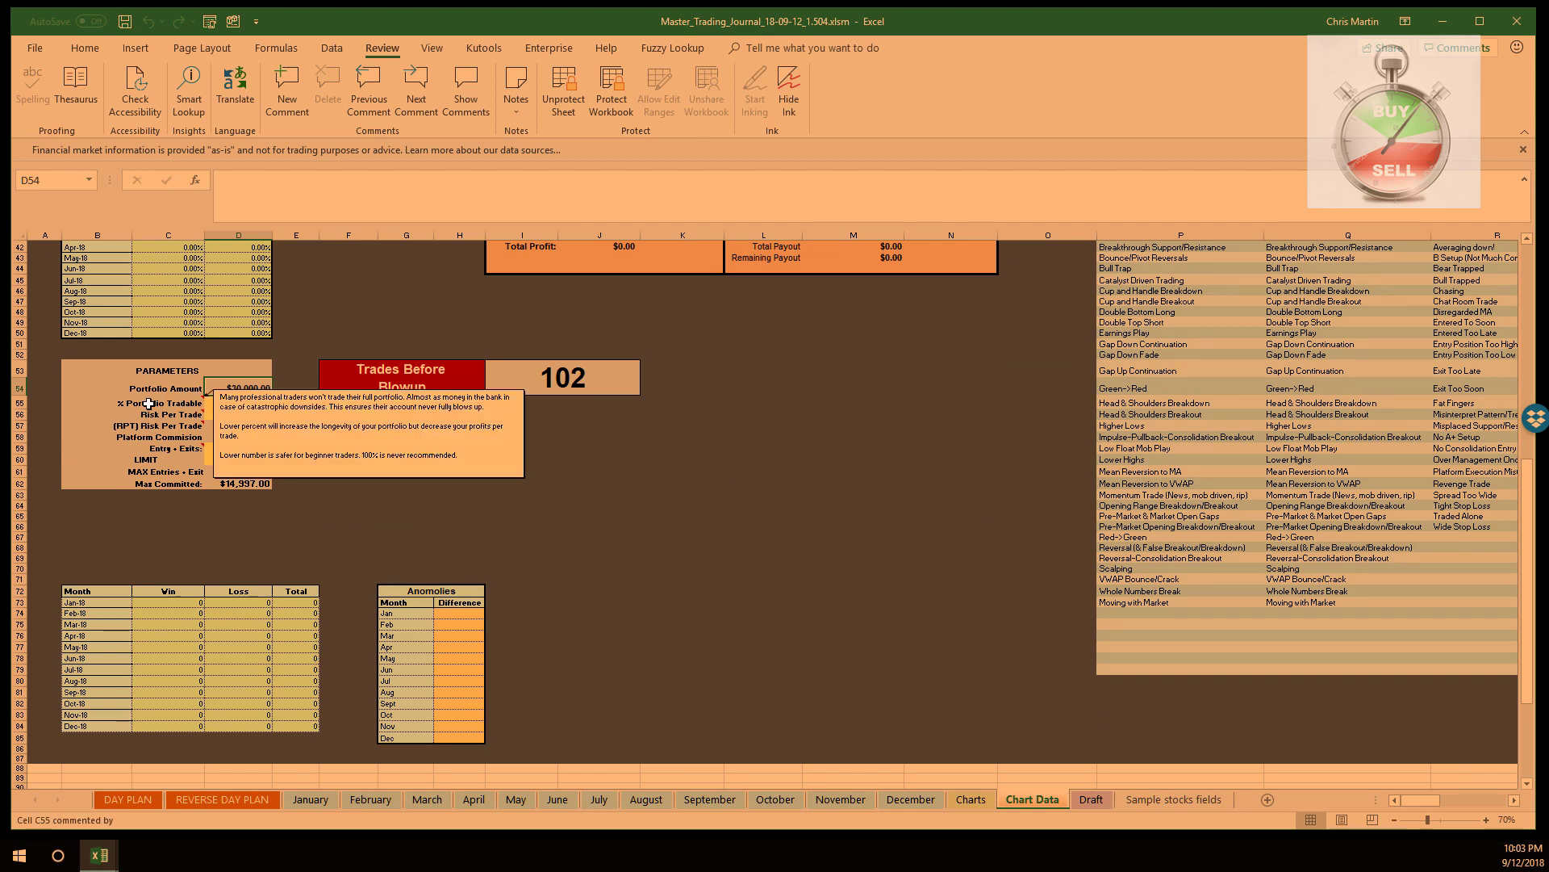
pyautogui.click(230, 404)
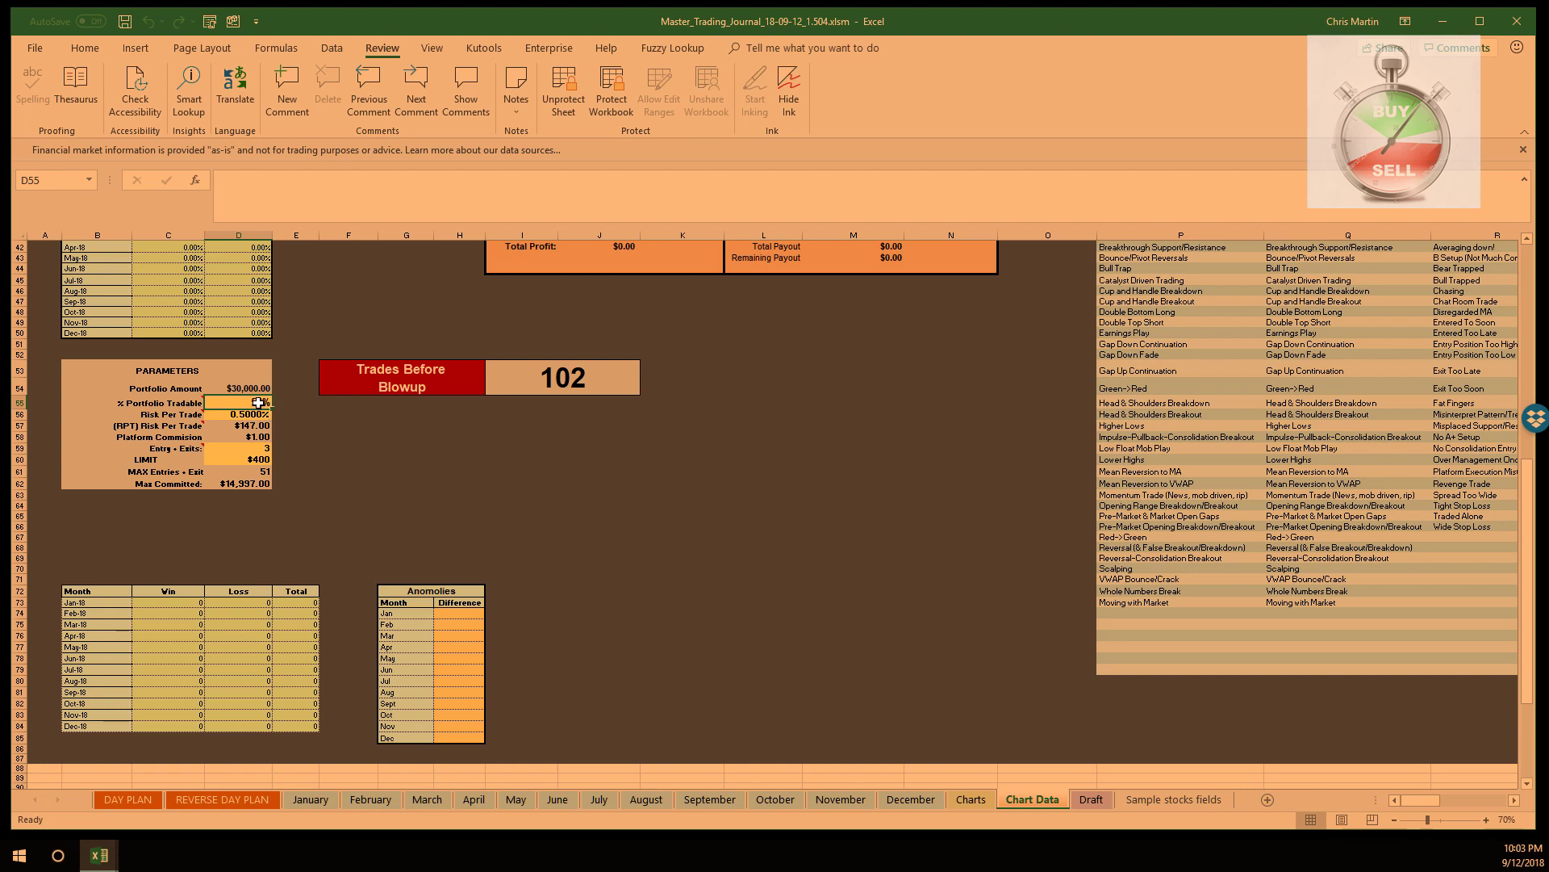
pyautogui.click(232, 416)
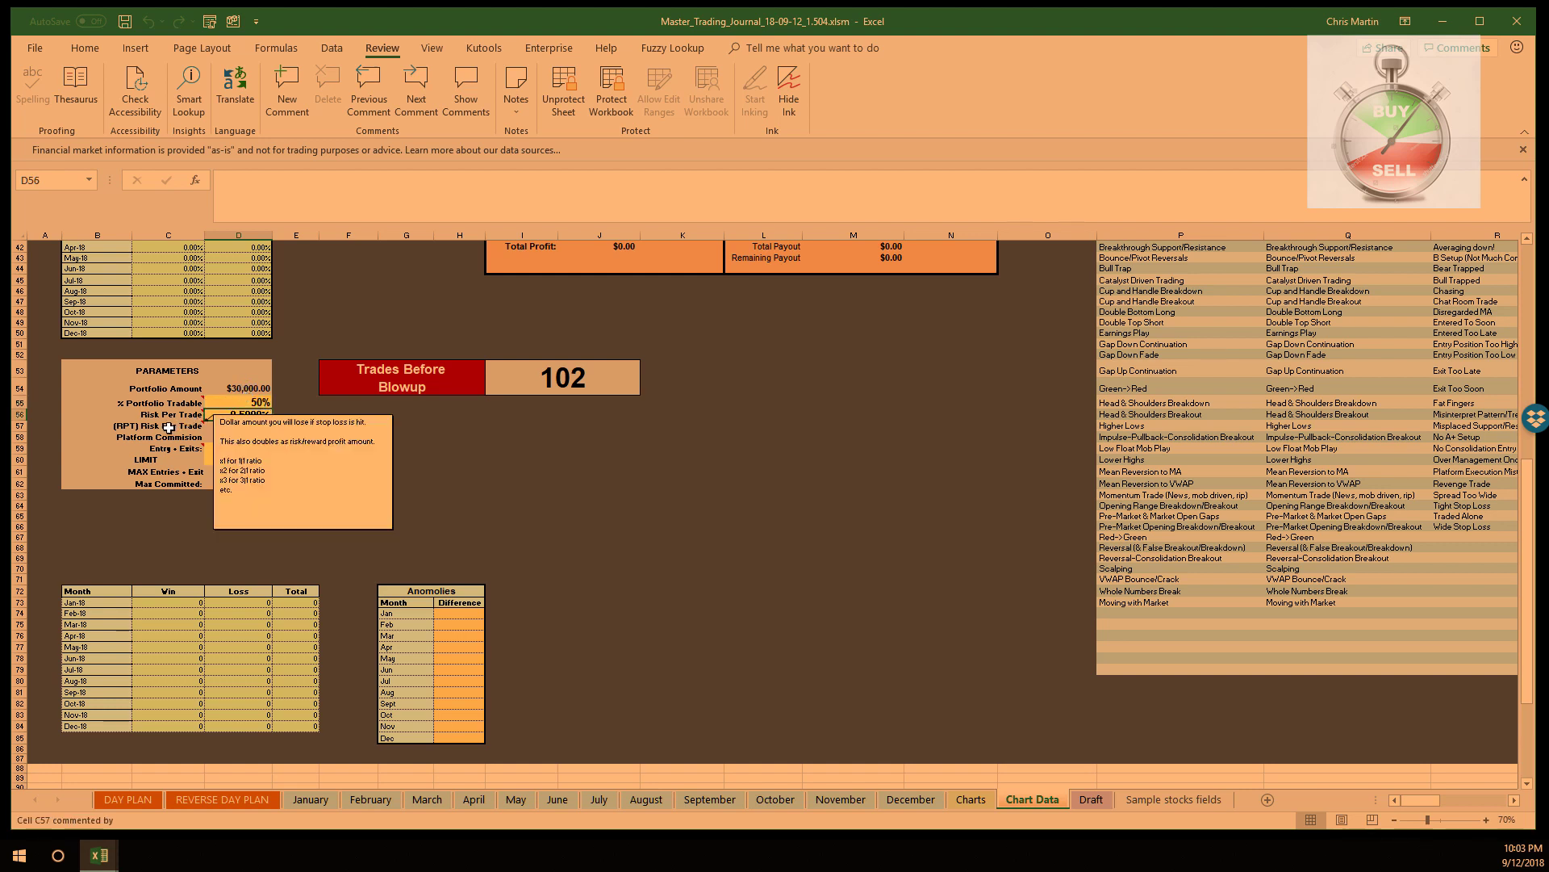
pyautogui.click(215, 430)
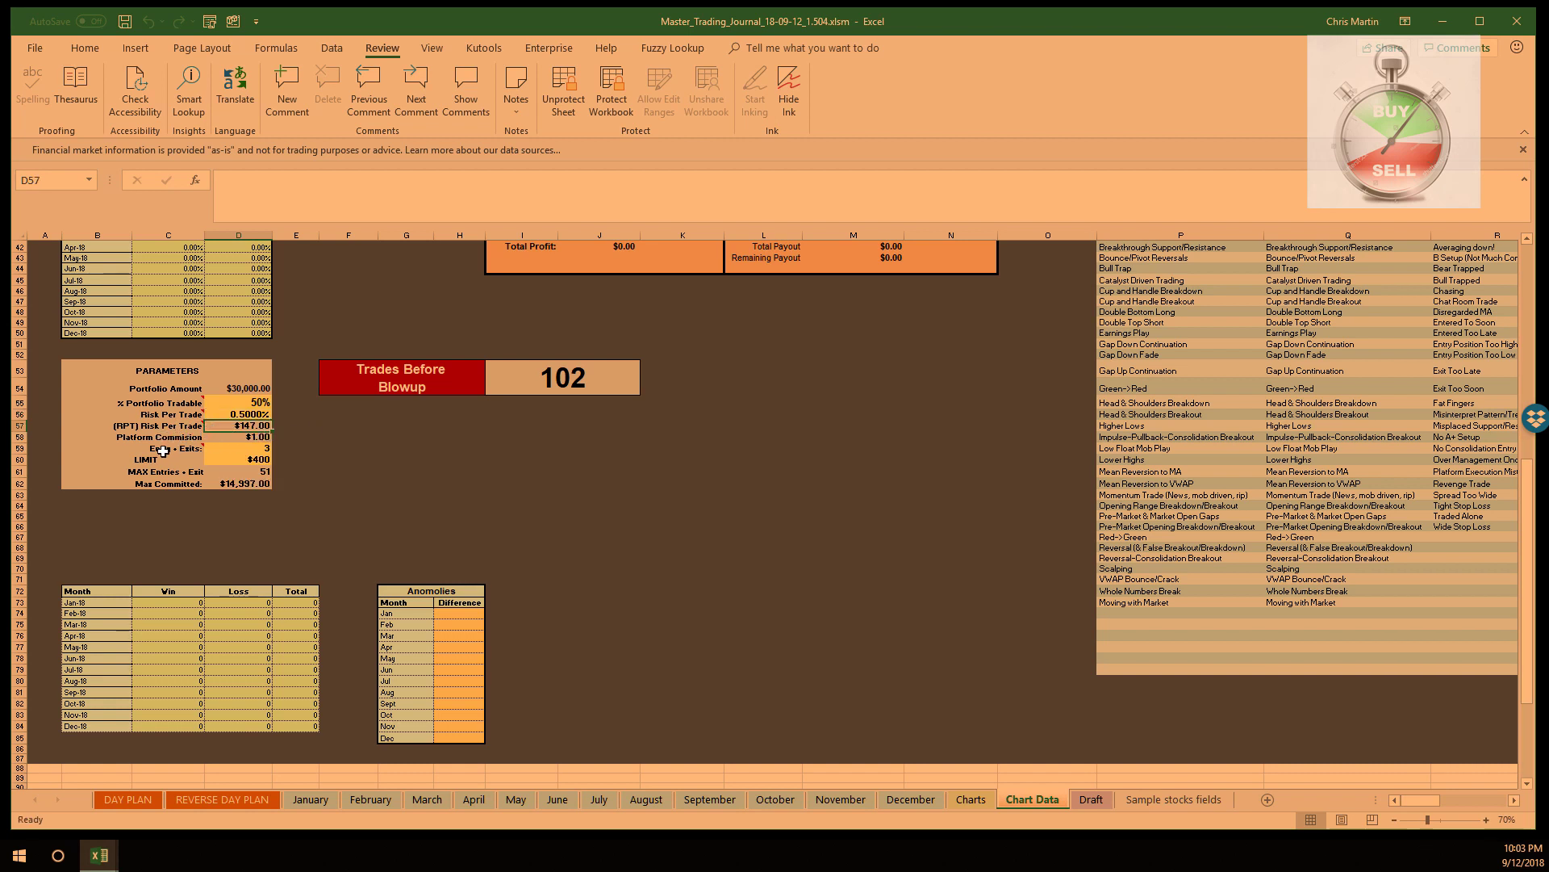
pyautogui.click(230, 438)
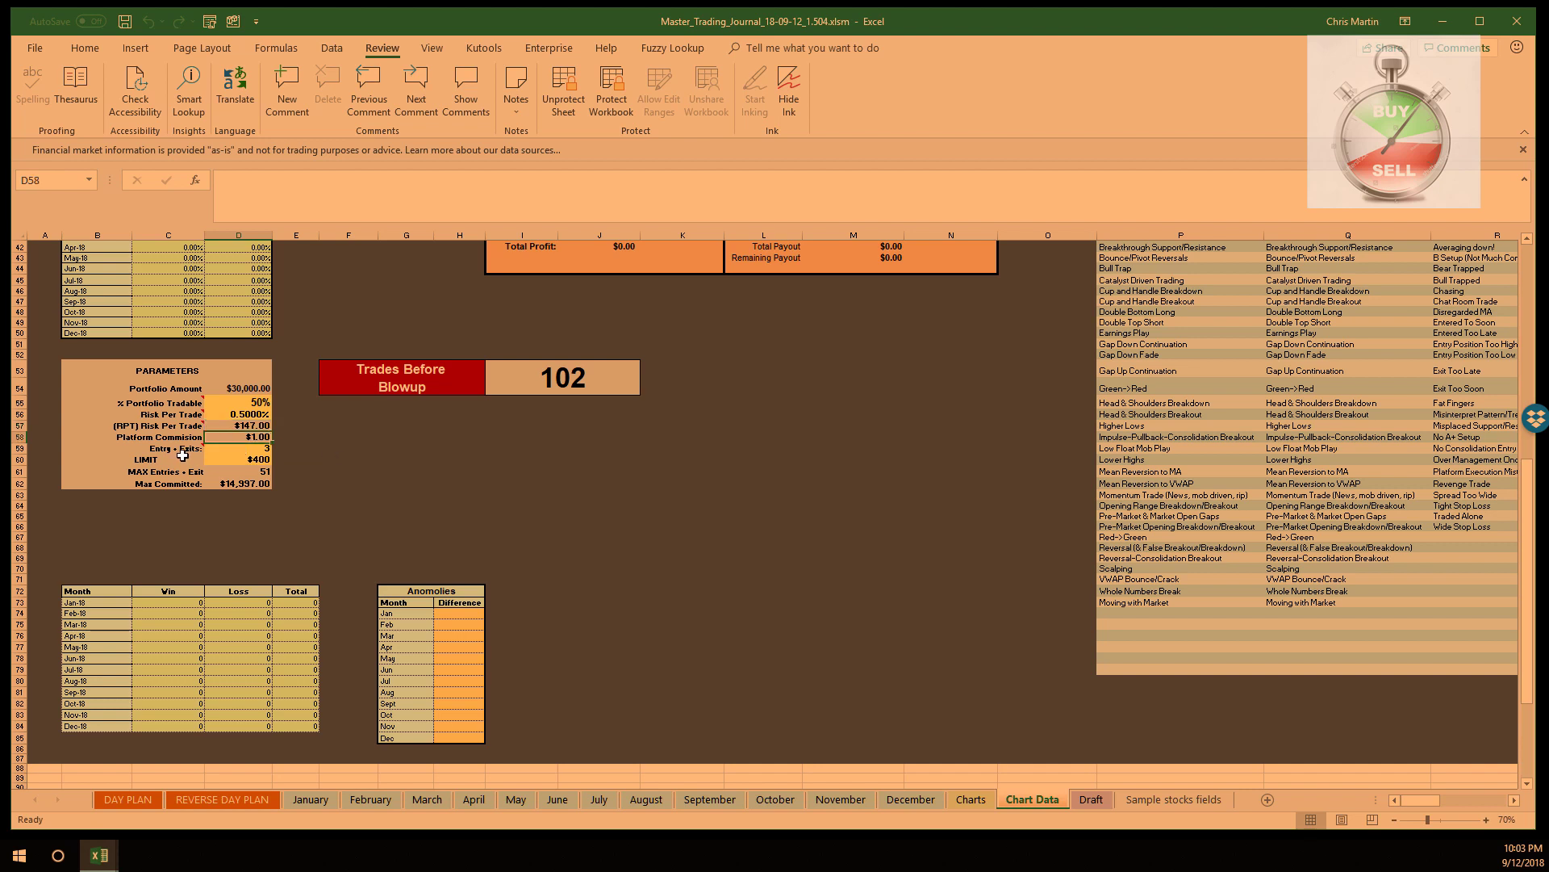
pyautogui.click(241, 449)
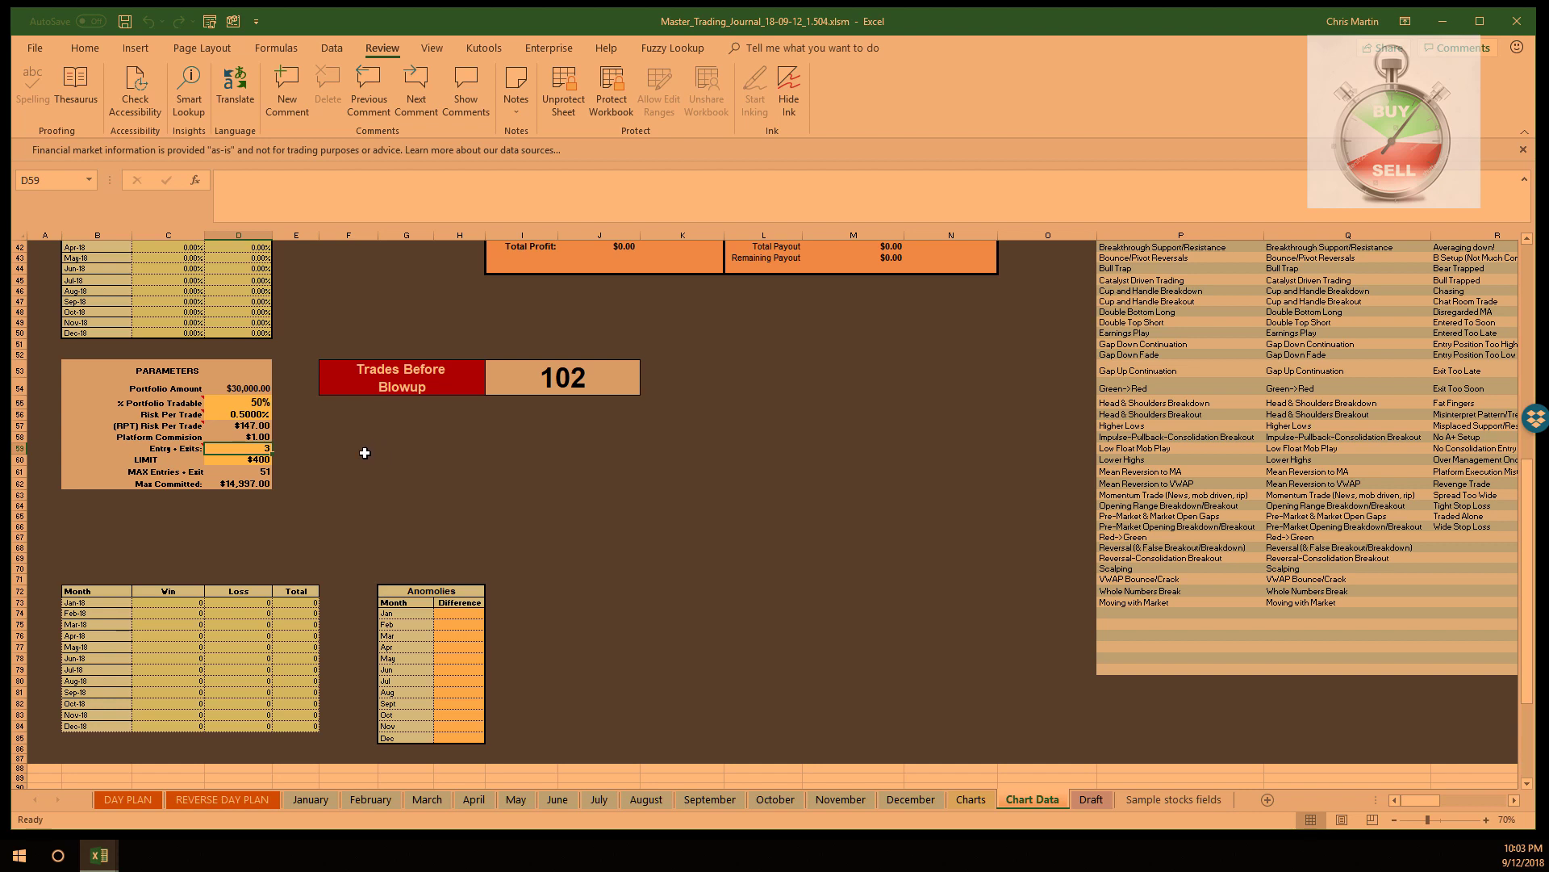
pyautogui.click(243, 428)
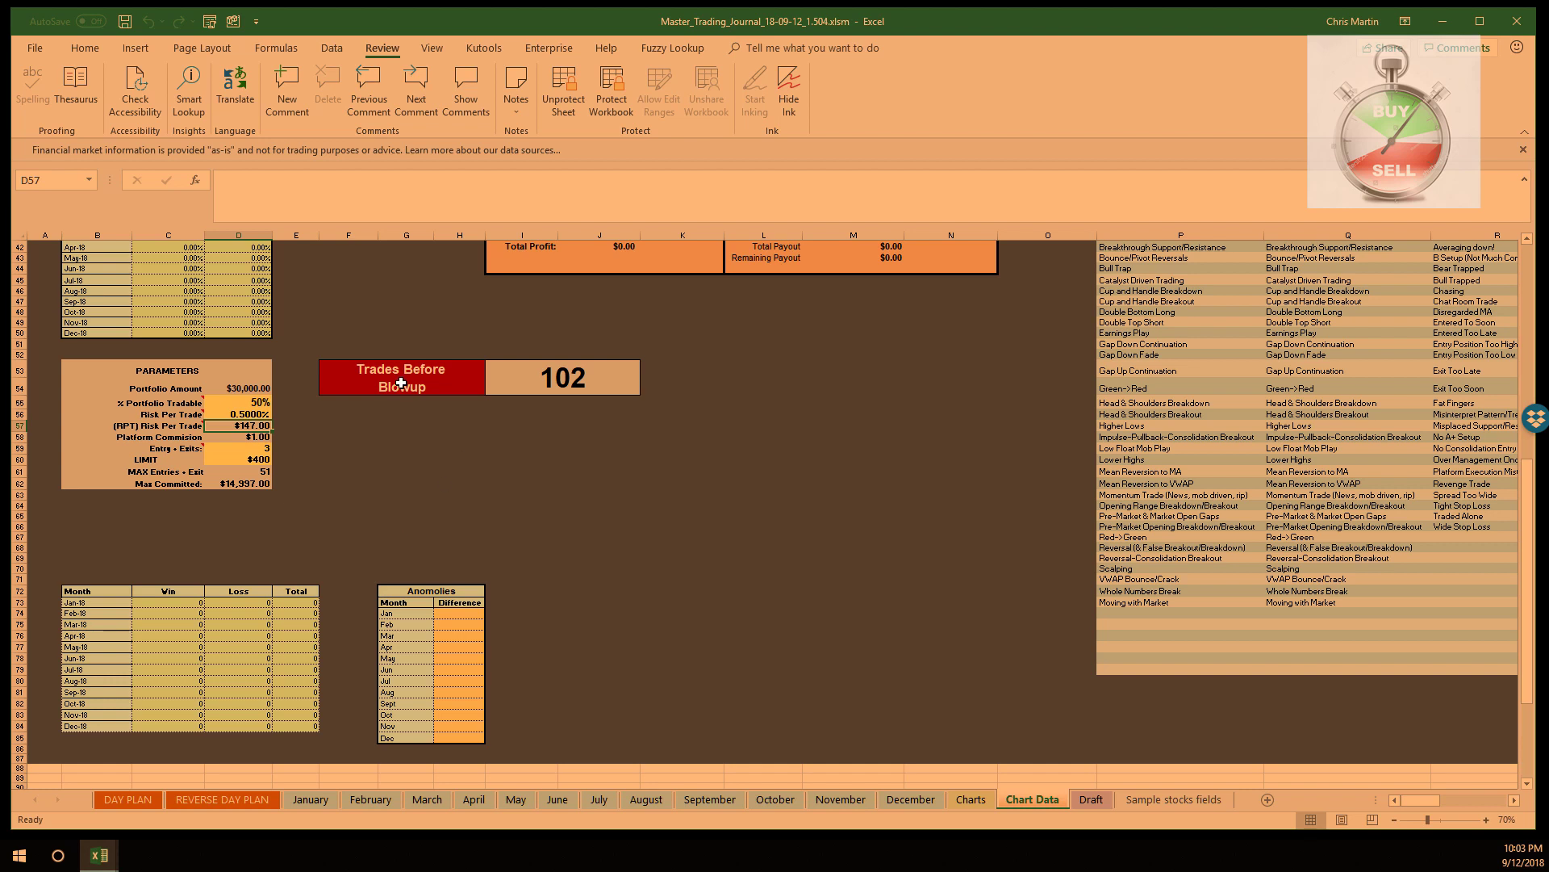
pyautogui.click(262, 472)
pyautogui.click(144, 483)
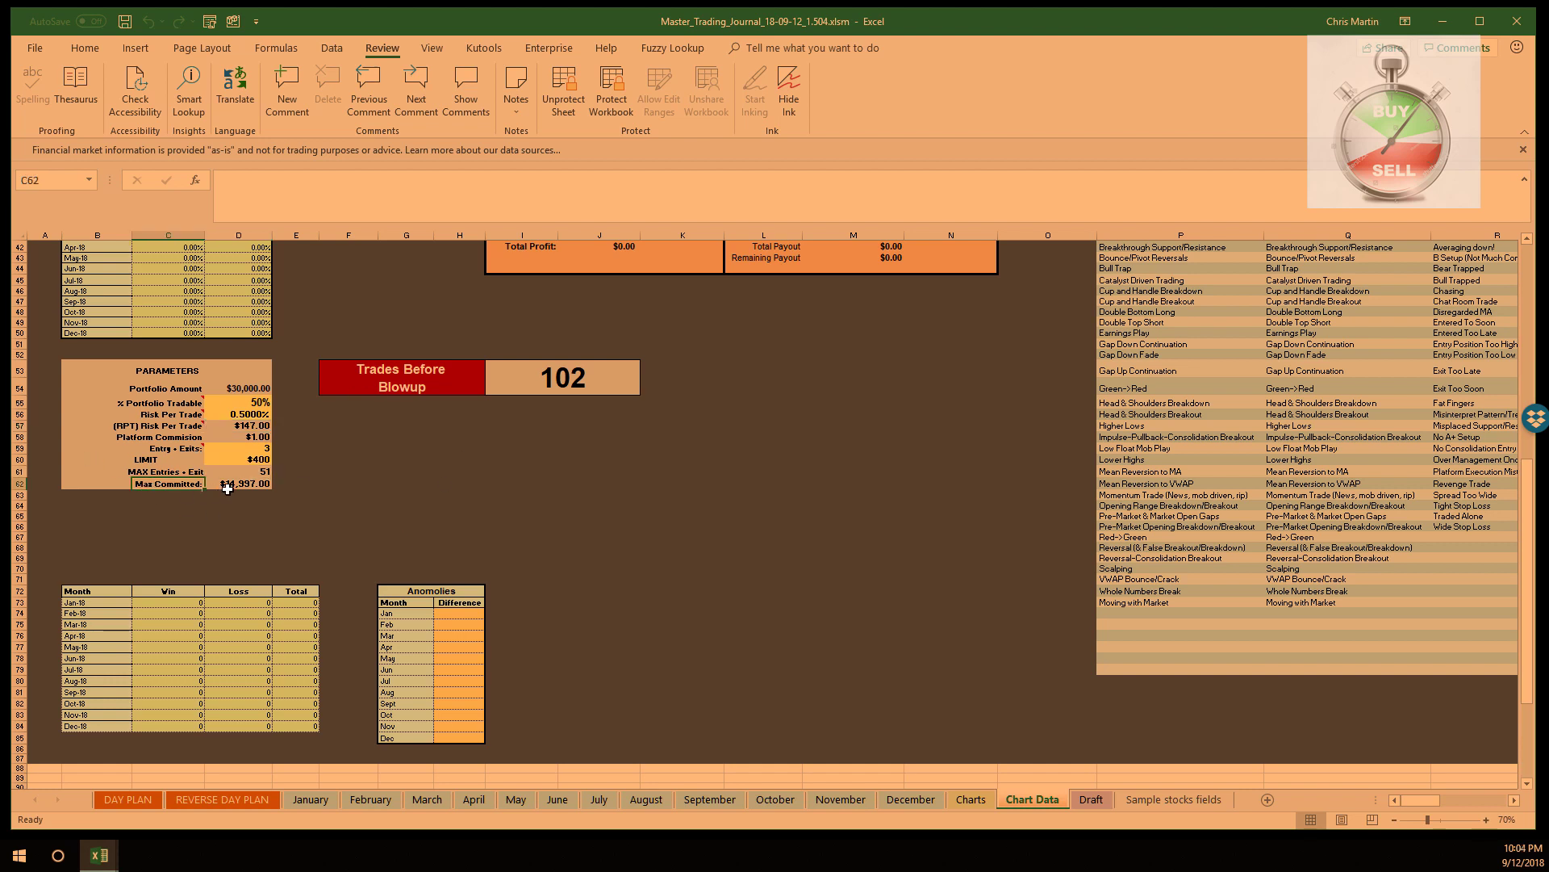
pyautogui.click(233, 485)
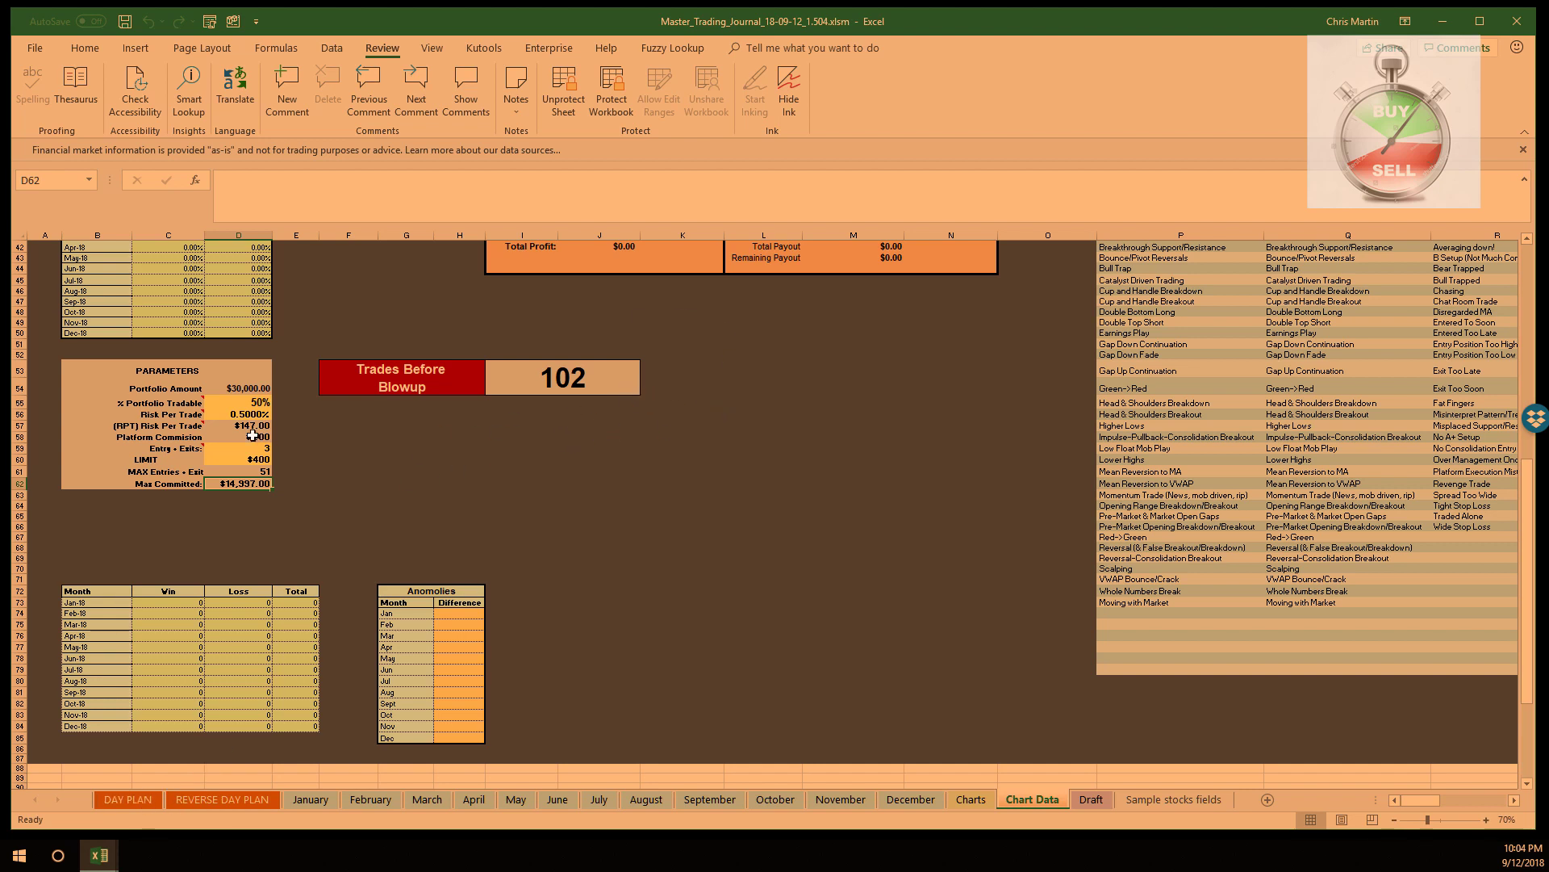
pyautogui.scroll(3, 704, 581)
# - On the DAY PLAN sheet, set the TSLA trade's share count to 50
pyautogui.click(128, 799)
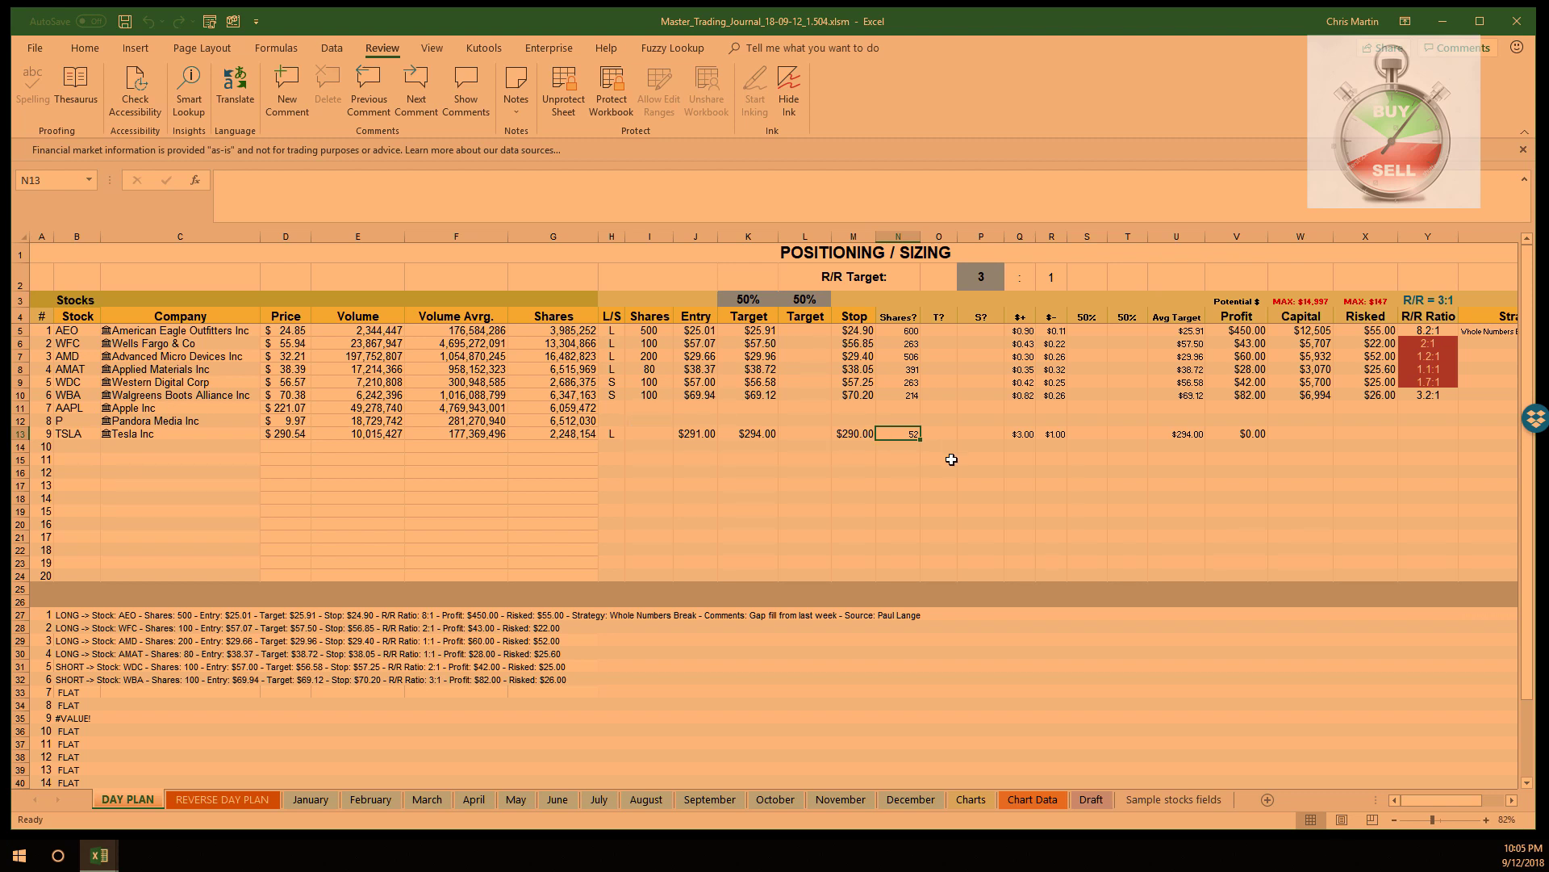
pyautogui.click(651, 434)
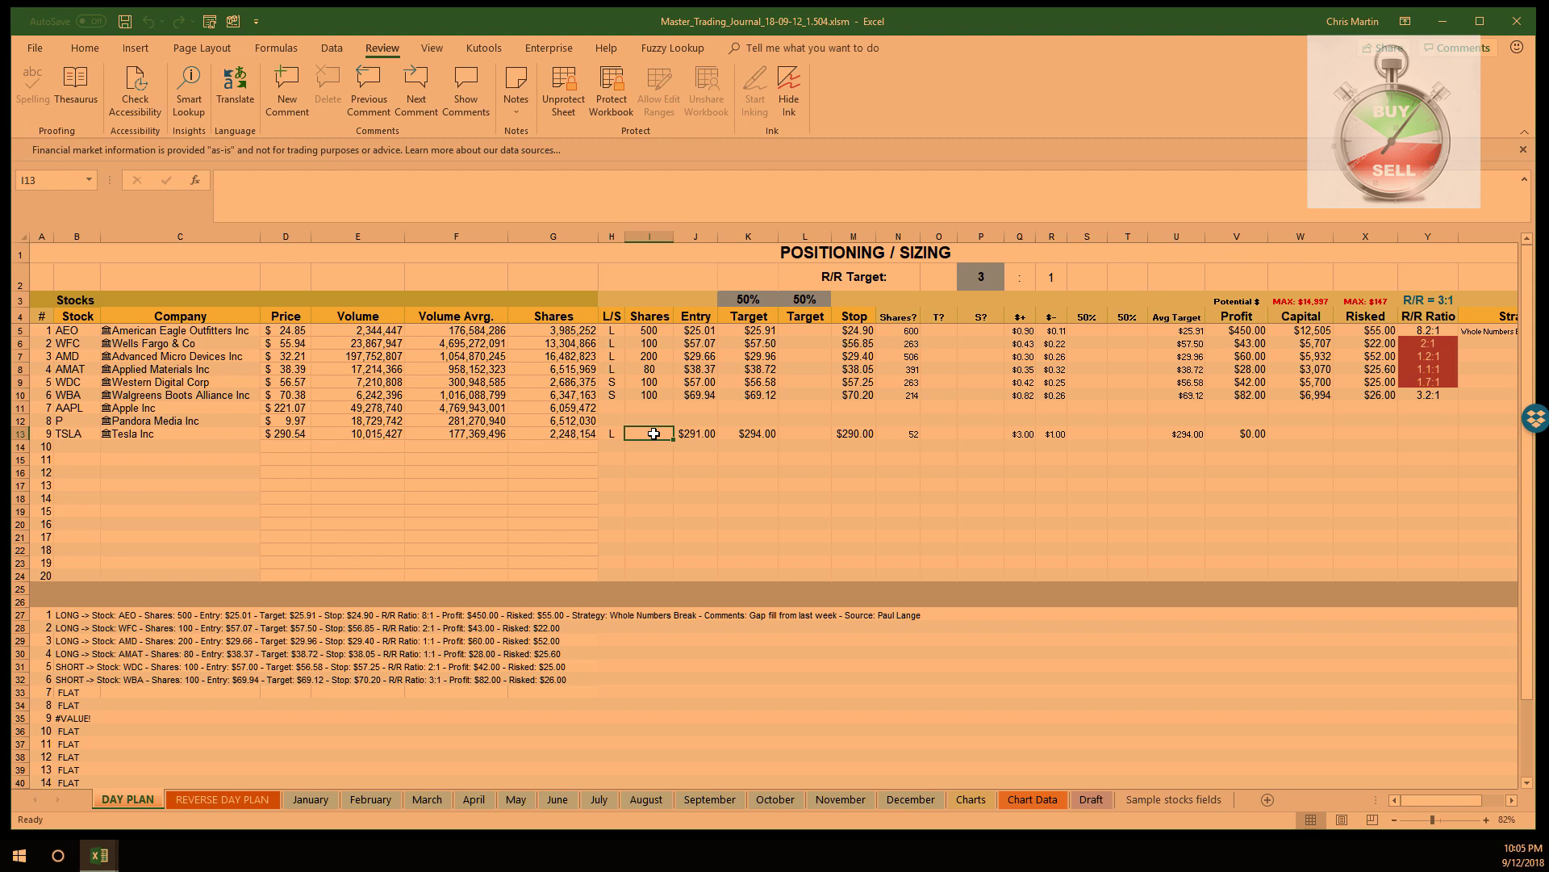
pyautogui.write('50')
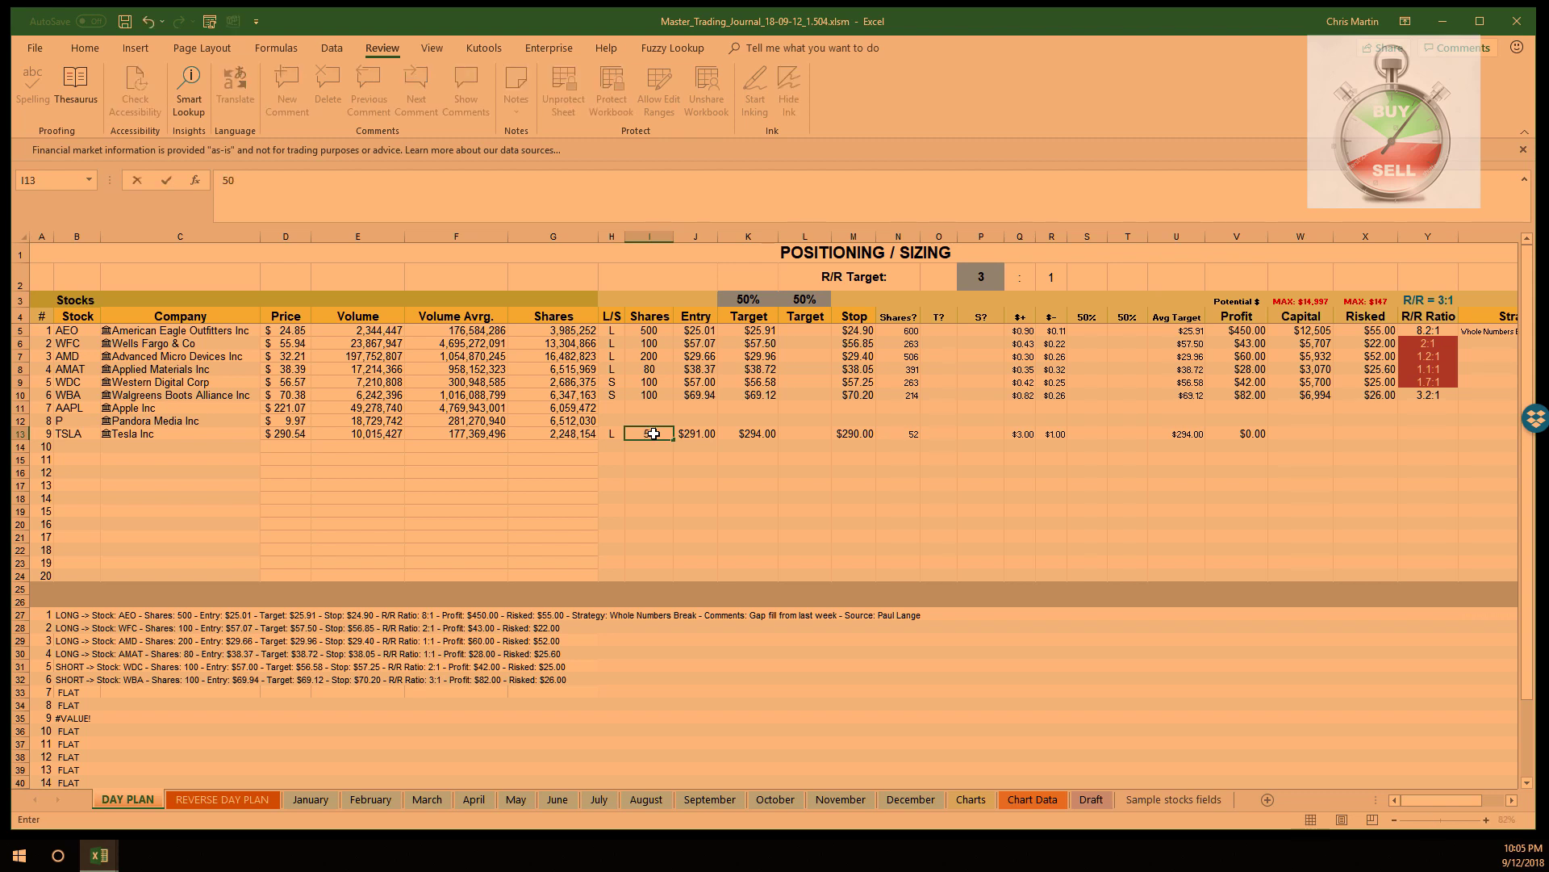
pyautogui.press('Return')
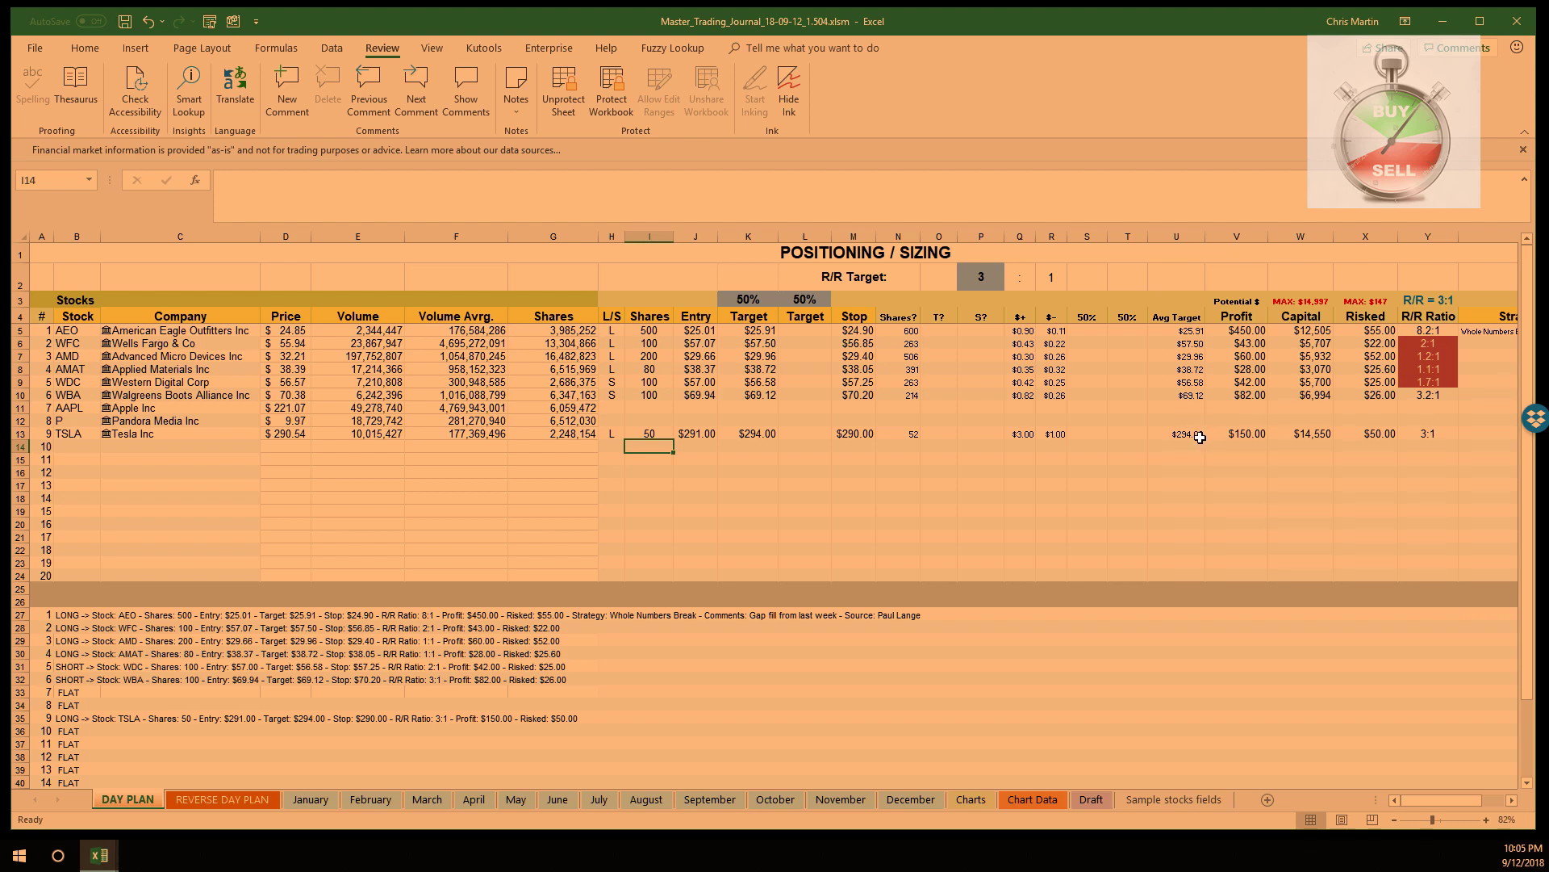
# - Give the TSLA trade two target prices, 293 for the first and 294 for the second
pyautogui.click(799, 434)
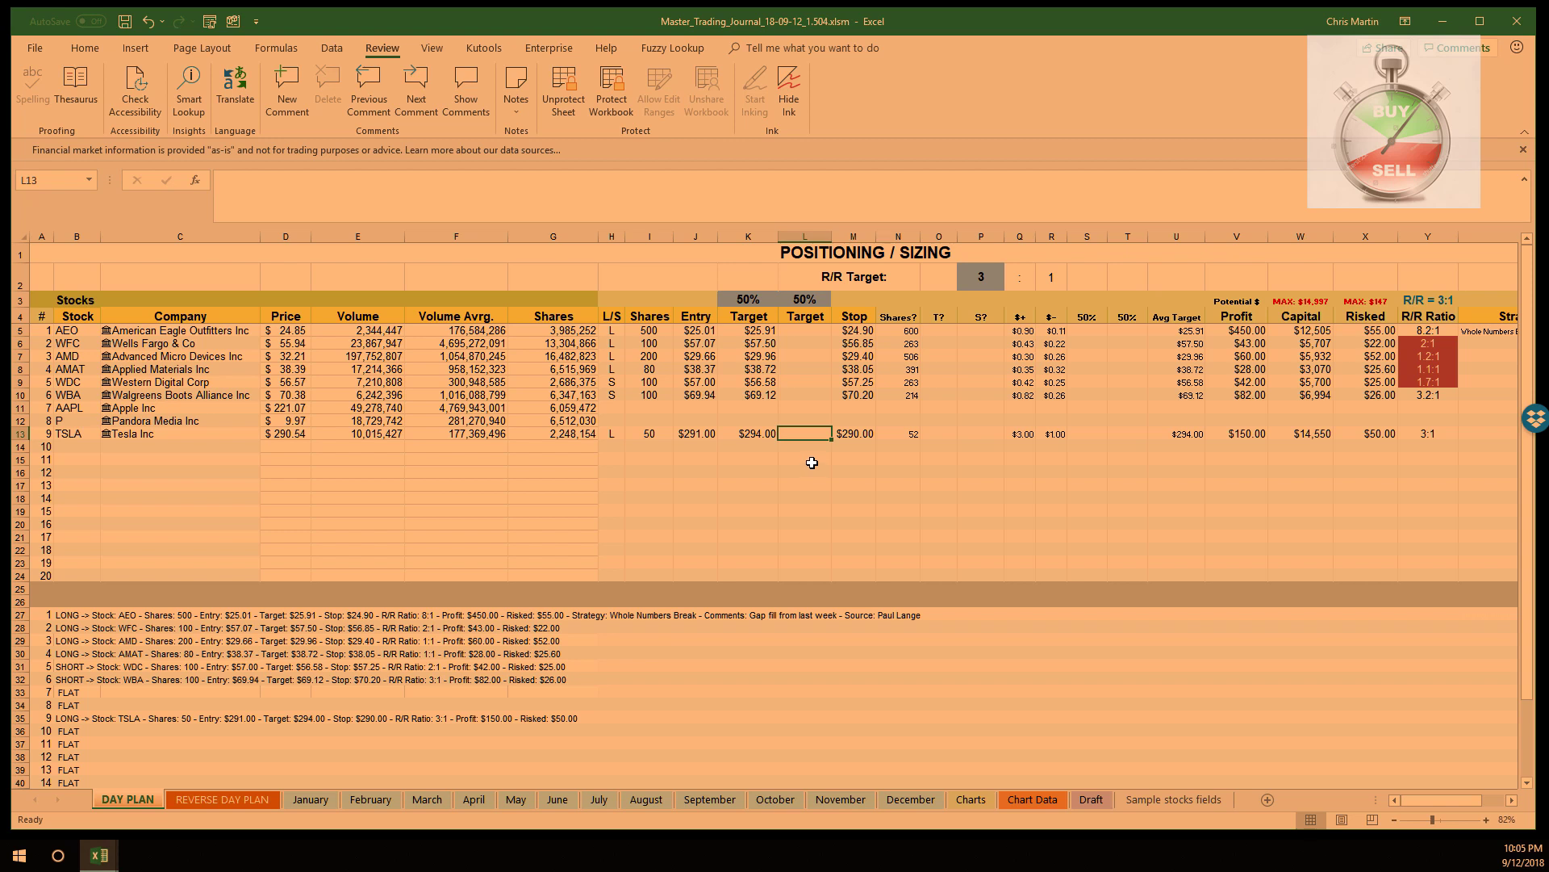
pyautogui.write('3')
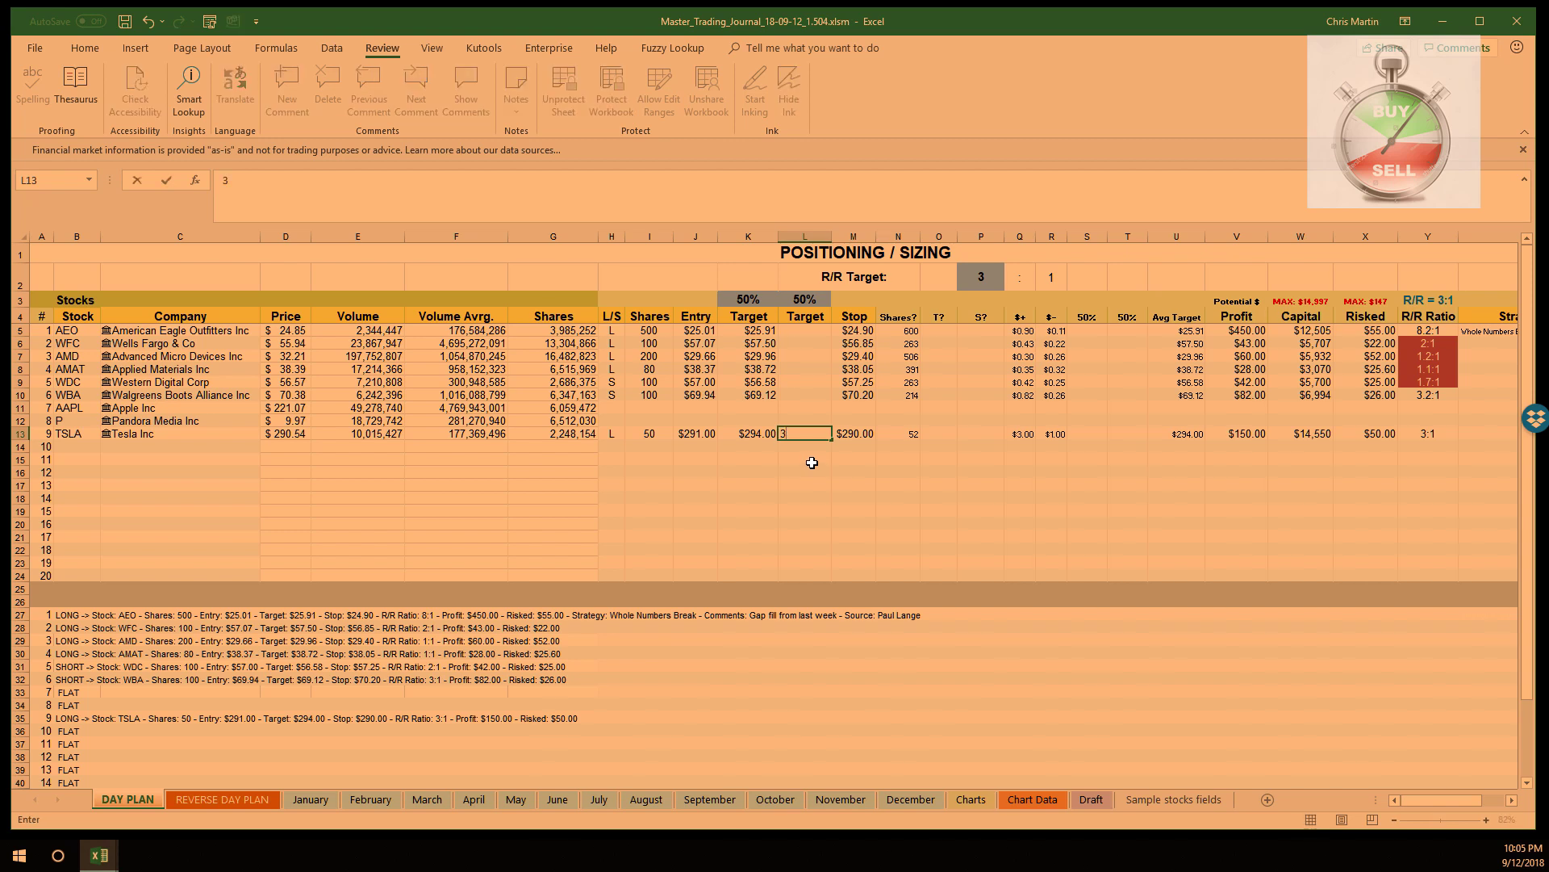
pyautogui.click(747, 433)
pyautogui.write('293')
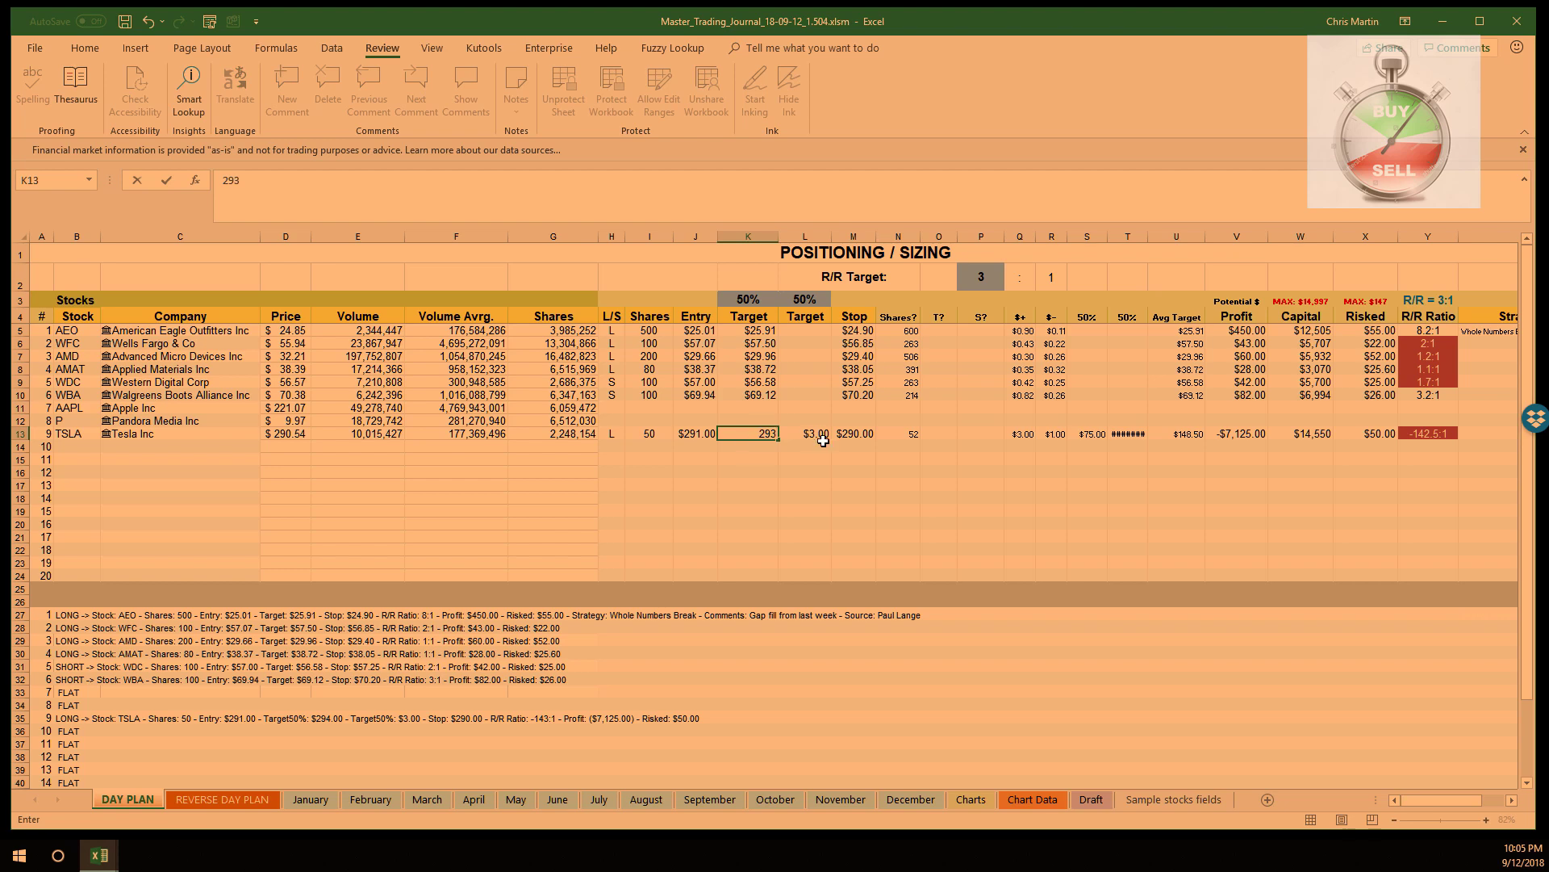
pyautogui.click(822, 437)
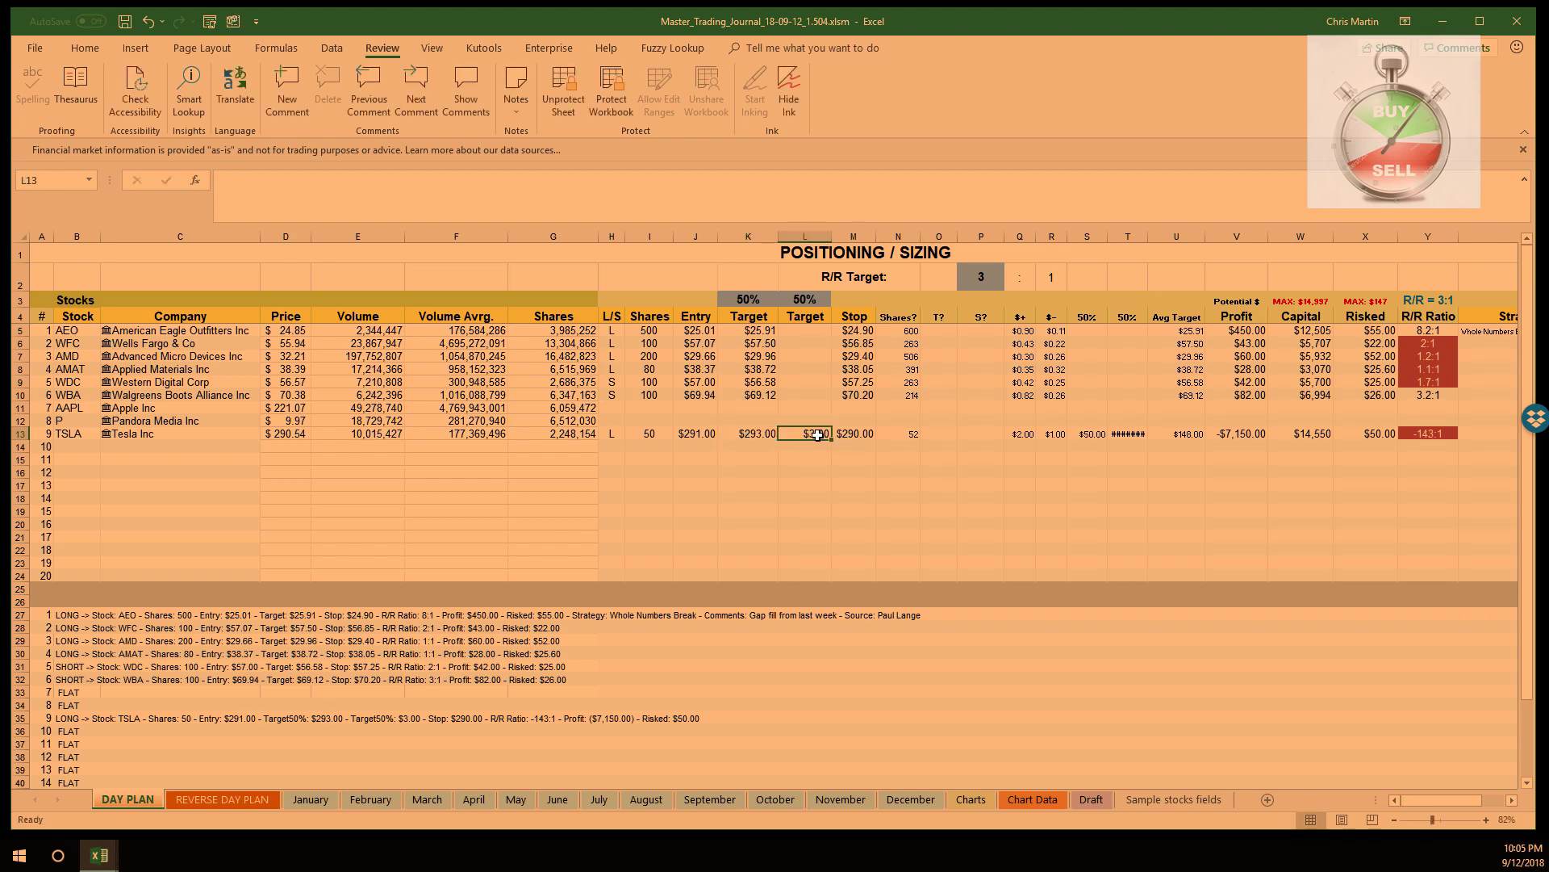
pyautogui.write('294')
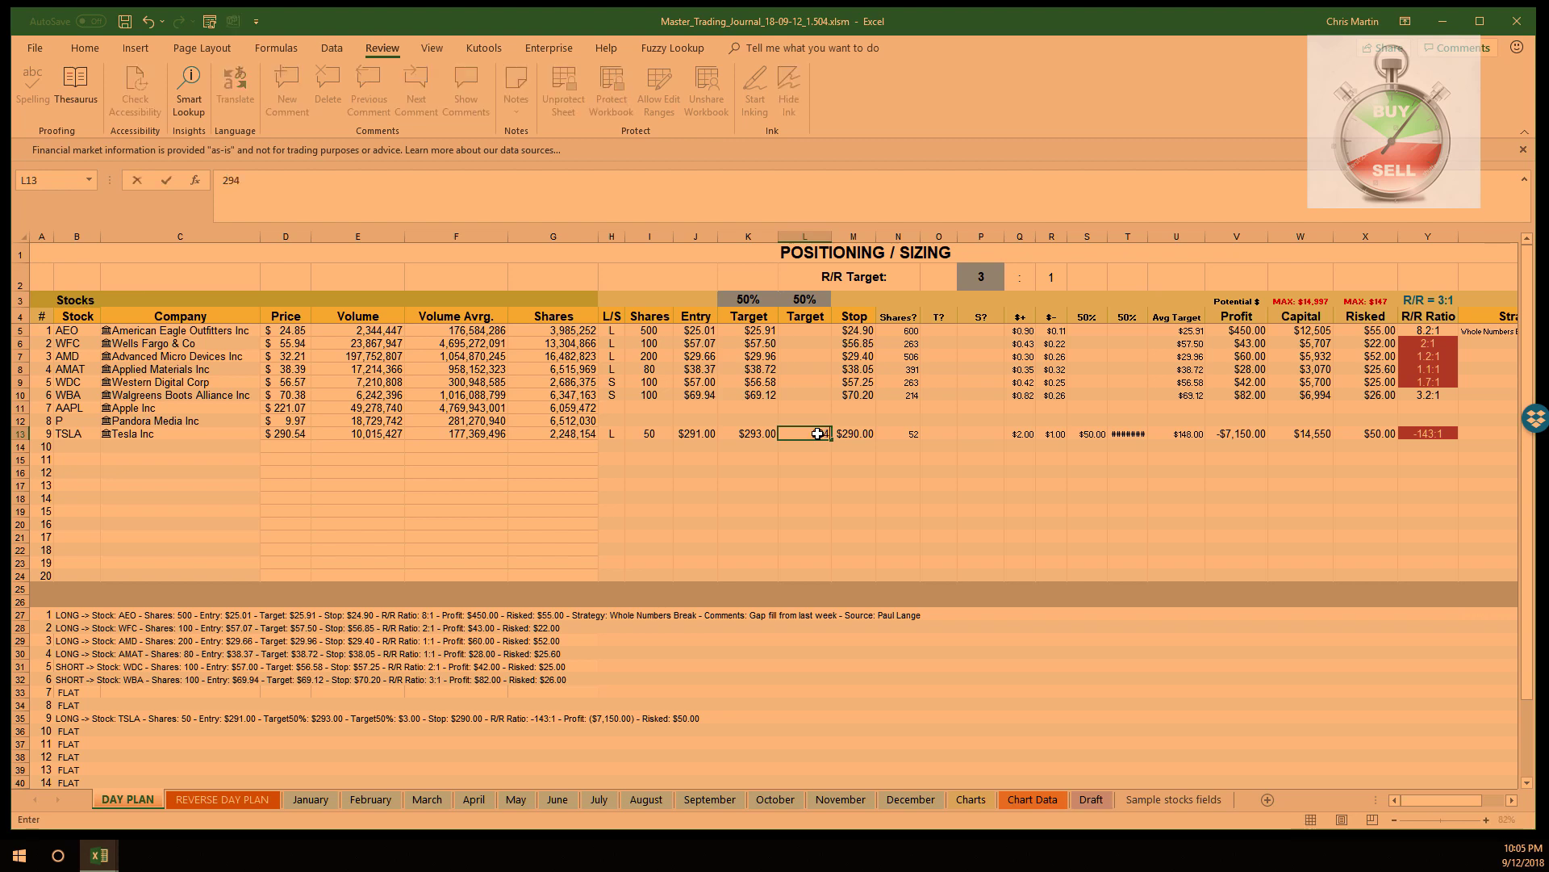
pyautogui.press('Return')
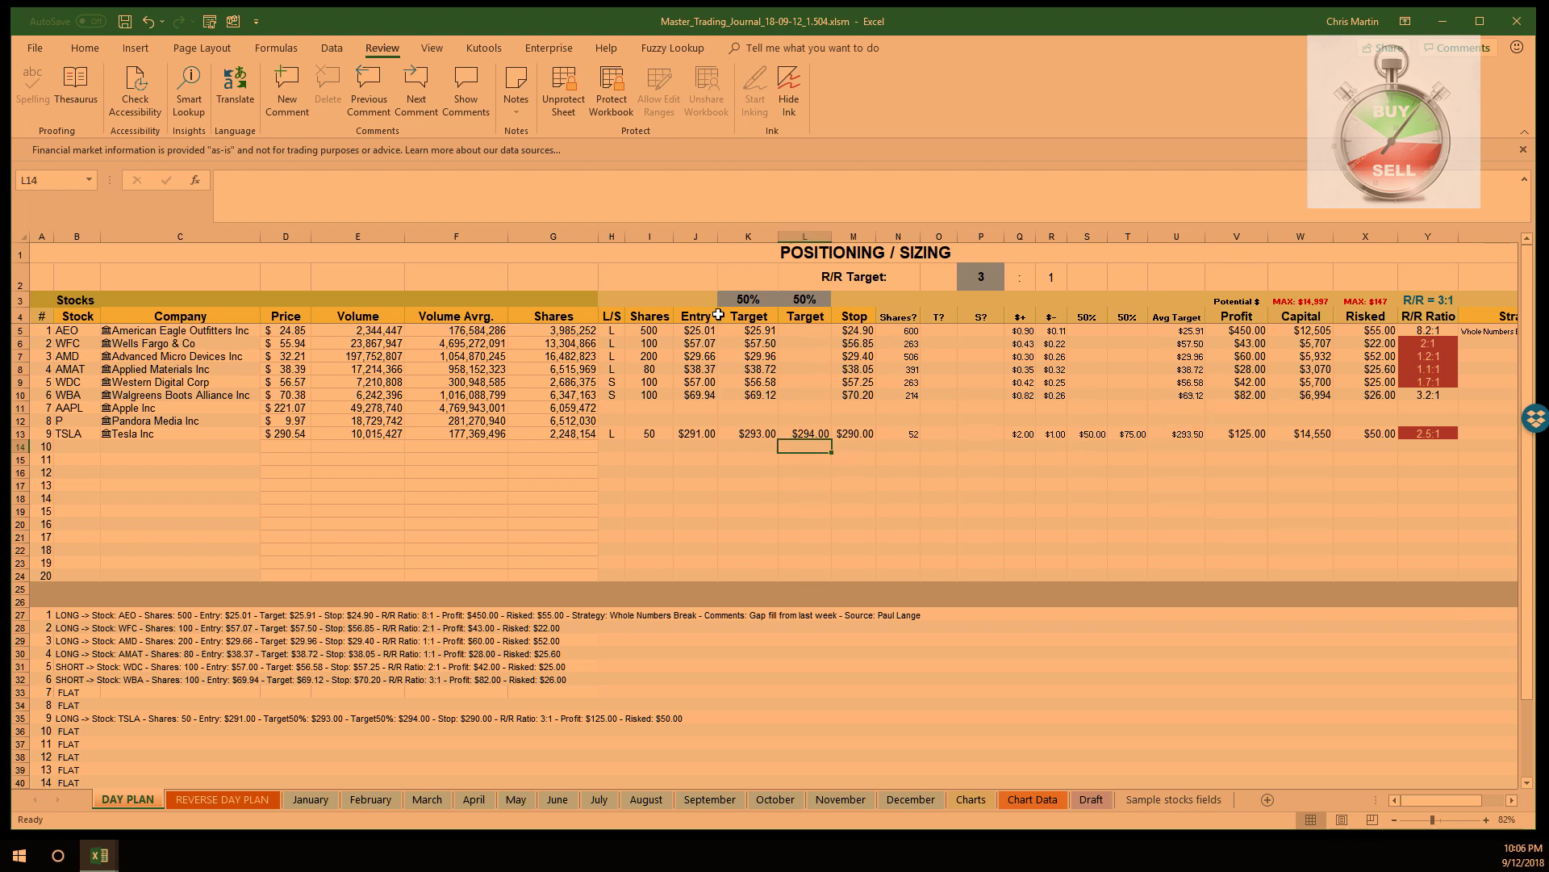
# - Set the two target percentages to 75% and 25%, and check the TSLA trade's profit, capital and risked amount
pyautogui.click(740, 301)
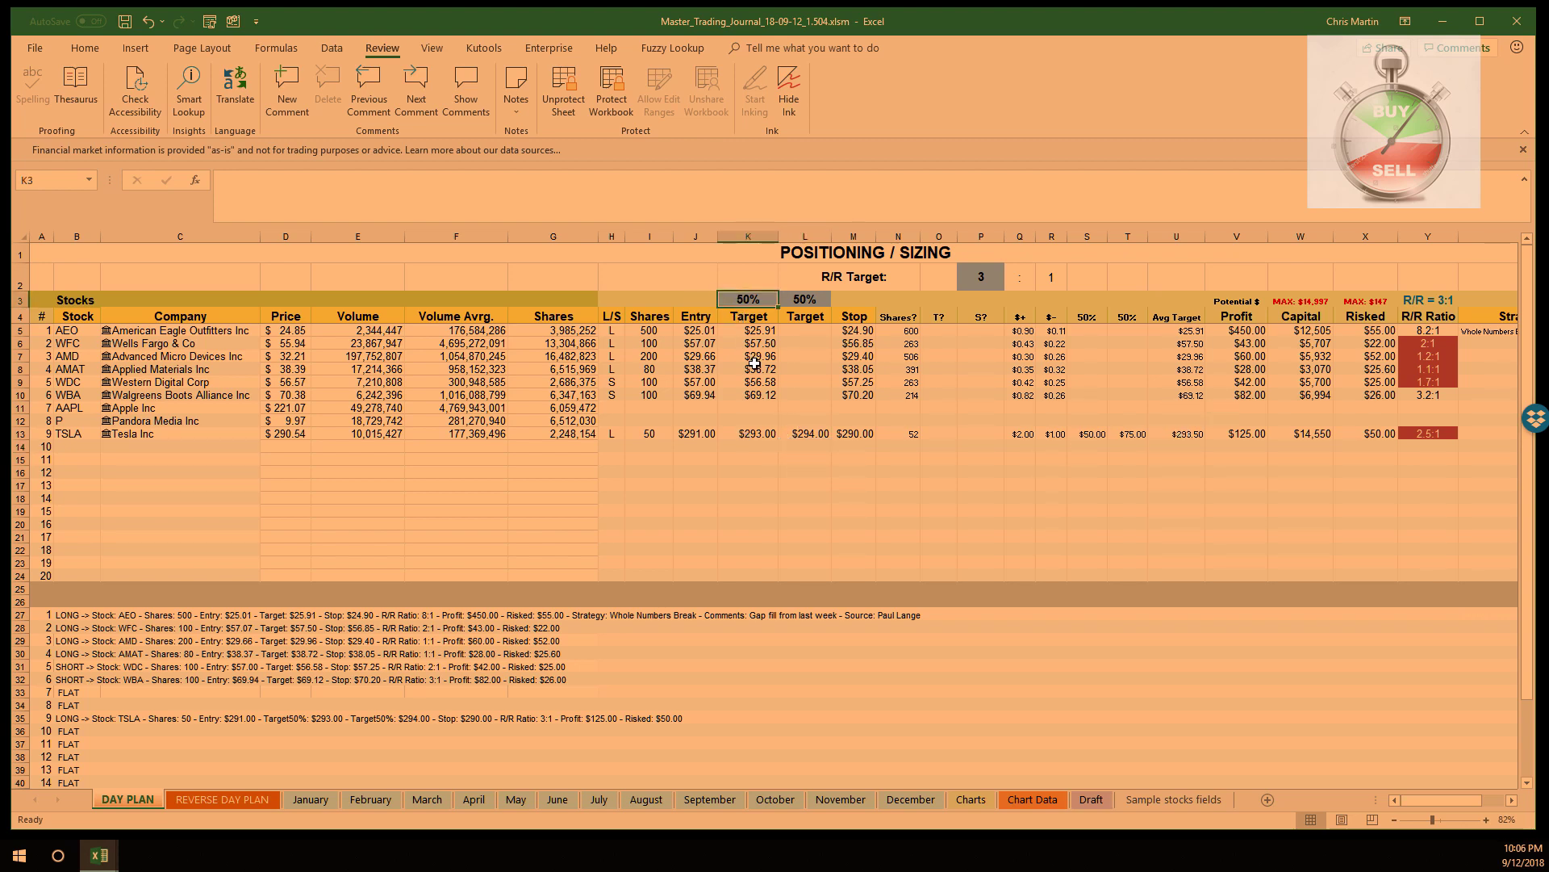
pyautogui.write('75')
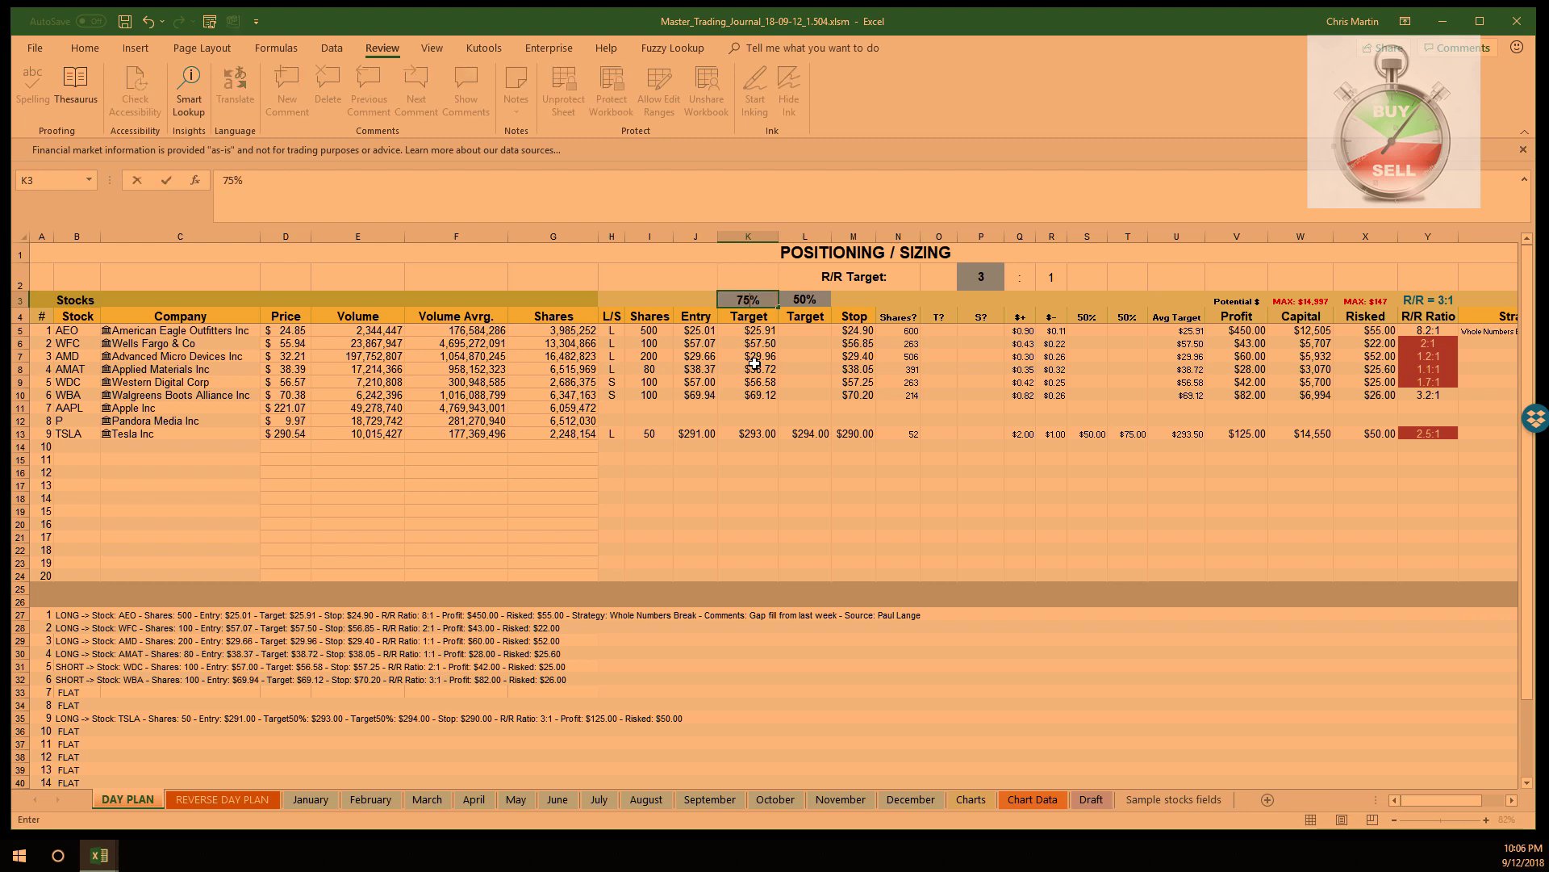
pyautogui.click(806, 300)
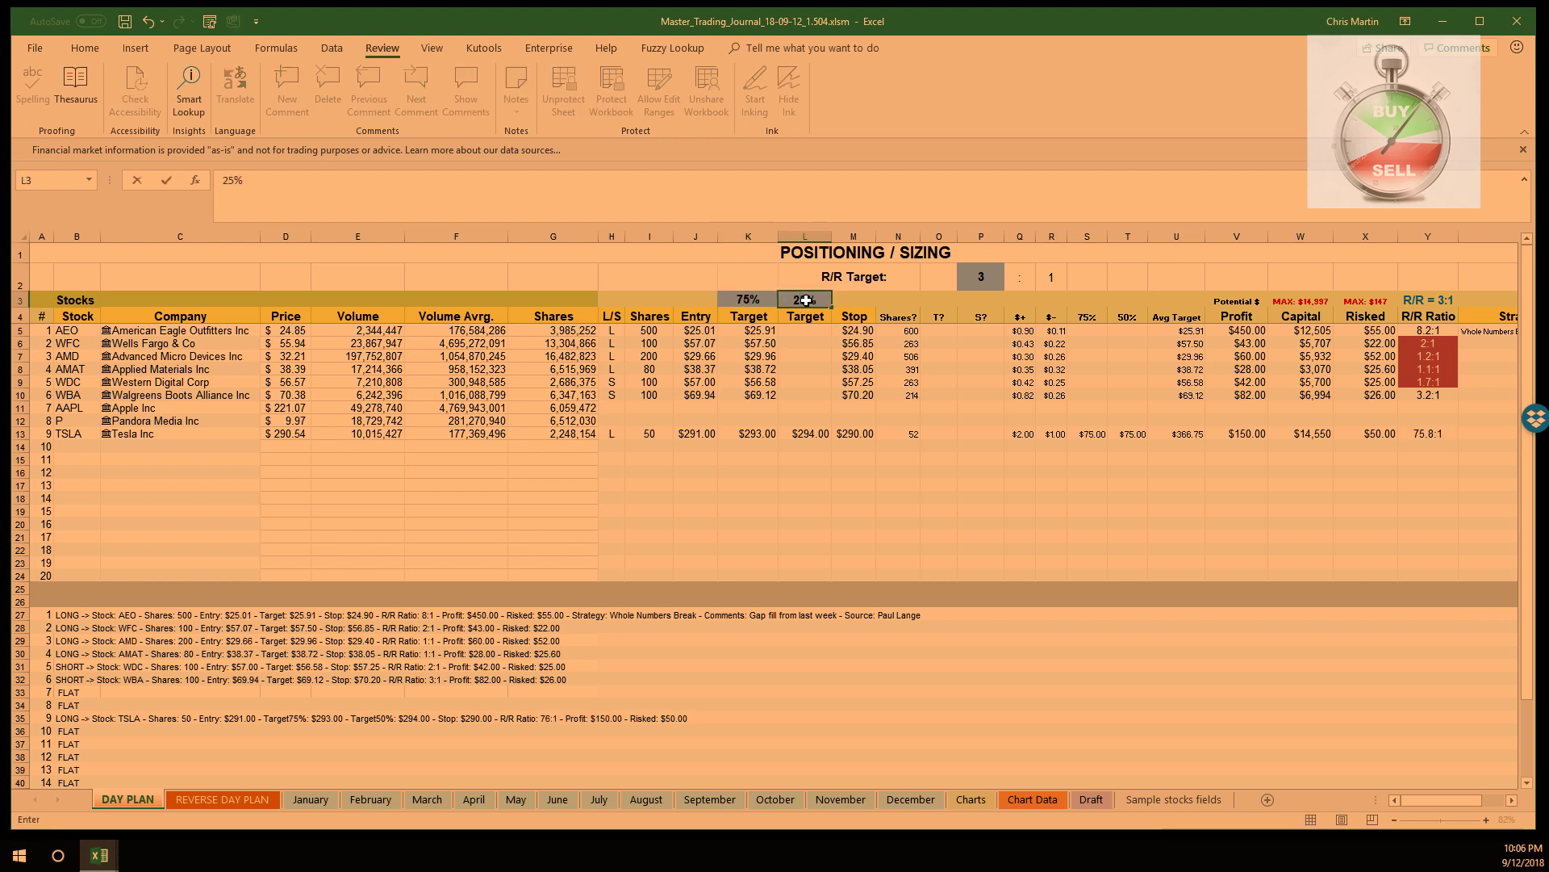
pyautogui.press('Return')
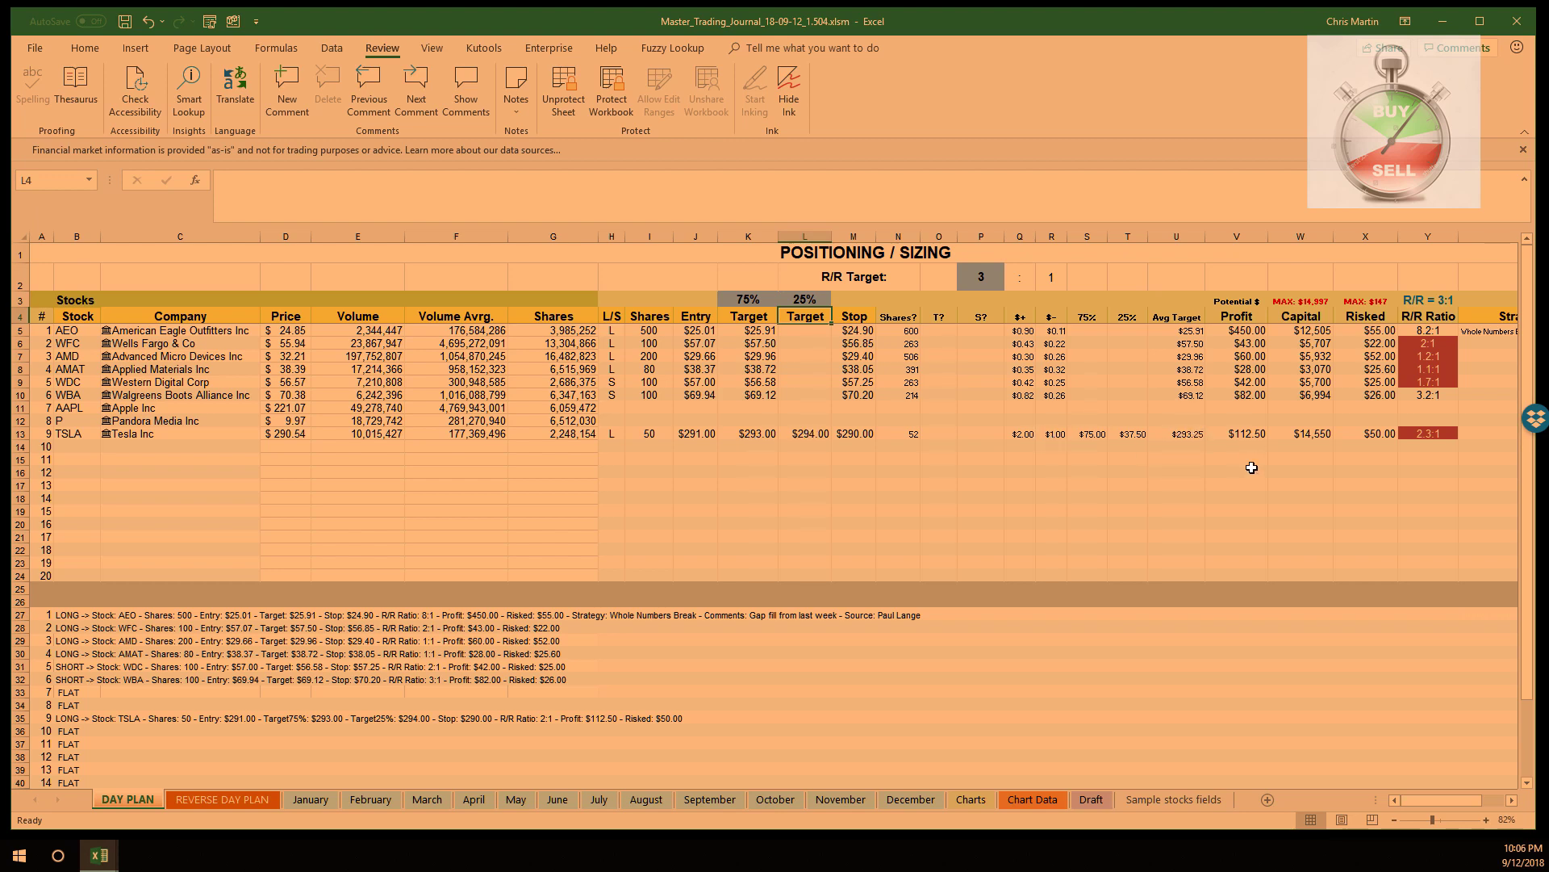
pyautogui.click(1250, 434)
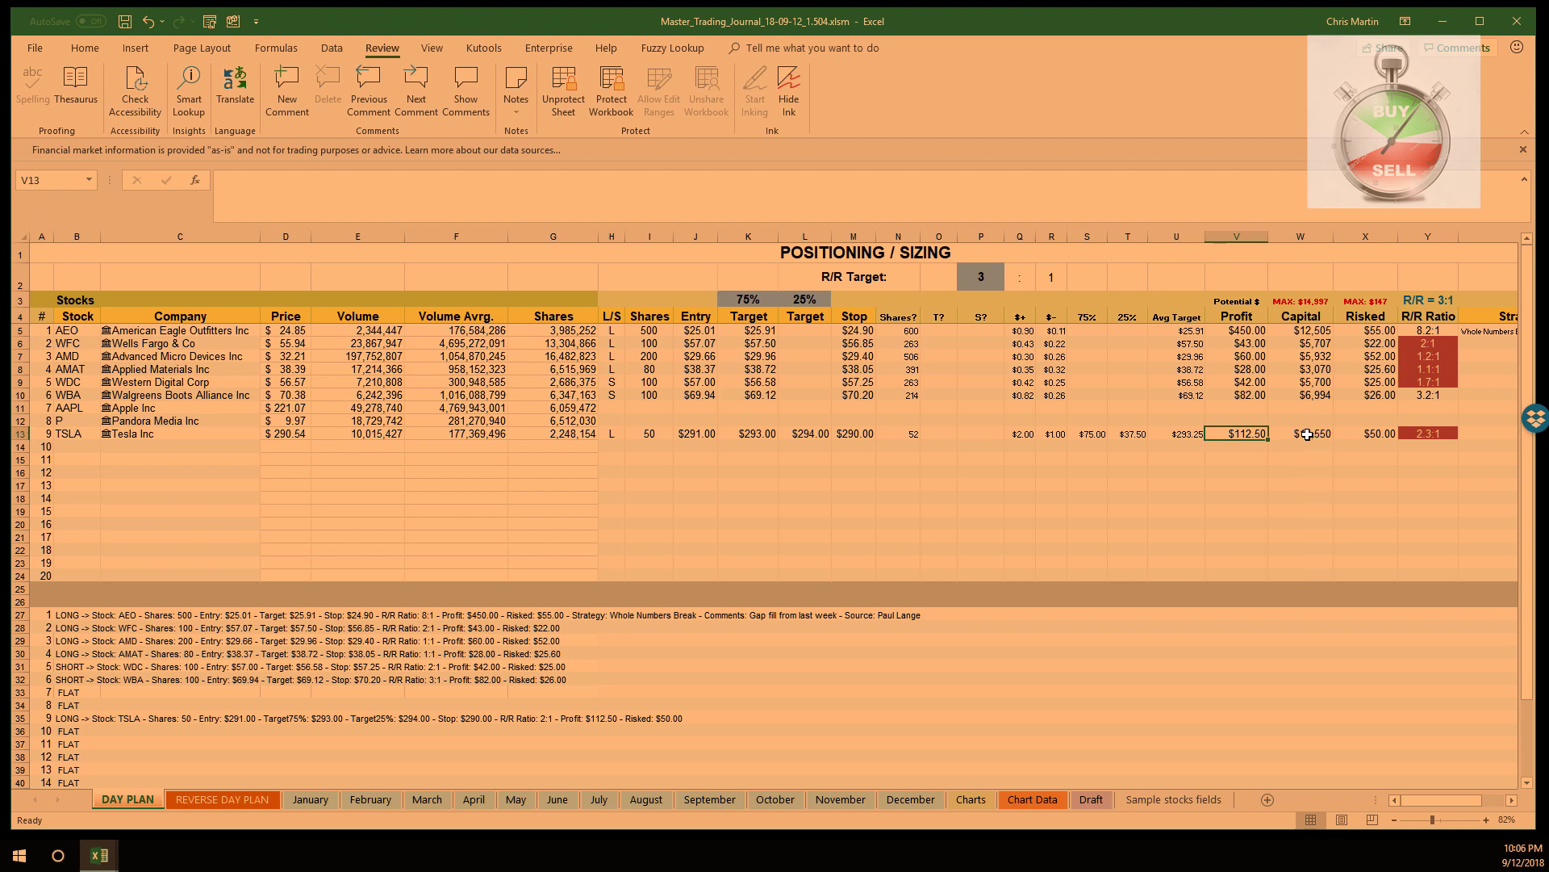
pyautogui.click(1308, 434)
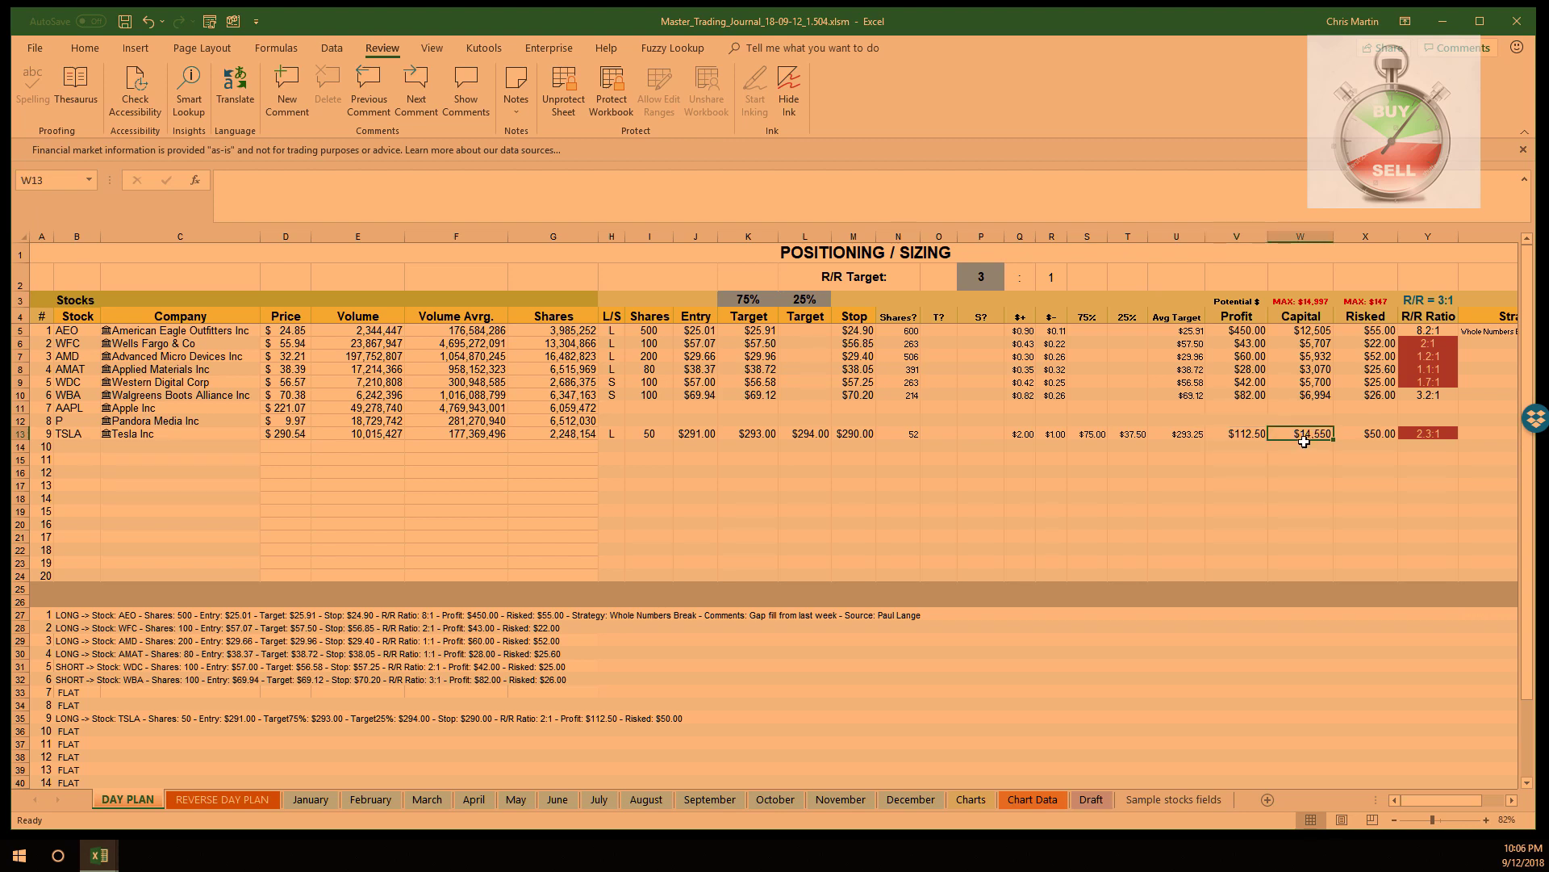
pyautogui.click(1363, 440)
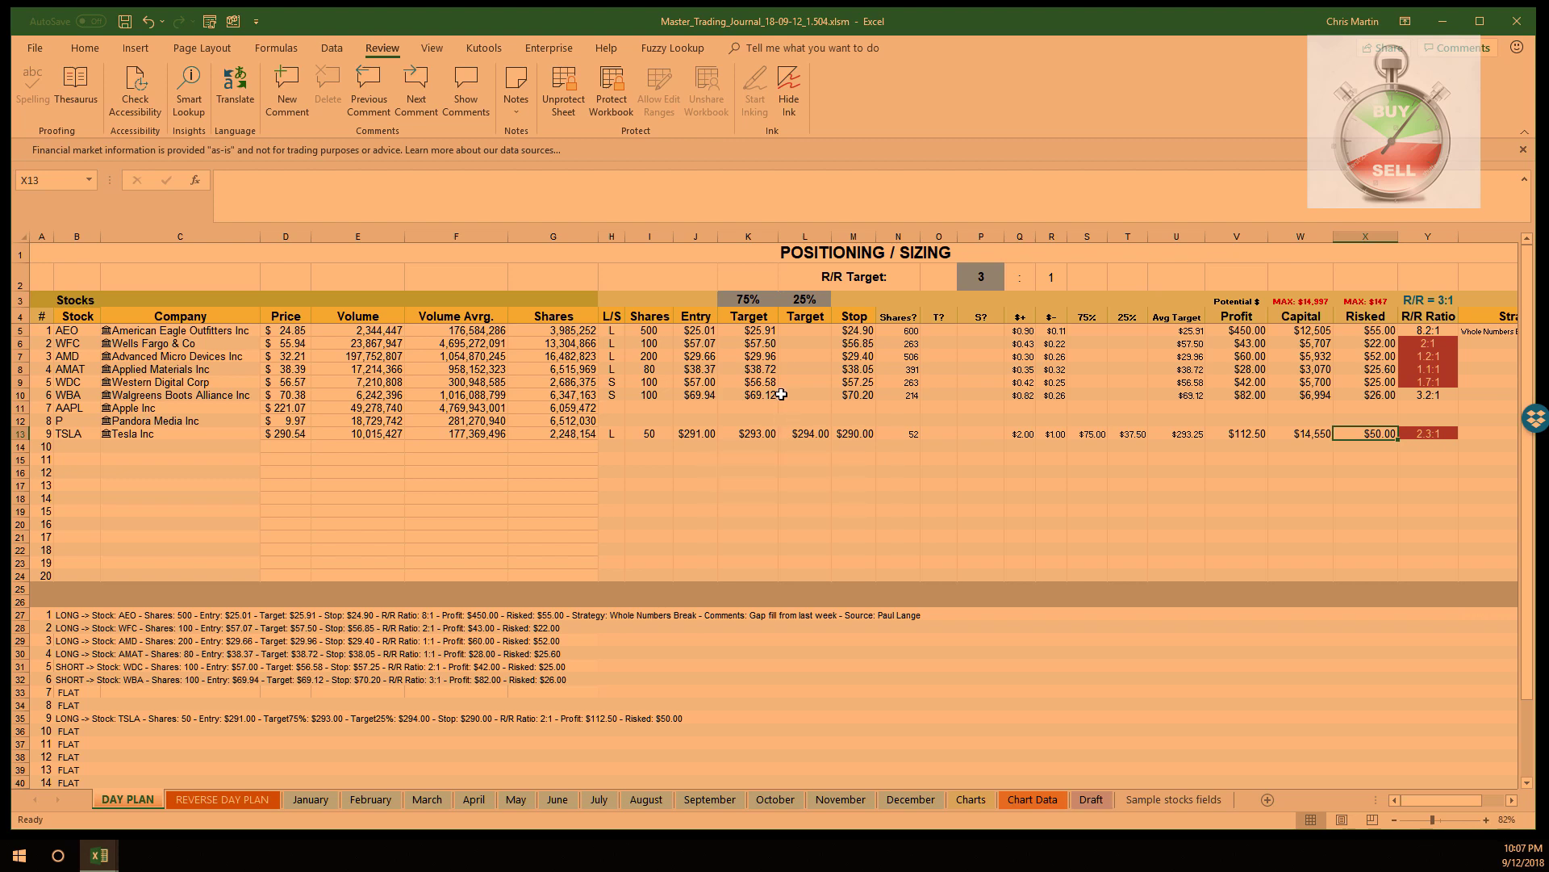
# - Clear the TSLA trade's second target, set its first target to 294 and check the R/R ratio
pyautogui.click(804, 433)
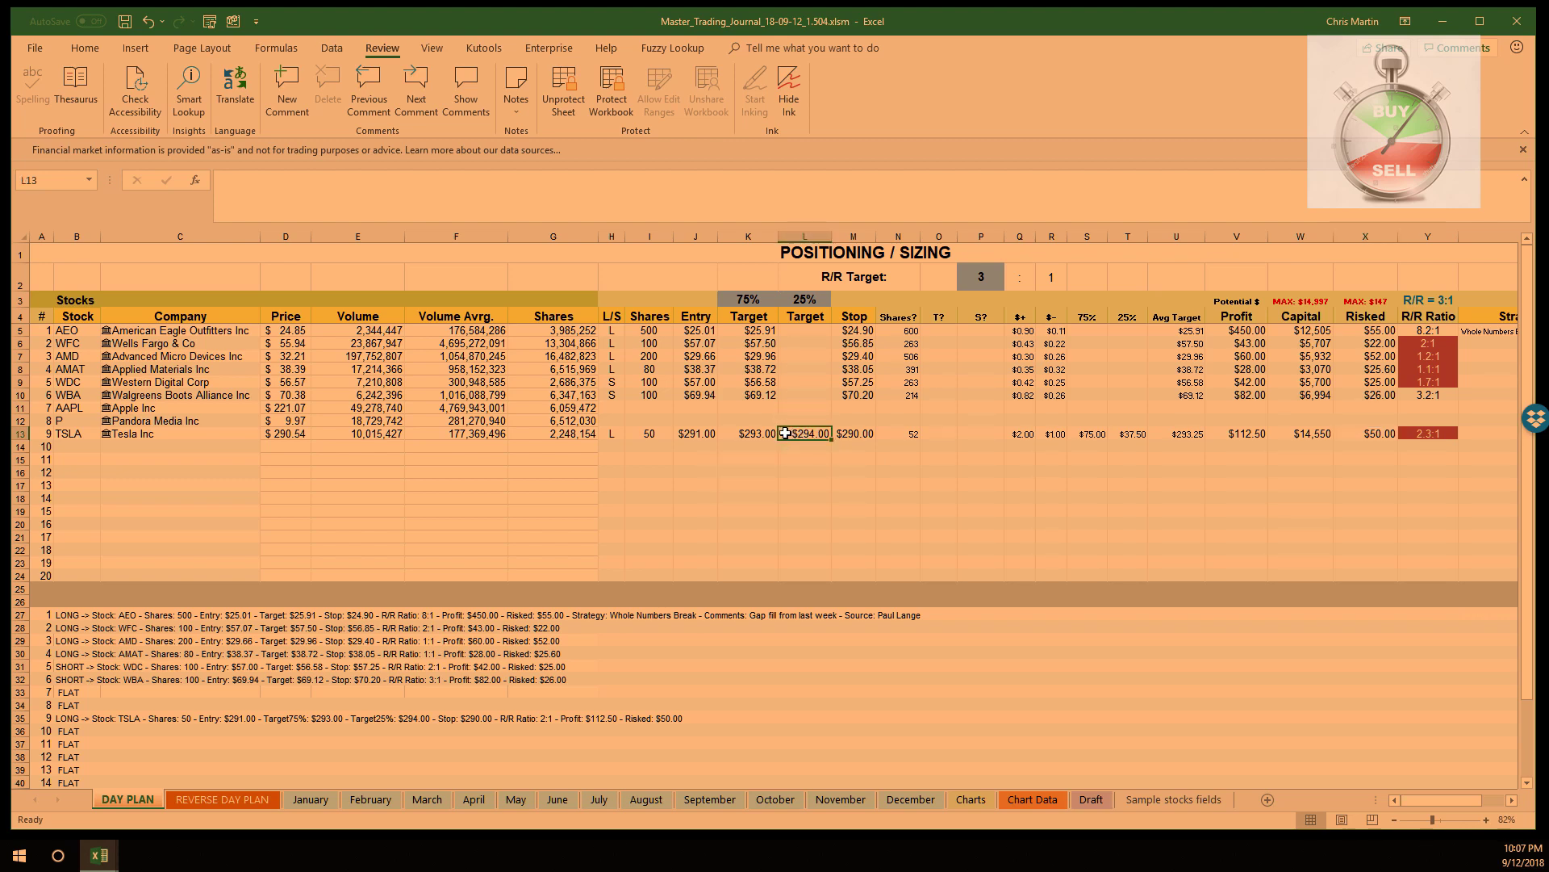
pyautogui.press('Delete')
pyautogui.click(757, 436)
pyautogui.write('294')
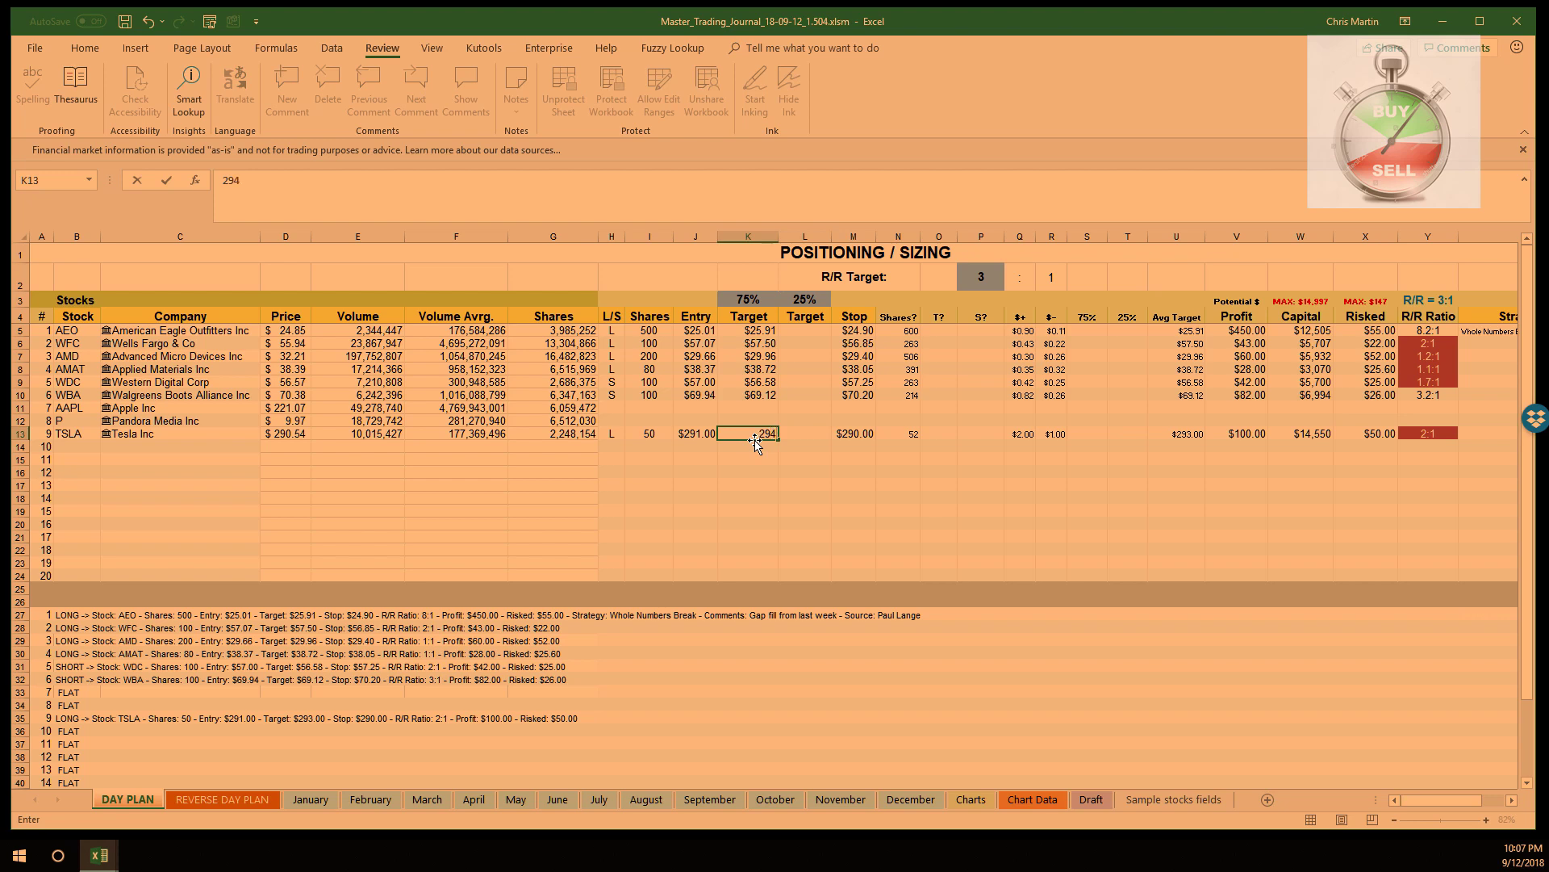
pyautogui.press('Return')
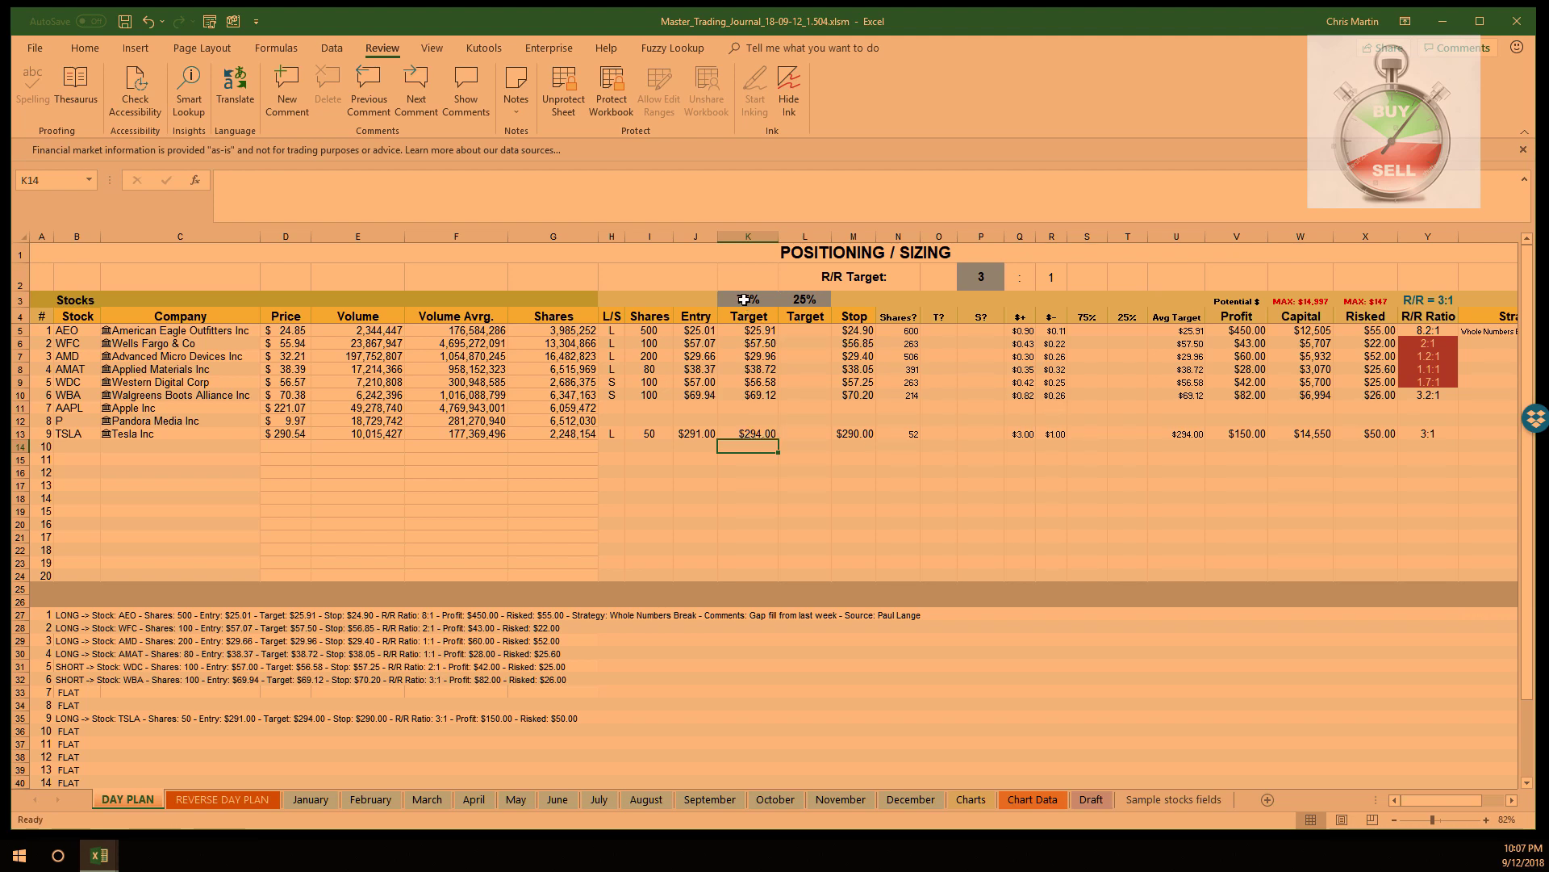
pyautogui.click(1423, 436)
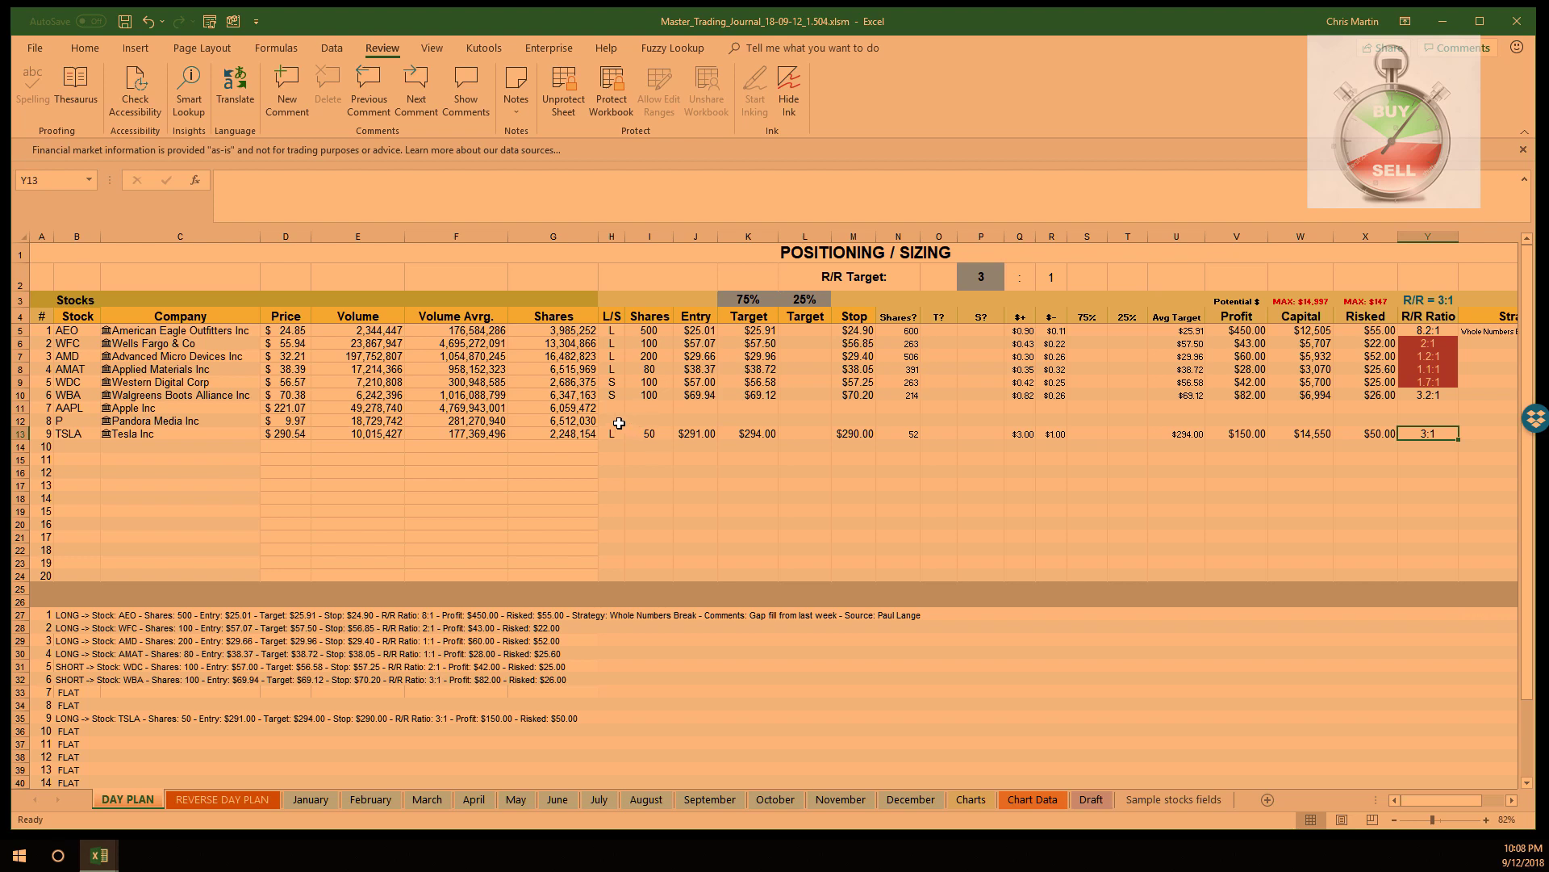
# - On the DAY PLAN sheet, set the Pandora Media trade's entry price to 10 and its first target to 12
pyautogui.click(703, 419)
pyautogui.write('1')
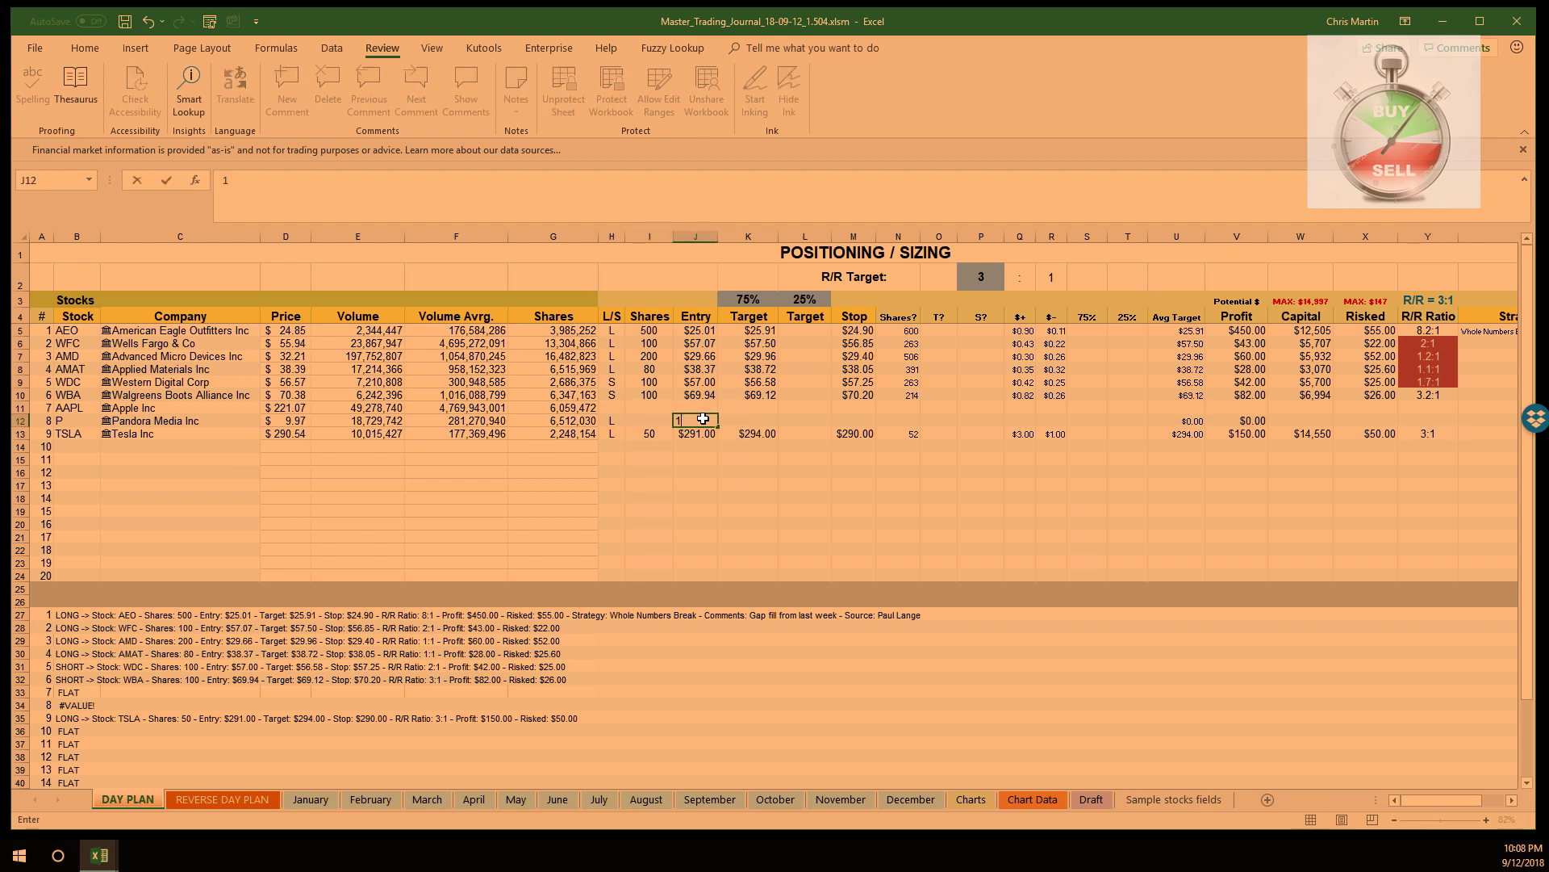
pyautogui.write('0')
pyautogui.press('Return')
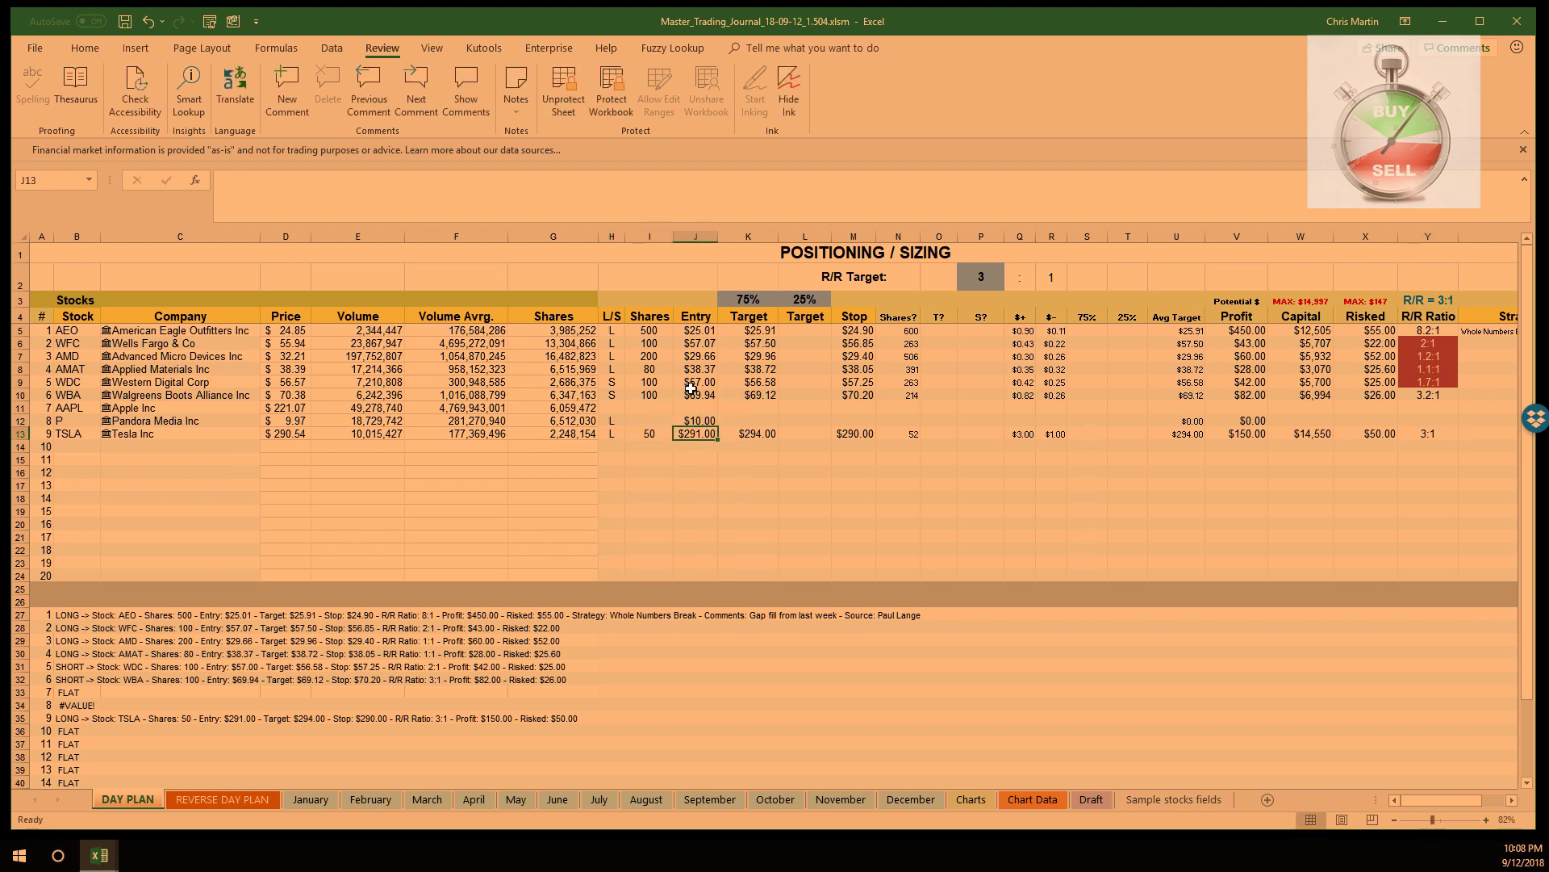
pyautogui.click(746, 421)
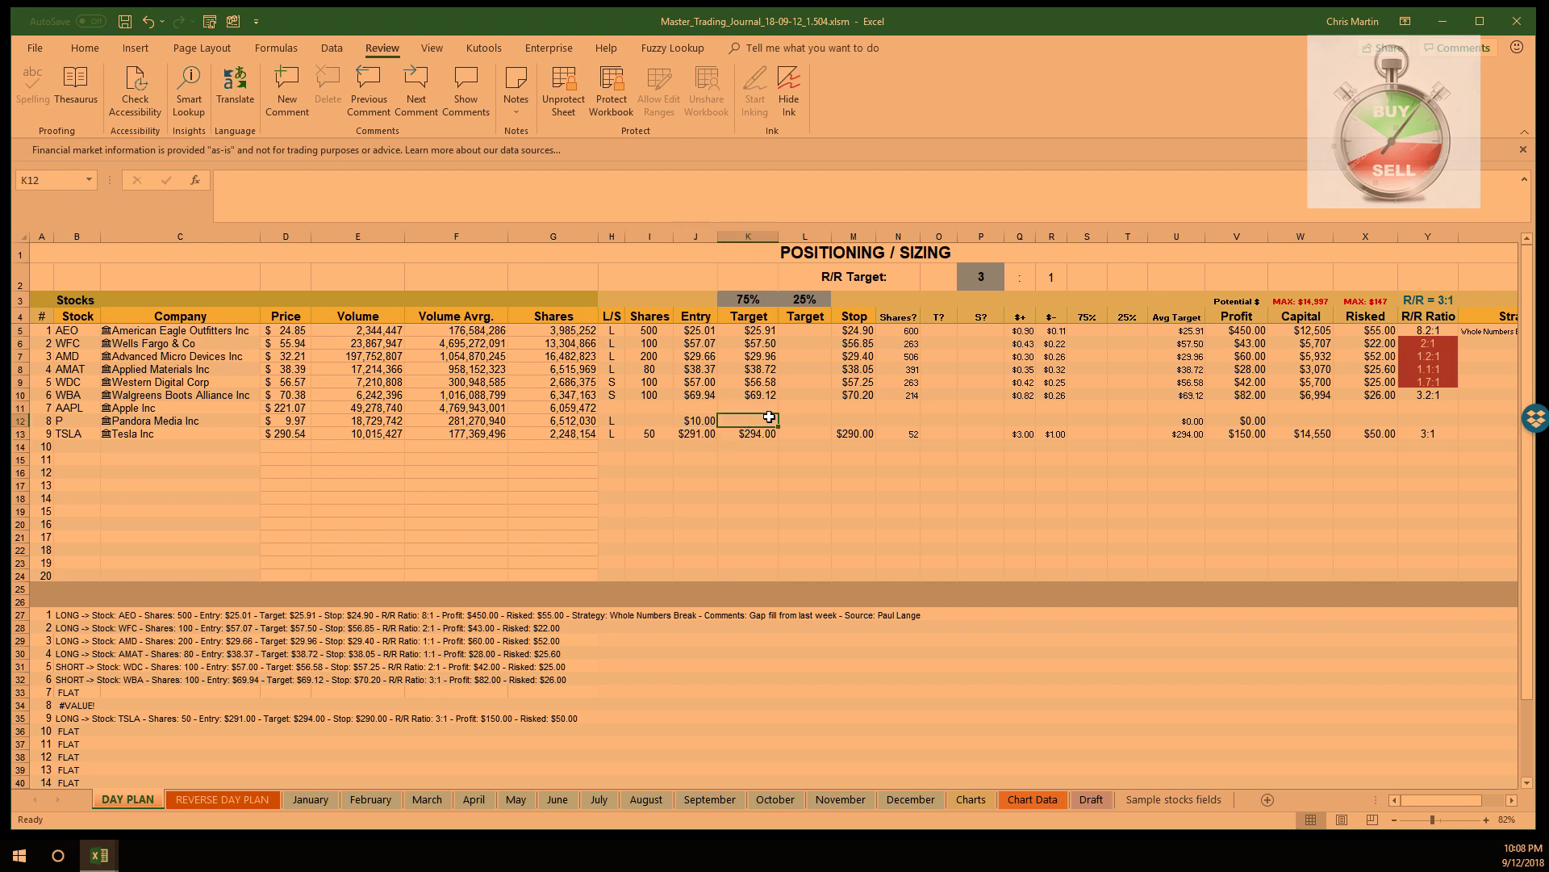
pyautogui.write('2')
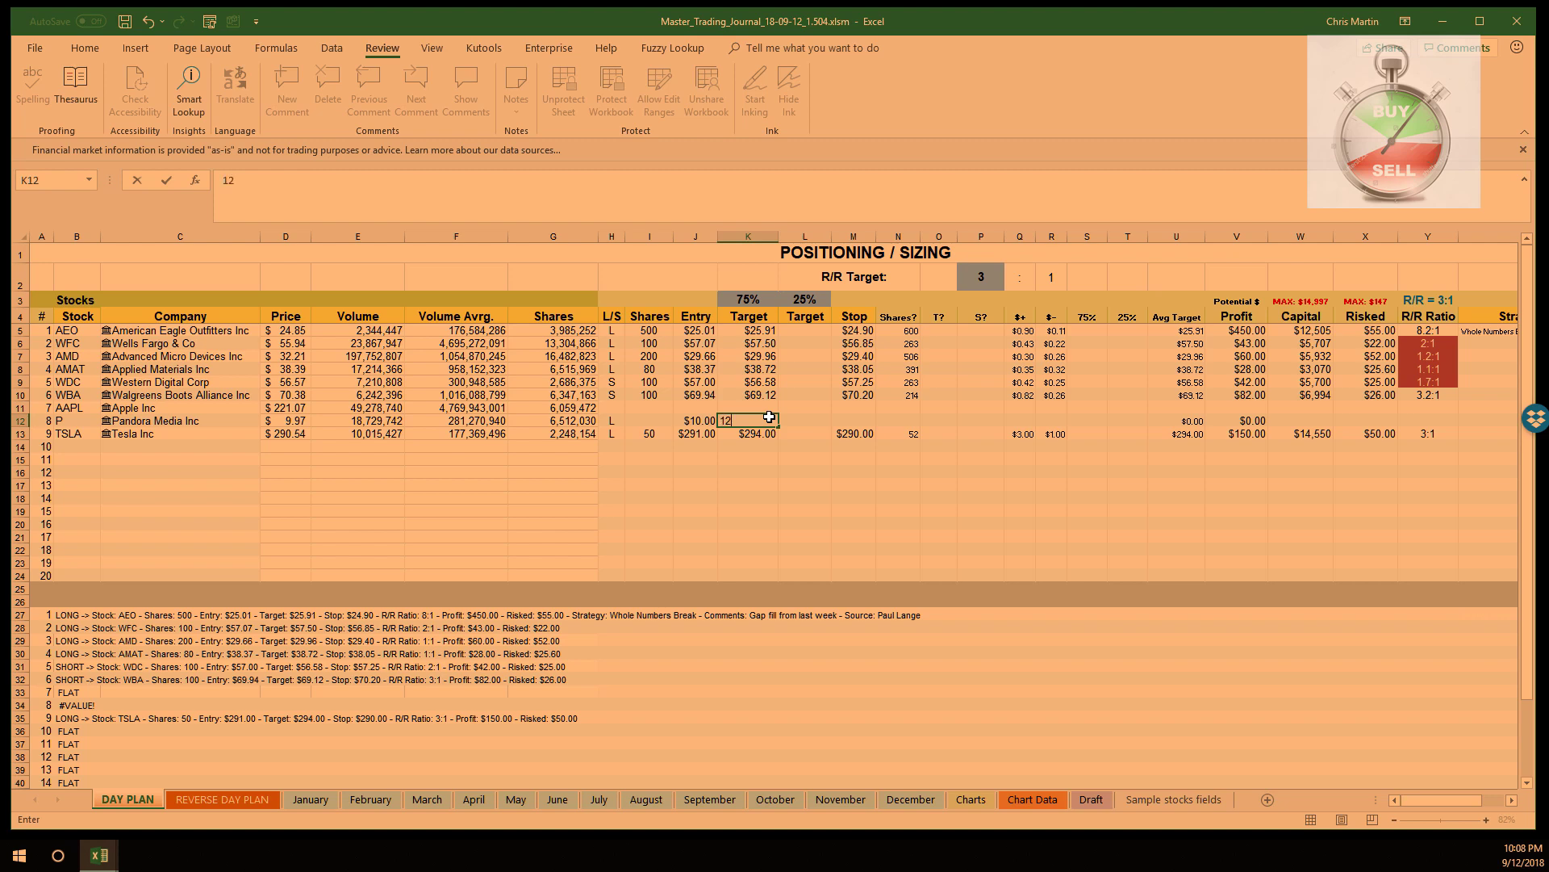
pyautogui.write('.00')
pyautogui.press('Return')
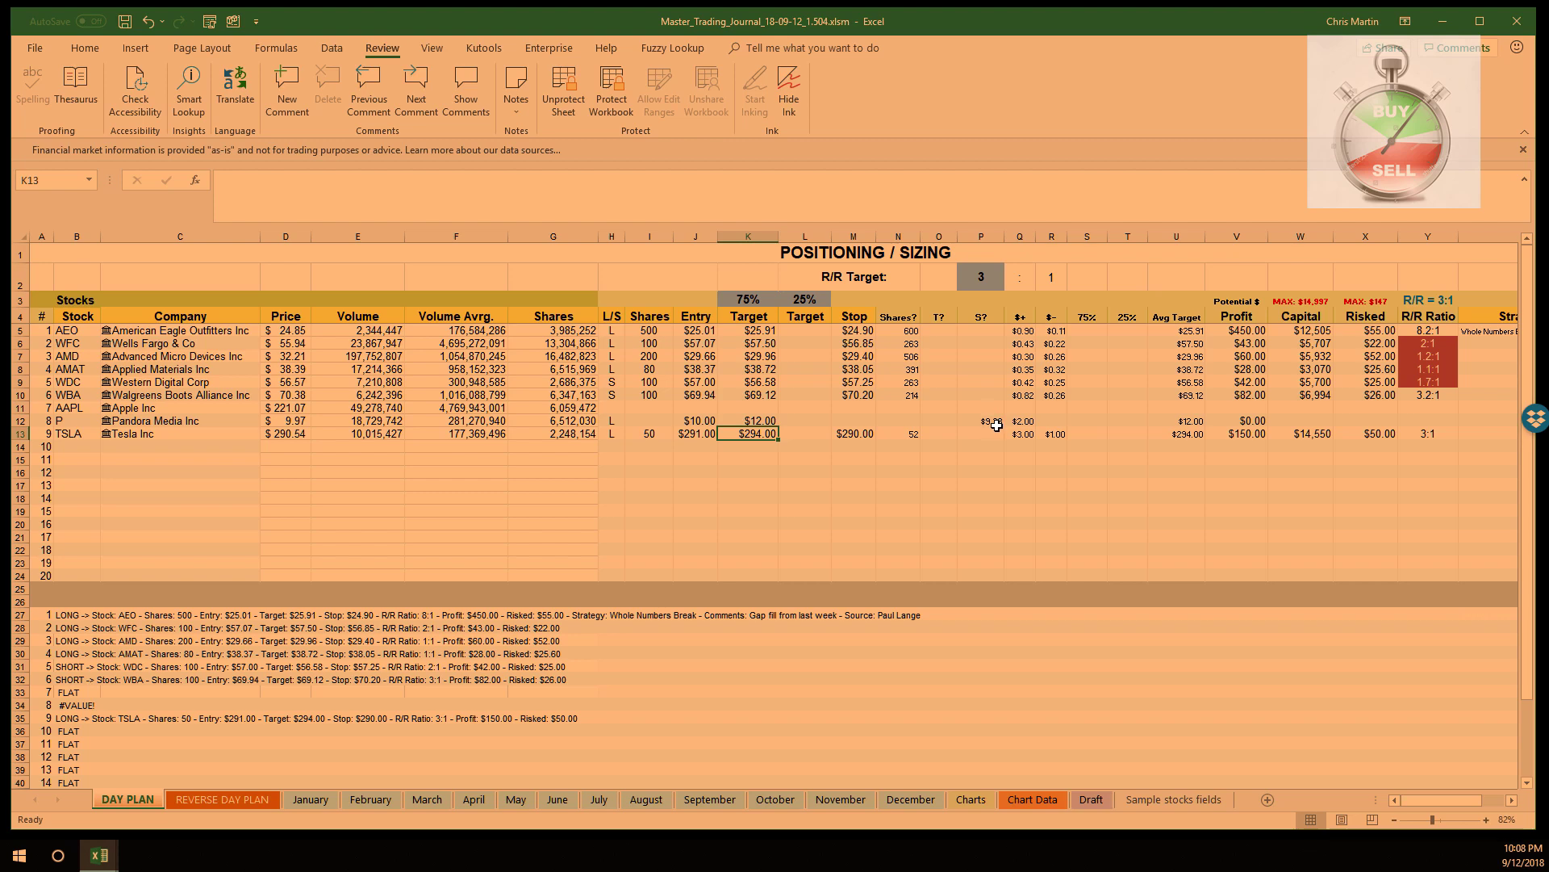
# - Set the Pandora Media trade's stop price to 9.33
pyautogui.click(855, 419)
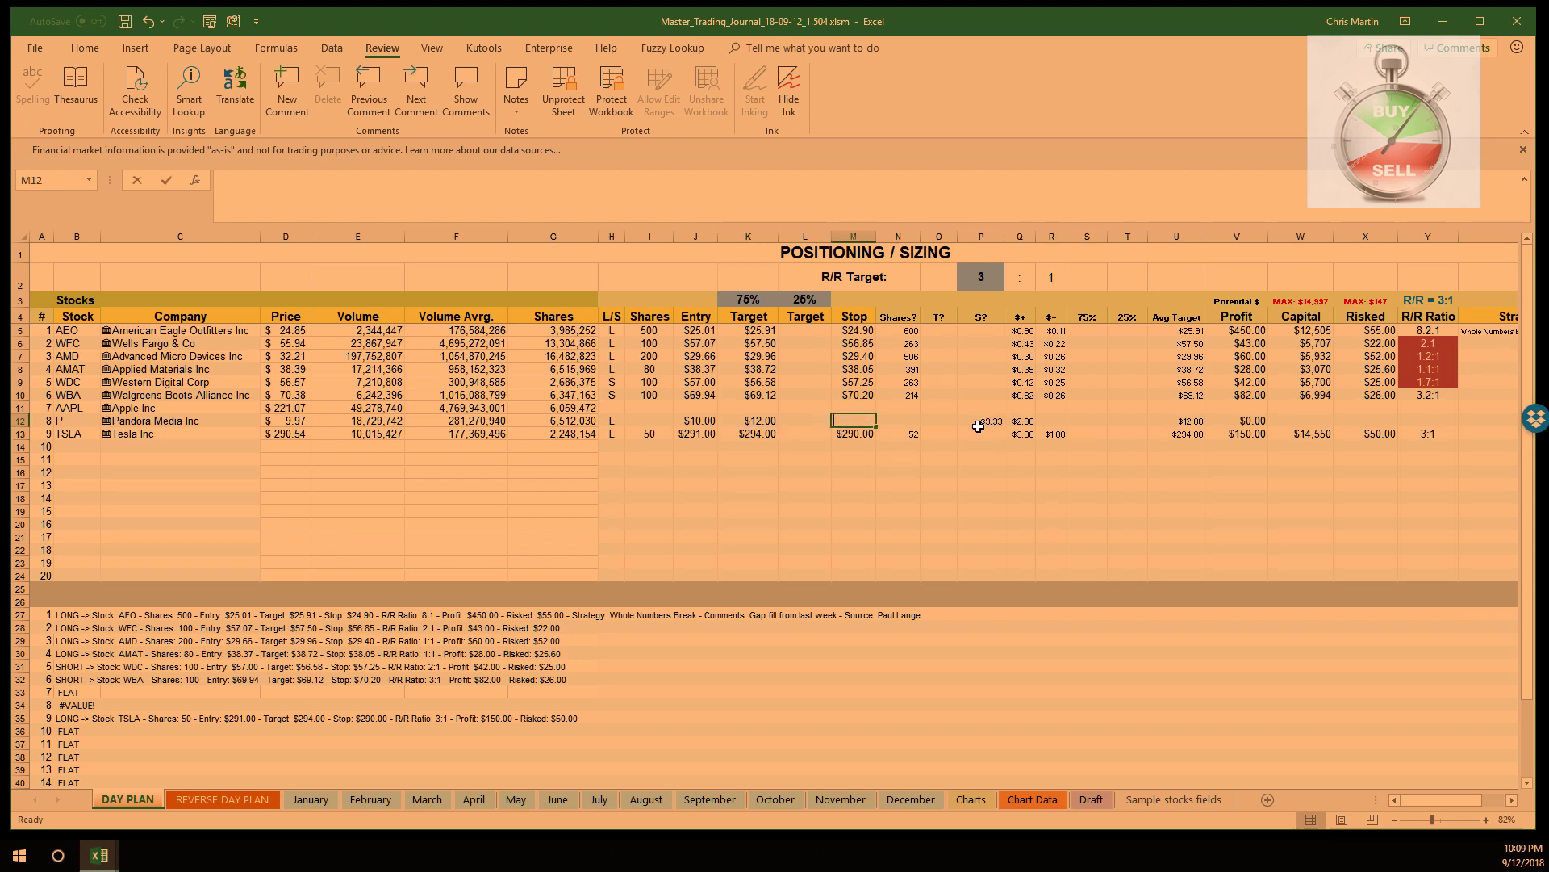
pyautogui.write('9.33')
pyautogui.press('Return')
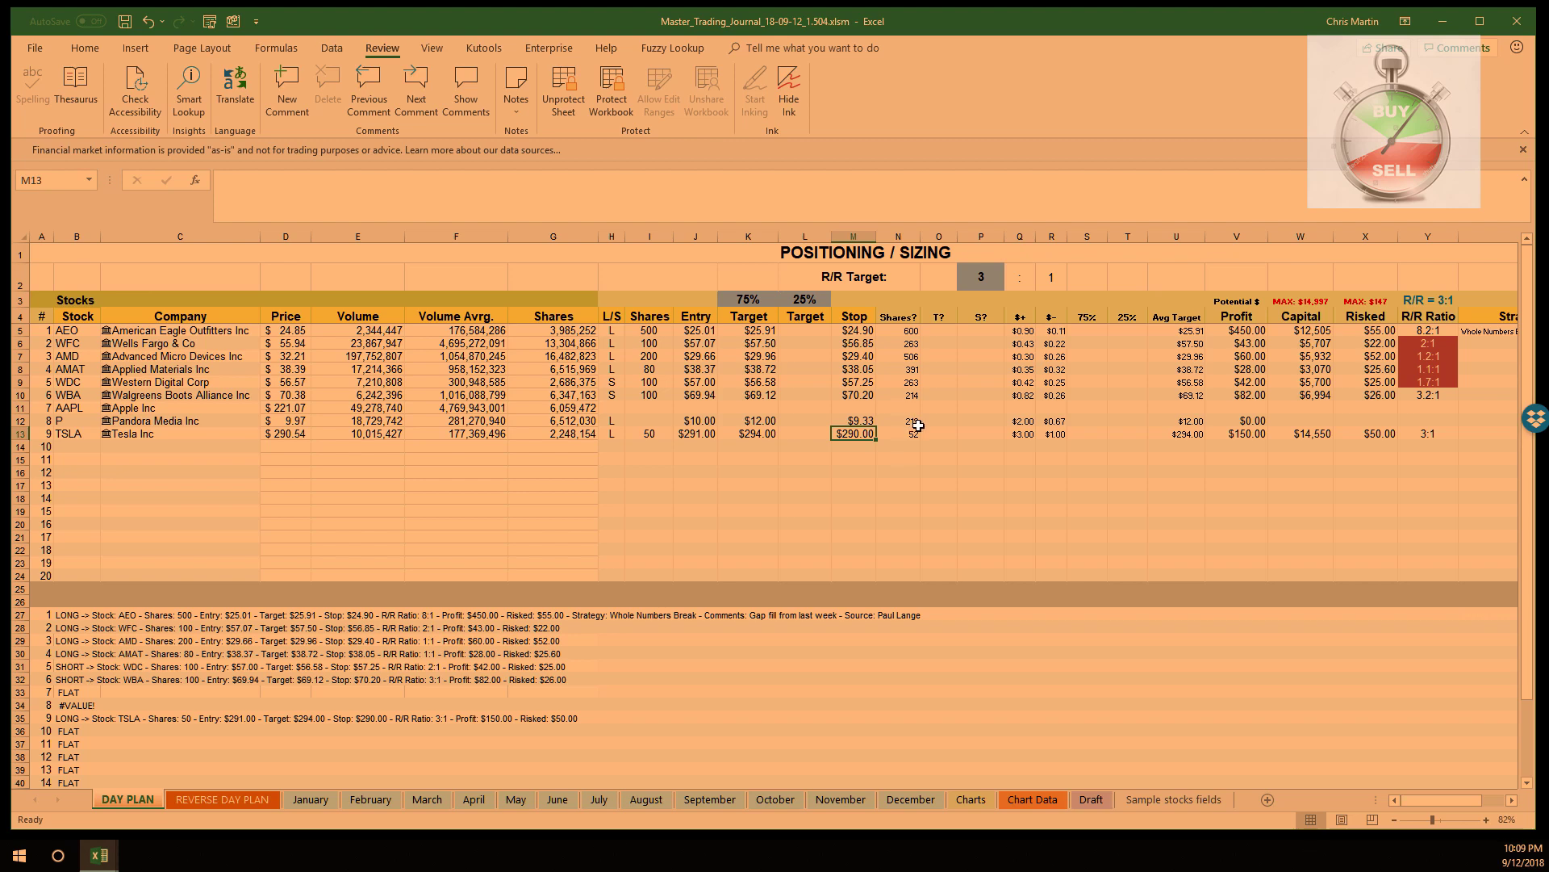
# - Set the Pandora Media trade's share count to 219 and check its R/R ratio
pyautogui.click(650, 421)
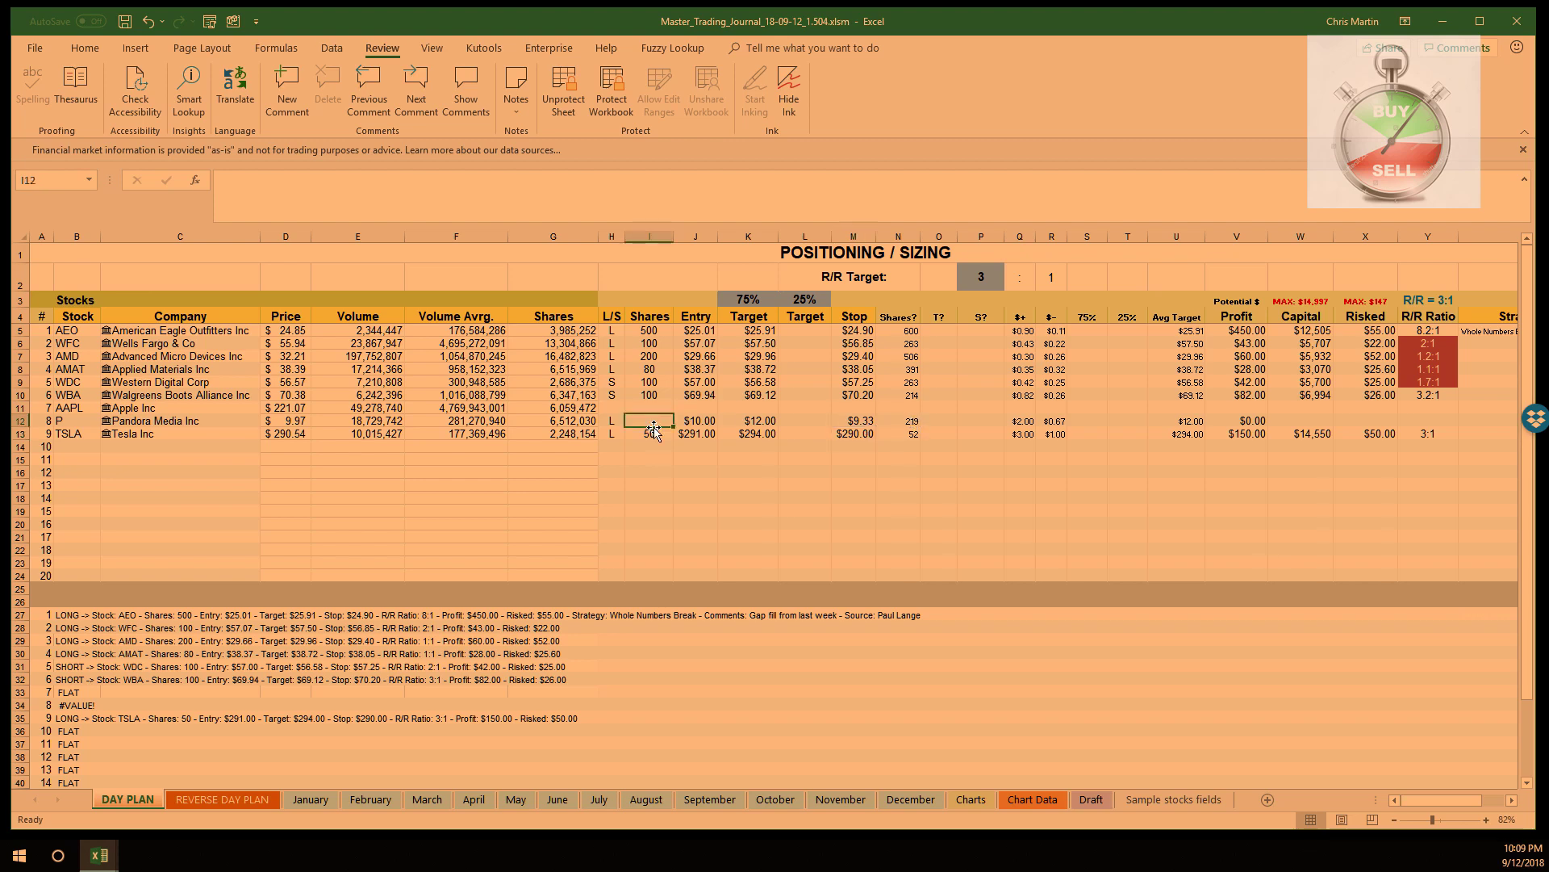
pyautogui.write('21')
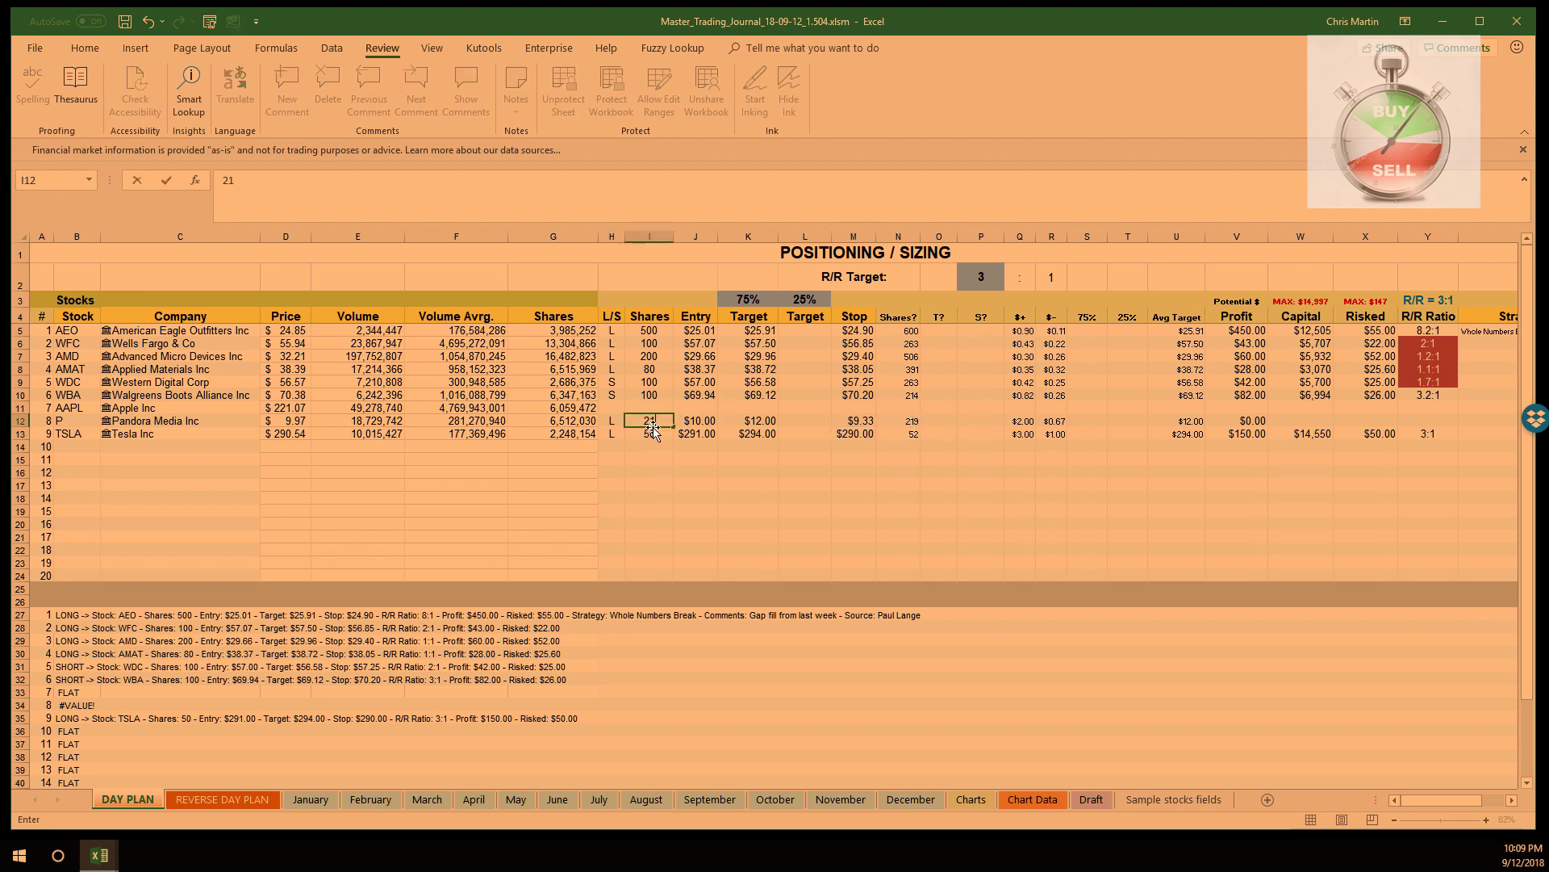
pyautogui.write('9')
pyautogui.press('Return')
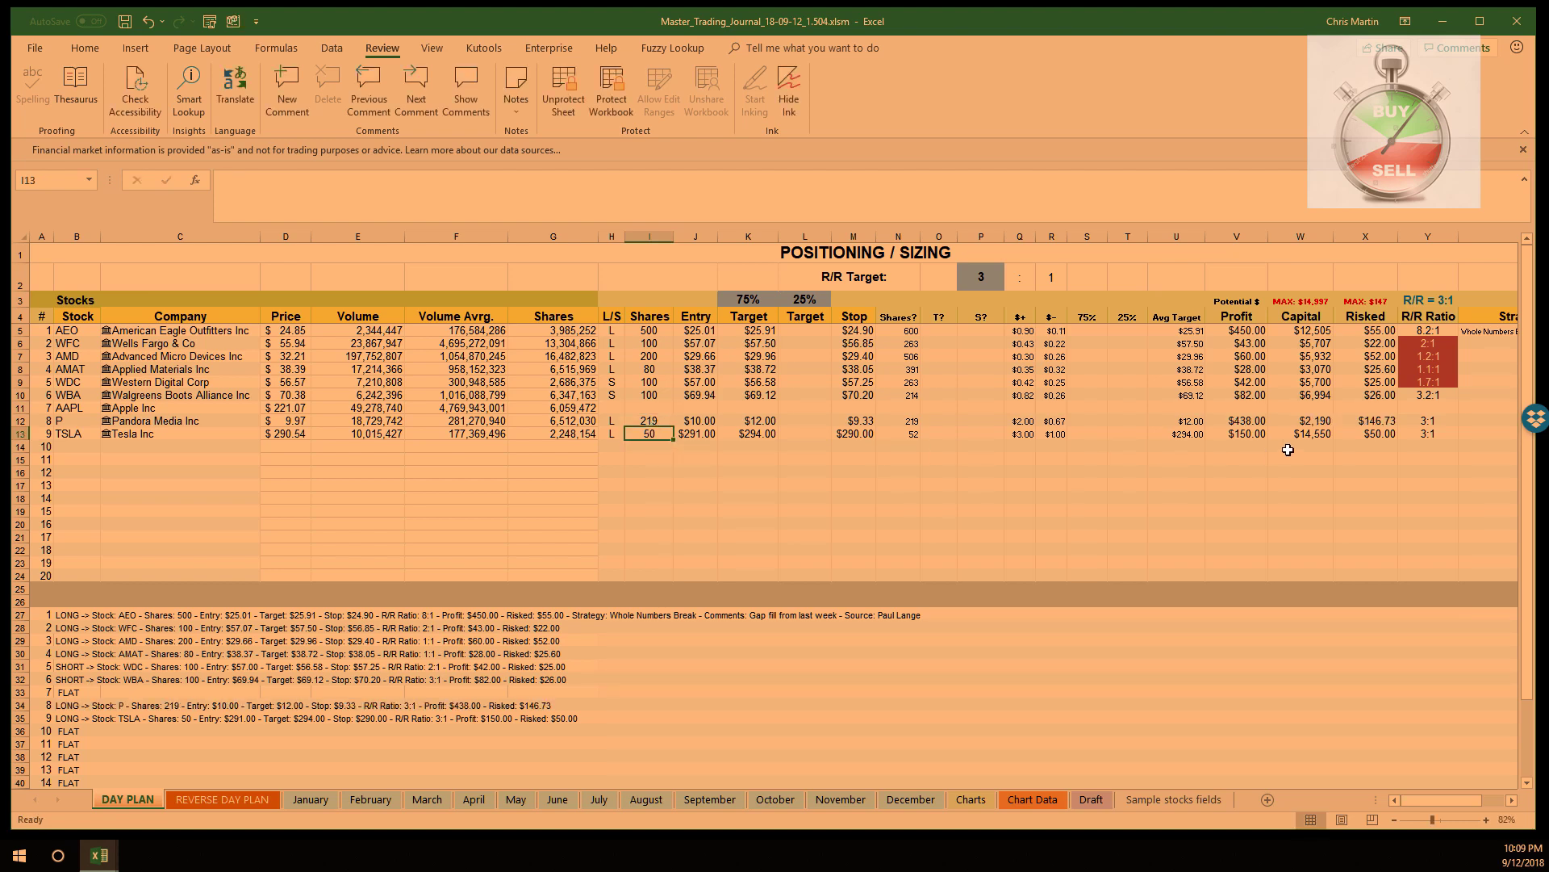
pyautogui.click(1426, 420)
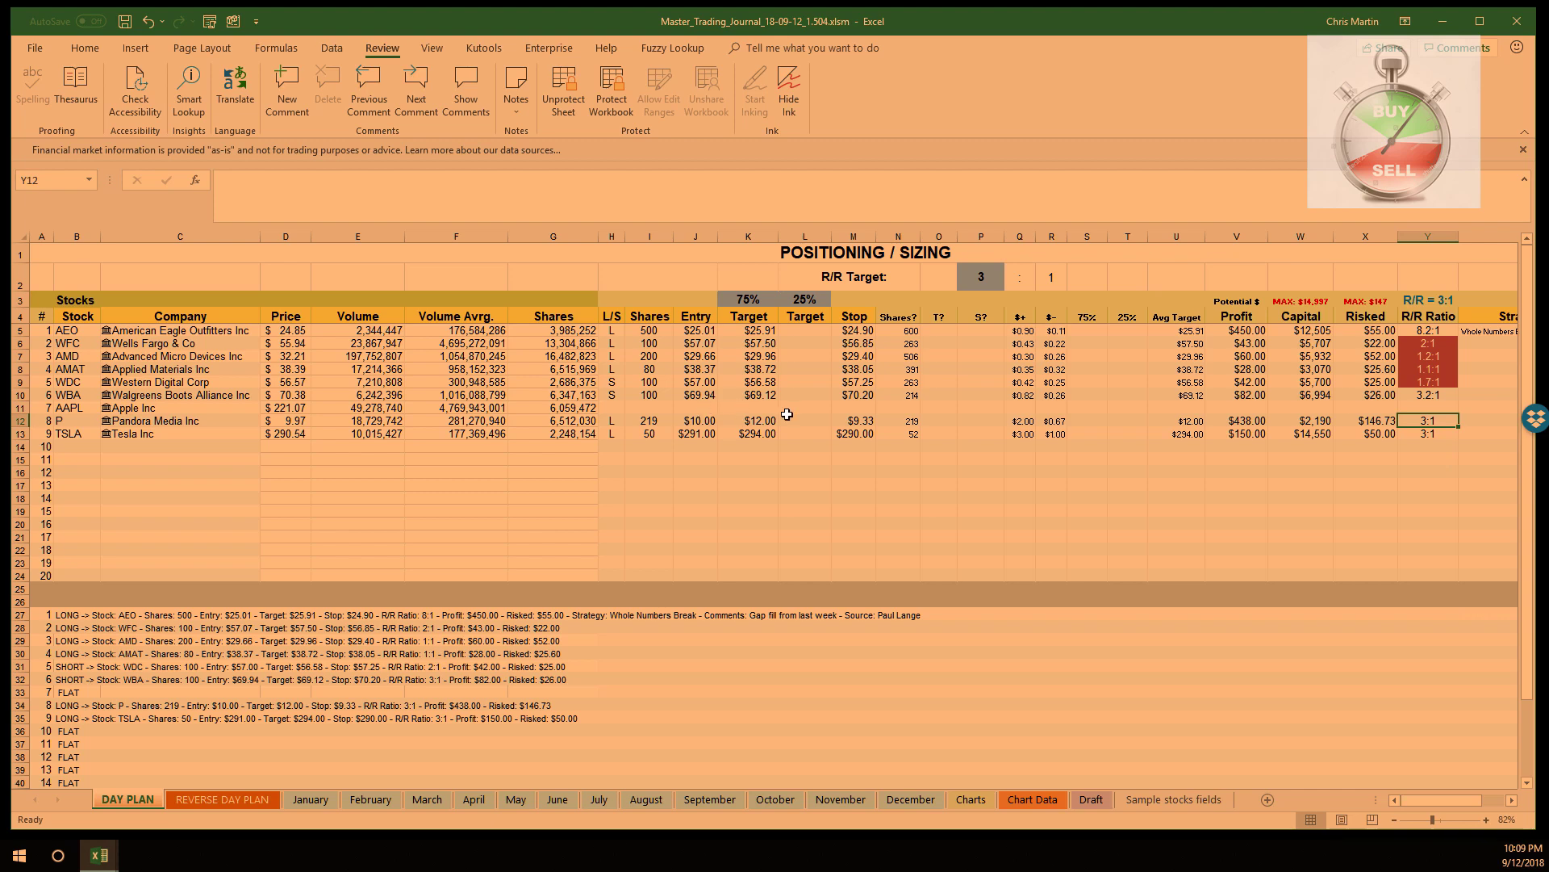
# - Change the Pandora Media trade's share count to 200
pyautogui.click(642, 419)
pyautogui.write('2')
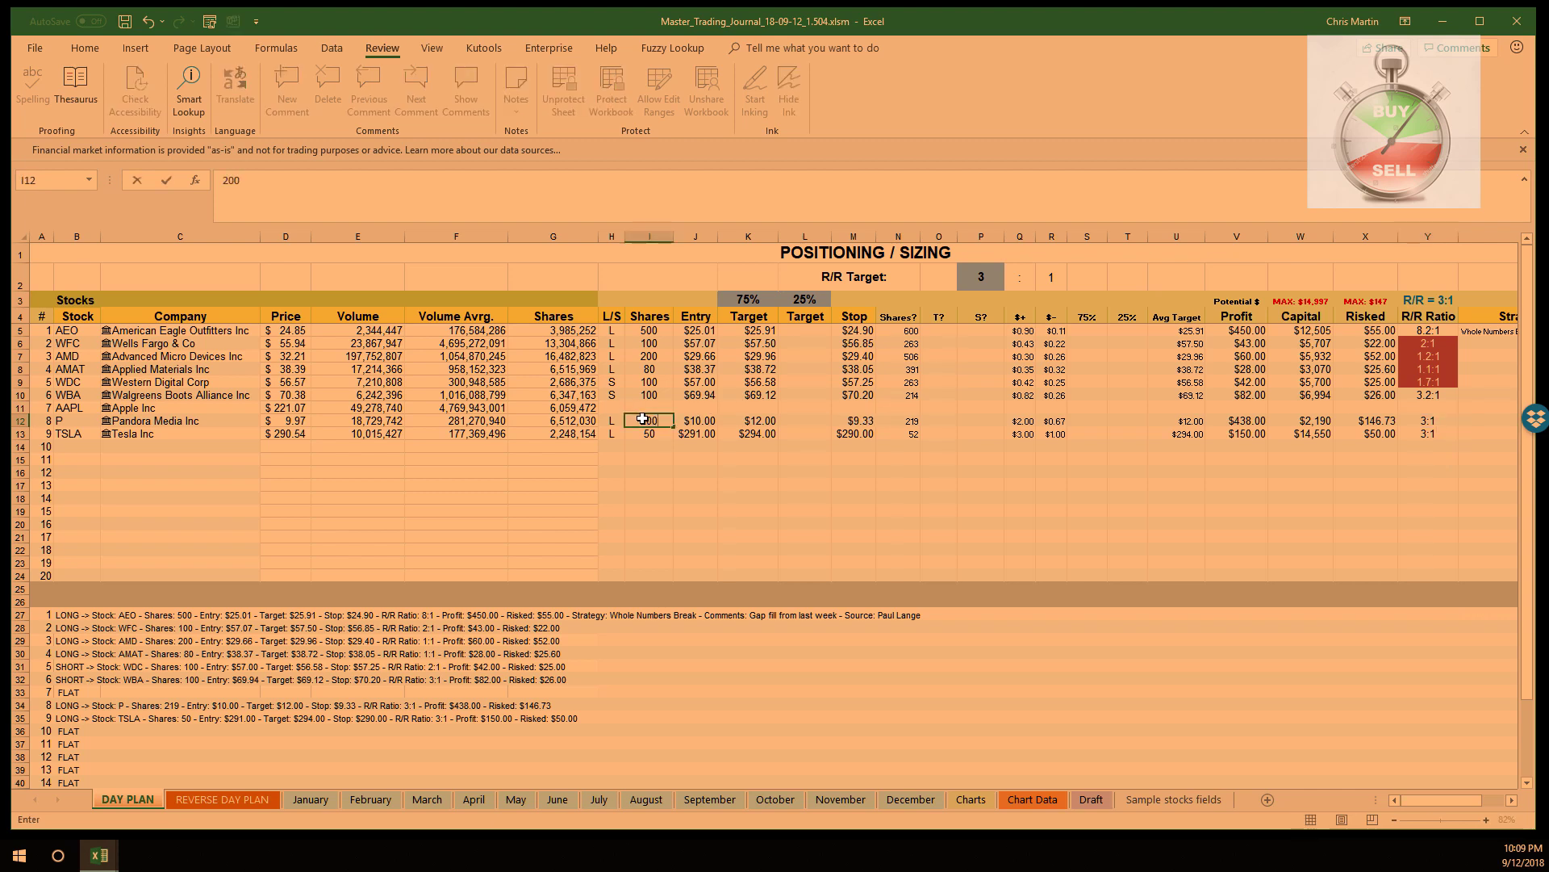
pyautogui.write('00')
pyautogui.press('Return')
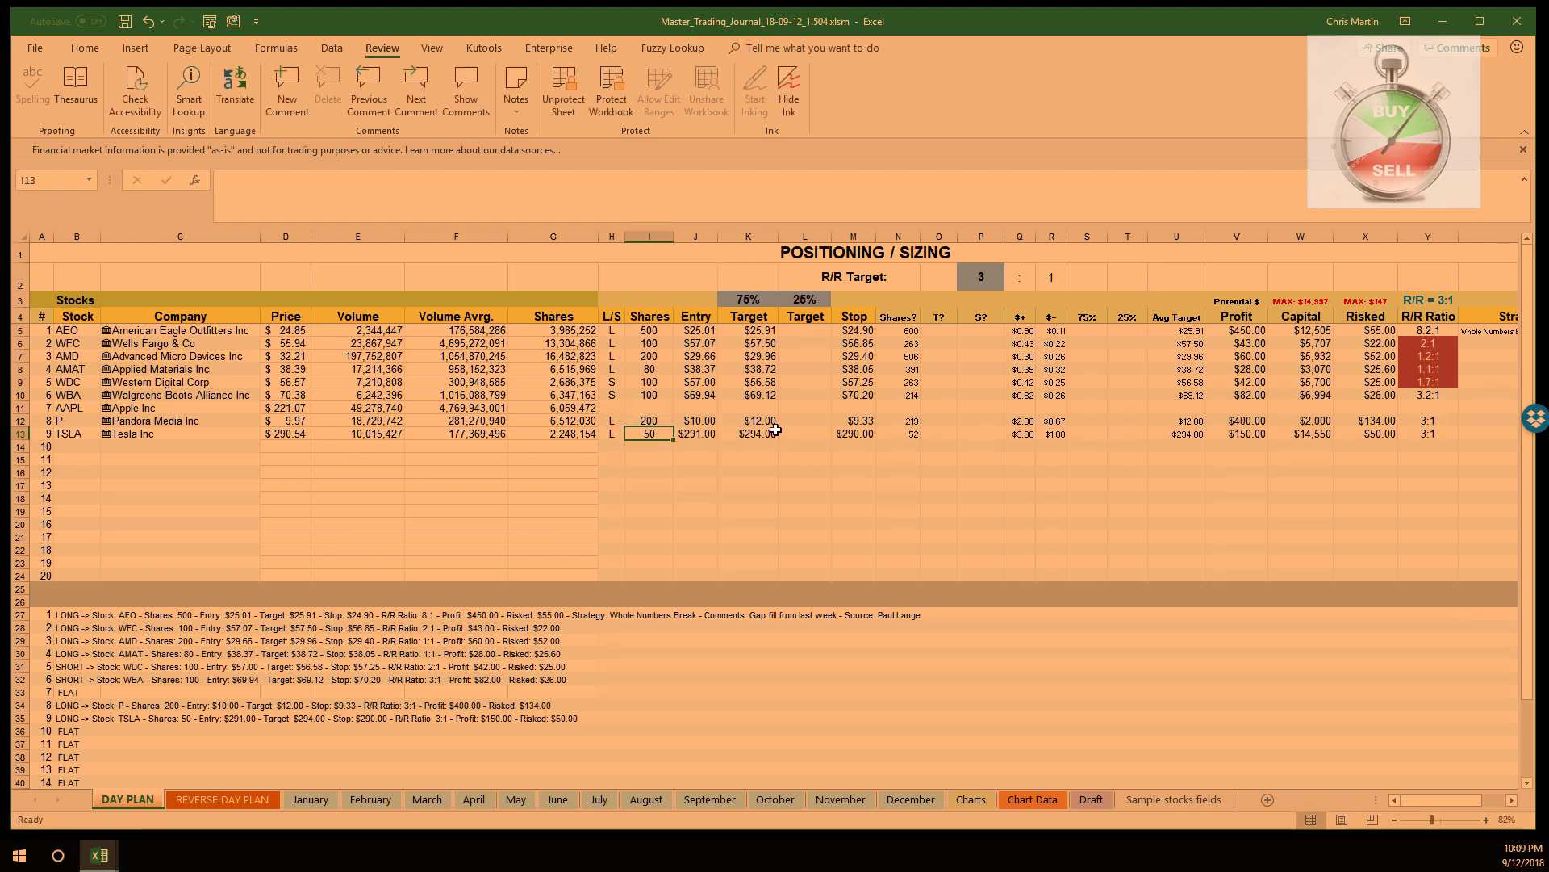
# - Tighten the Pandora Media trade's stop price to 9.75 and check the R/R ratio
pyautogui.click(854, 423)
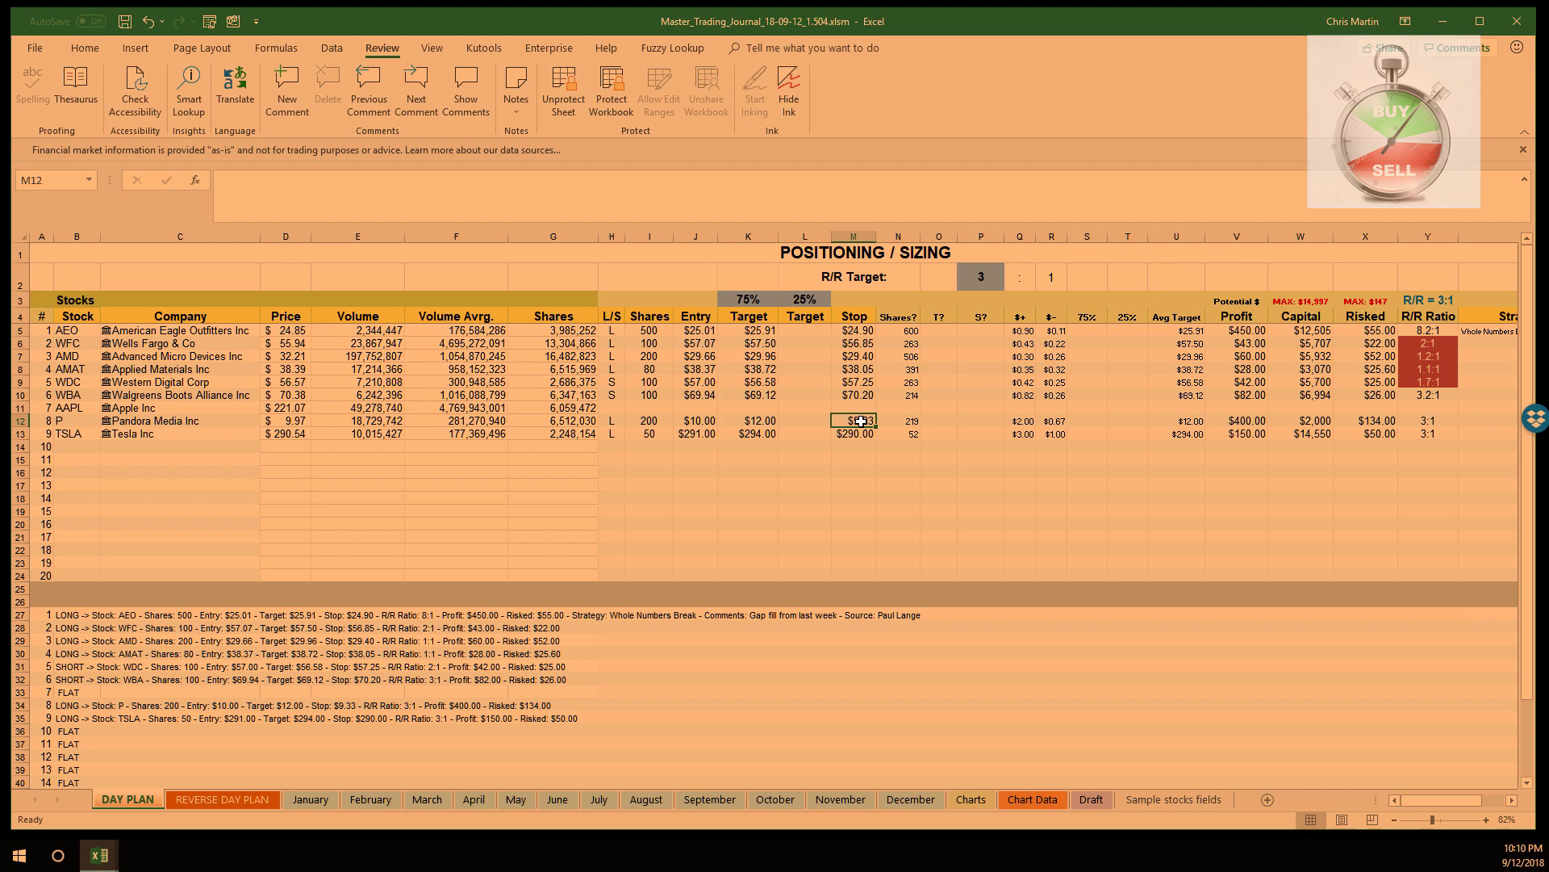
pyautogui.write('9')
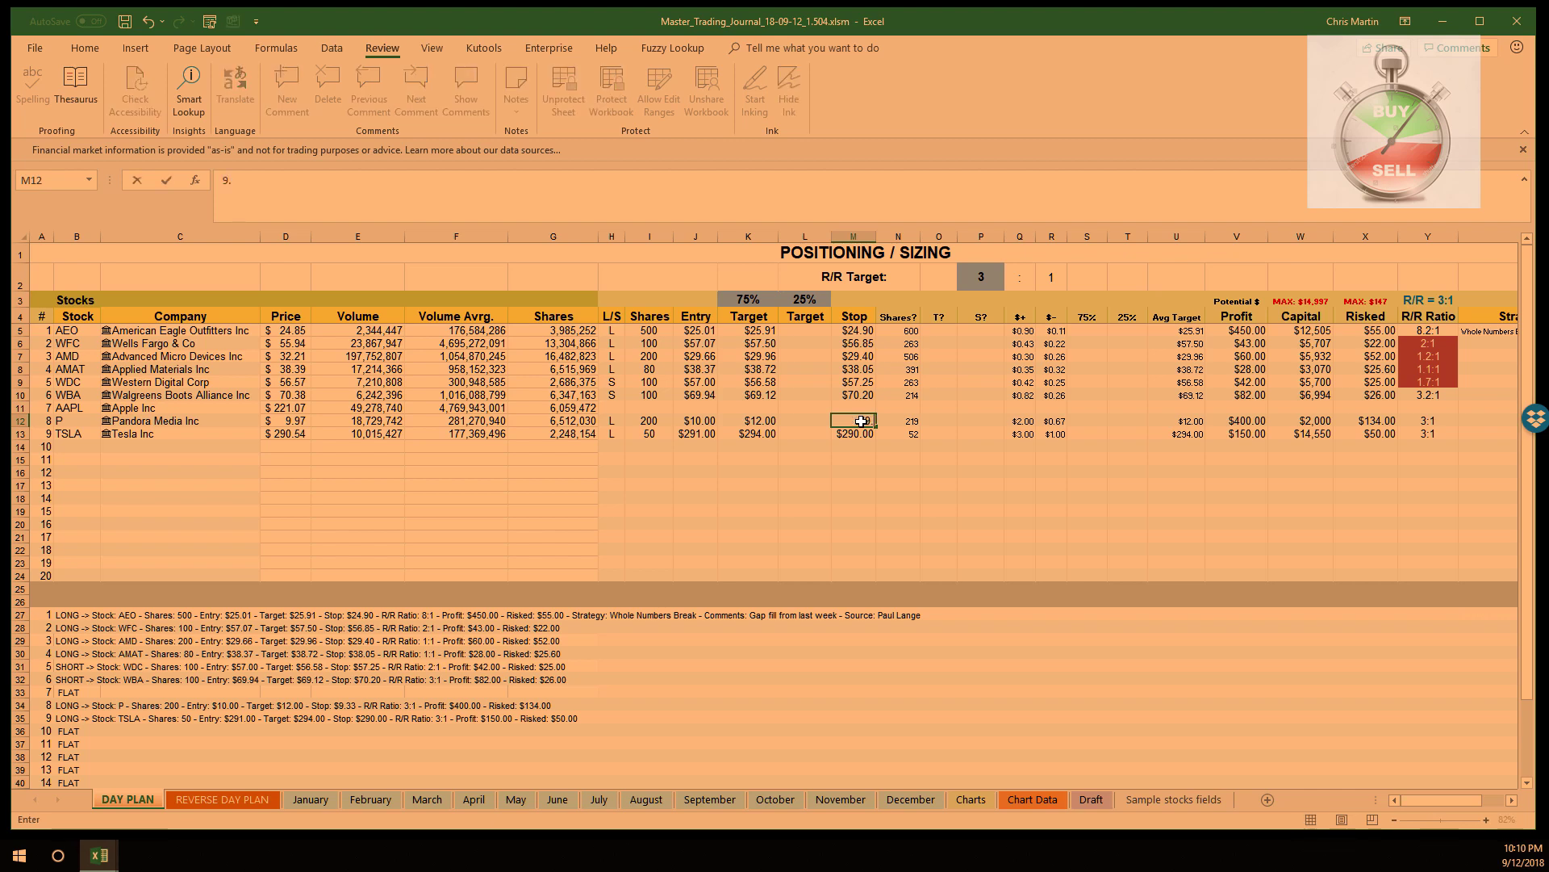
pyautogui.write('.75')
pyautogui.press('Return')
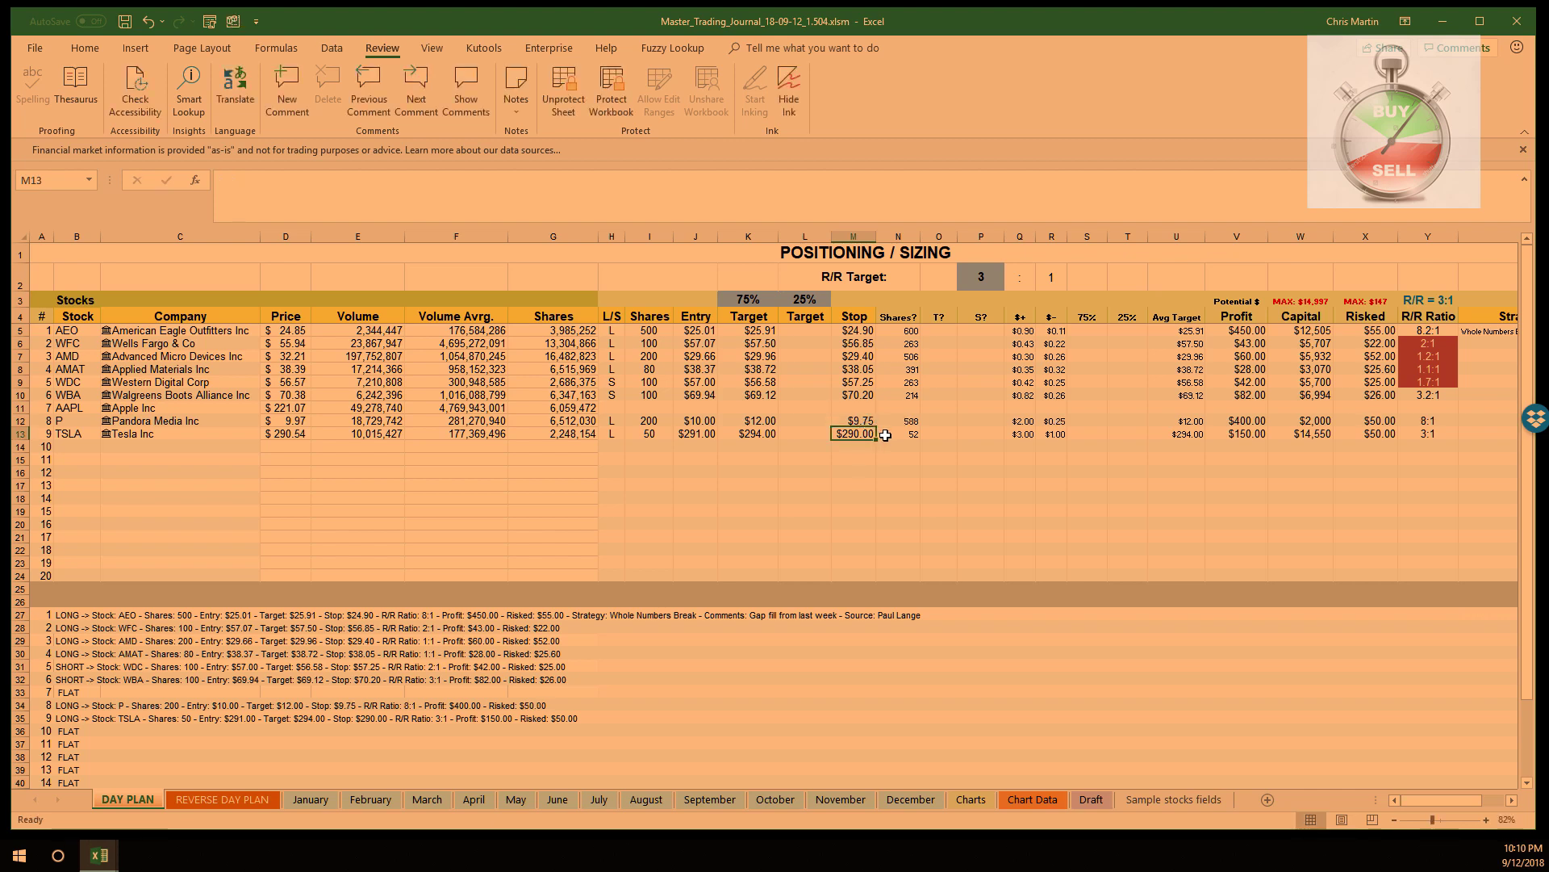
pyautogui.click(1422, 420)
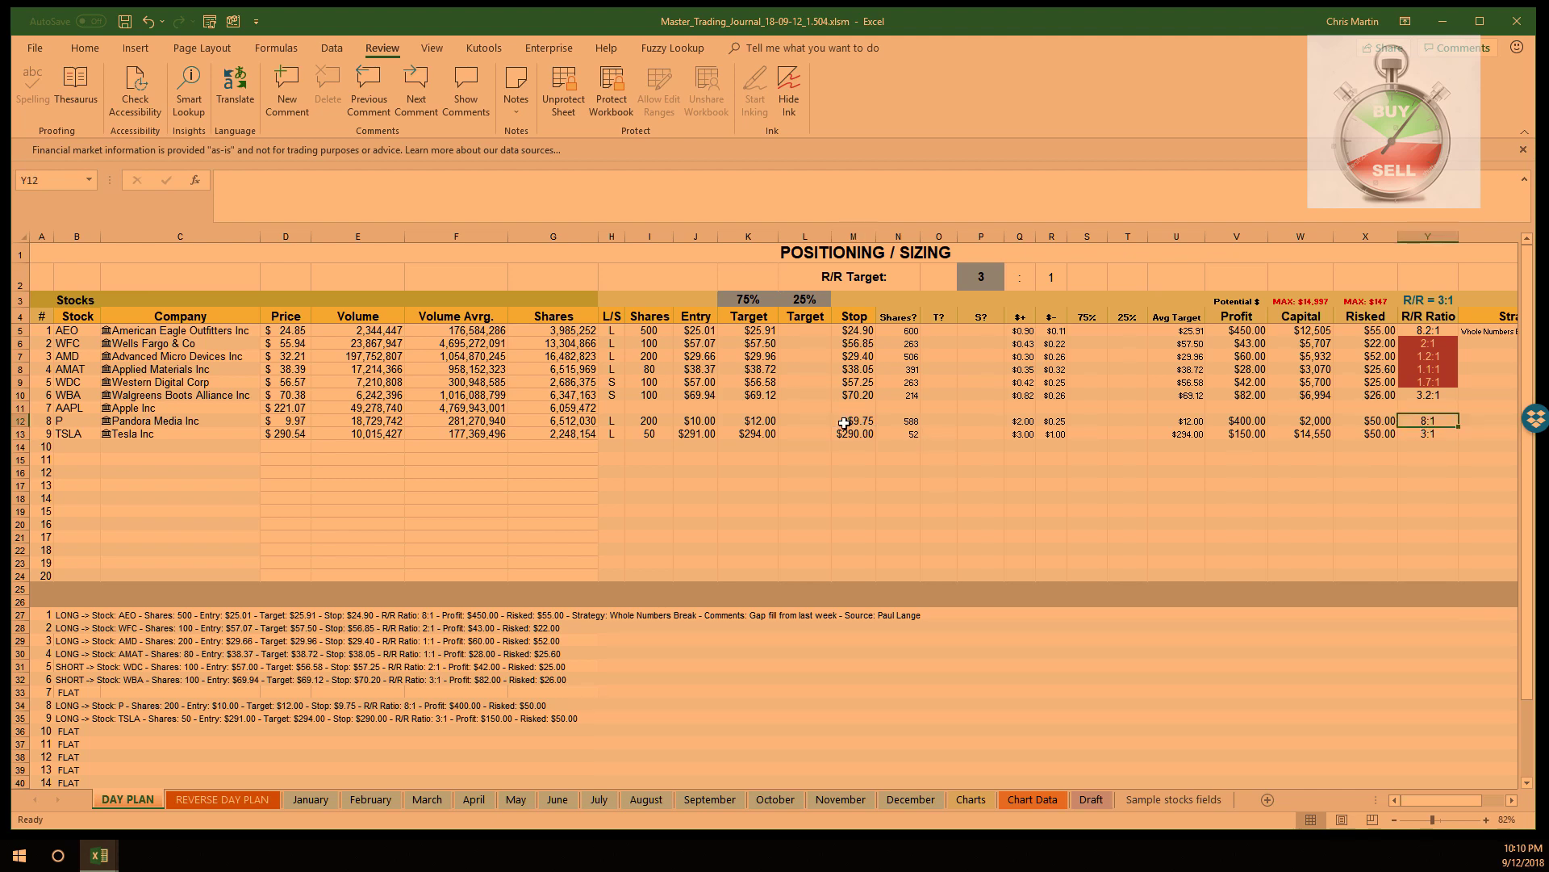
# - Give the Pandora Media trade targets of 11 and 12, and check the profit per target, total profit, average target and risked amount
pyautogui.click(767, 422)
pyautogui.write('11')
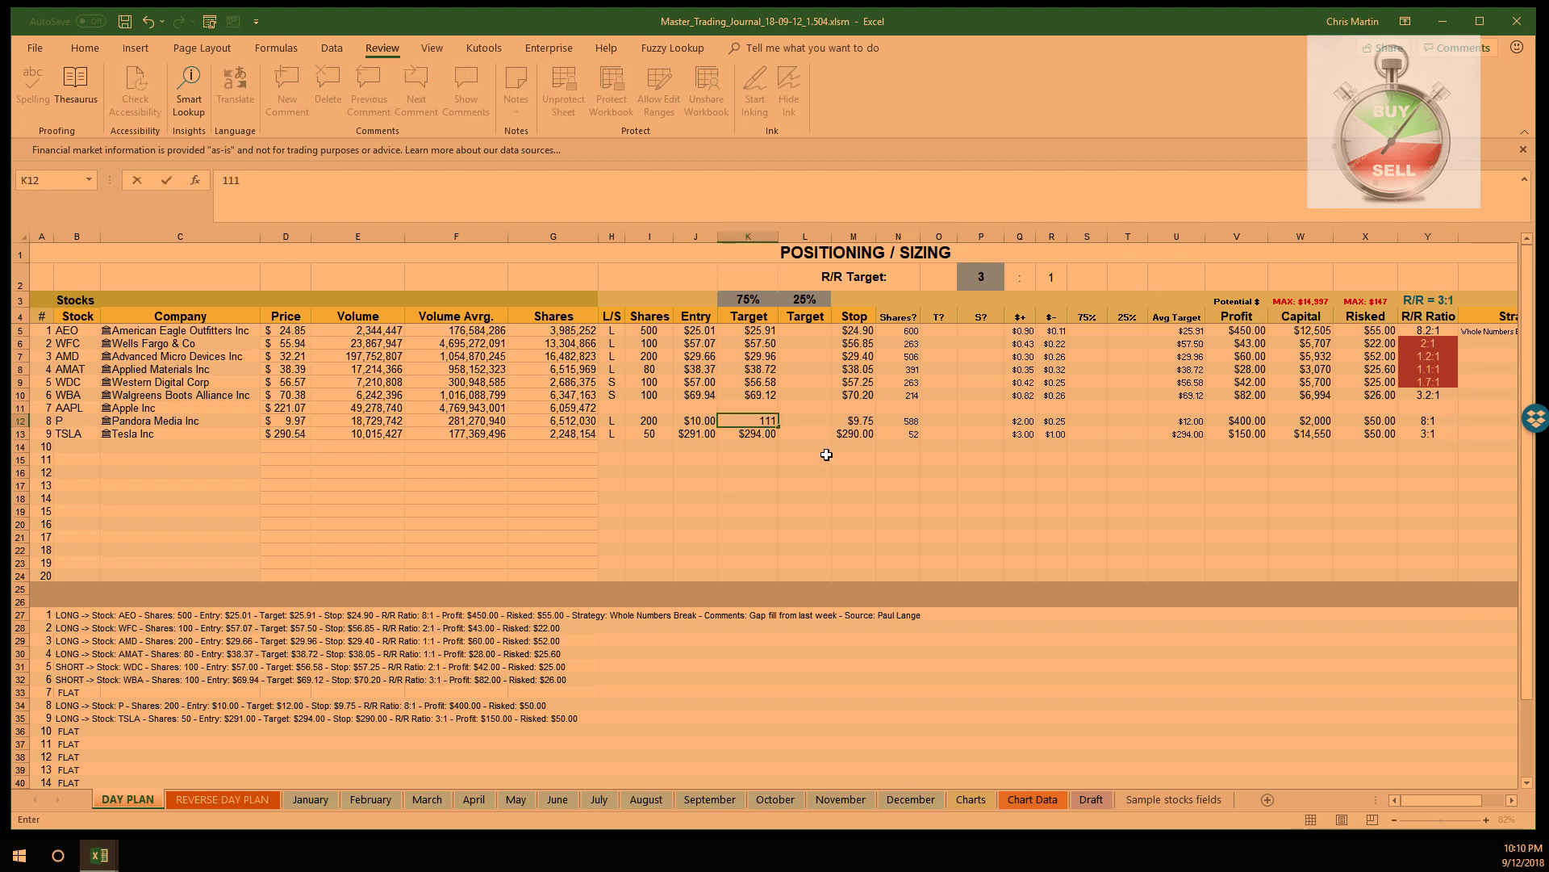
pyautogui.click(807, 421)
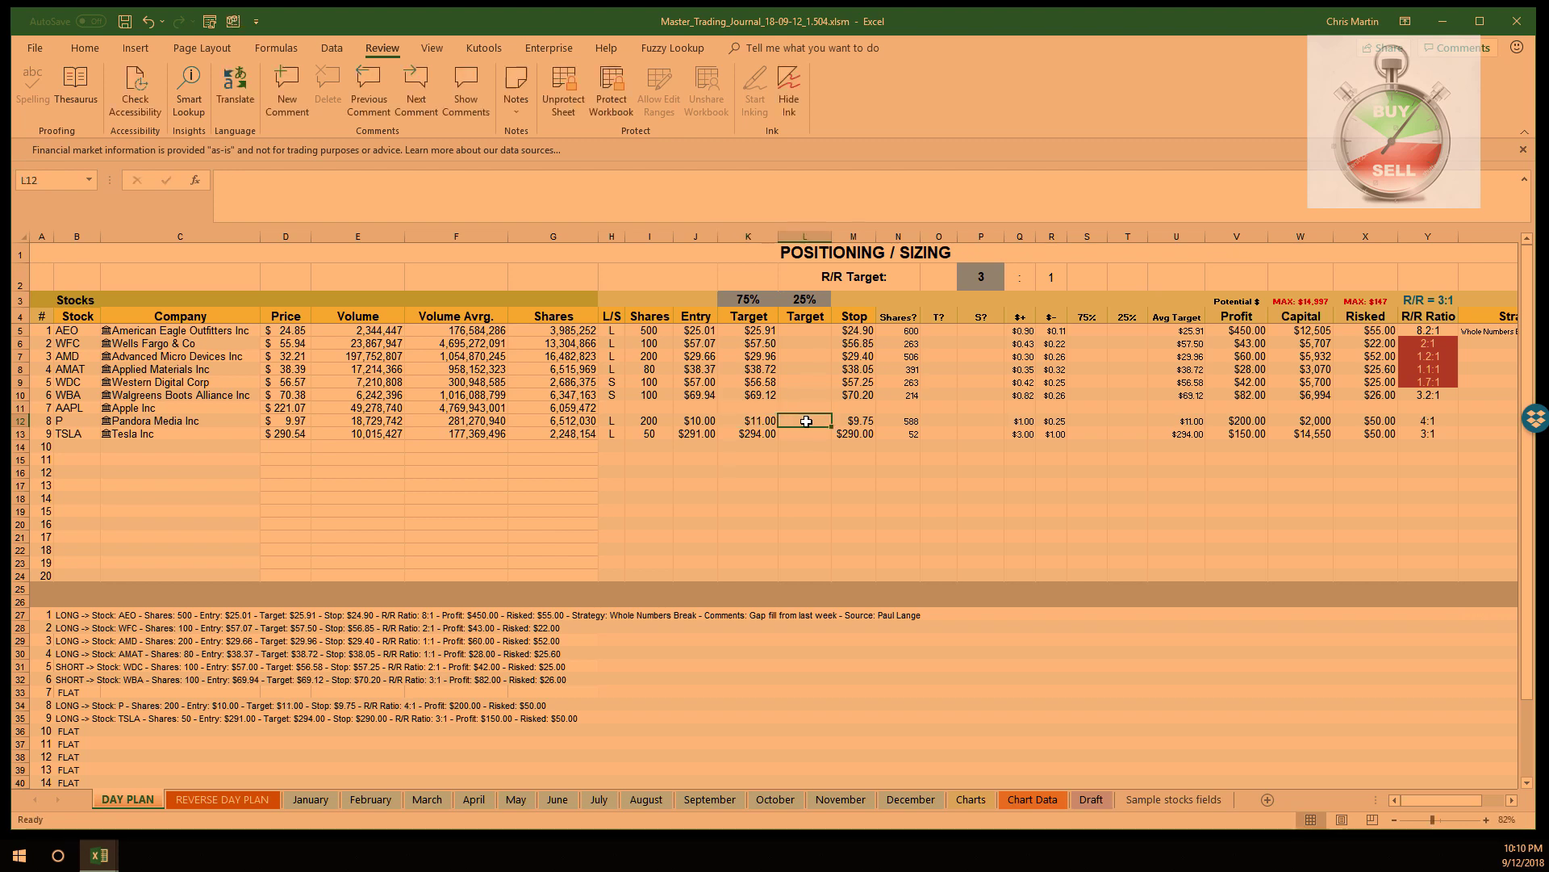
pyautogui.write('12')
pyautogui.press('Return')
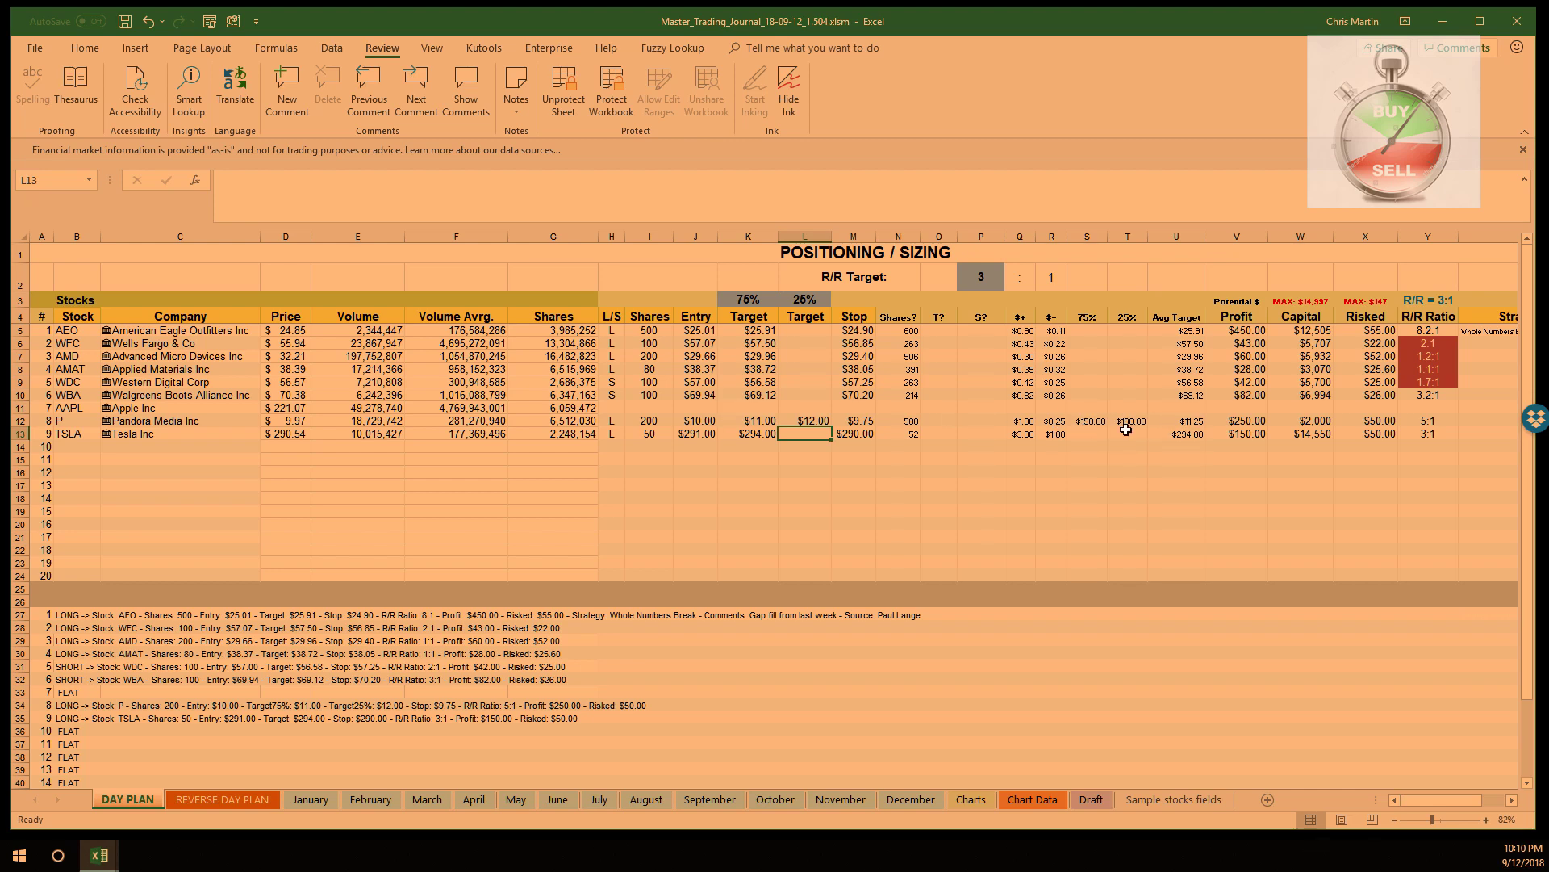
pyautogui.click(1090, 422)
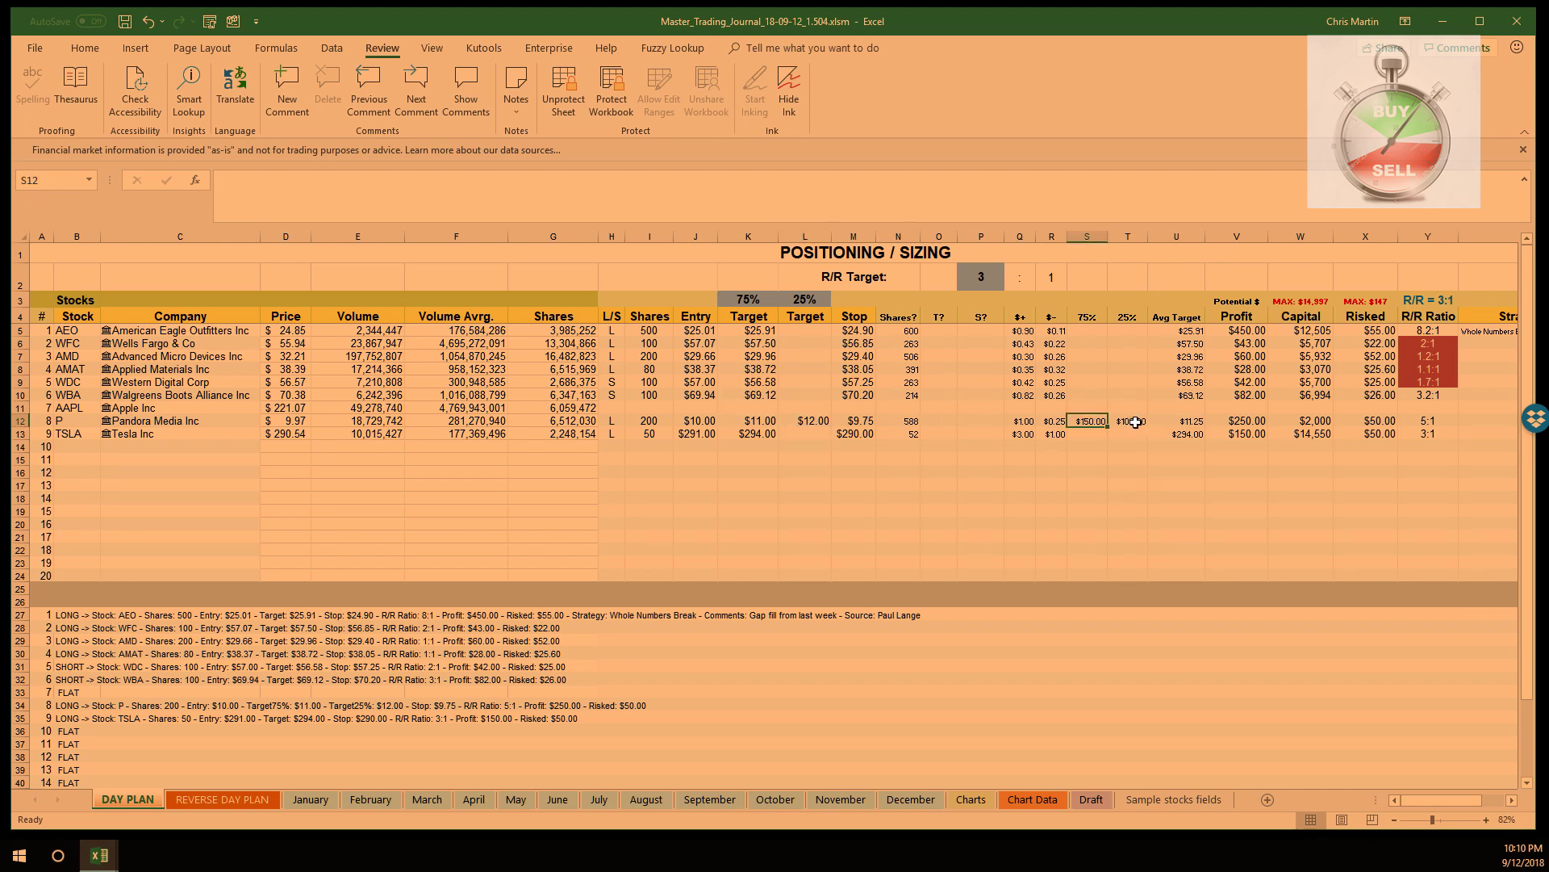
pyautogui.click(1135, 421)
pyautogui.click(1249, 421)
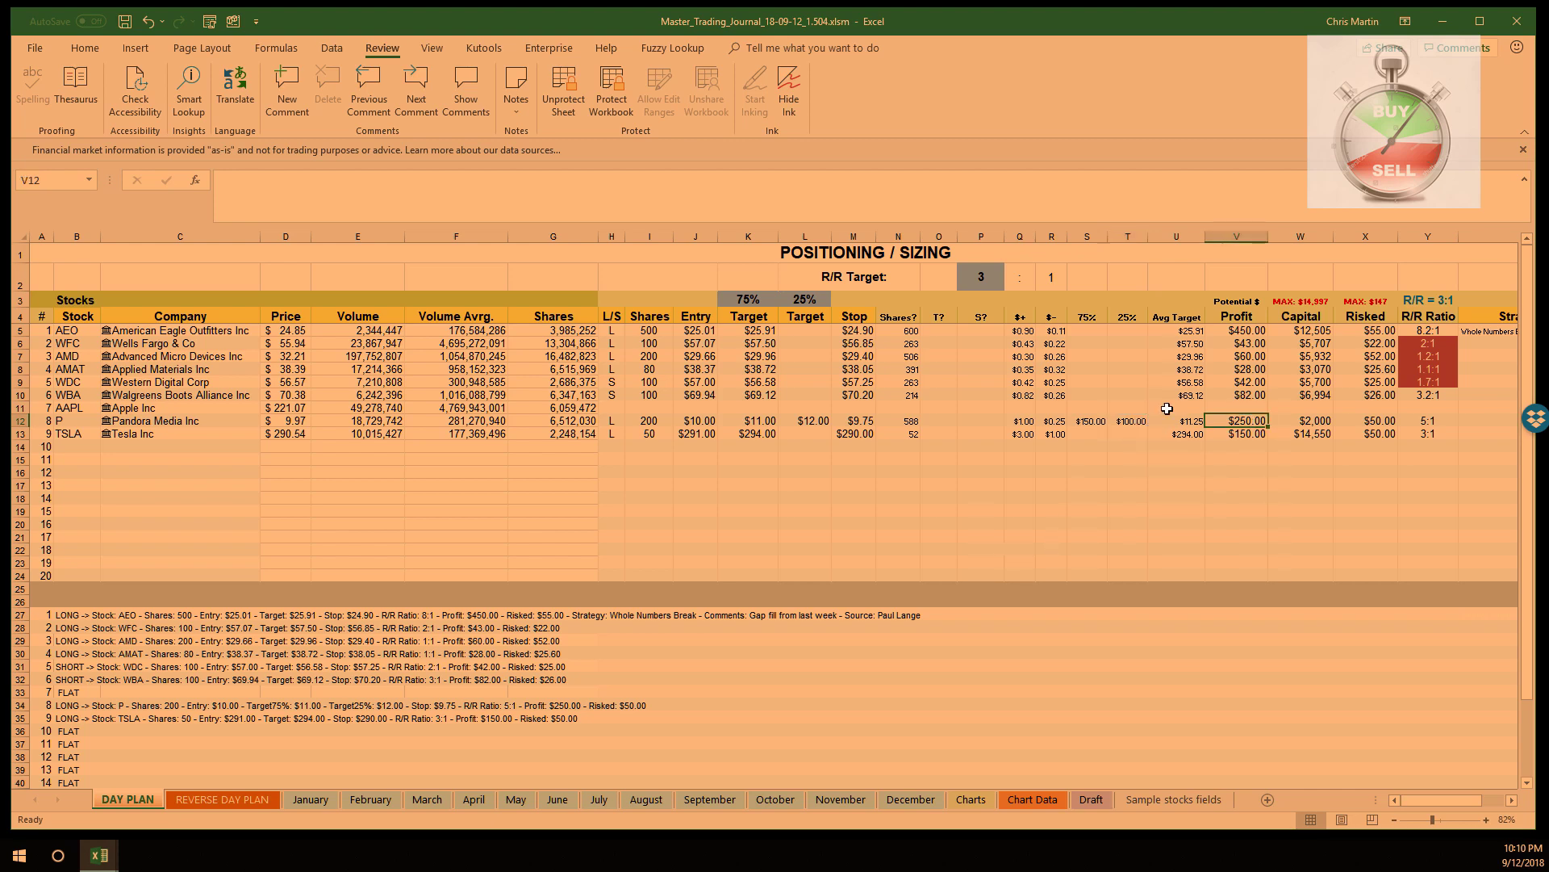
pyautogui.click(1179, 420)
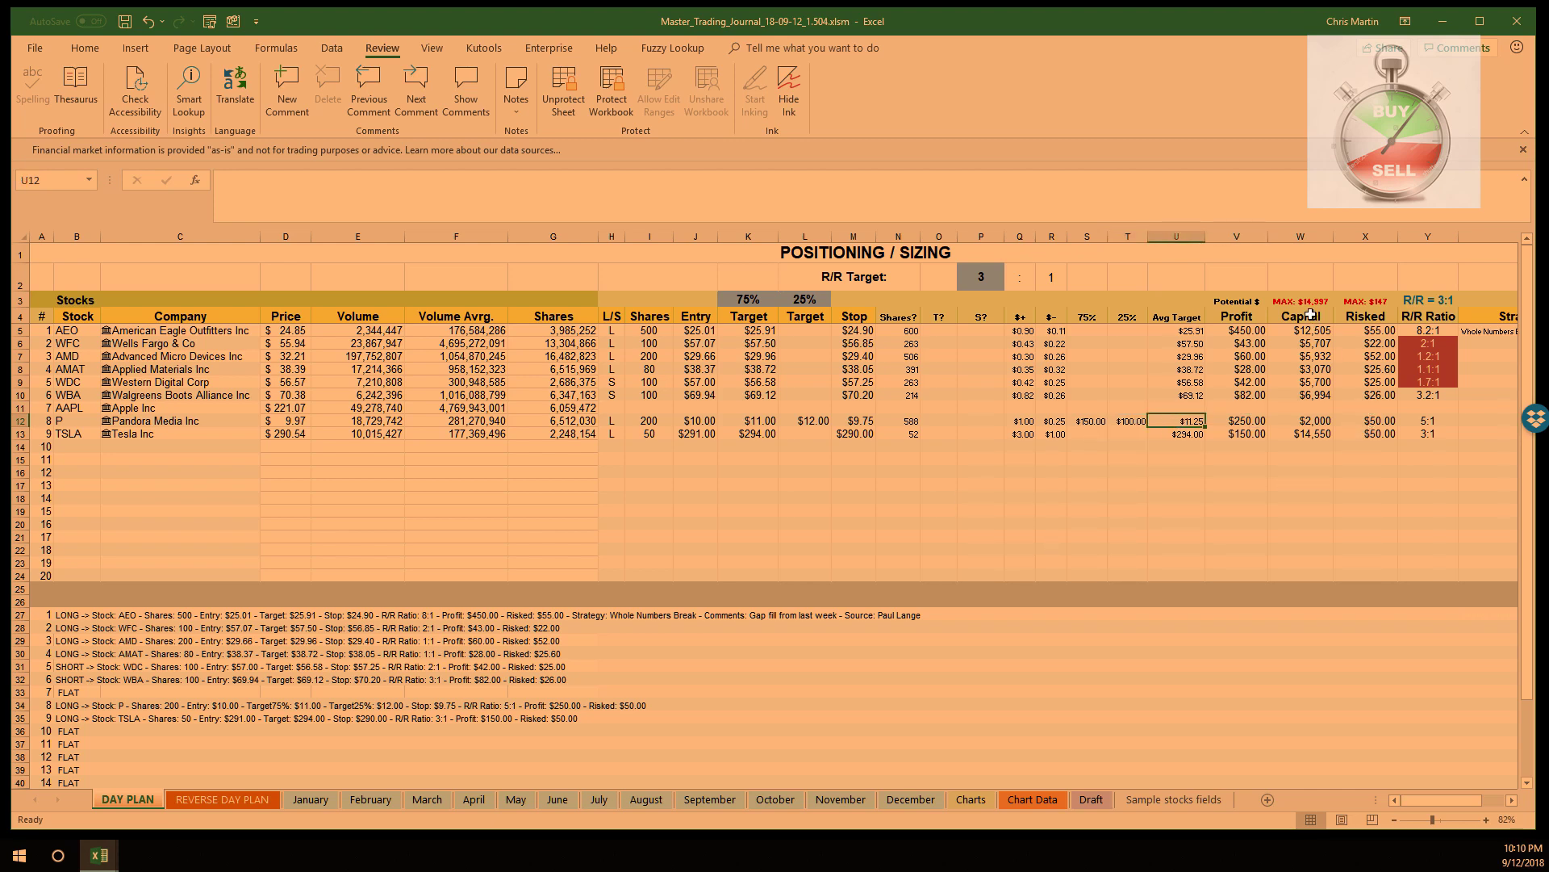
pyautogui.click(1382, 422)
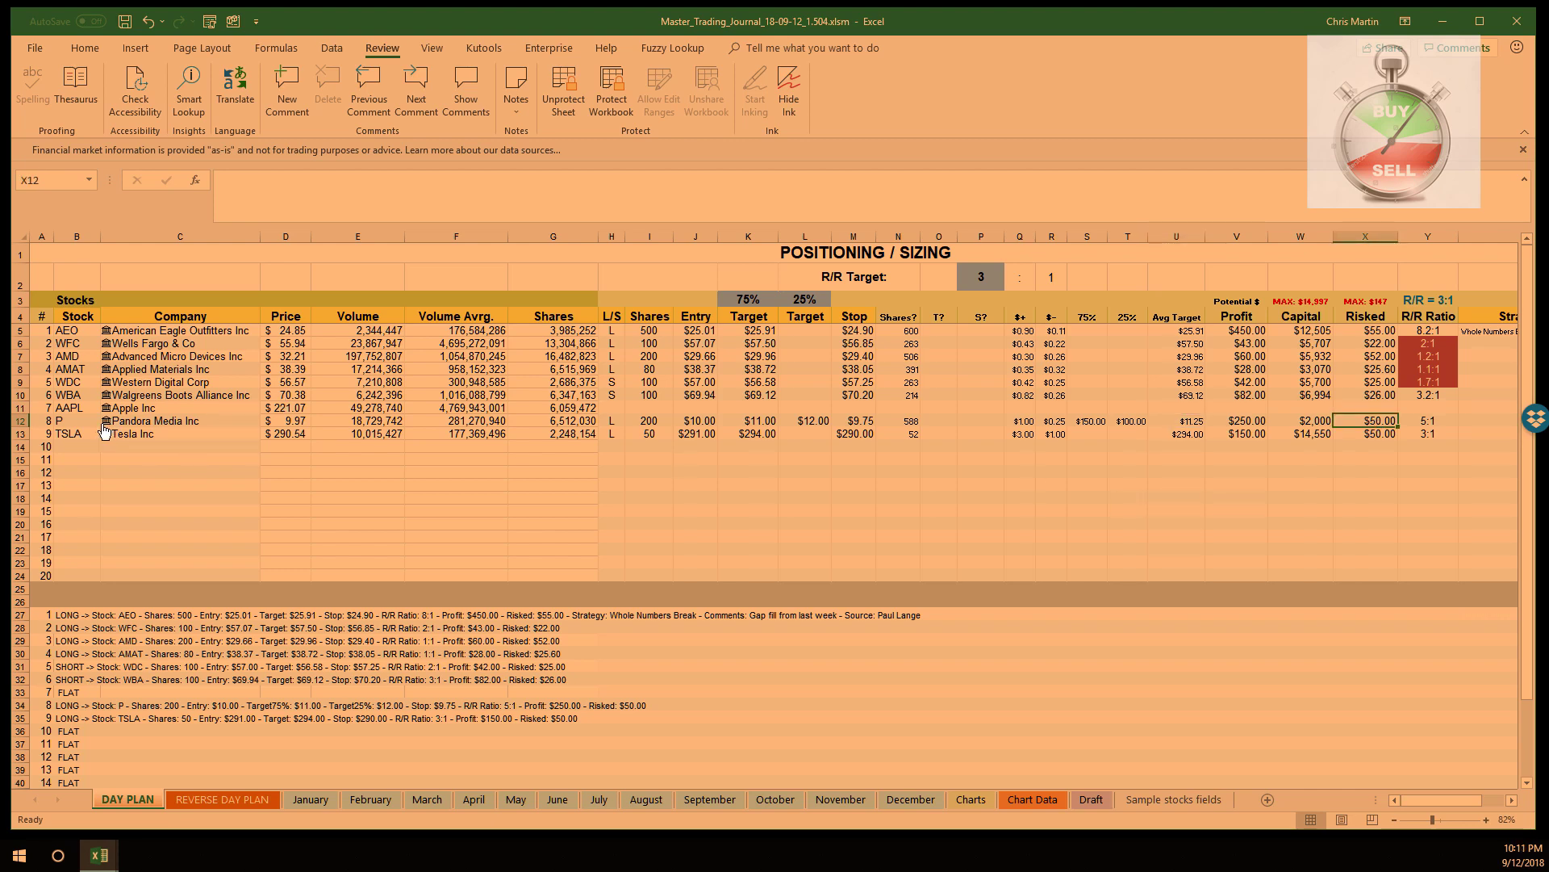
# - Mark the AAPL trade as a short position (S)
pyautogui.click(613, 410)
pyautogui.click(631, 408)
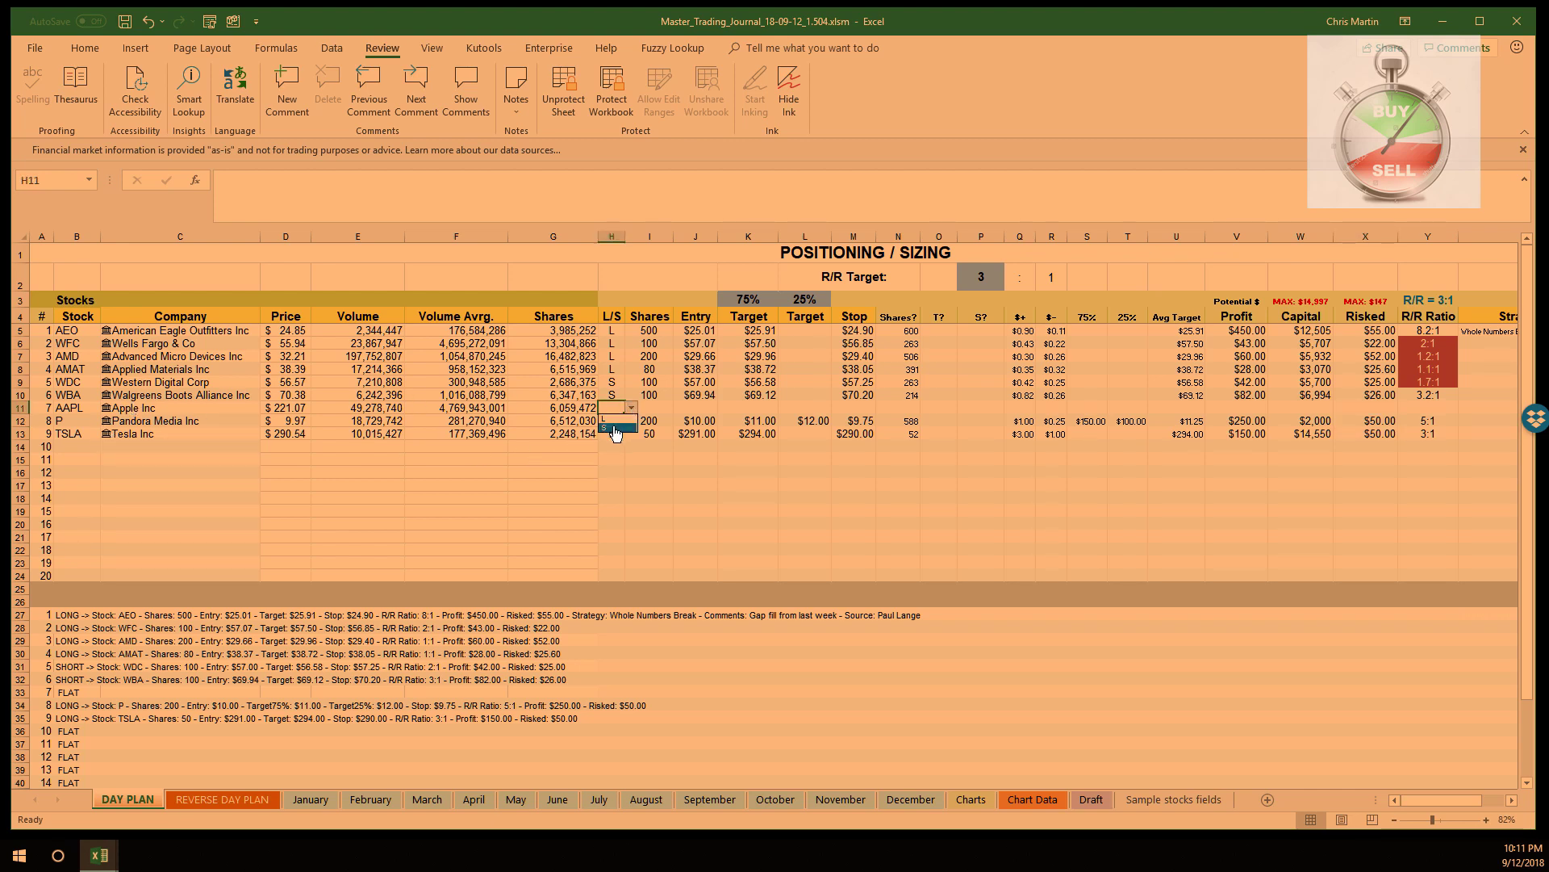
pyautogui.click(612, 427)
pyautogui.click(653, 412)
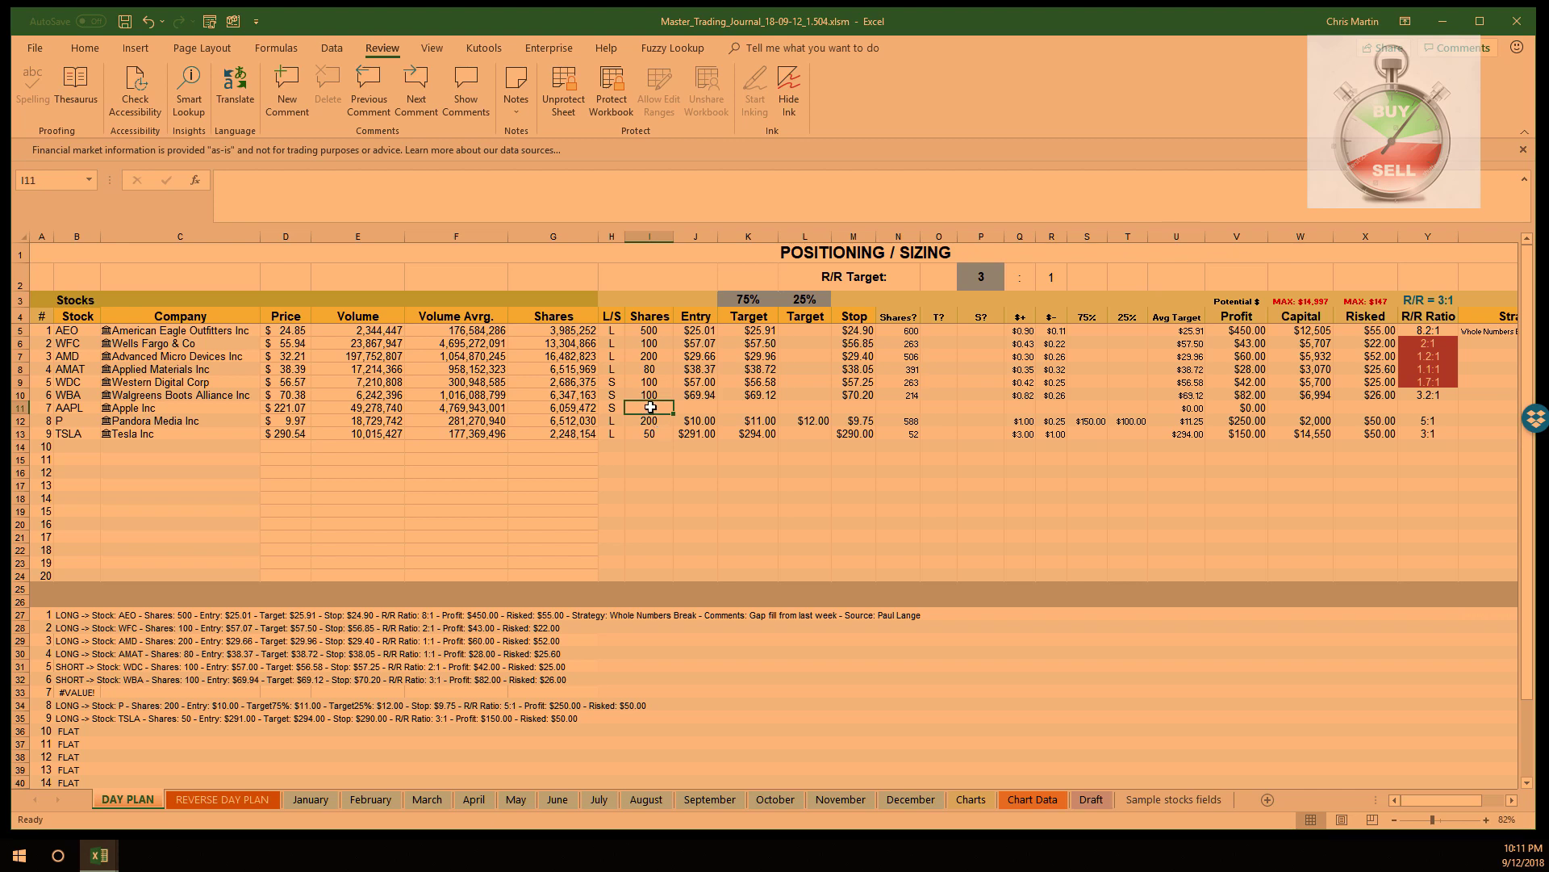
pyautogui.write('2')
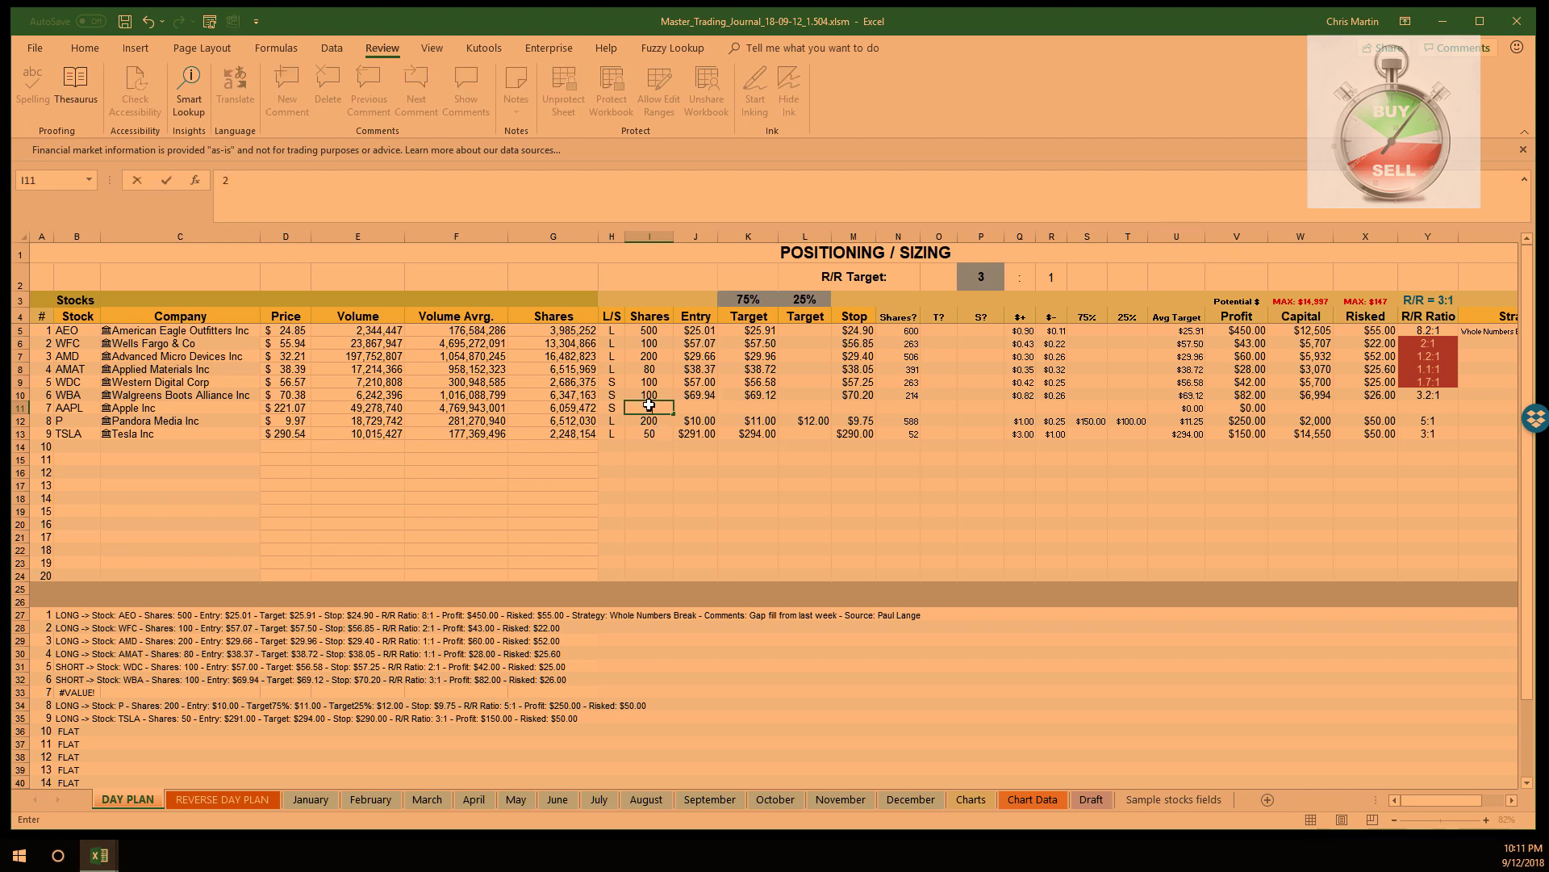
pyautogui.write('22')
pyautogui.click(649, 406)
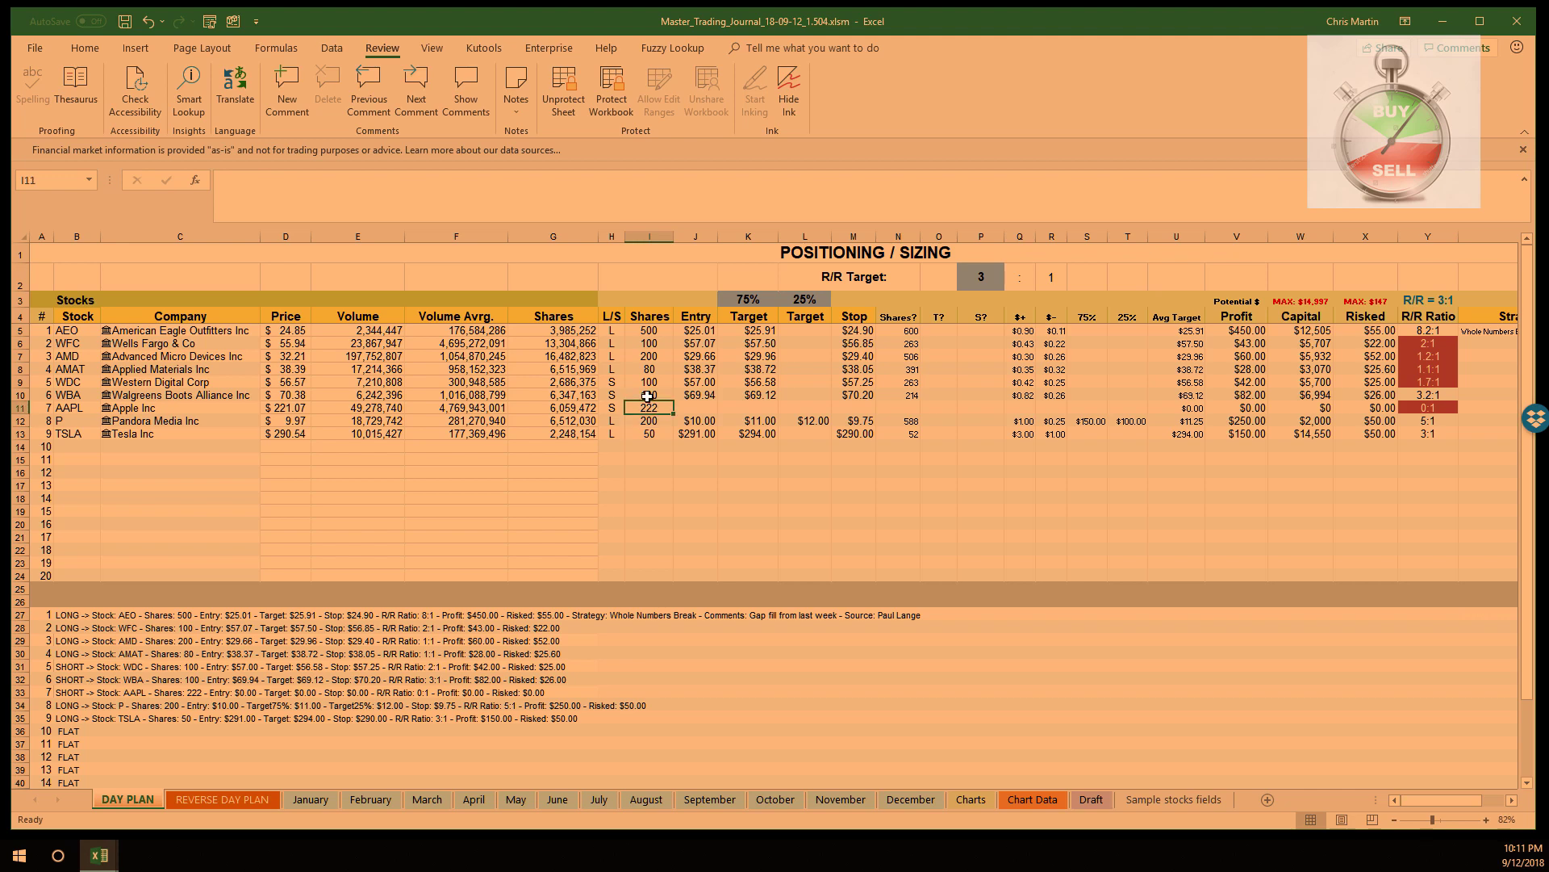
pyautogui.press('Delete')
# - Set the AAPL short trade's entry price to 222 and its stop price to 223
pyautogui.click(698, 407)
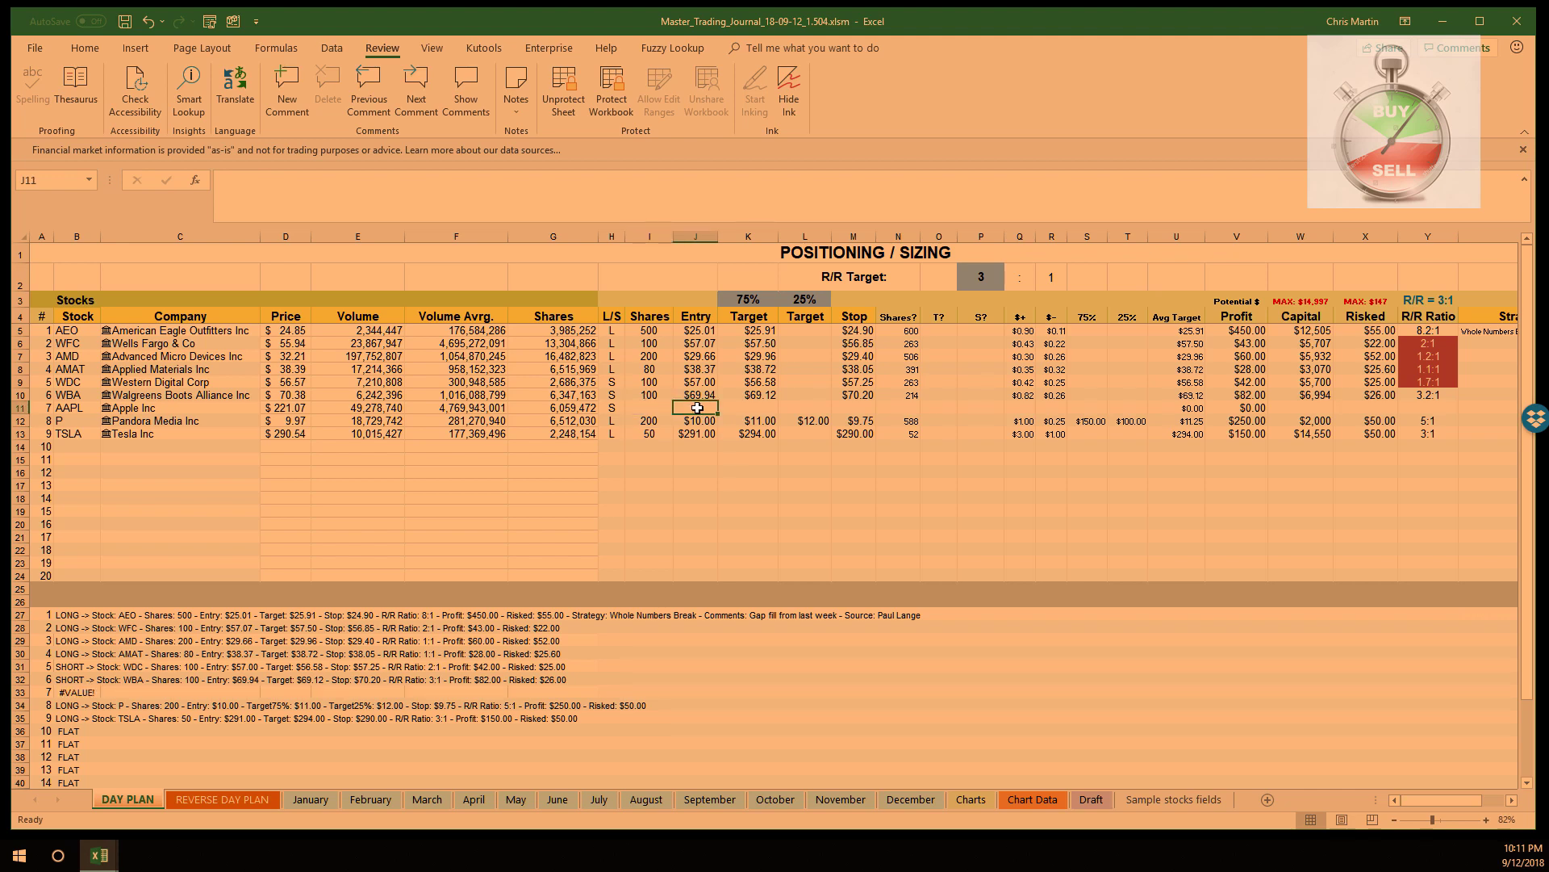
pyautogui.write('222')
pyautogui.press('Return')
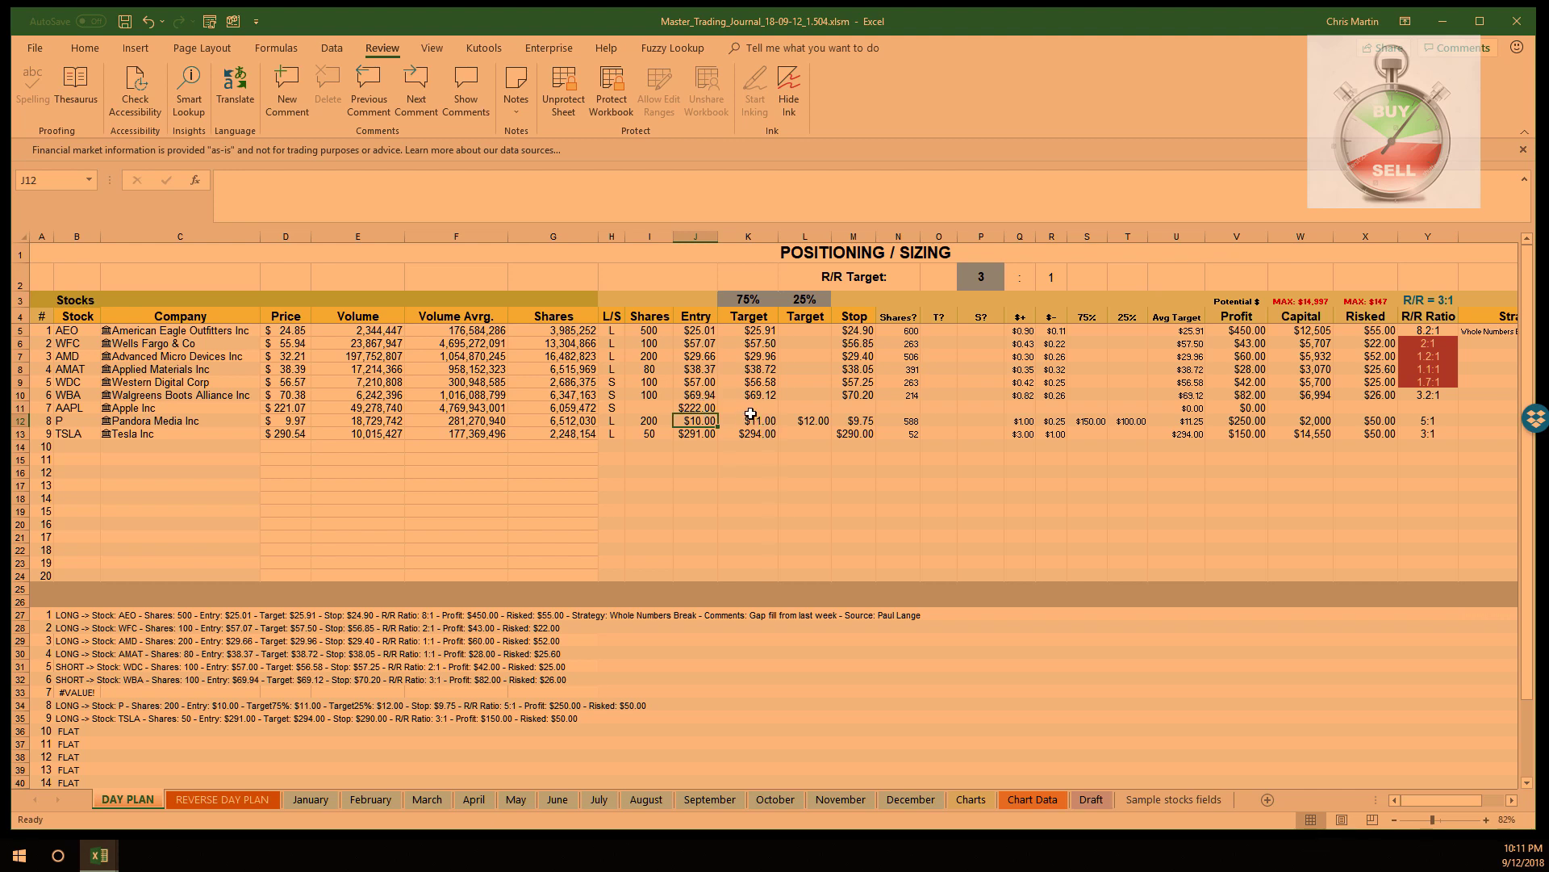
pyautogui.click(851, 407)
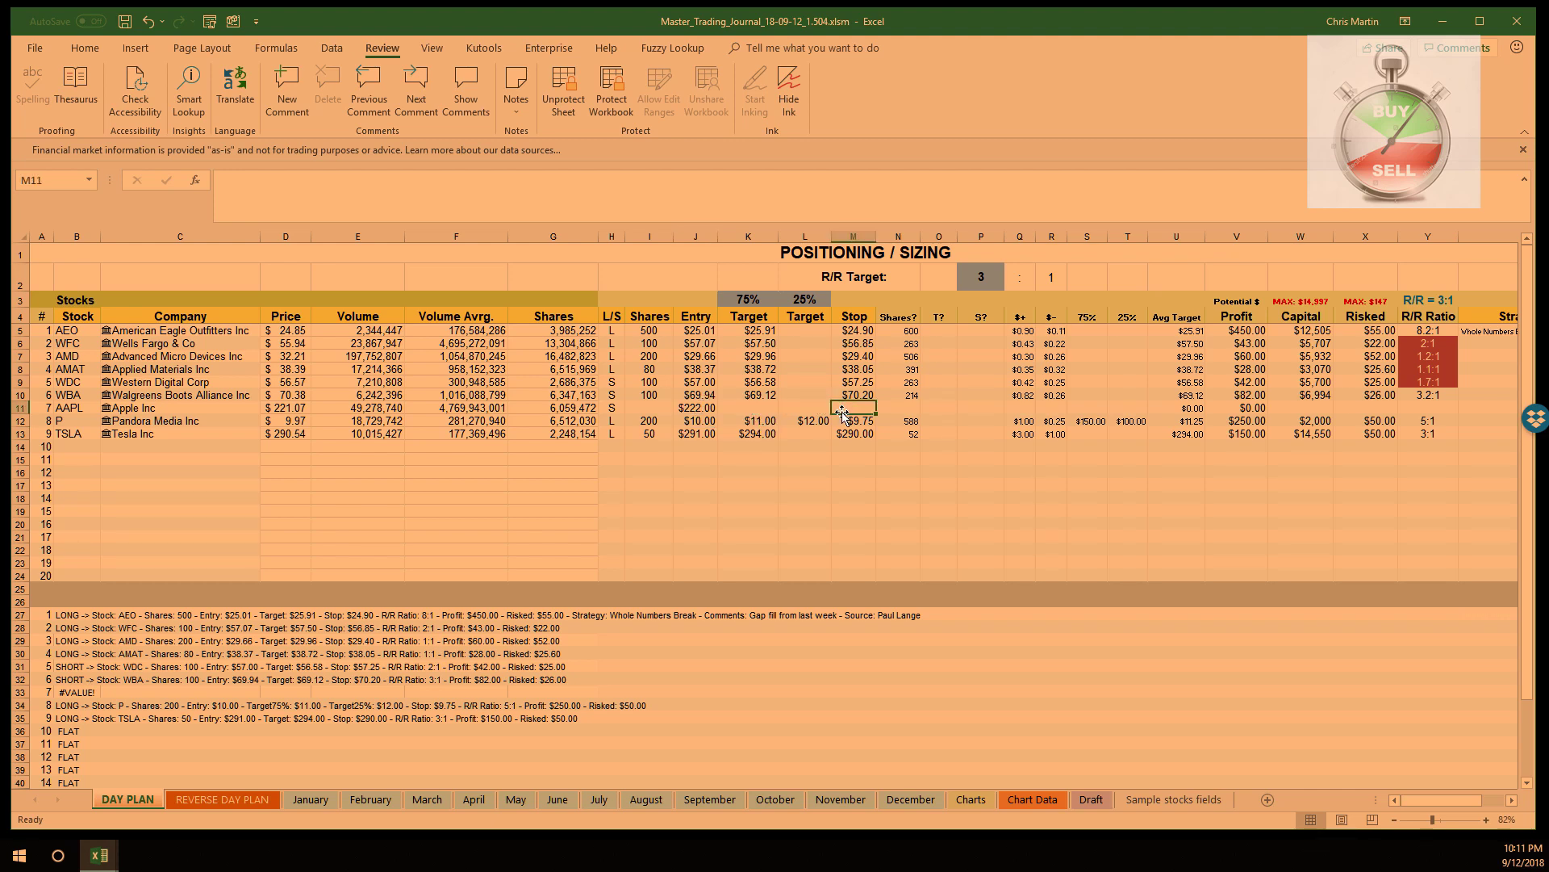
pyautogui.write('223')
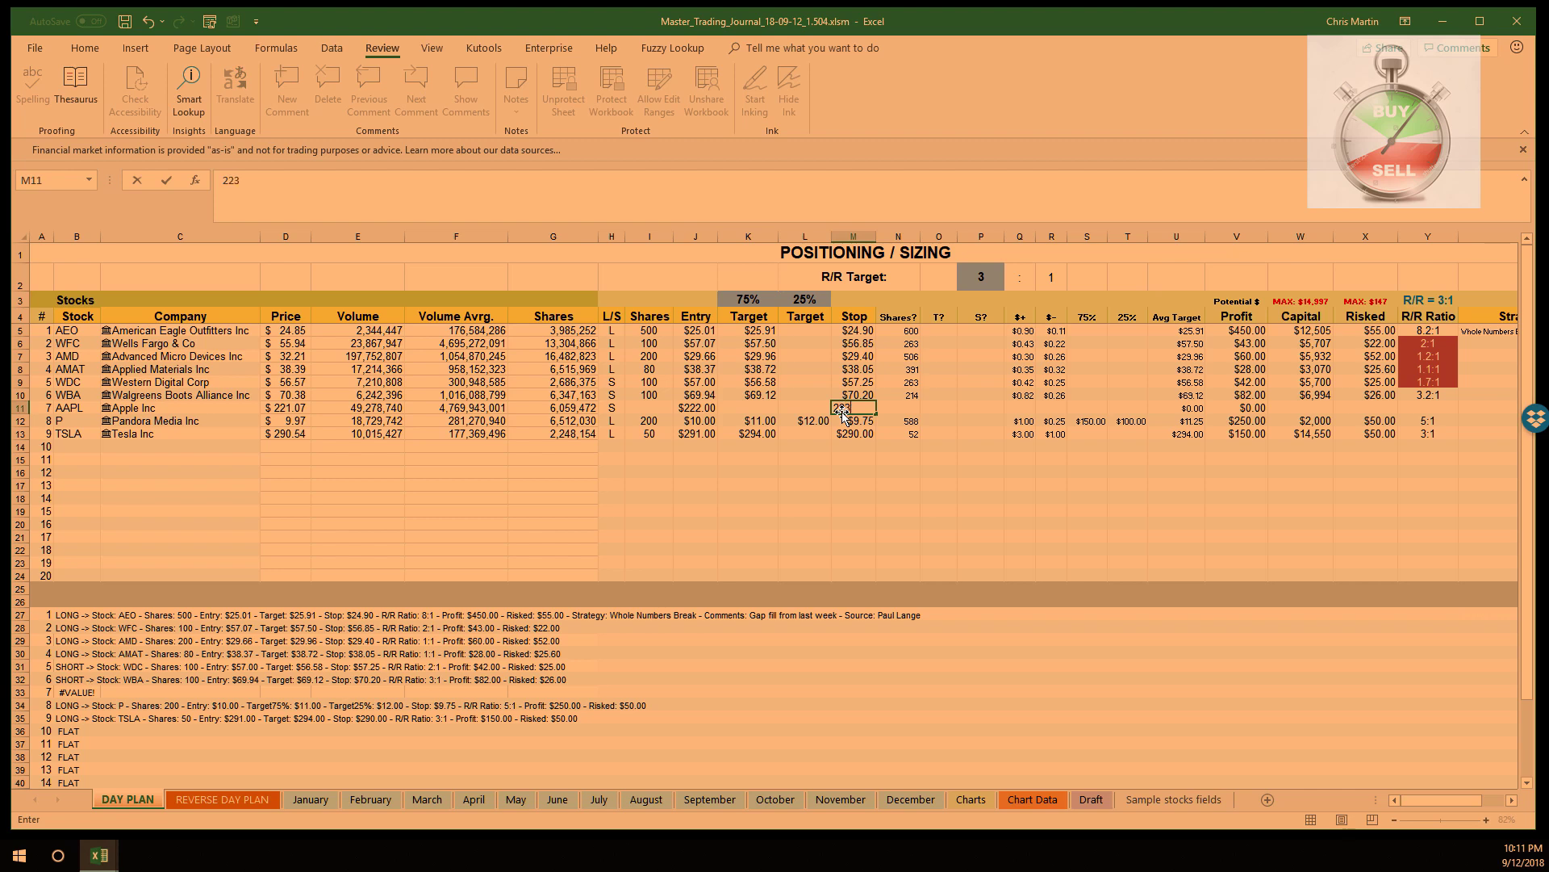
pyautogui.press('Return')
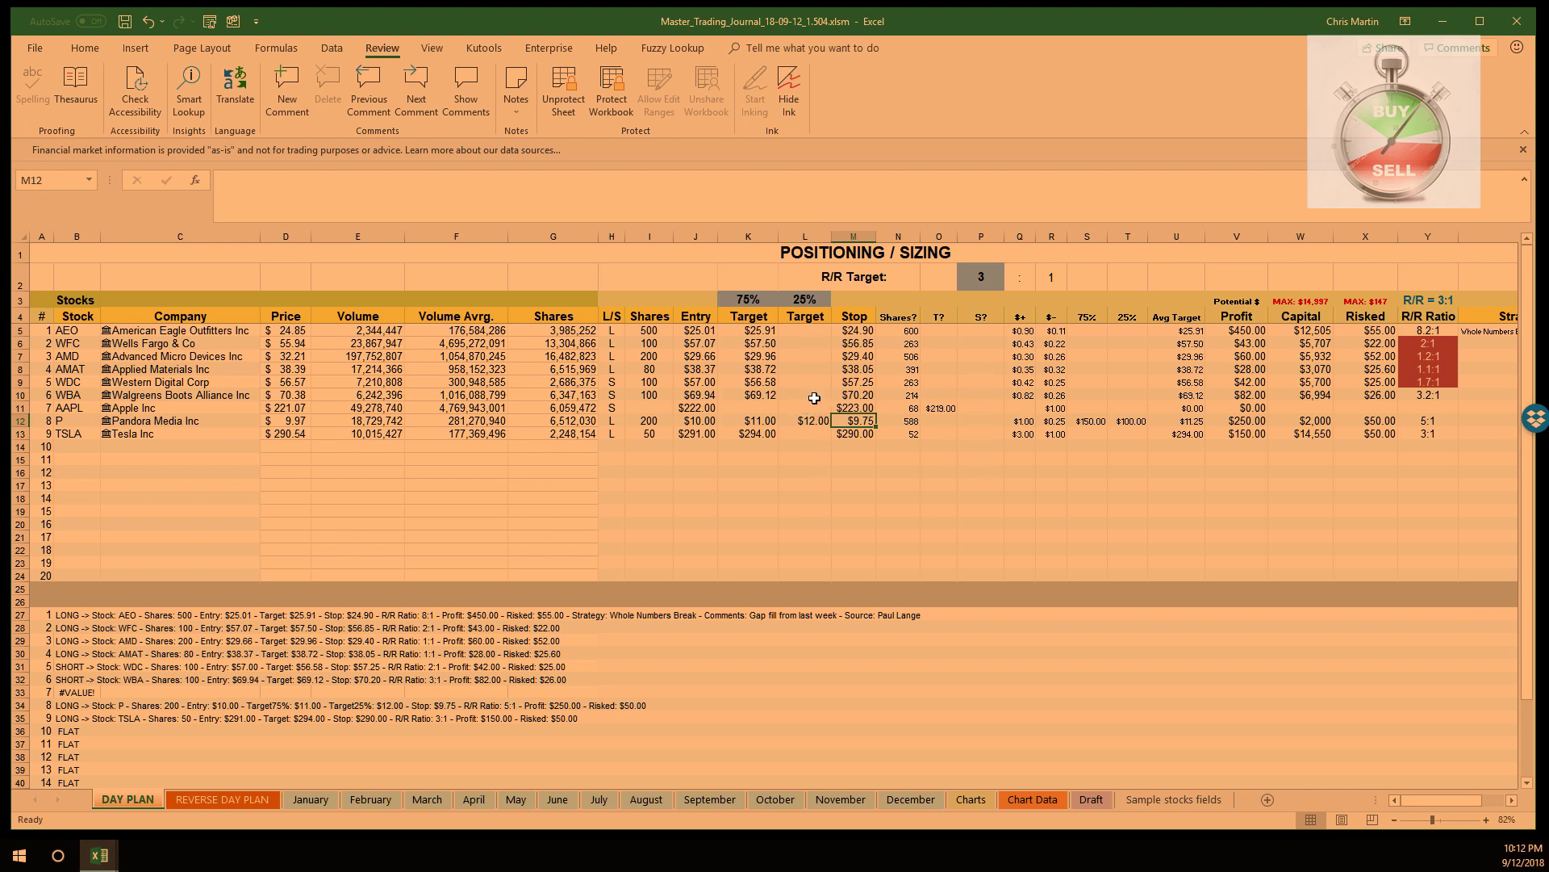
# - Give the AAPL short trade a share count of 100 and a first target of 221
pyautogui.click(760, 407)
pyautogui.write('22')
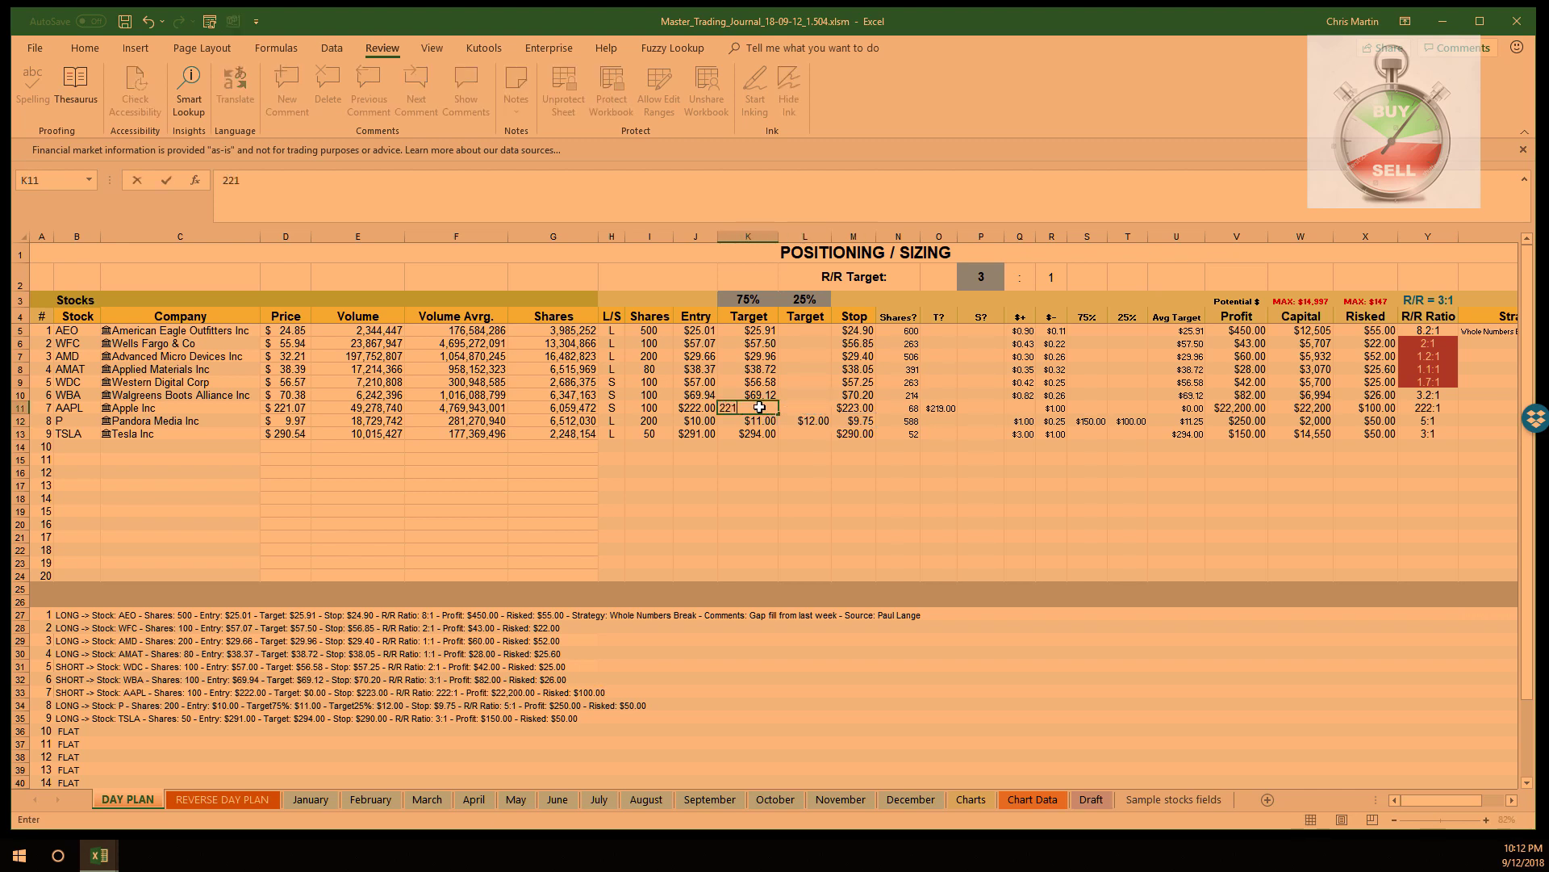
pyautogui.write('1')
pyautogui.press('Return')
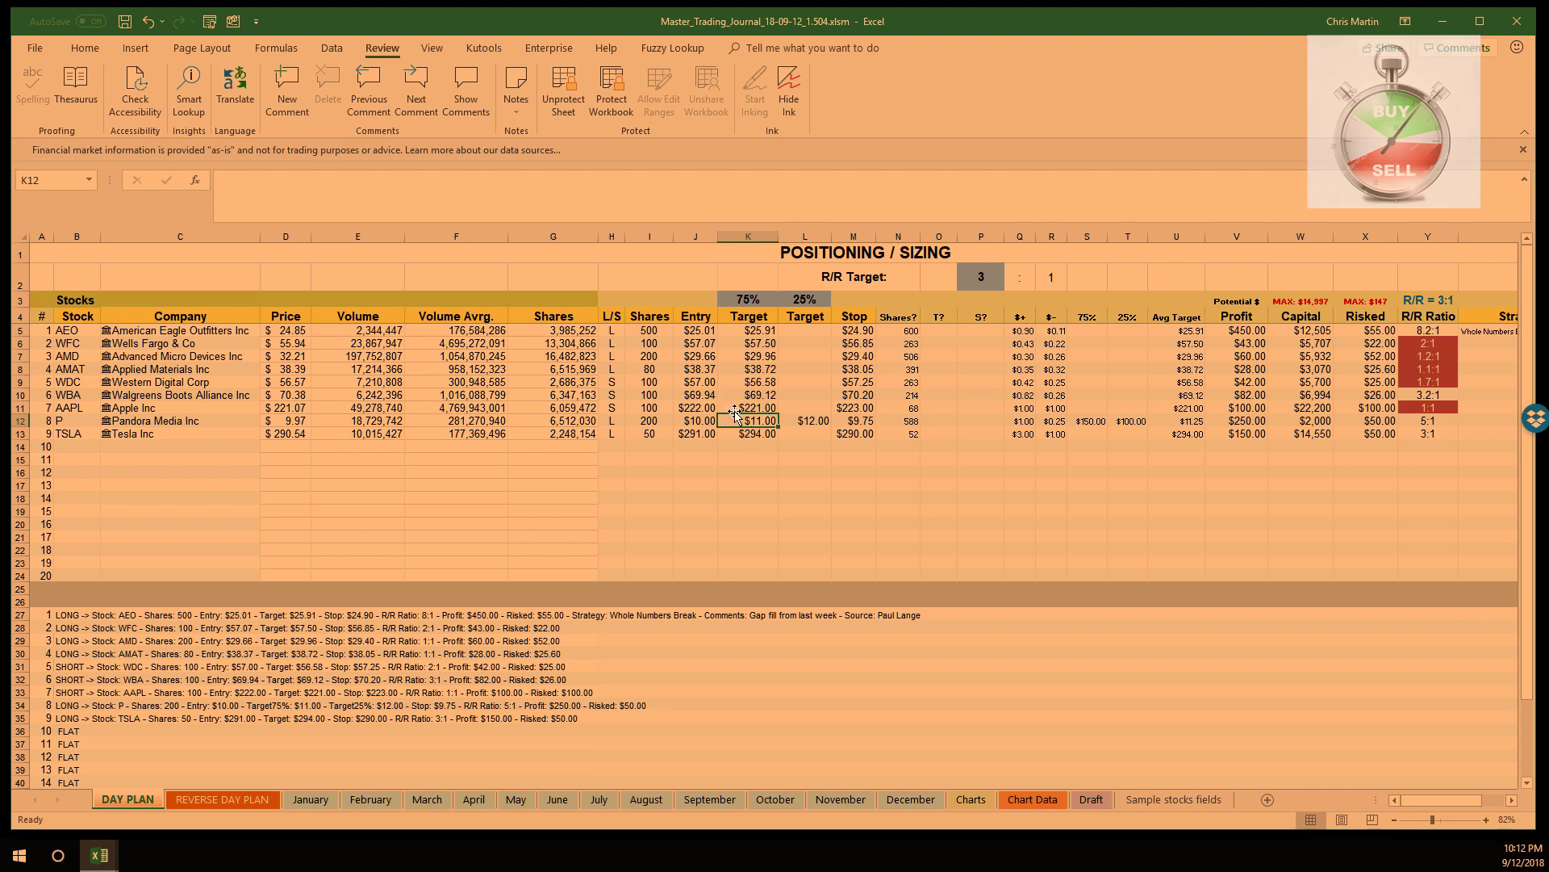
# - Check the AAPL short trade's risked amount and reduce its share count to 20
pyautogui.click(648, 406)
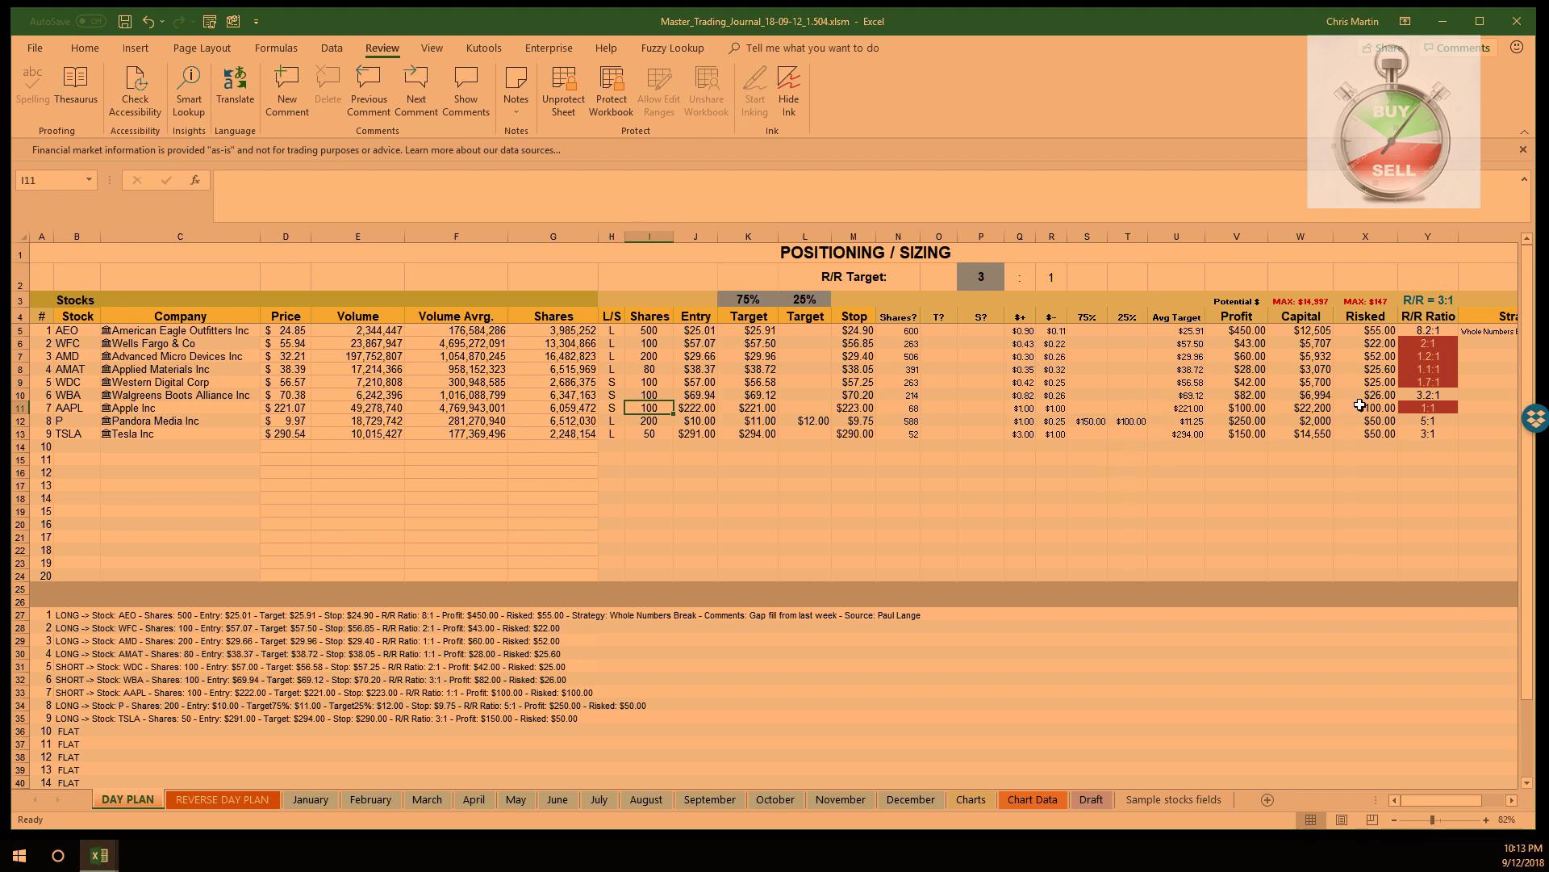
pyautogui.click(1372, 409)
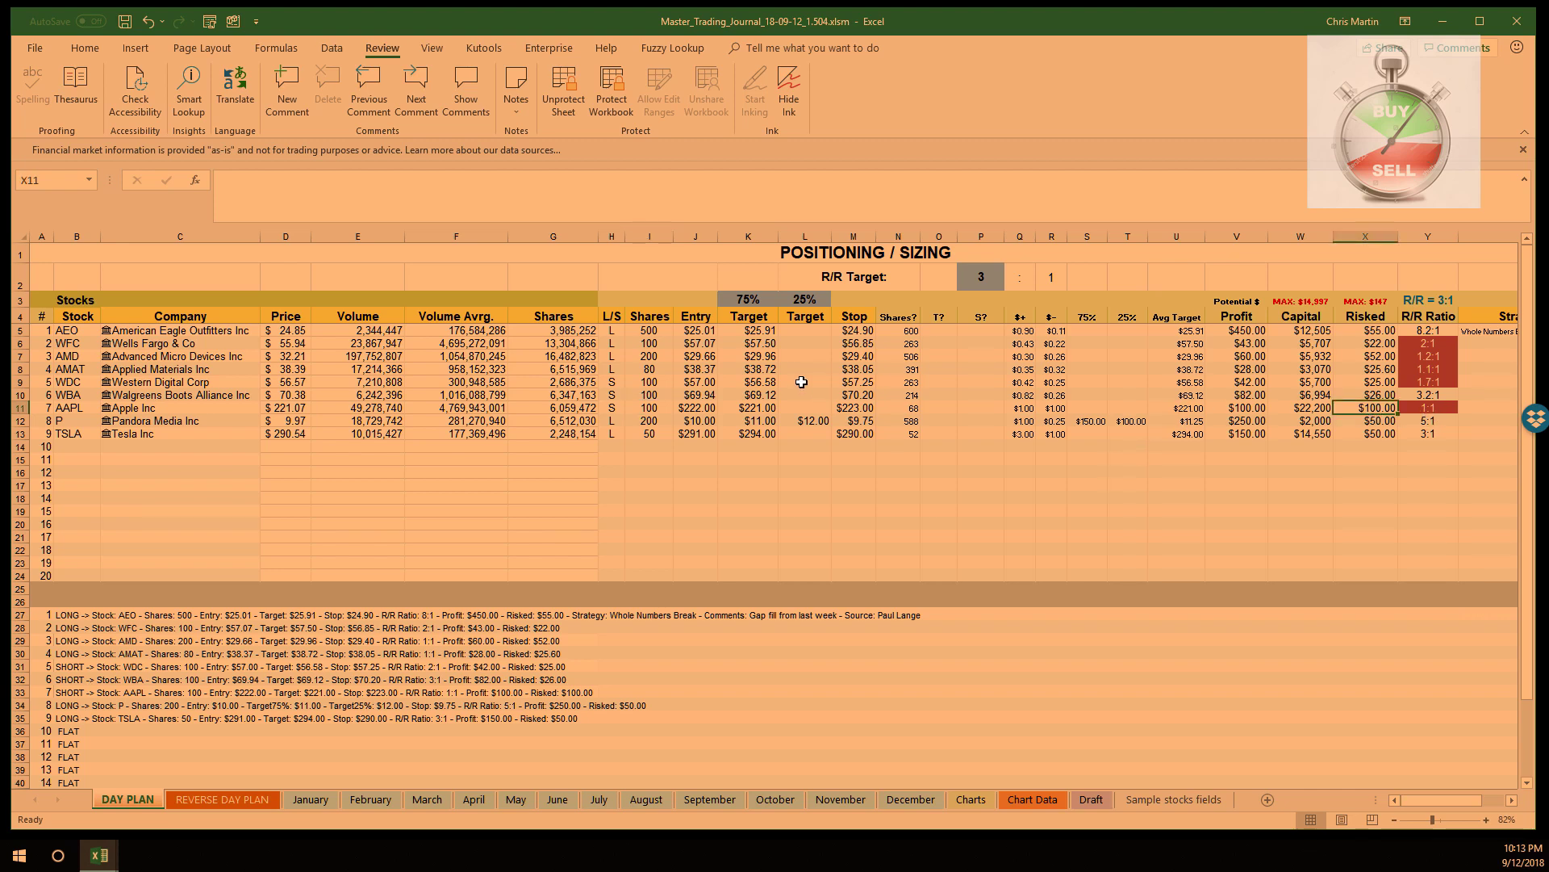
pyautogui.click(654, 410)
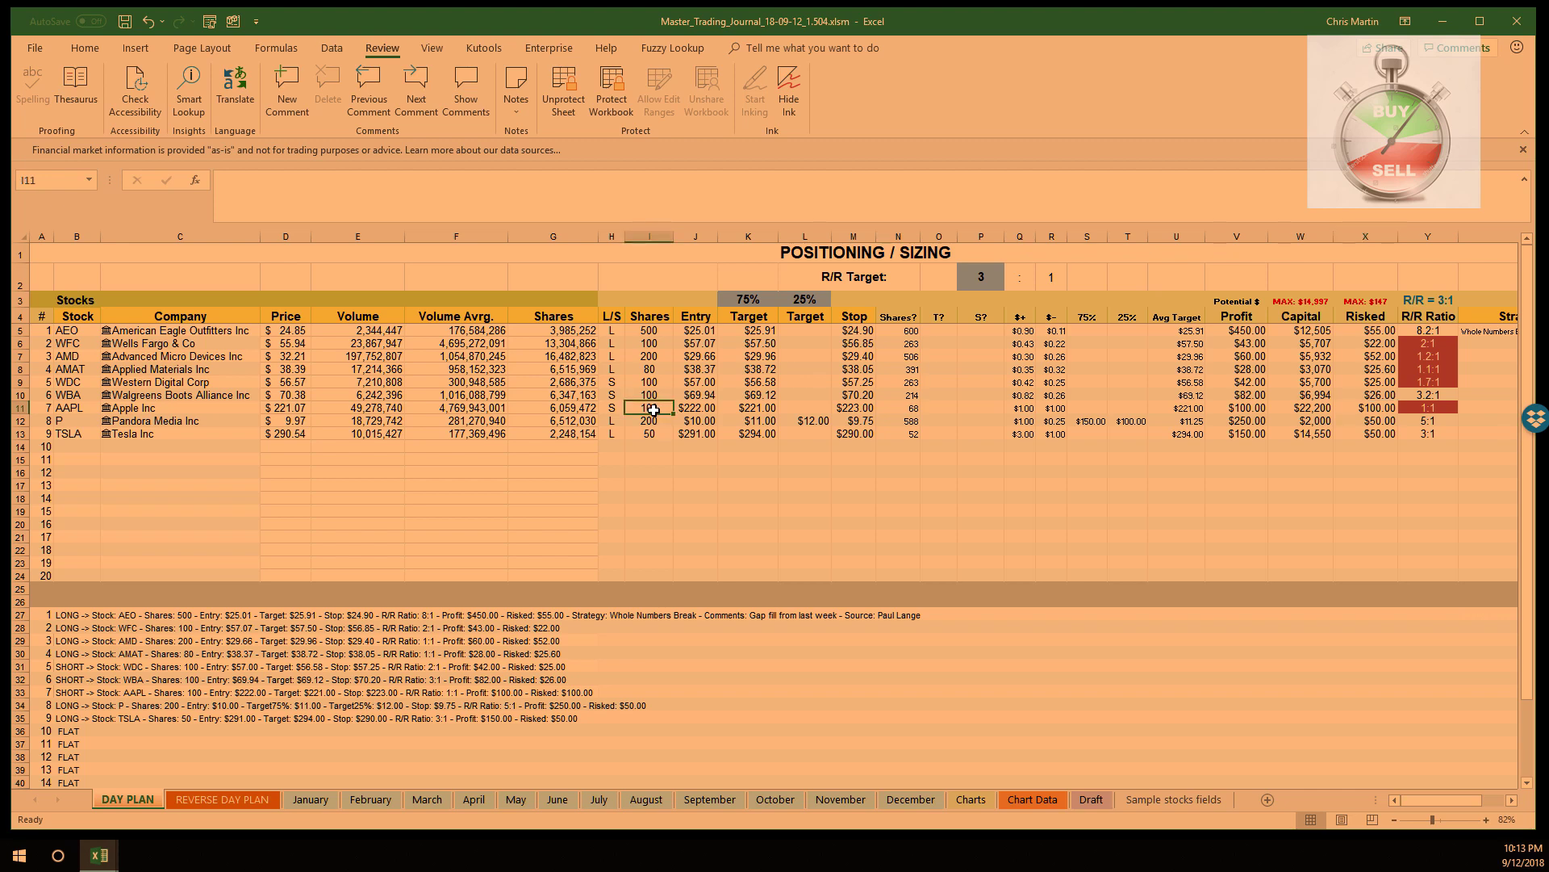
pyautogui.write('20')
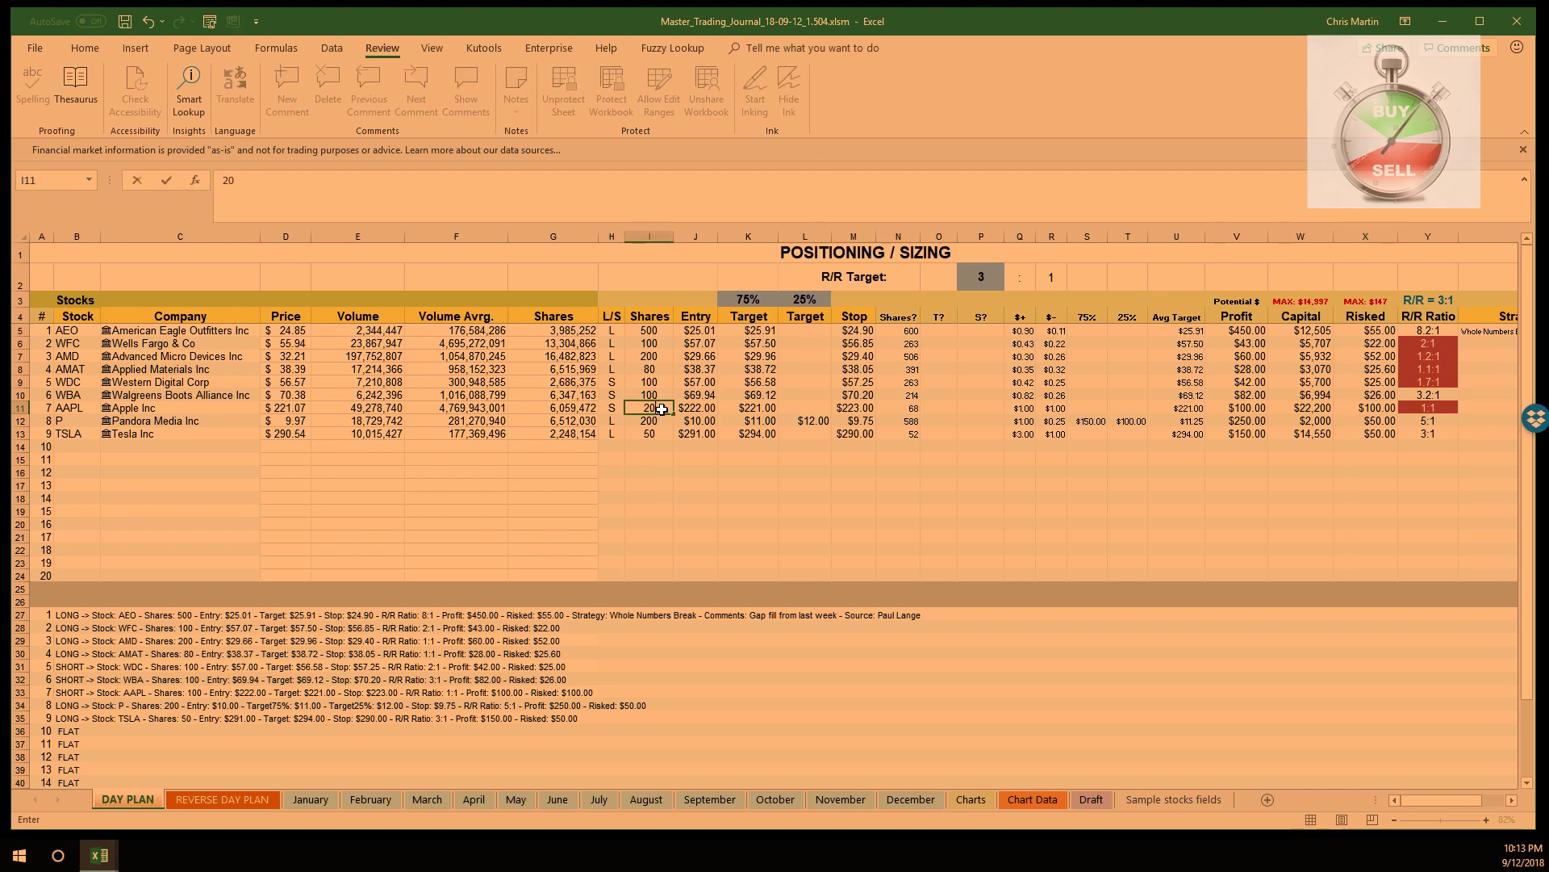
pyautogui.press('Return')
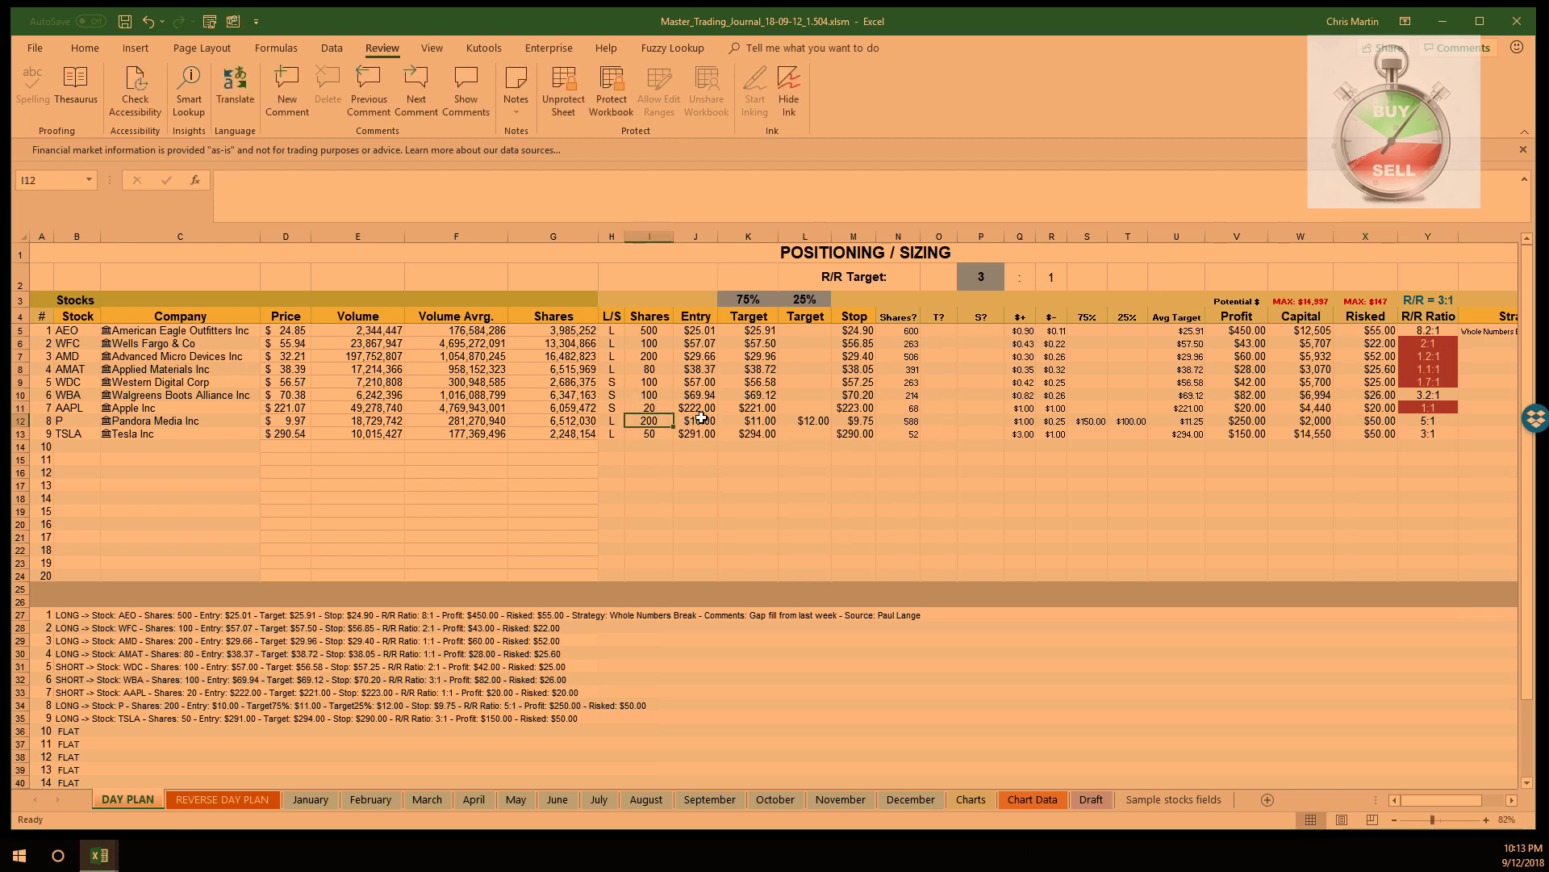
# - Set the AAPL short trade's stop price to 222.5
pyautogui.click(752, 407)
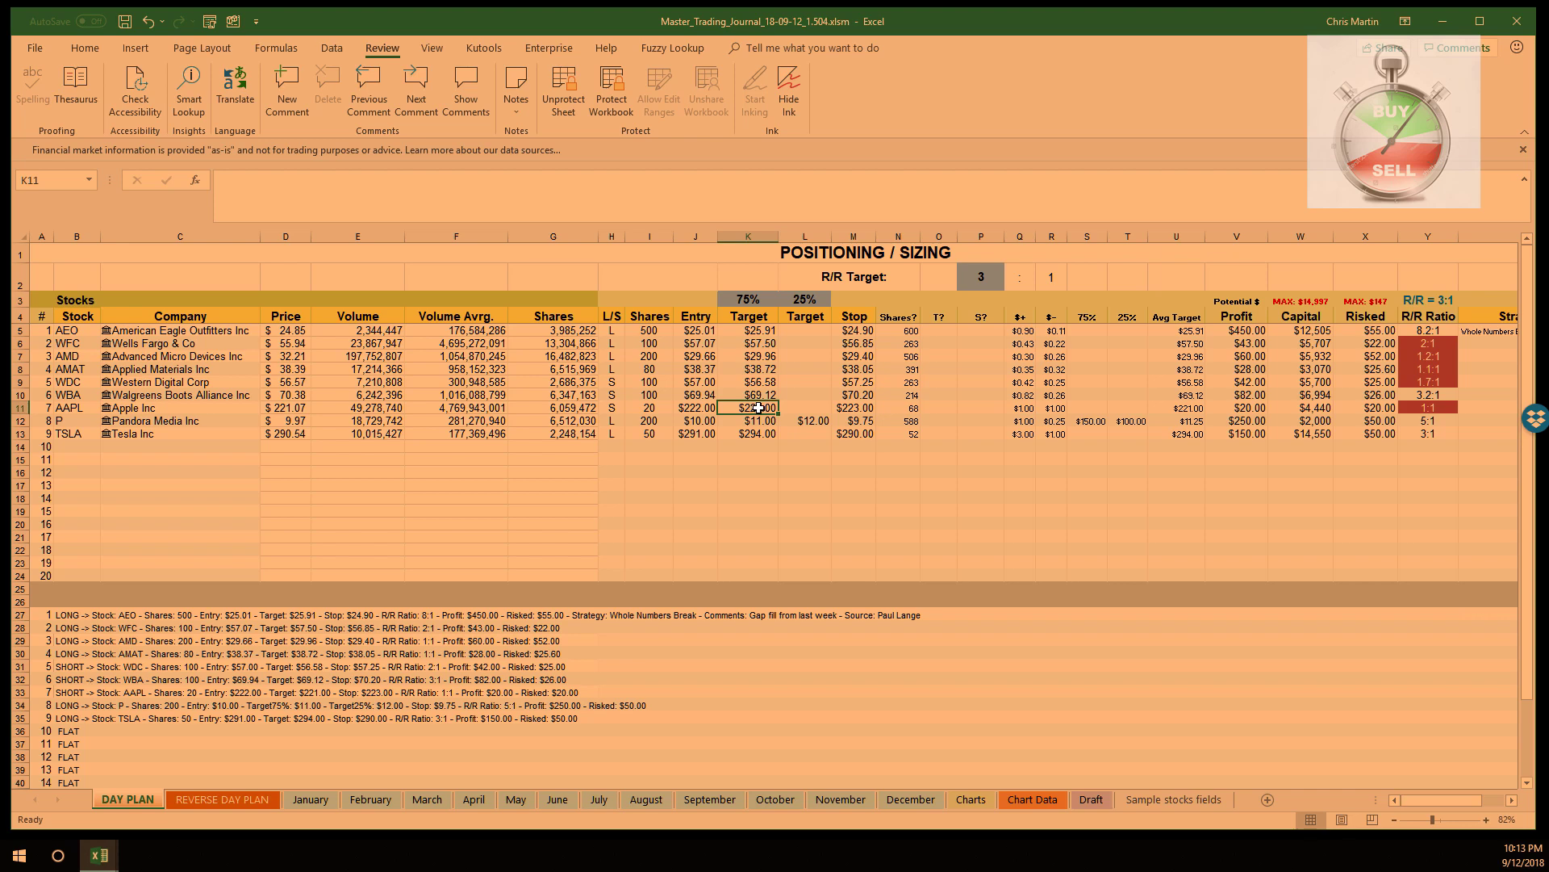
pyautogui.click(857, 409)
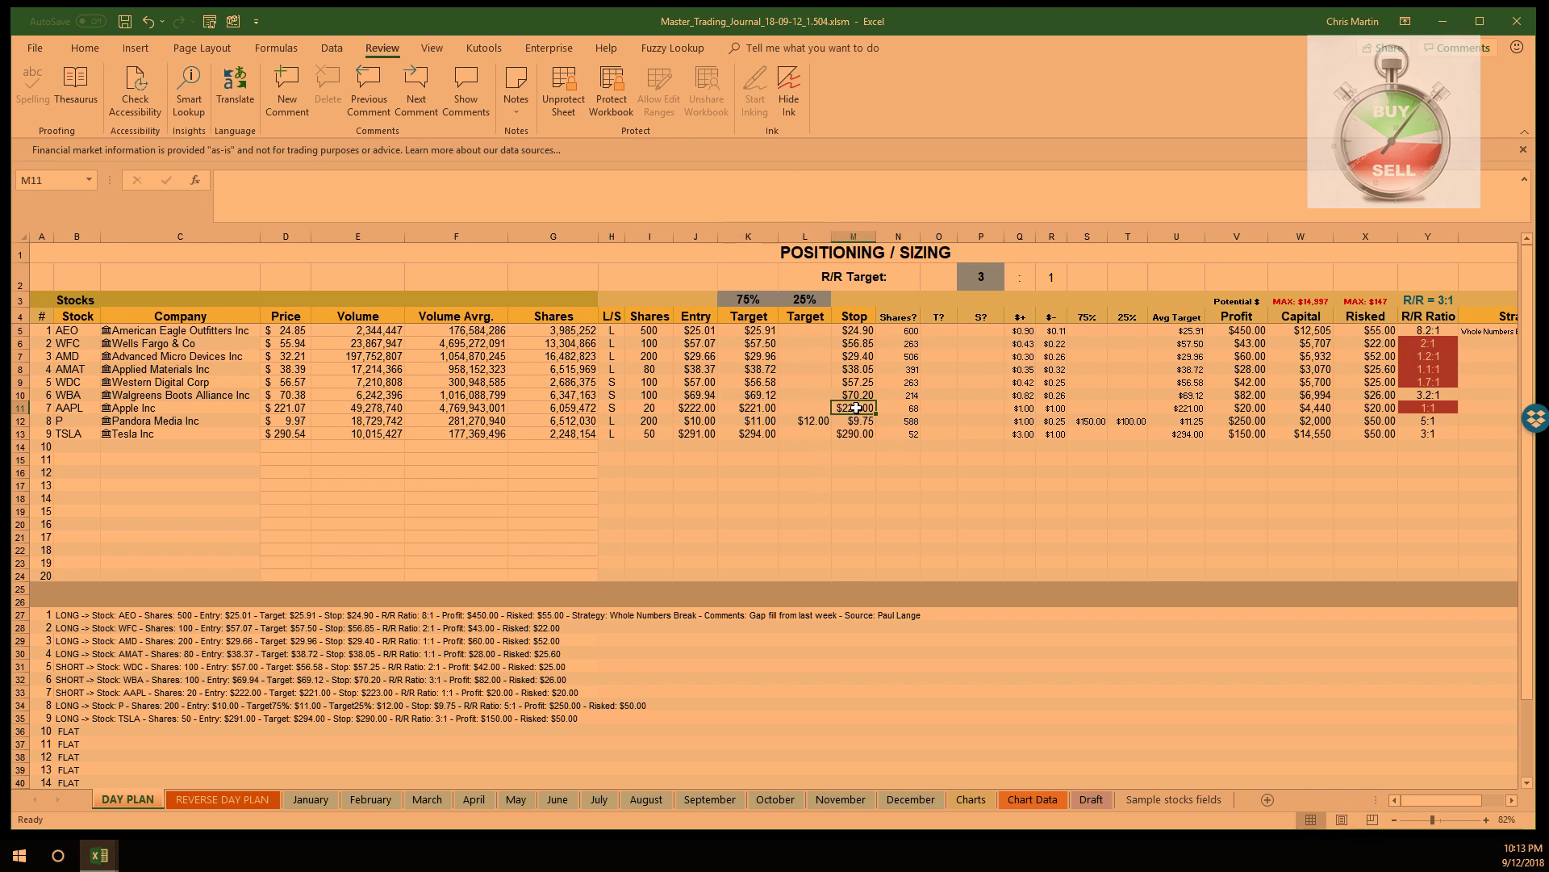
pyautogui.write('222')
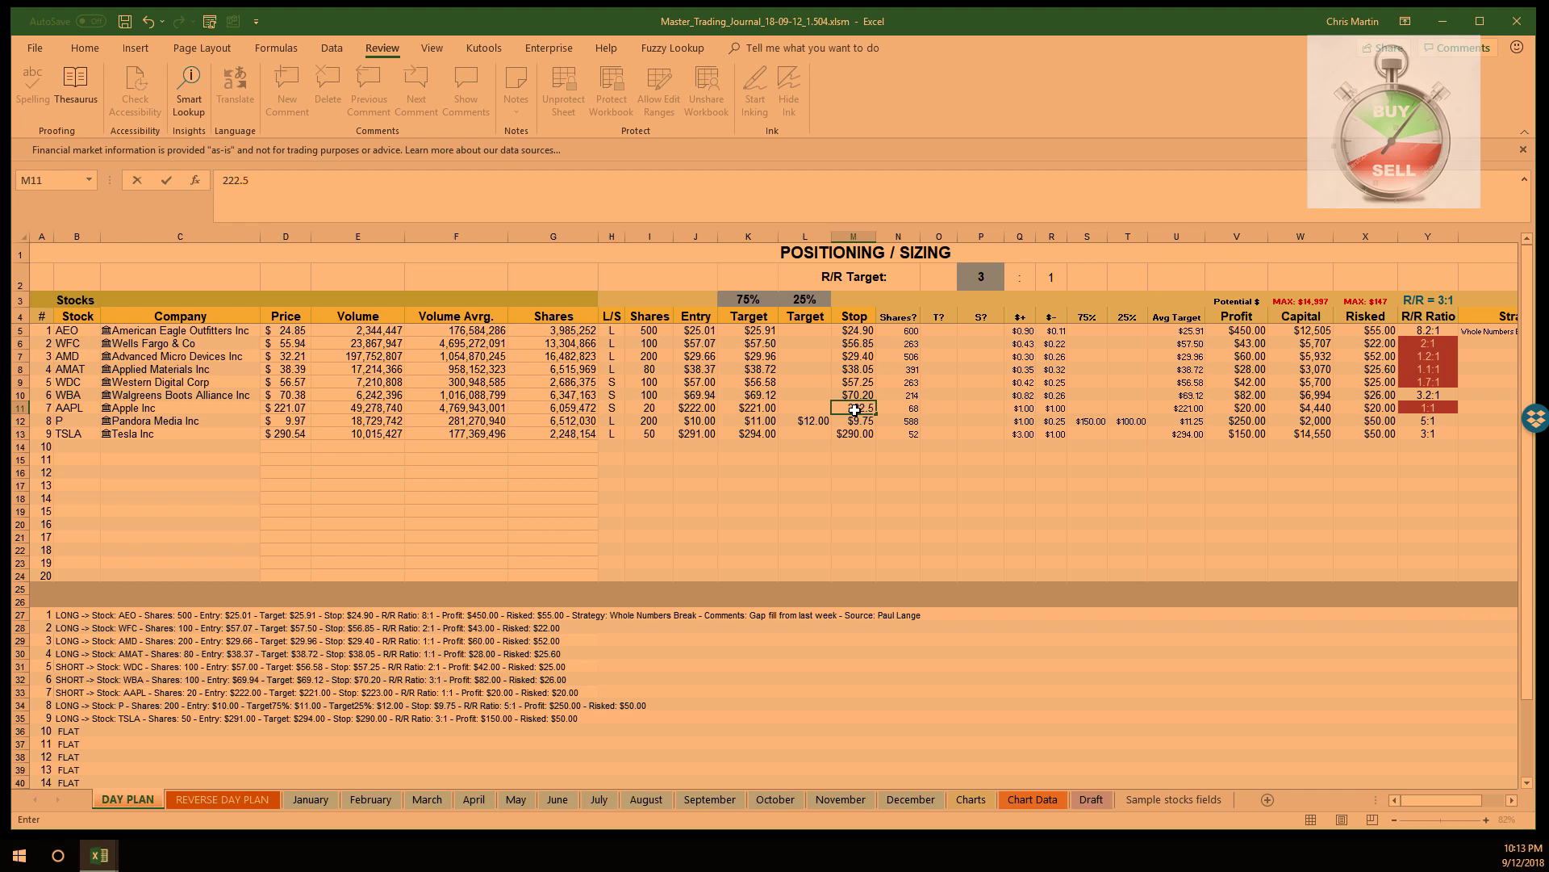
pyautogui.write('.5')
pyautogui.press('Return')
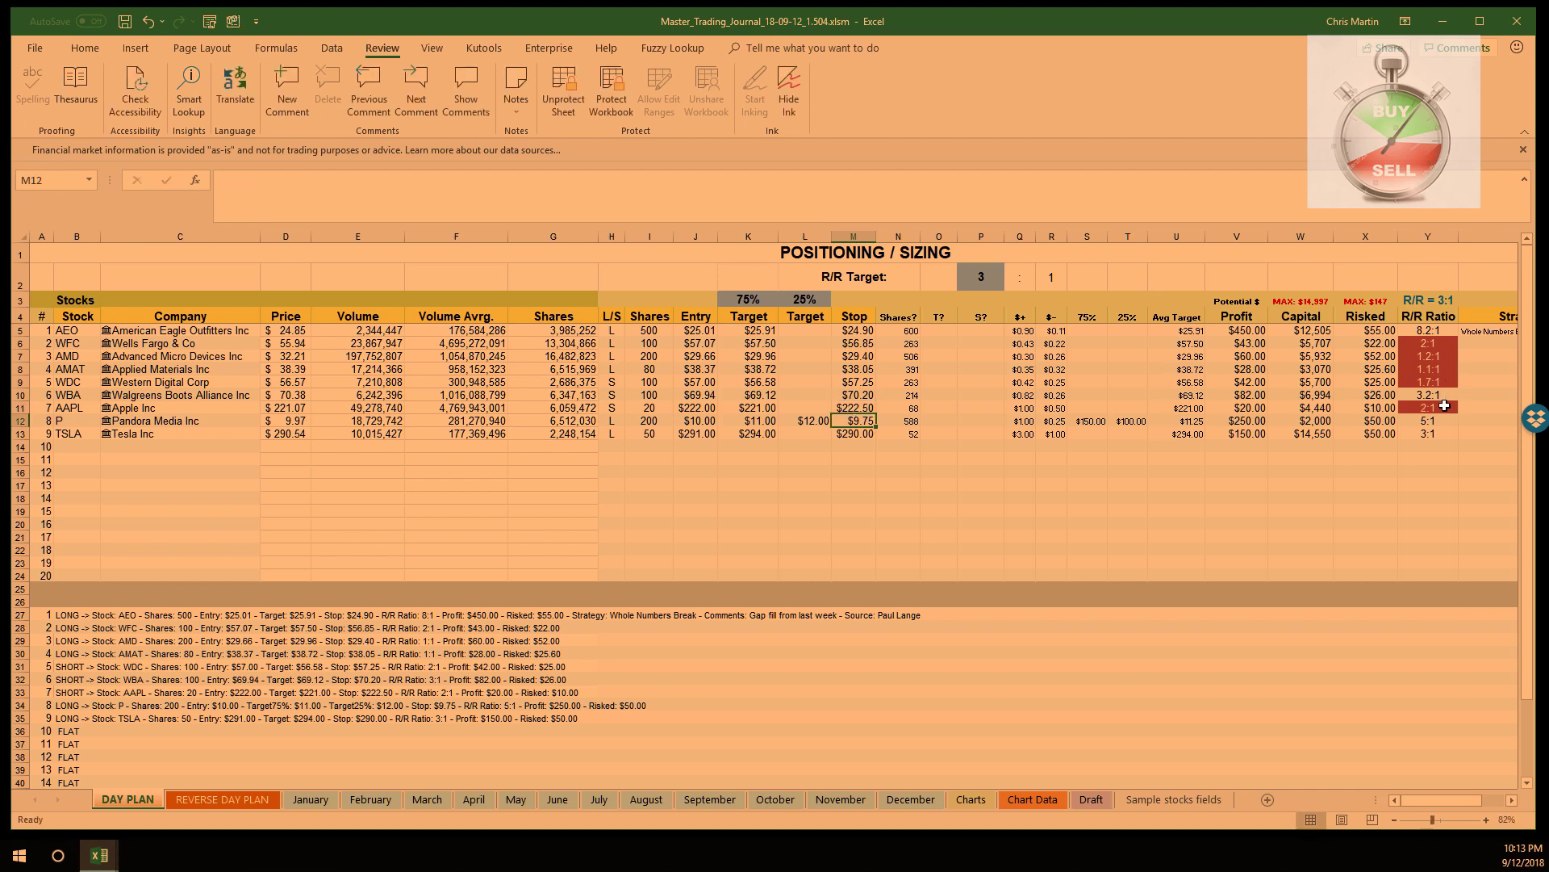
# - Set the R/R target of the positioning sheet to 2:1
pyautogui.click(978, 279)
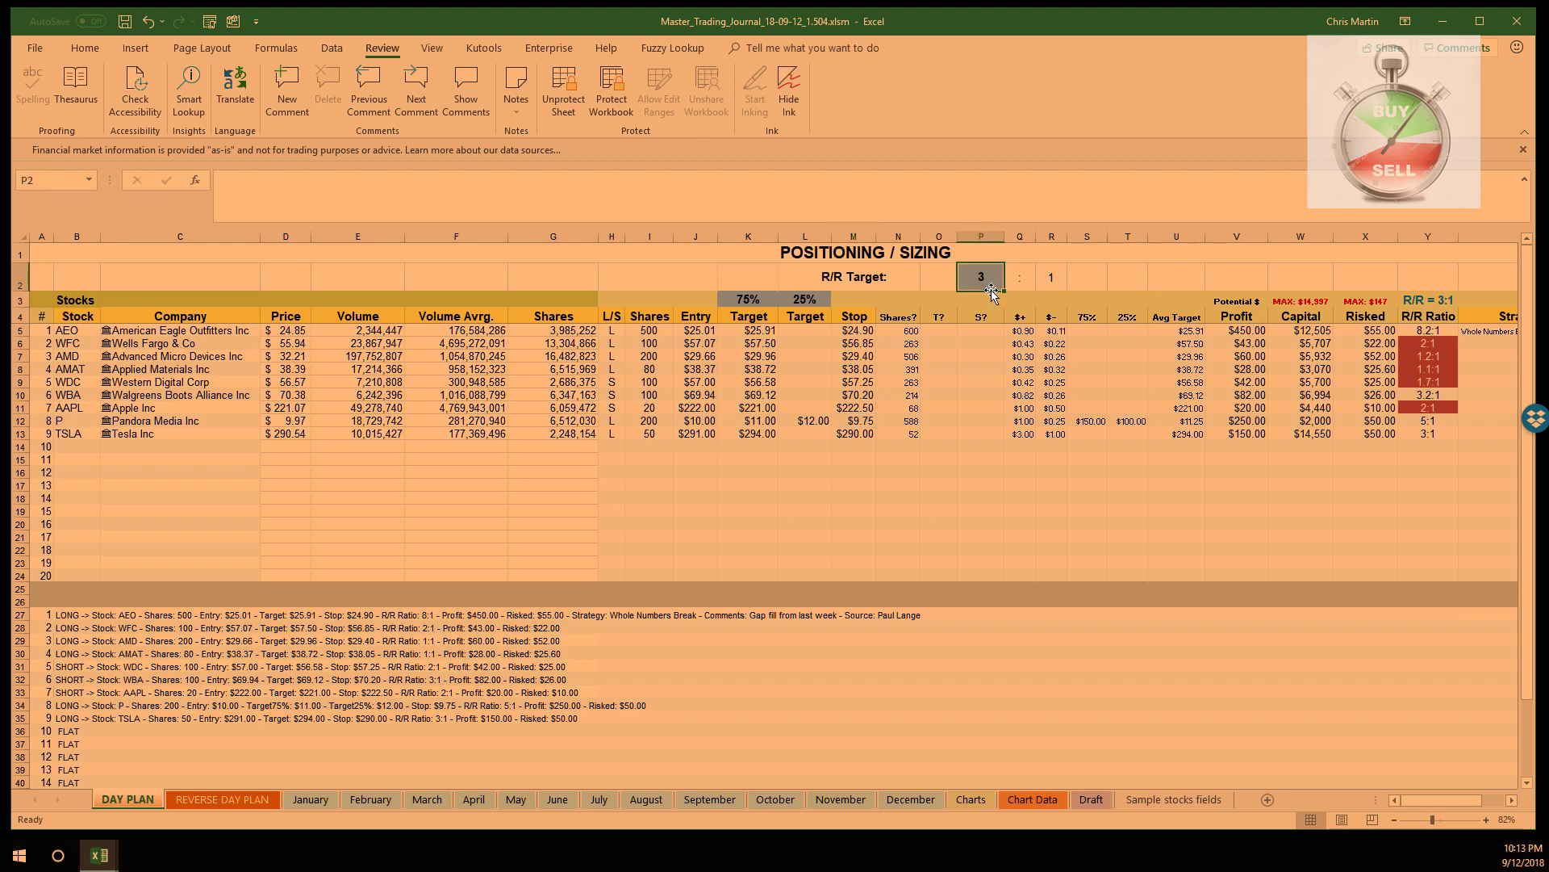
pyautogui.write('2')
pyautogui.press('Return')
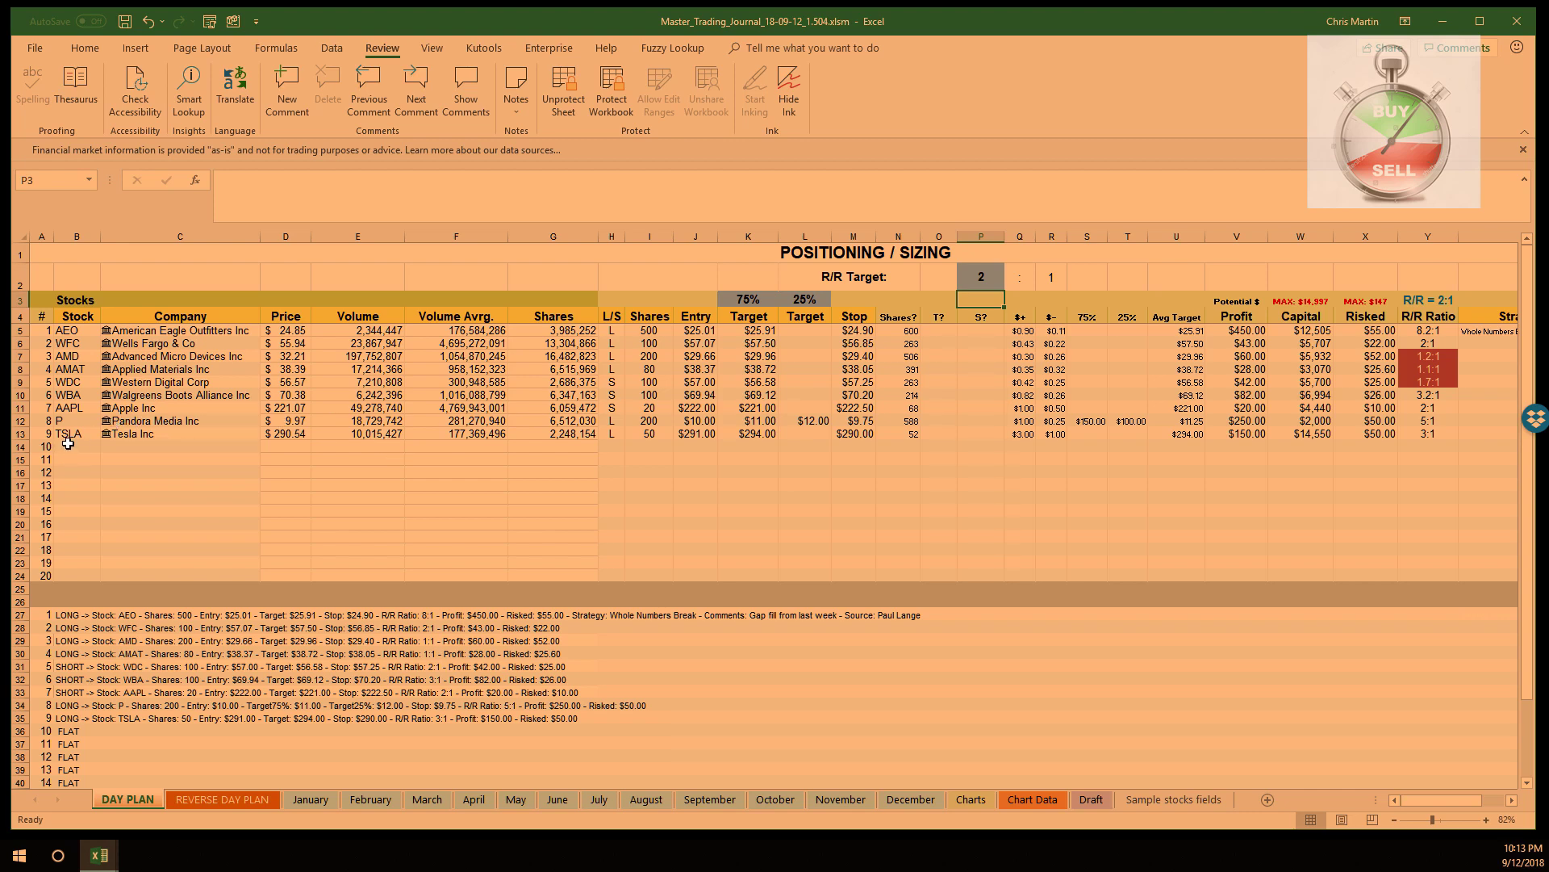
# - Copy the AAPL, P and TSLA trade summary lines from the list below the positioning table
pyautogui.scroll(-3, 202, 529)
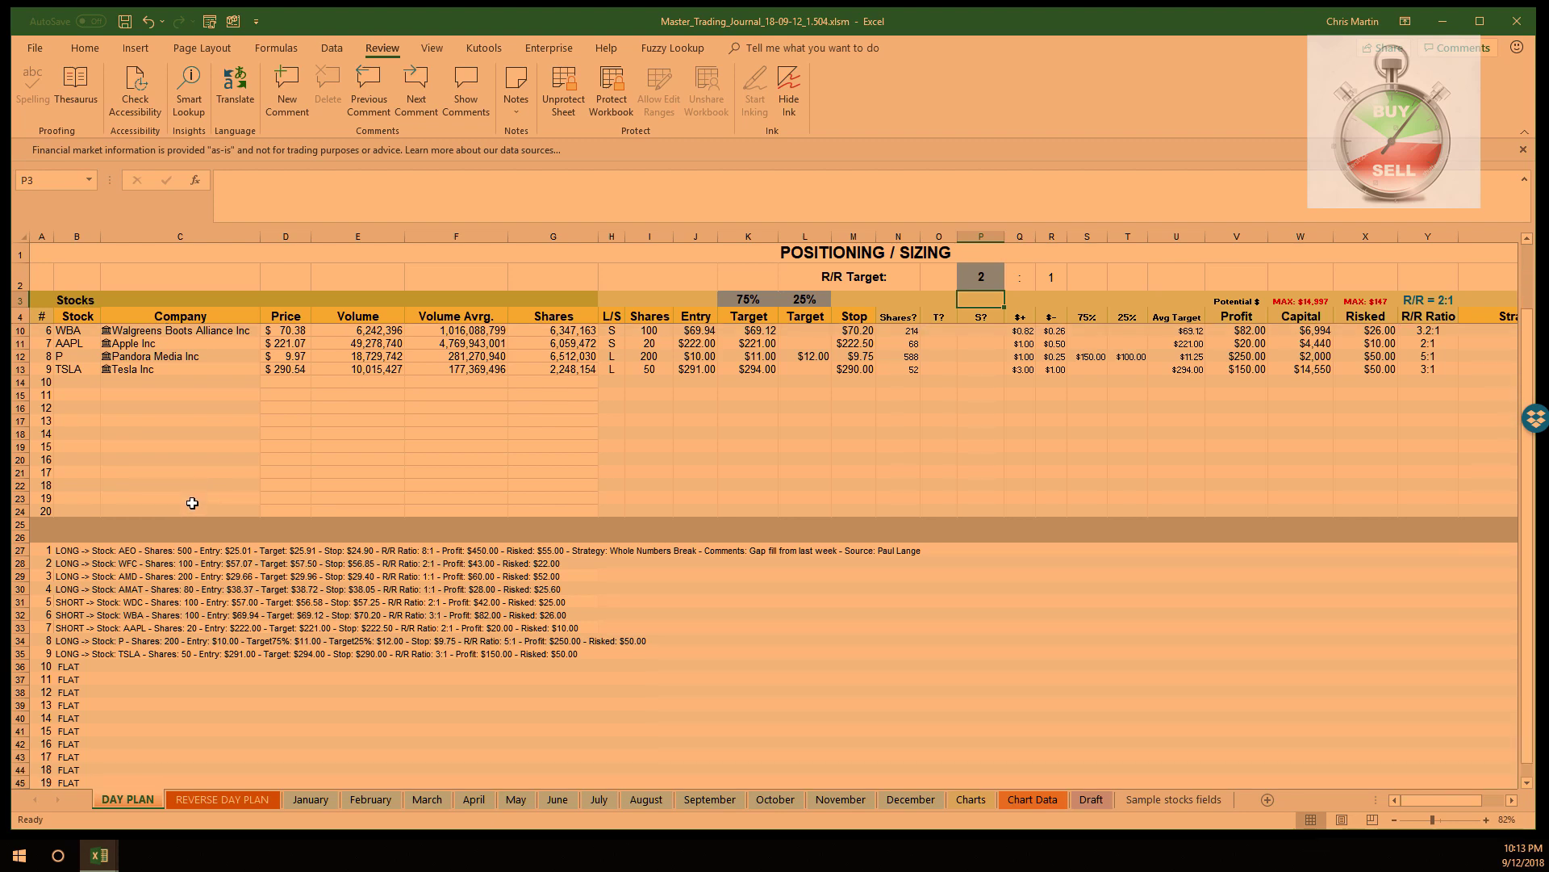
pyautogui.scroll(-1, 129, 476)
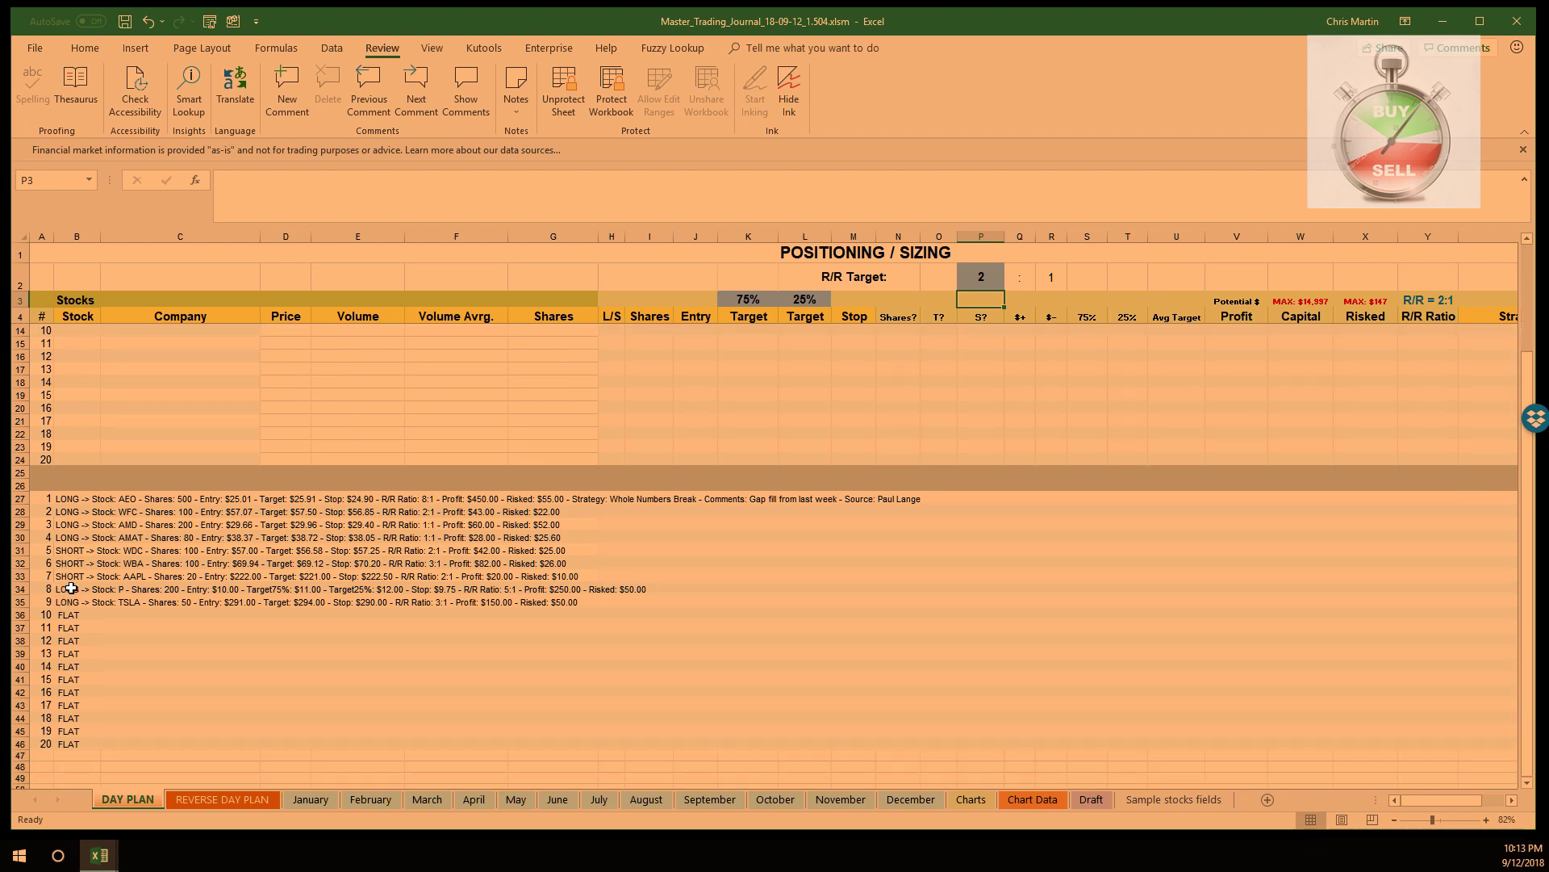
pyautogui.scroll(1, 68, 589)
pyautogui.moveTo(67, 600); pyautogui.dragTo(65, 619)
pyautogui.hotkey('ctrl', 'c')
pyautogui.rightClick(67, 618)
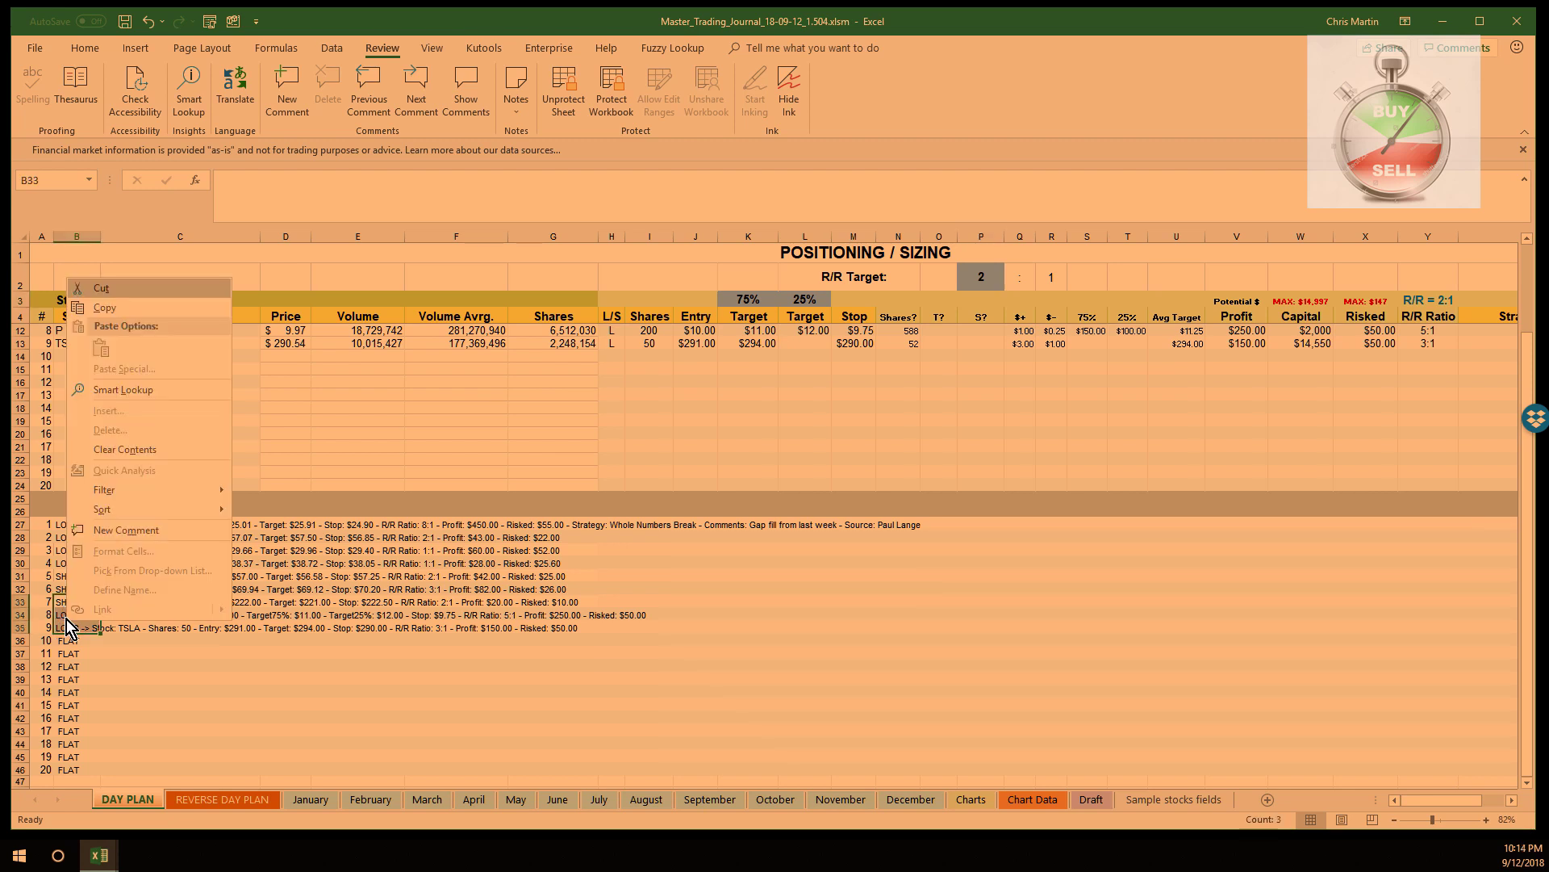
pyautogui.click(97, 308)
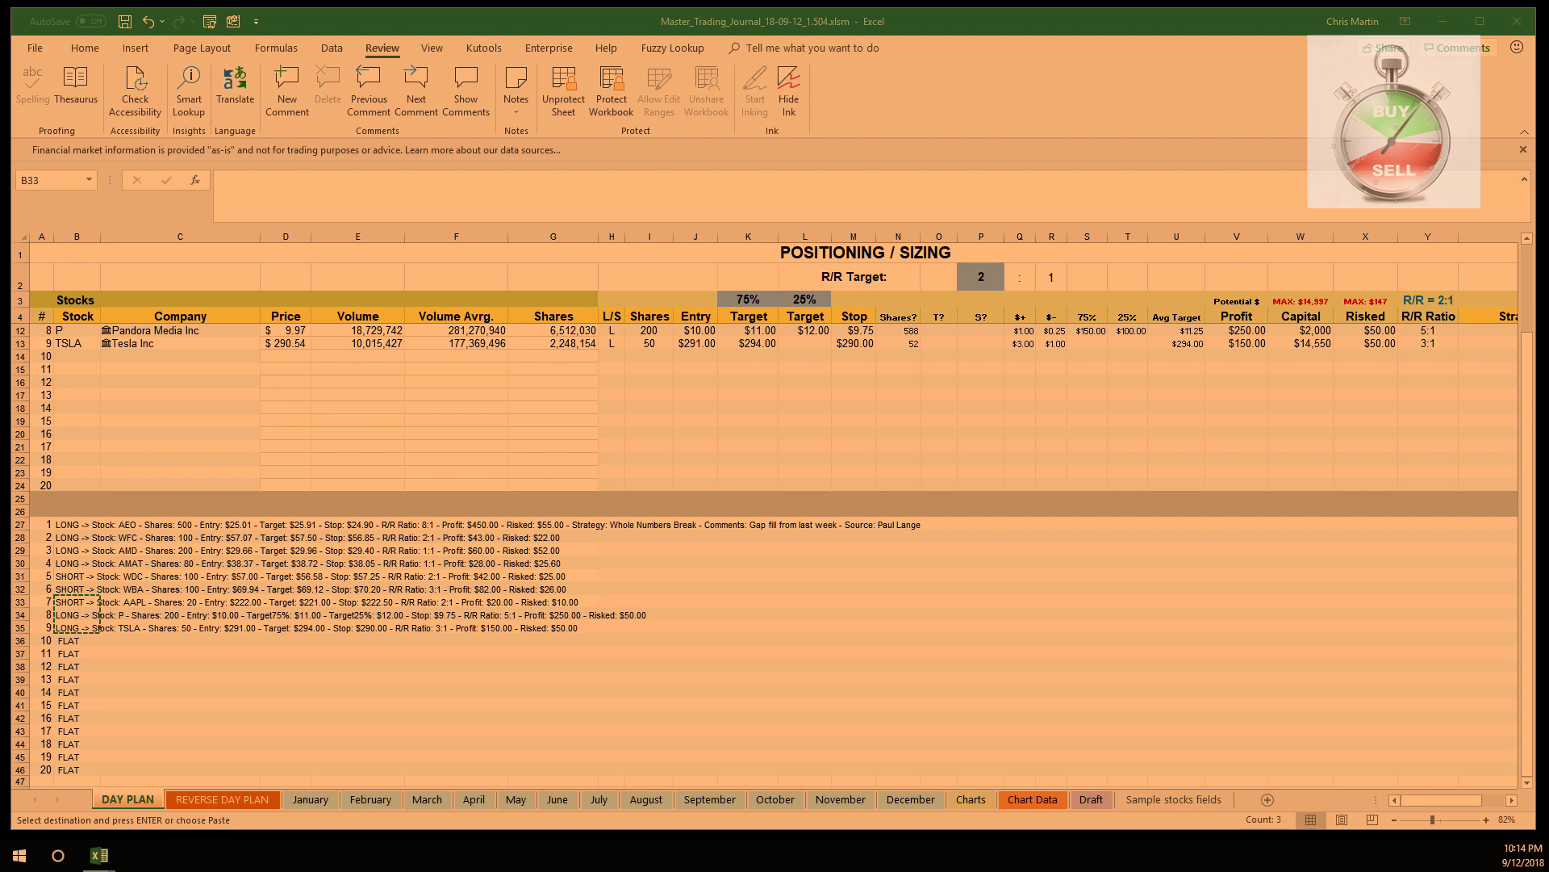
# - Paste the three trade summaries into a blank Notepad document, separate them with blank lines and move Notepad off the workbook
pyautogui.moveTo(686, 870); pyautogui.dragTo(506, 208)
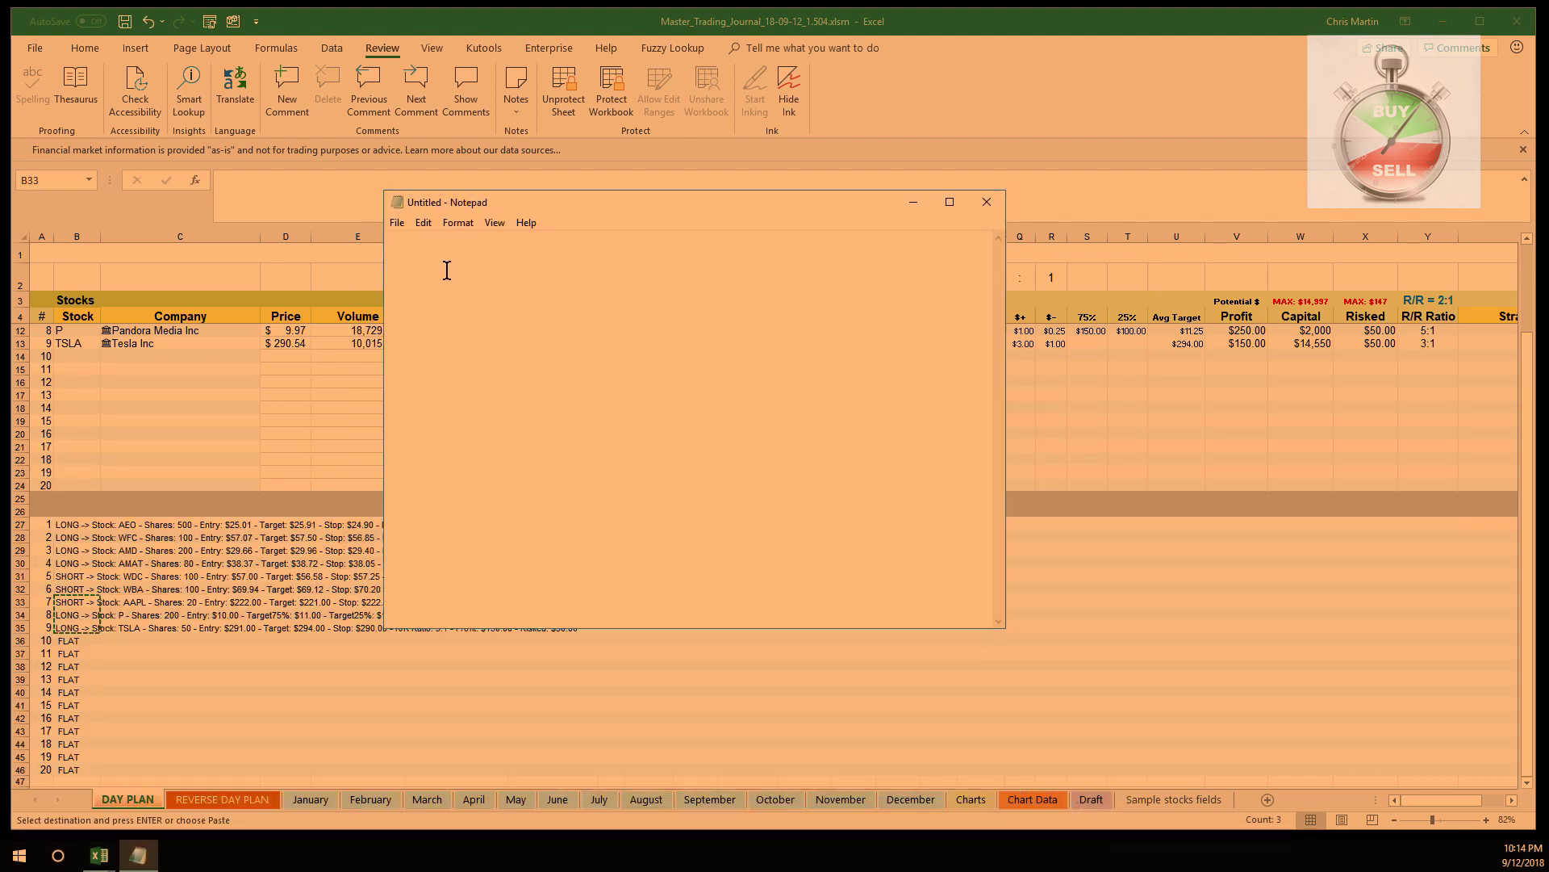
pyautogui.rightClick(442, 260)
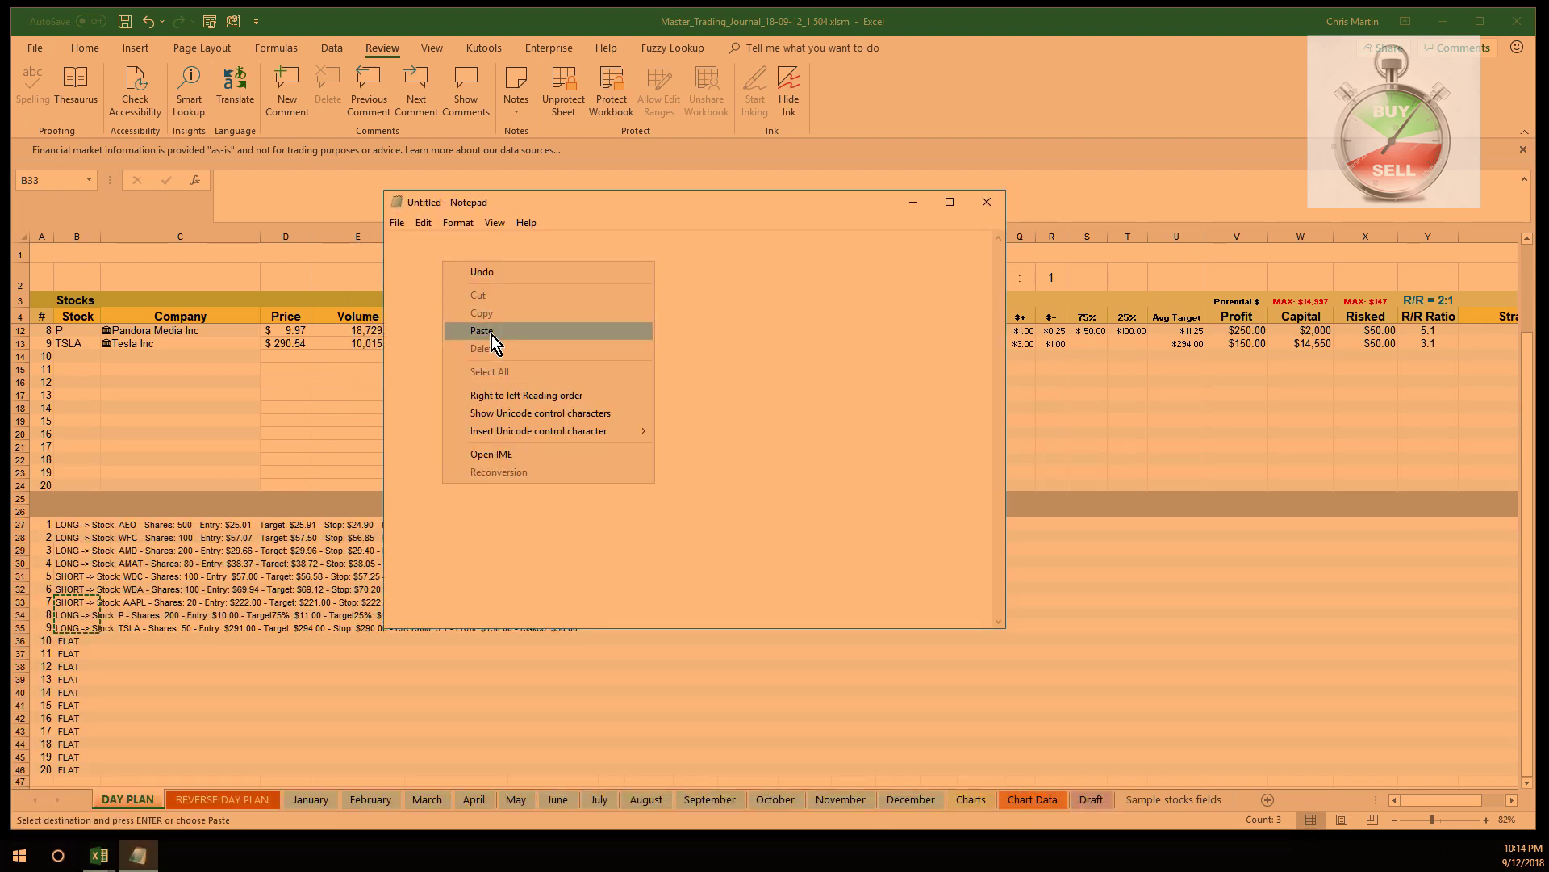
pyautogui.click(491, 335)
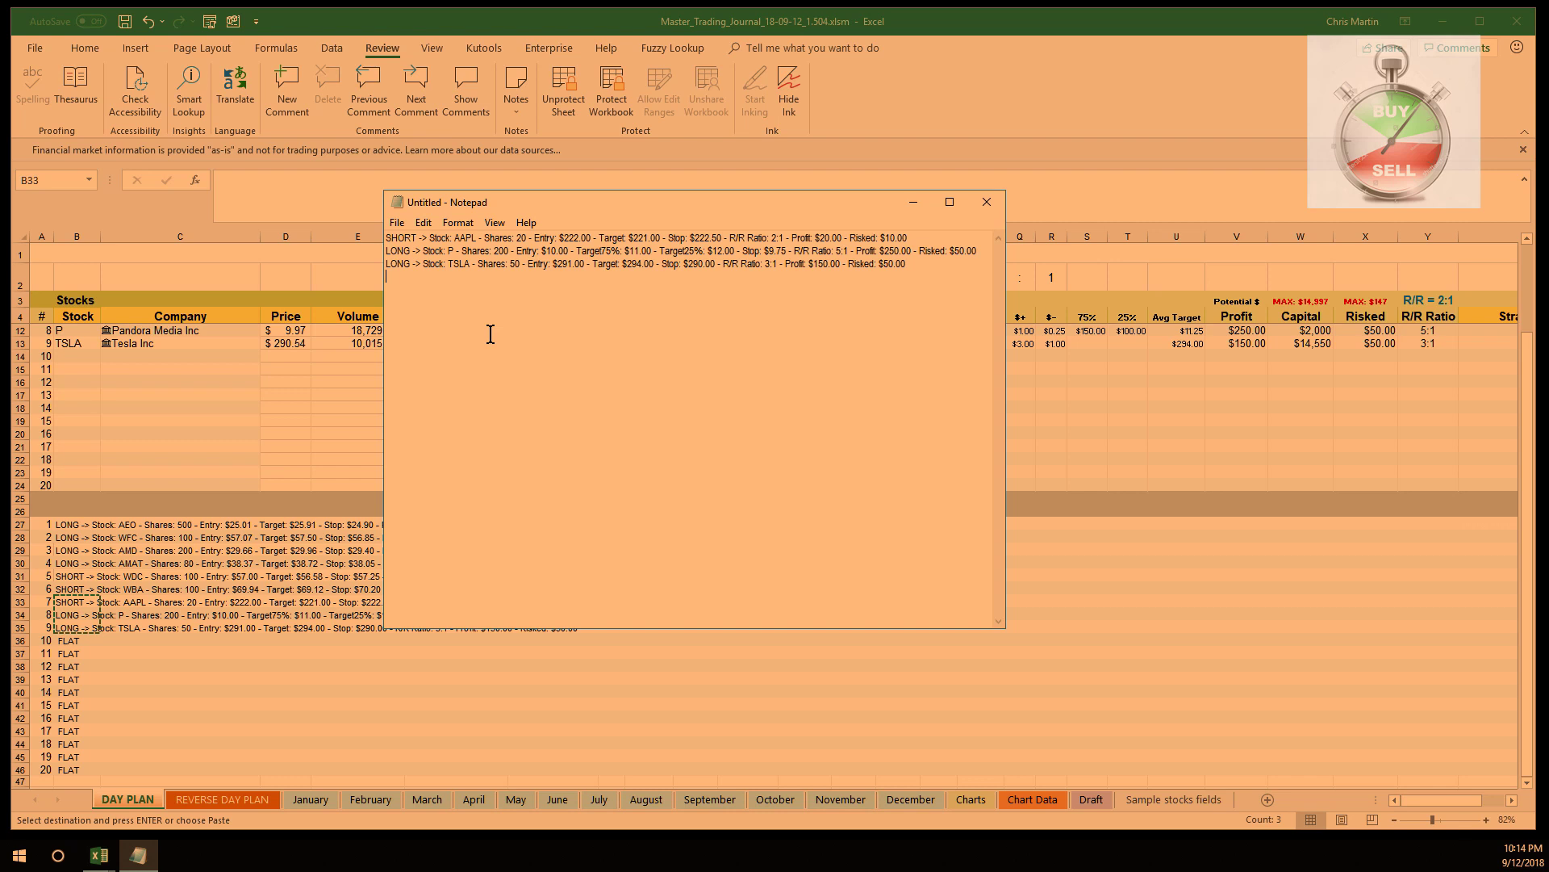
pyautogui.click(387, 251)
pyautogui.press('Return')
pyautogui.press('Return')
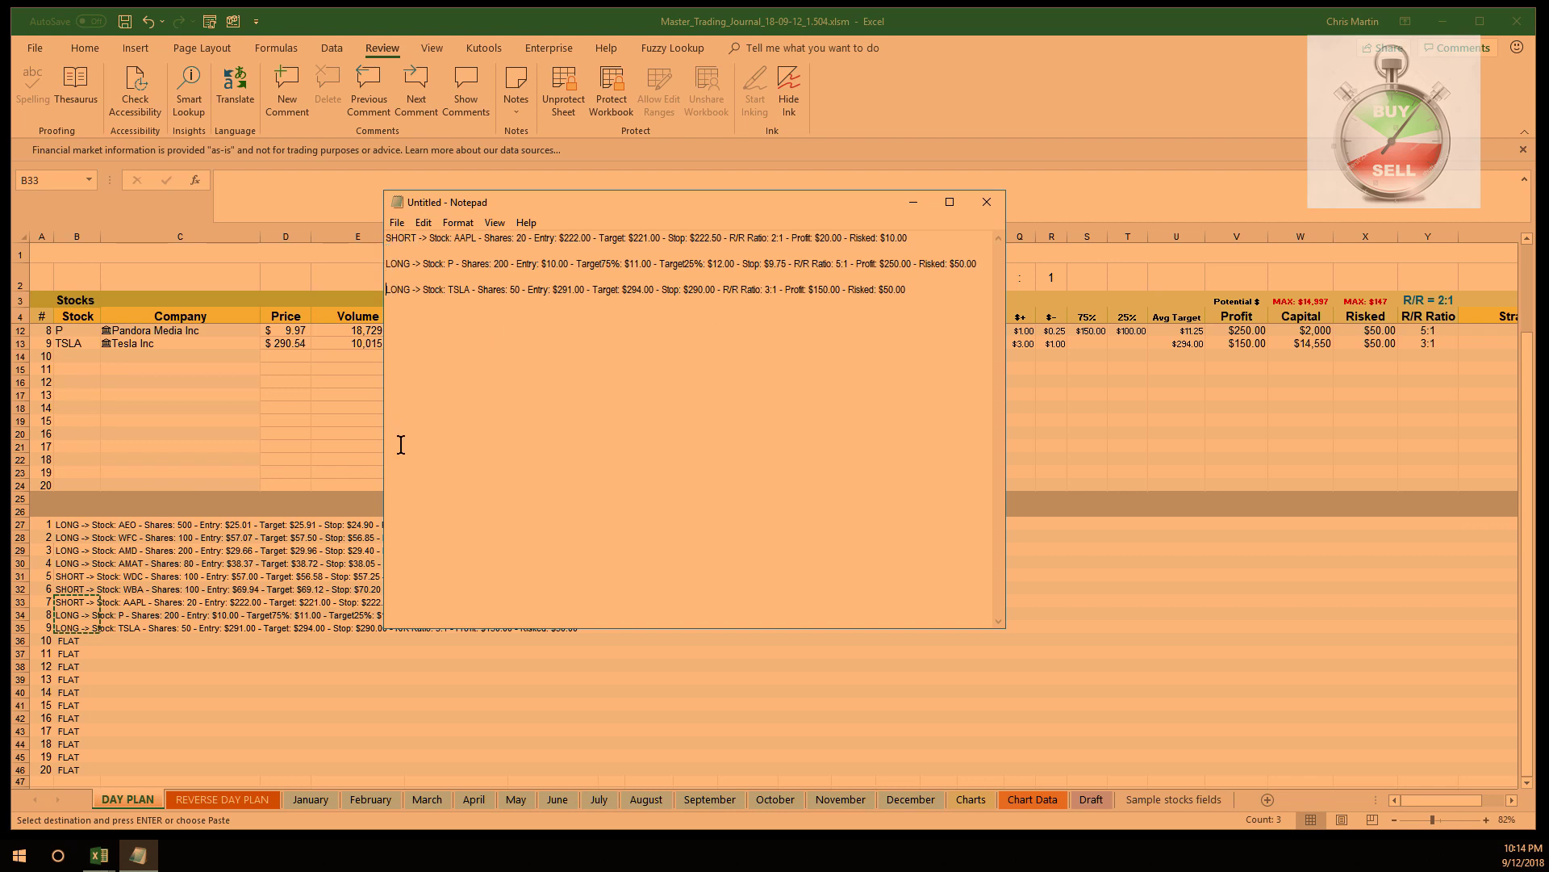
pyautogui.moveTo(826, 206); pyautogui.dragTo(1, 291)
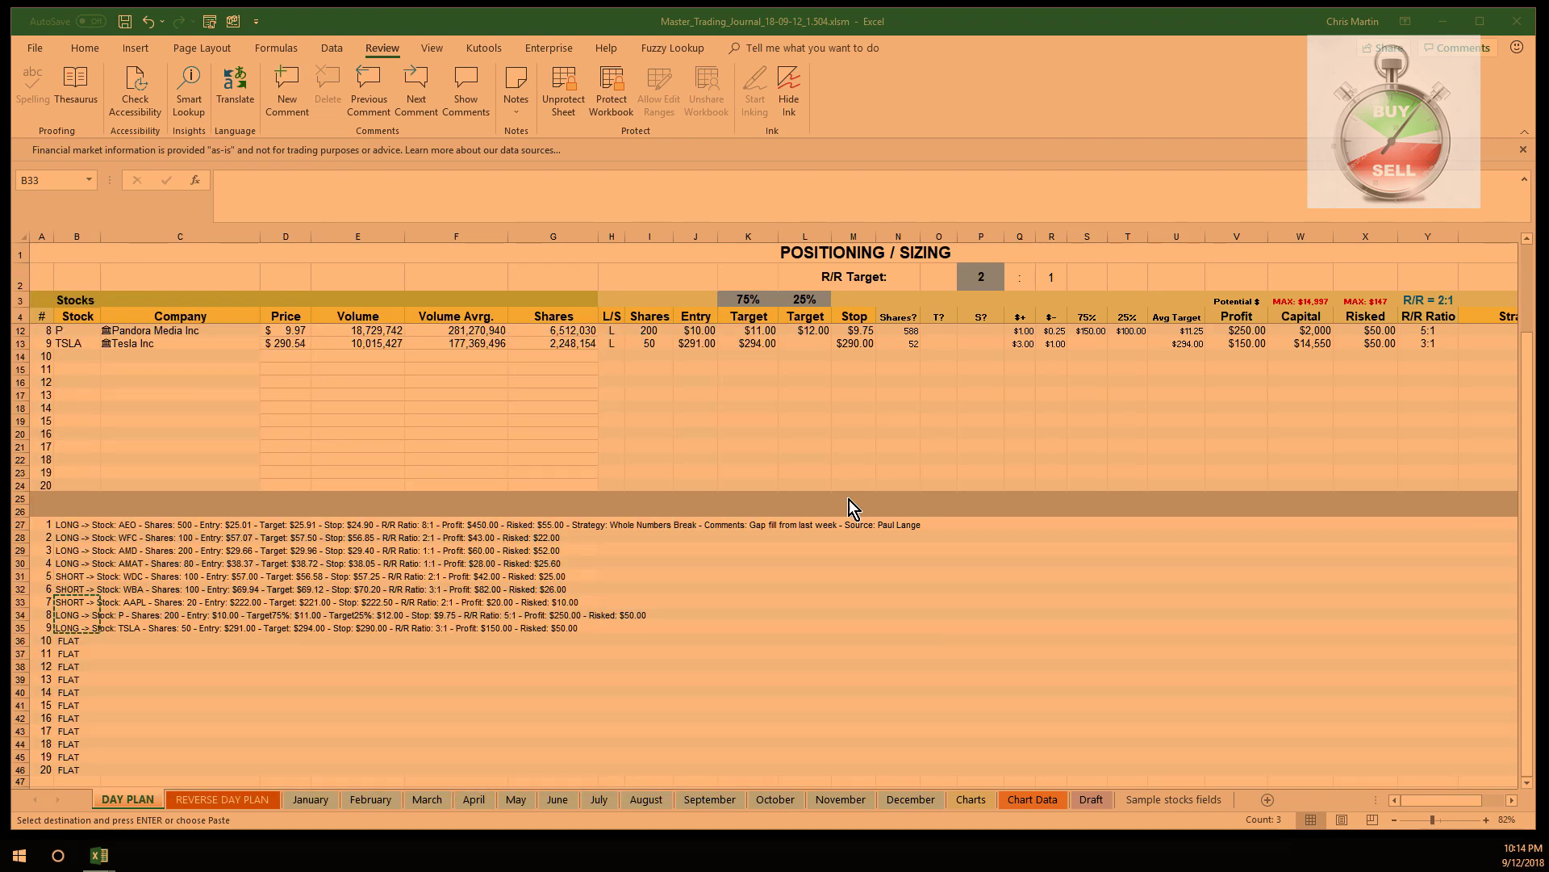
# - Set the strategy of the TSLA trade in row 13 to Whole Numbers Break
pyautogui.click(1436, 802)
pyautogui.moveTo(1448, 801); pyautogui.dragTo(1475, 801)
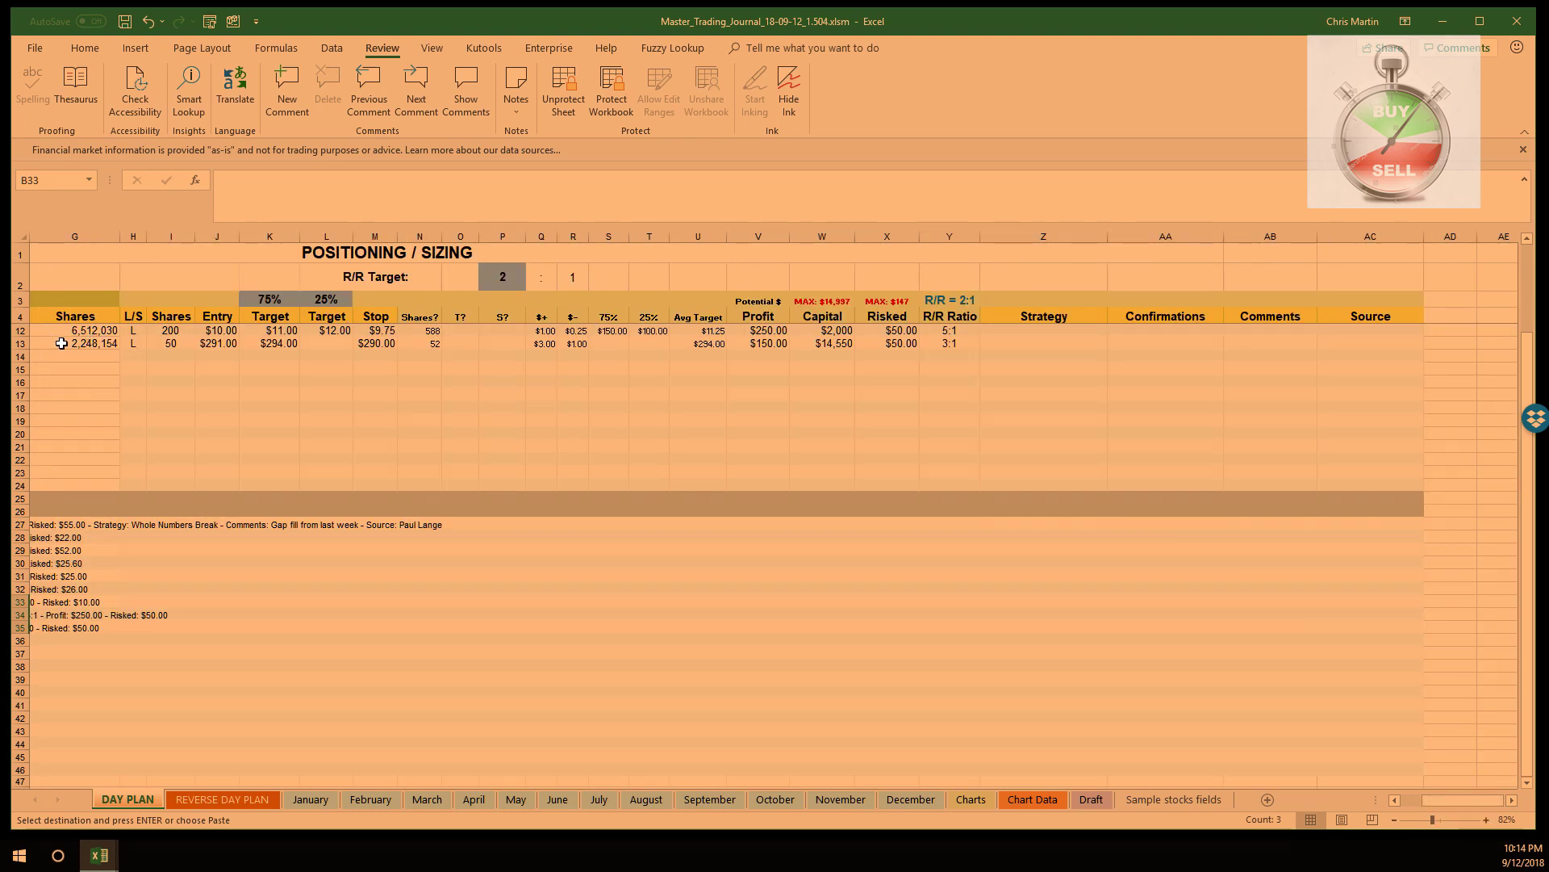
pyautogui.moveTo(62, 343); pyautogui.dragTo(16, 345)
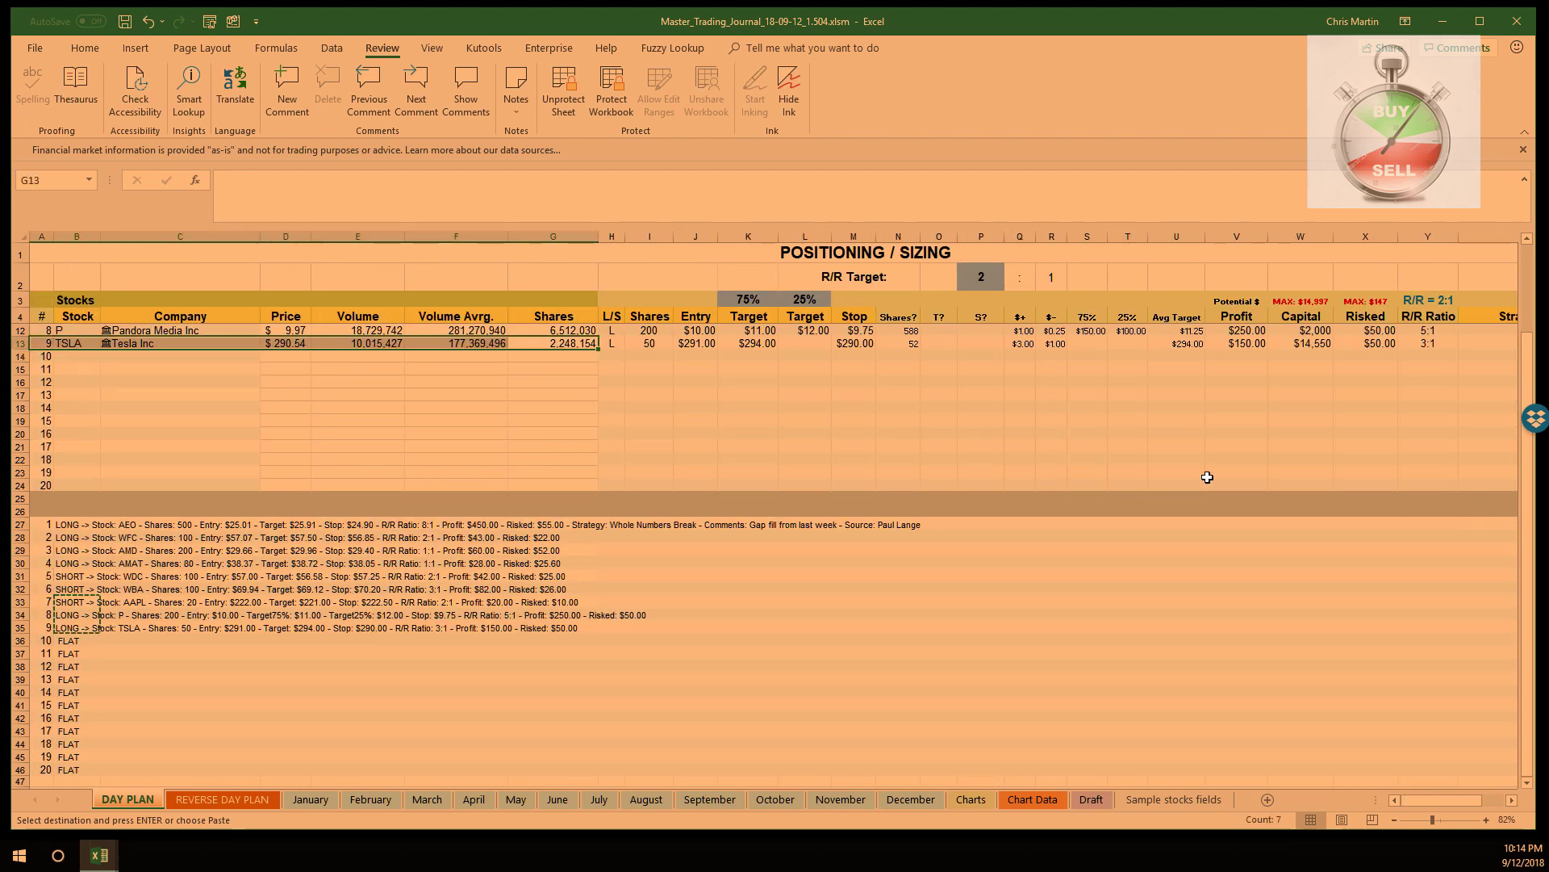
pyautogui.click(1470, 345)
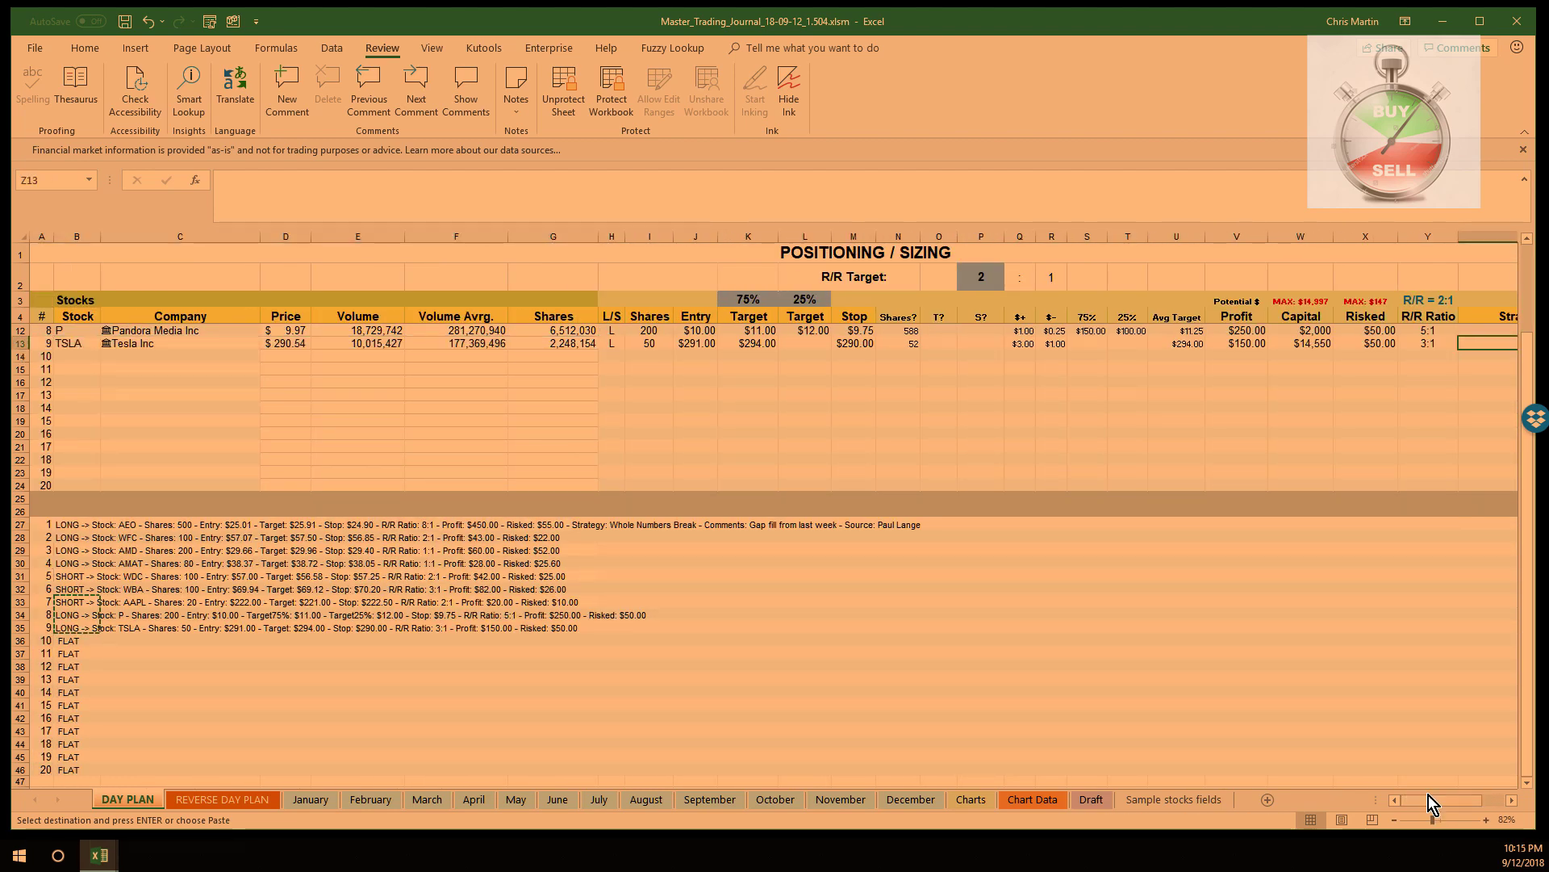
pyautogui.moveTo(1431, 799); pyautogui.dragTo(1460, 796)
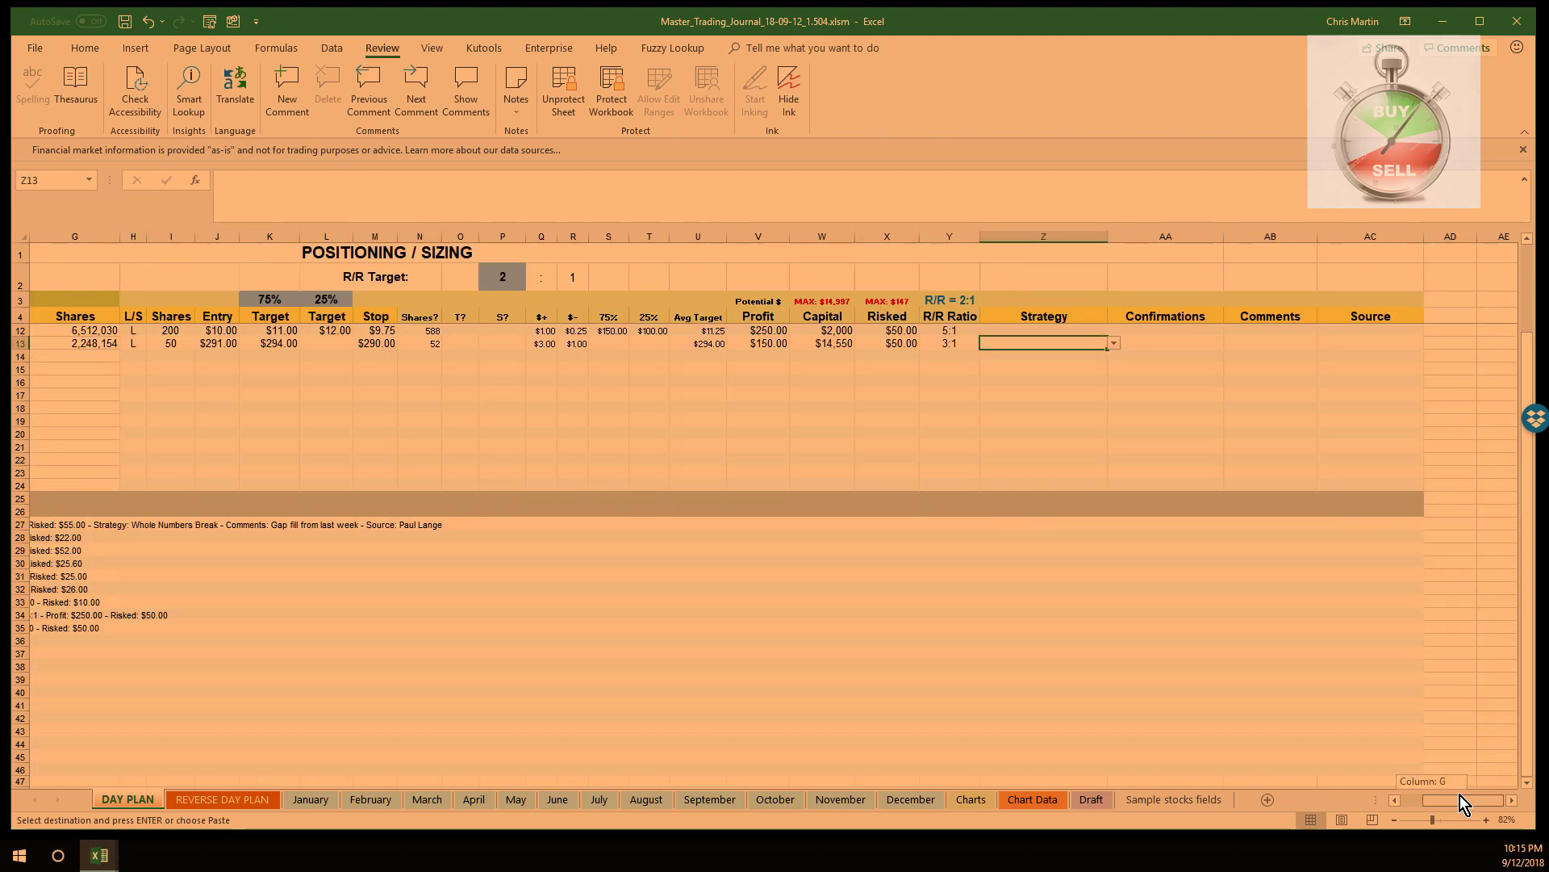
pyautogui.click(1114, 345)
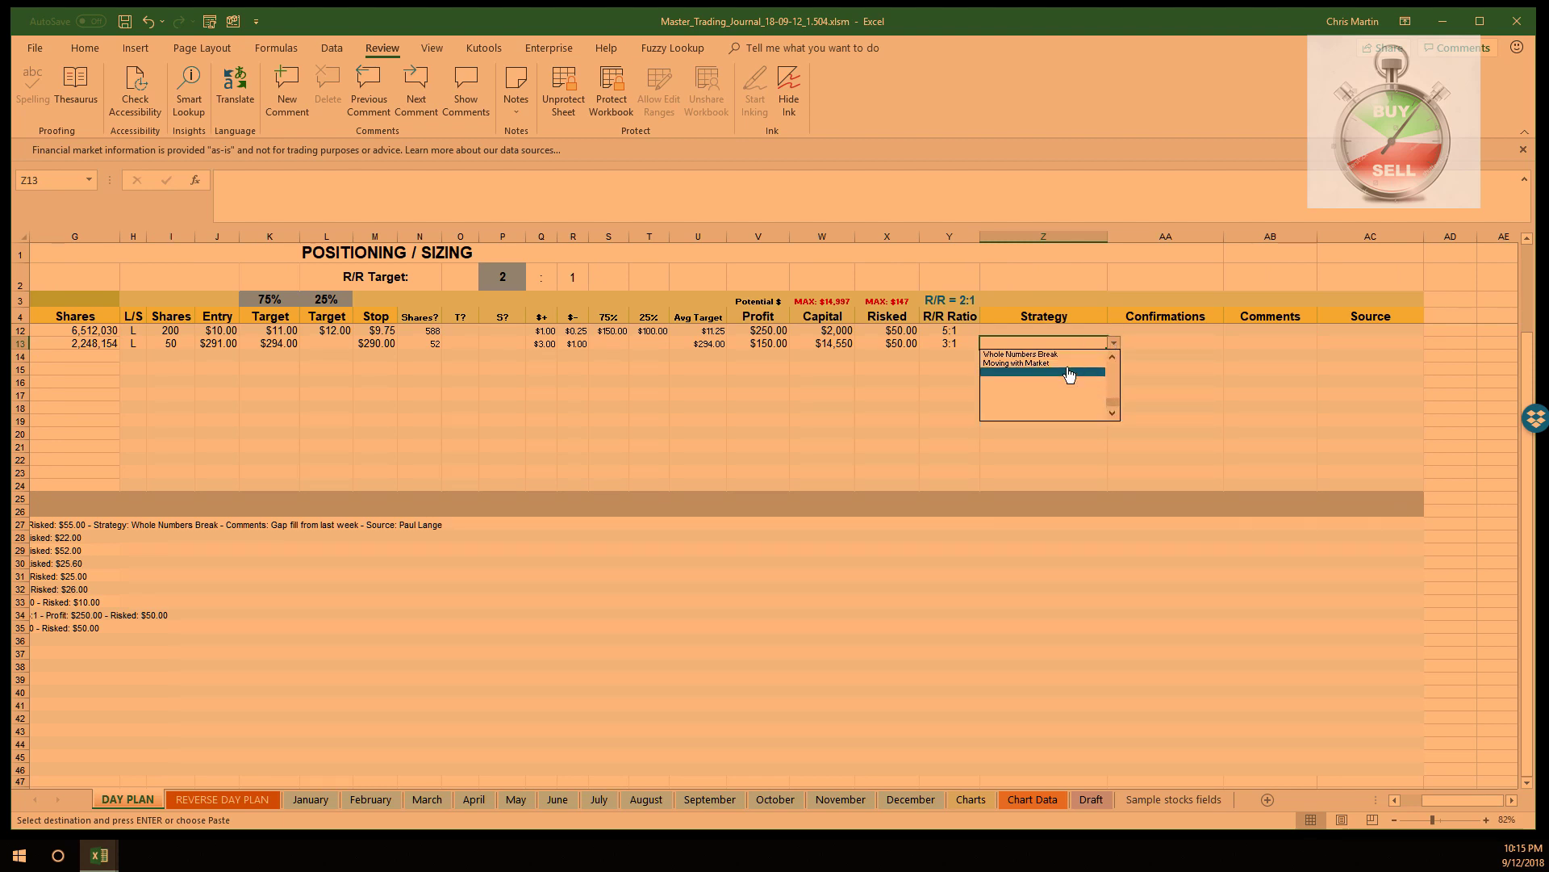
pyautogui.click(1030, 356)
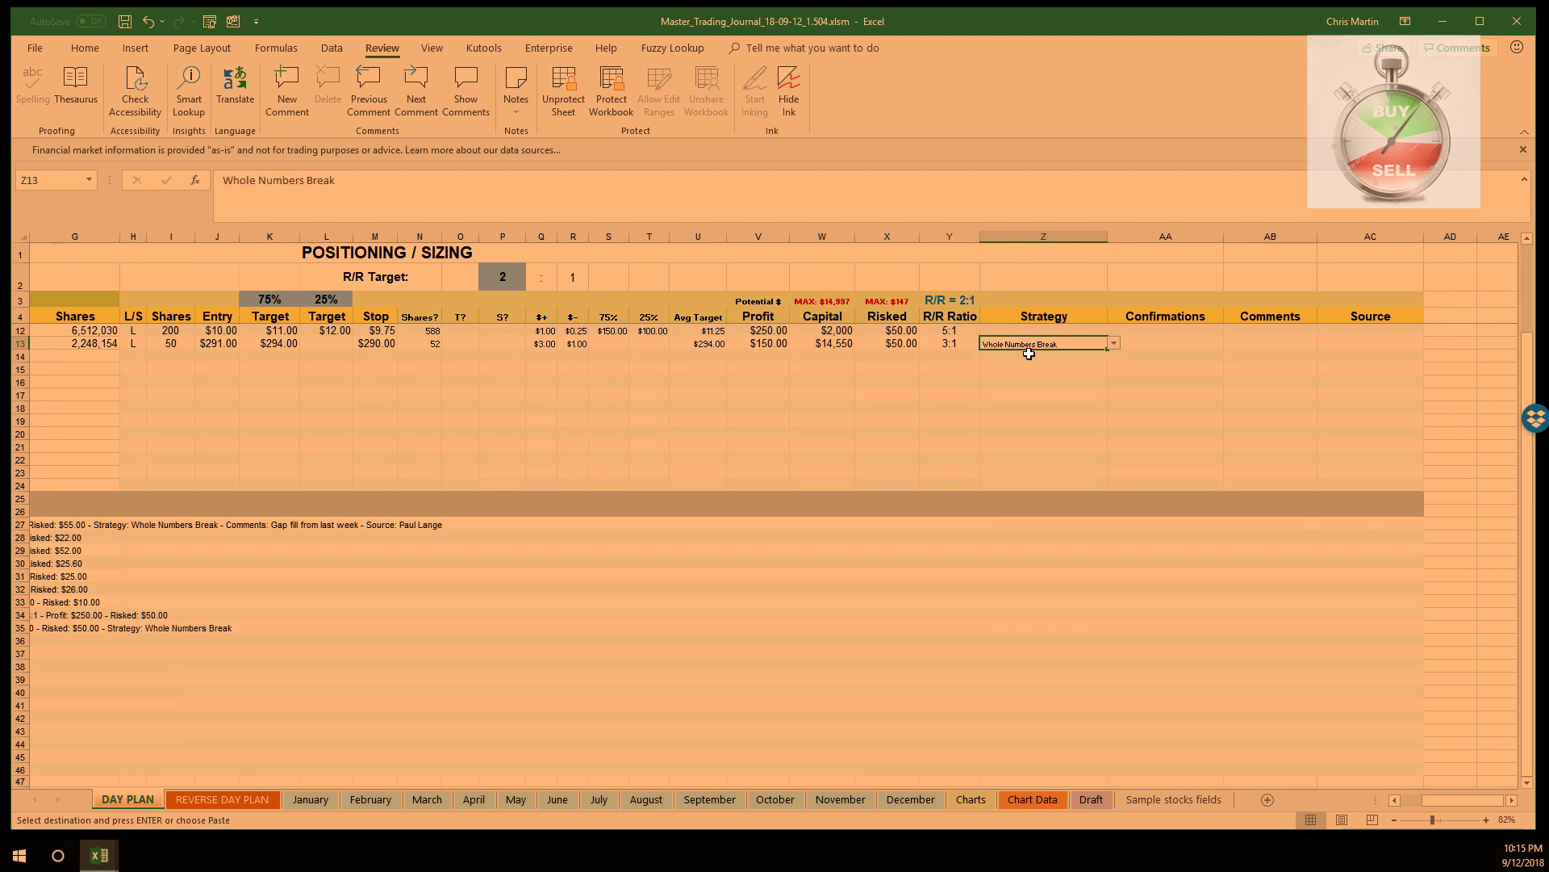
# - Set the TSLA trade's confirmation to Moving with Market
pyautogui.click(1148, 343)
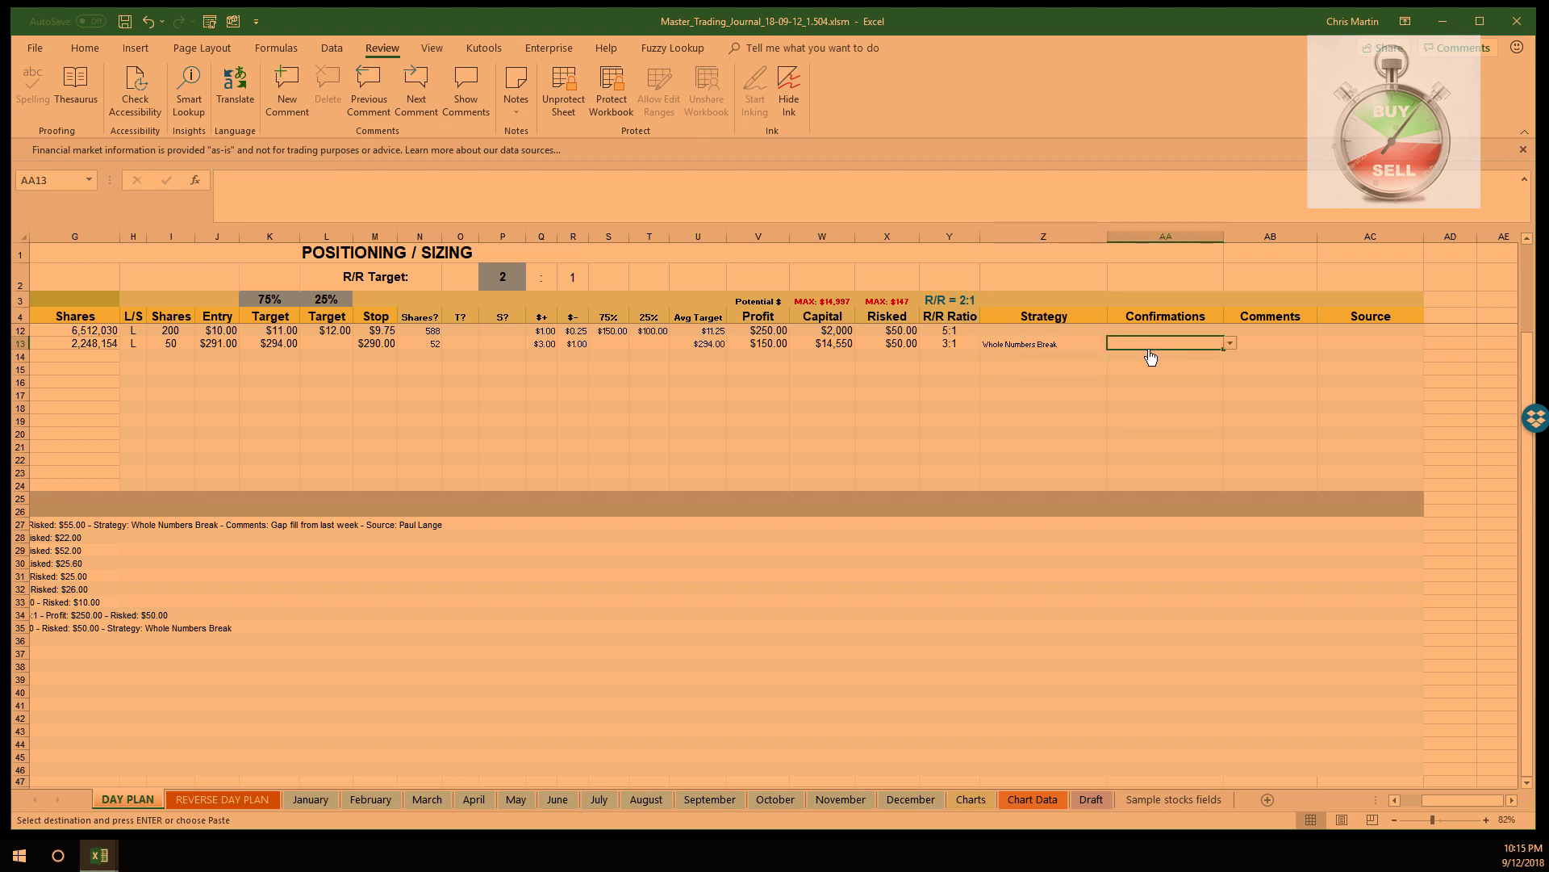
pyautogui.click(1228, 343)
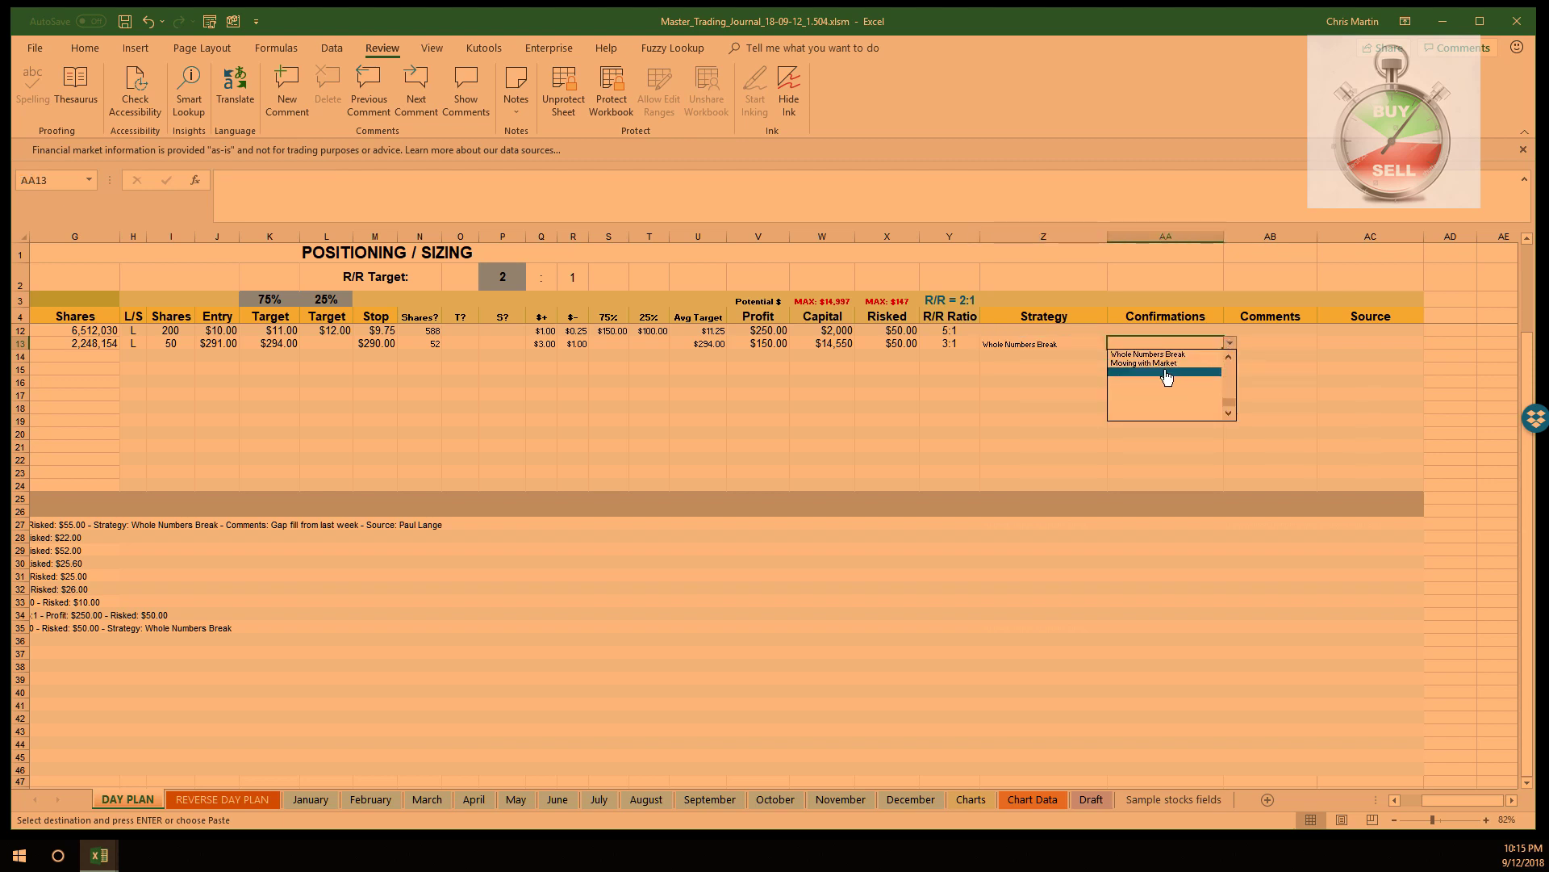
pyautogui.click(1139, 364)
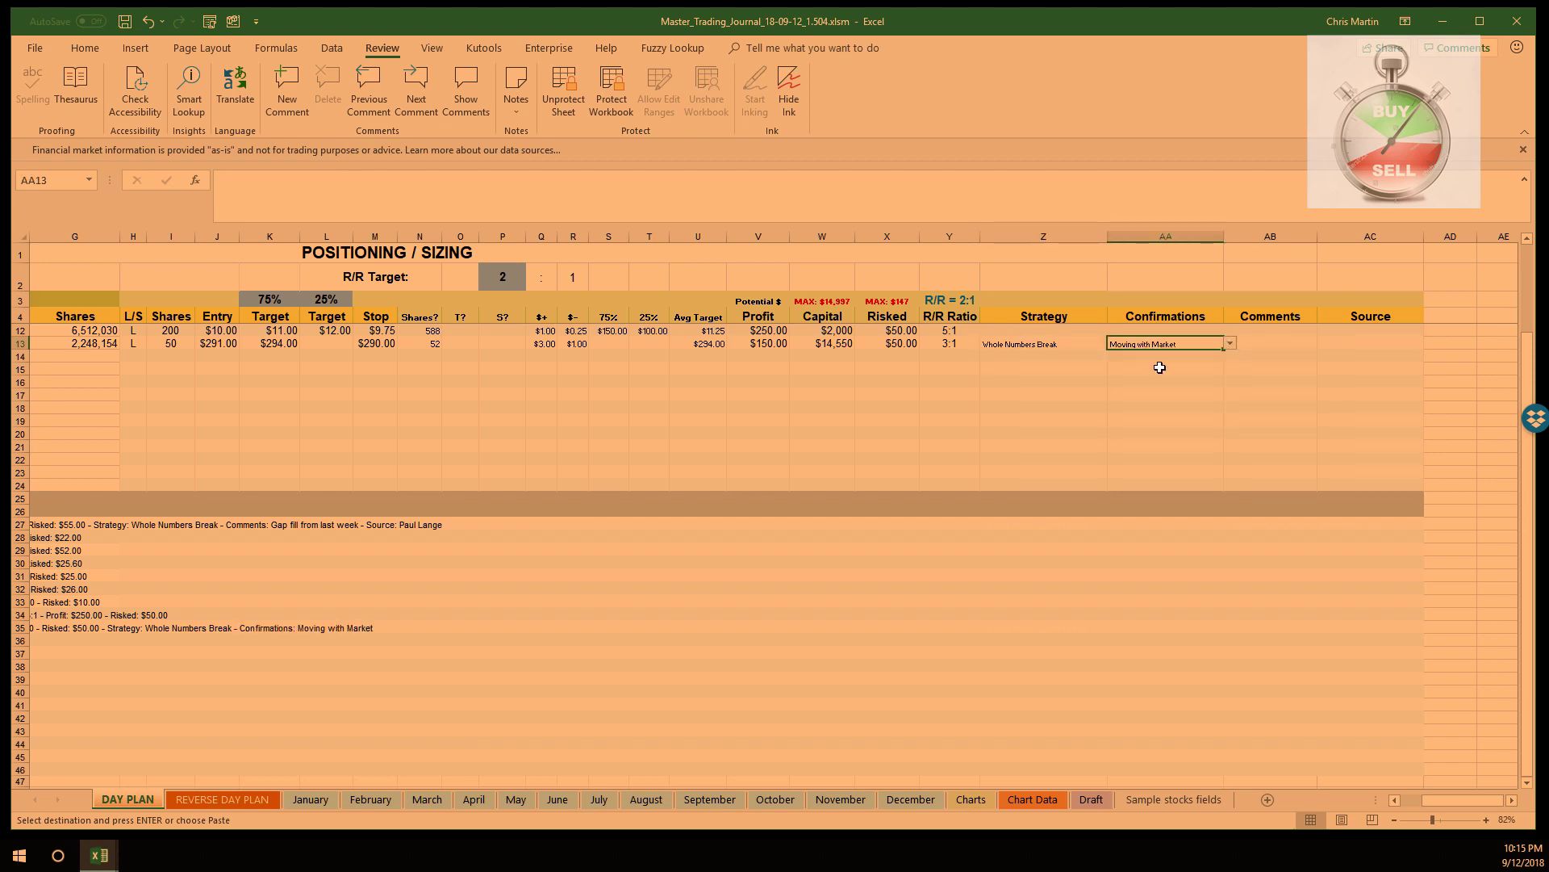
# - Look through the available confirmations for the TSLA trade and choose Red->Green
pyautogui.click(1229, 343)
pyautogui.moveTo(1230, 405); pyautogui.dragTo(1230, 379)
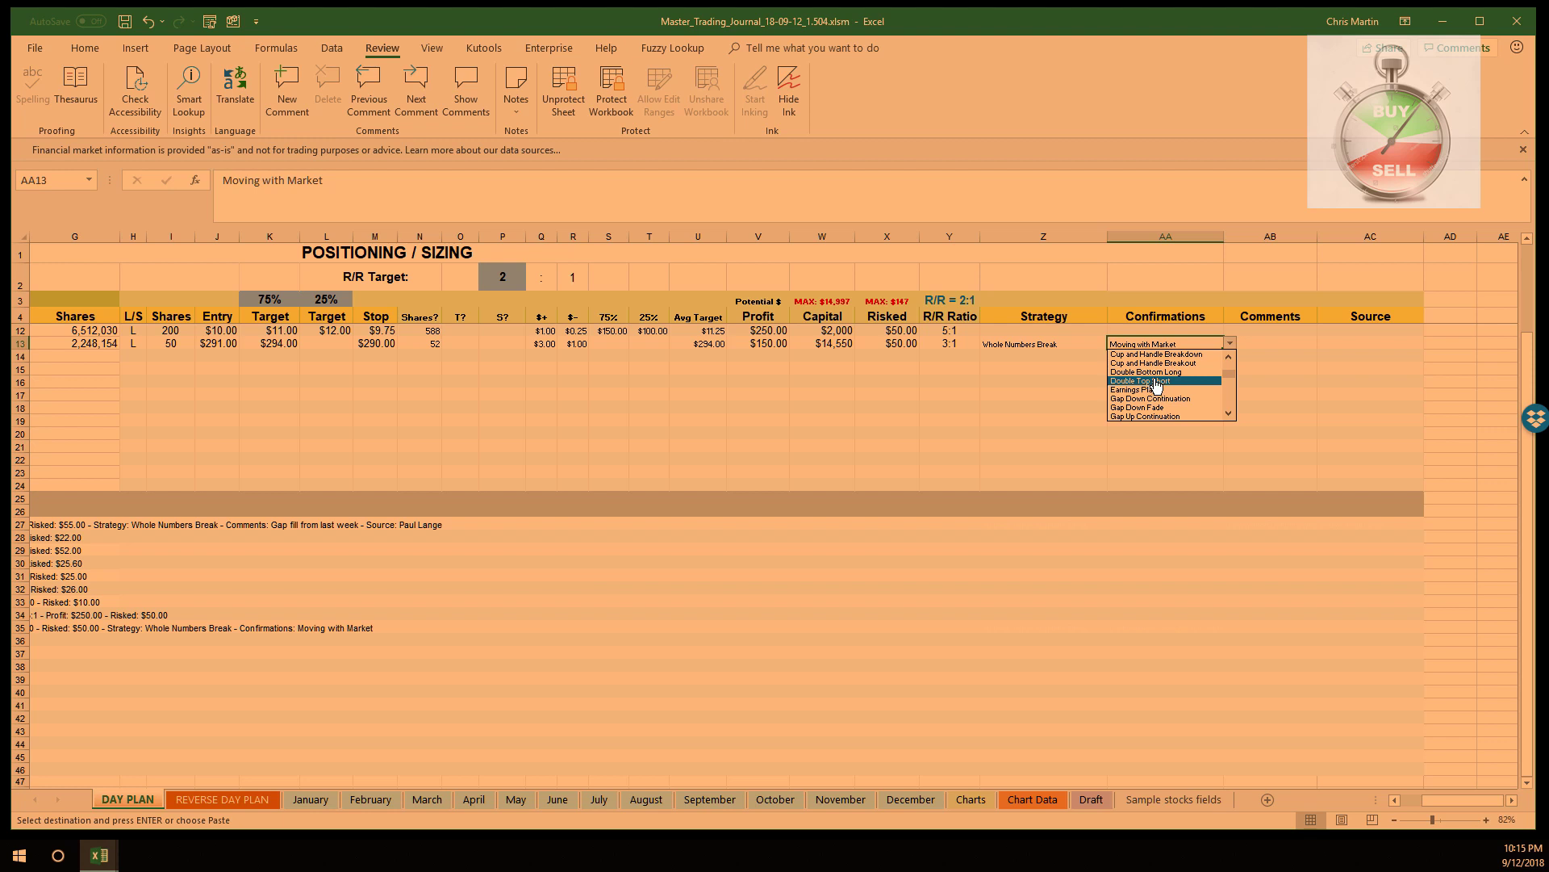
pyautogui.scroll(2, 1154, 383)
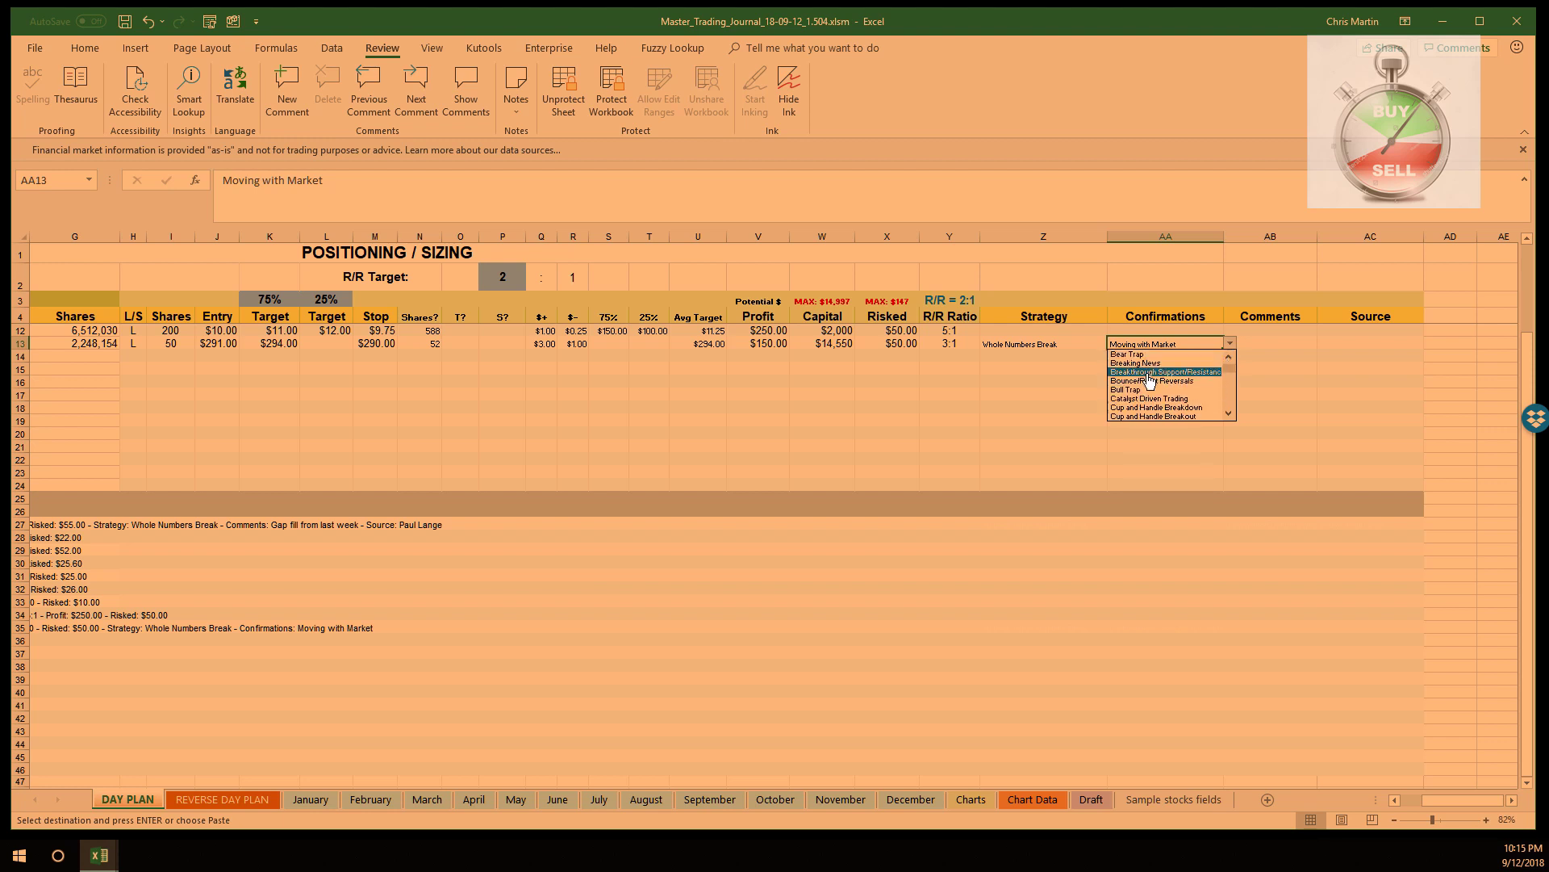
pyautogui.click(1230, 404)
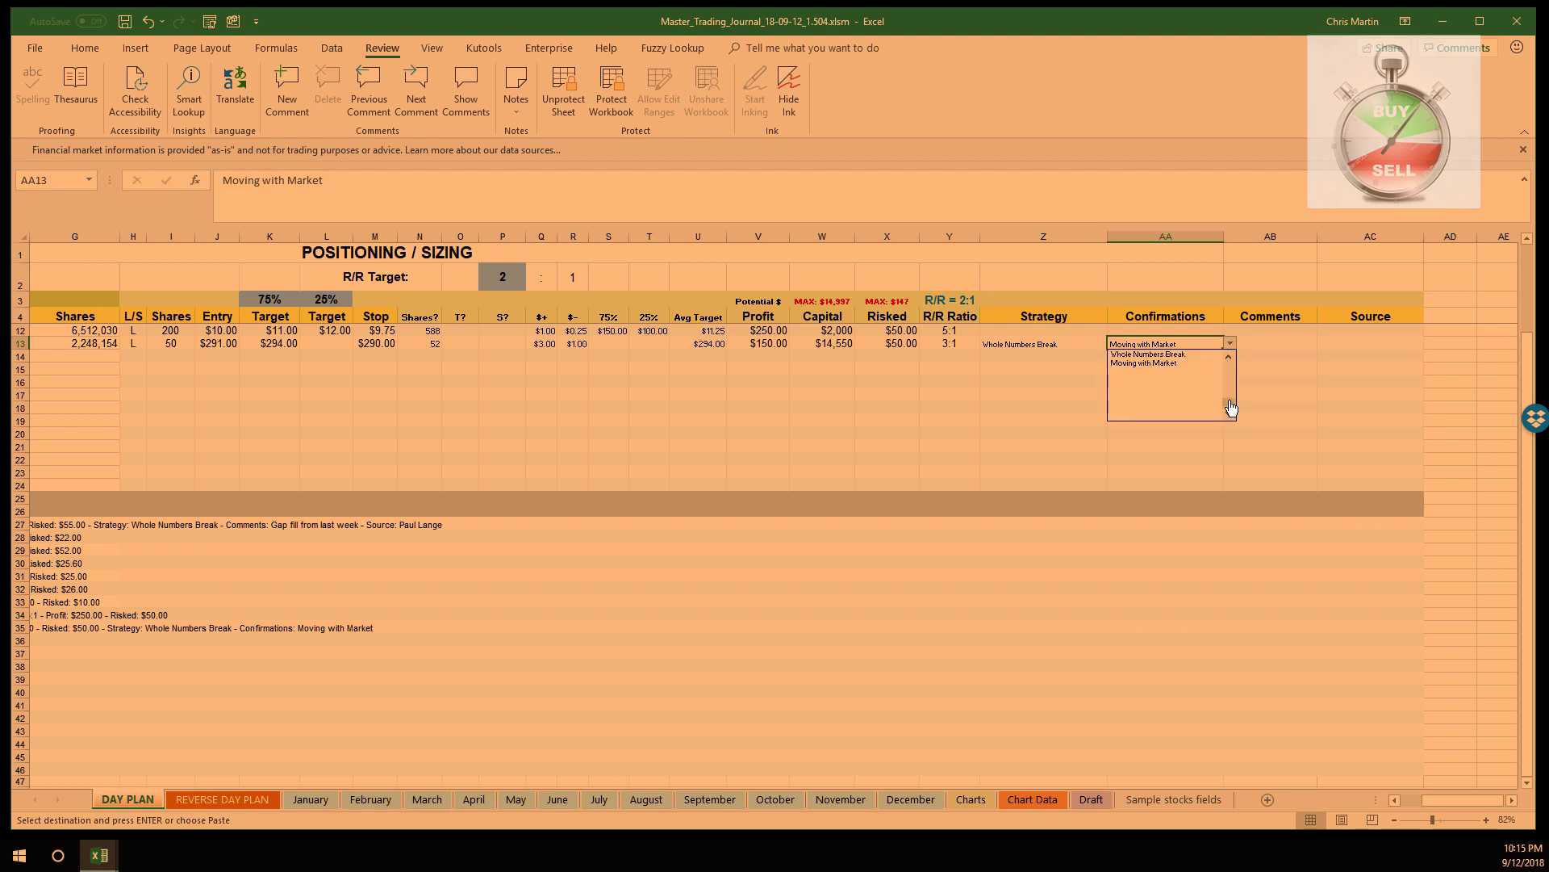
pyautogui.moveTo(1230, 403); pyautogui.dragTo(1228, 395)
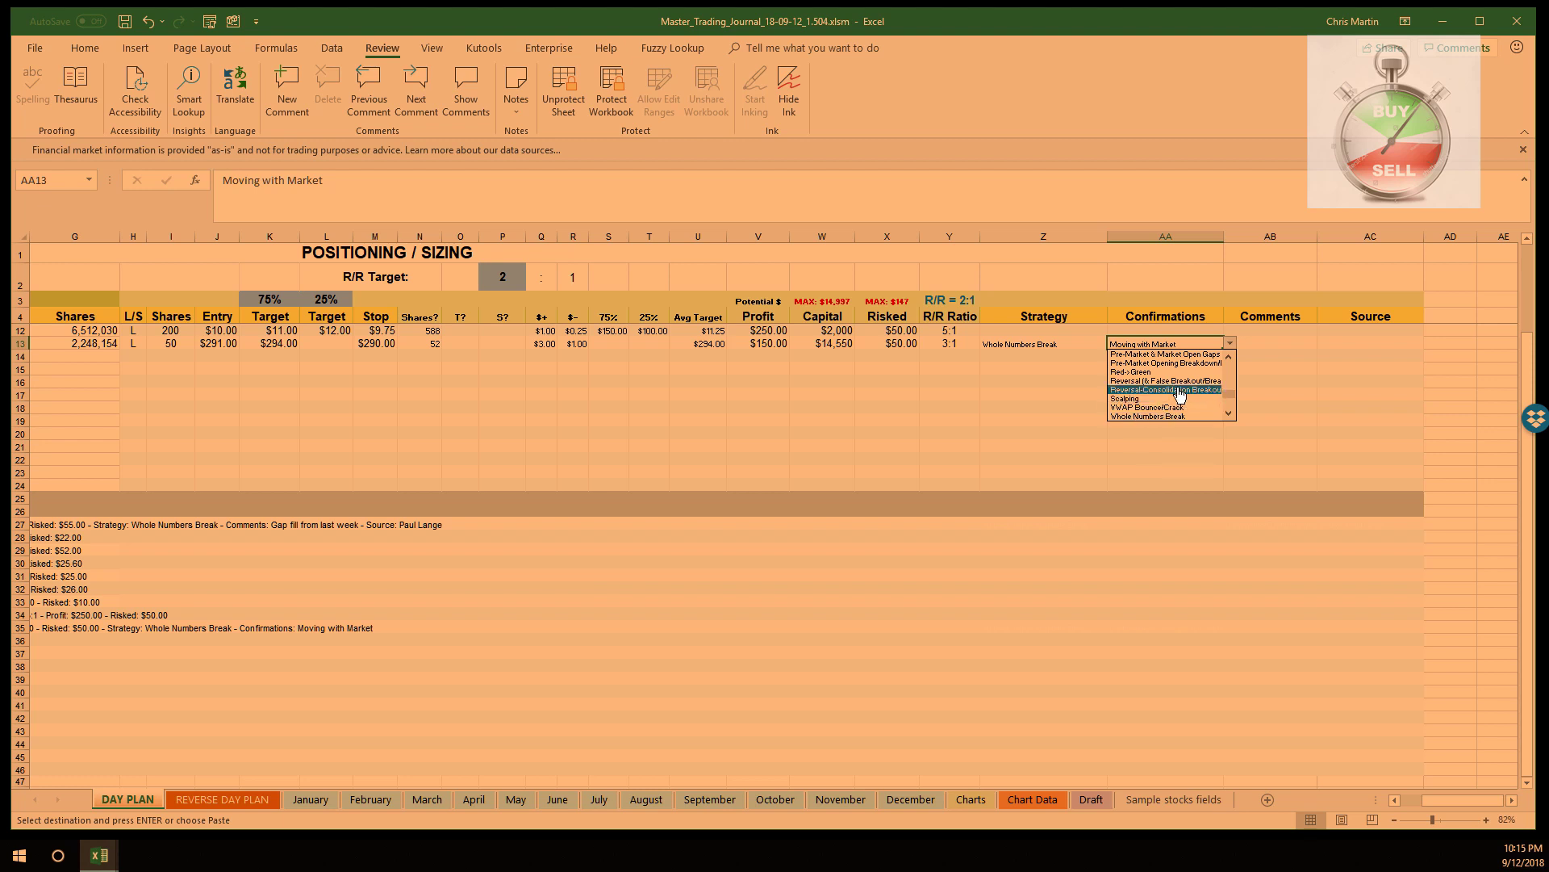
pyautogui.click(1135, 373)
# - Enter the comment BE CAREFUL WITH THIS for the TSLA trade in row 13 and set its source to Bullish Bears
pyautogui.click(1254, 344)
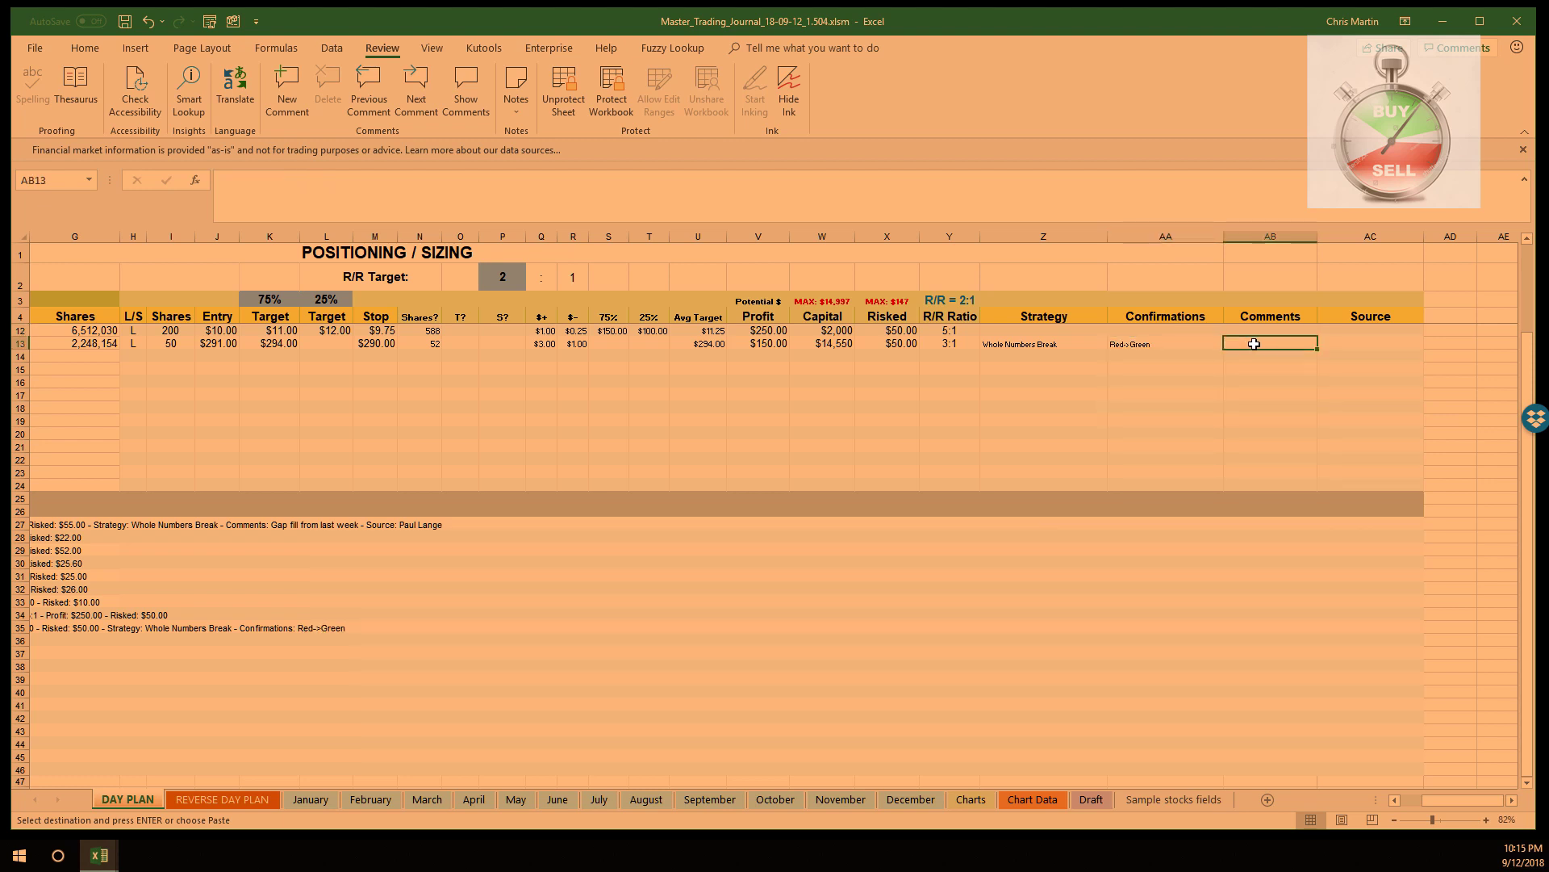
pyautogui.write('BE')
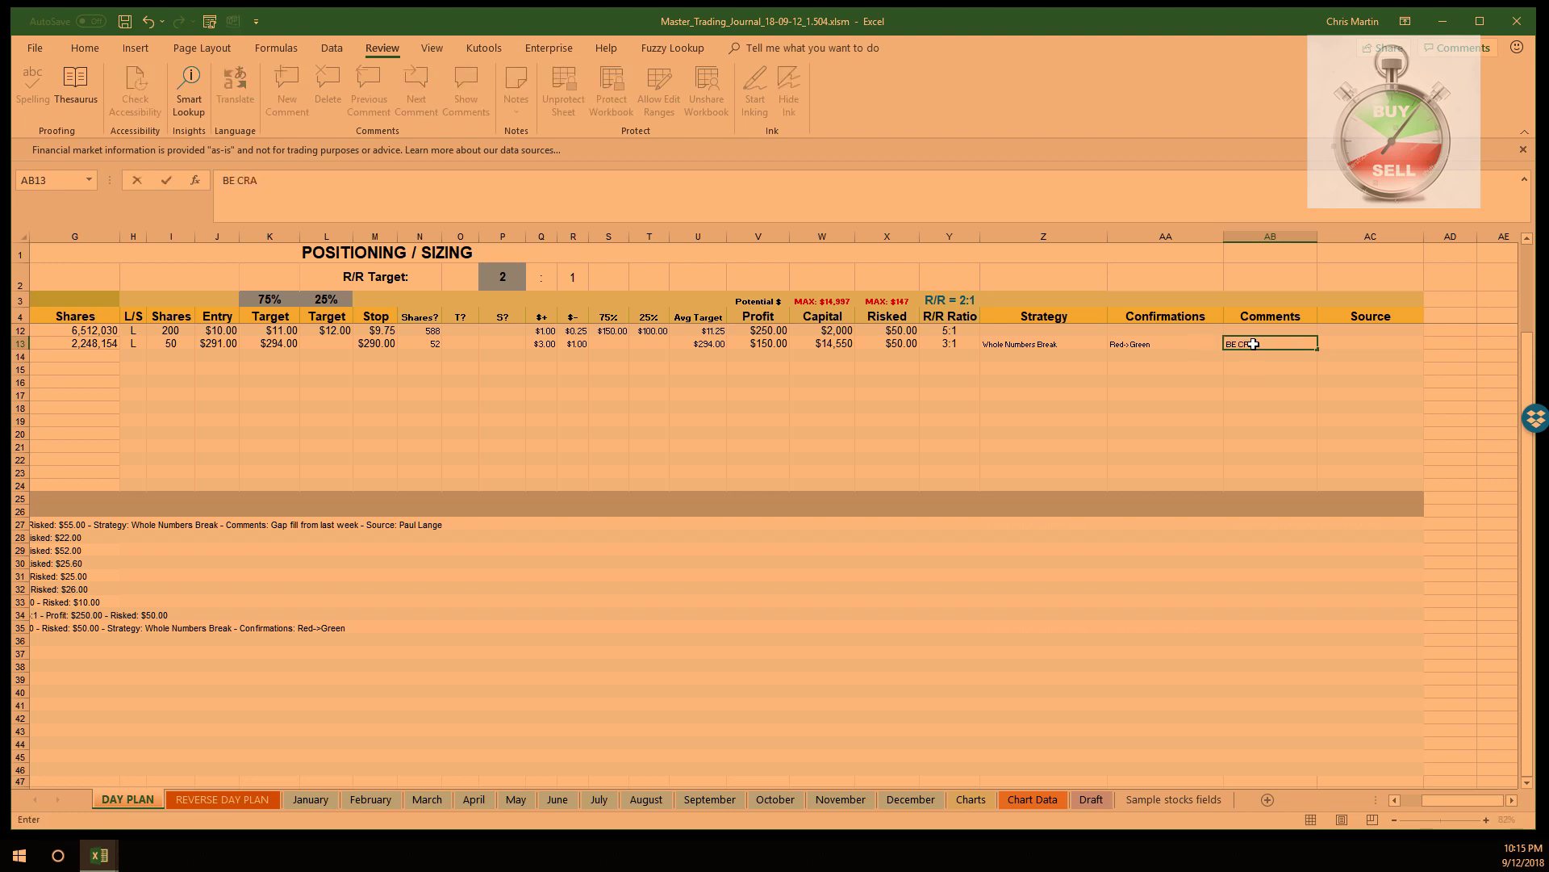
pyautogui.write(' CAREFUL WITH THIS')
pyautogui.click(1351, 343)
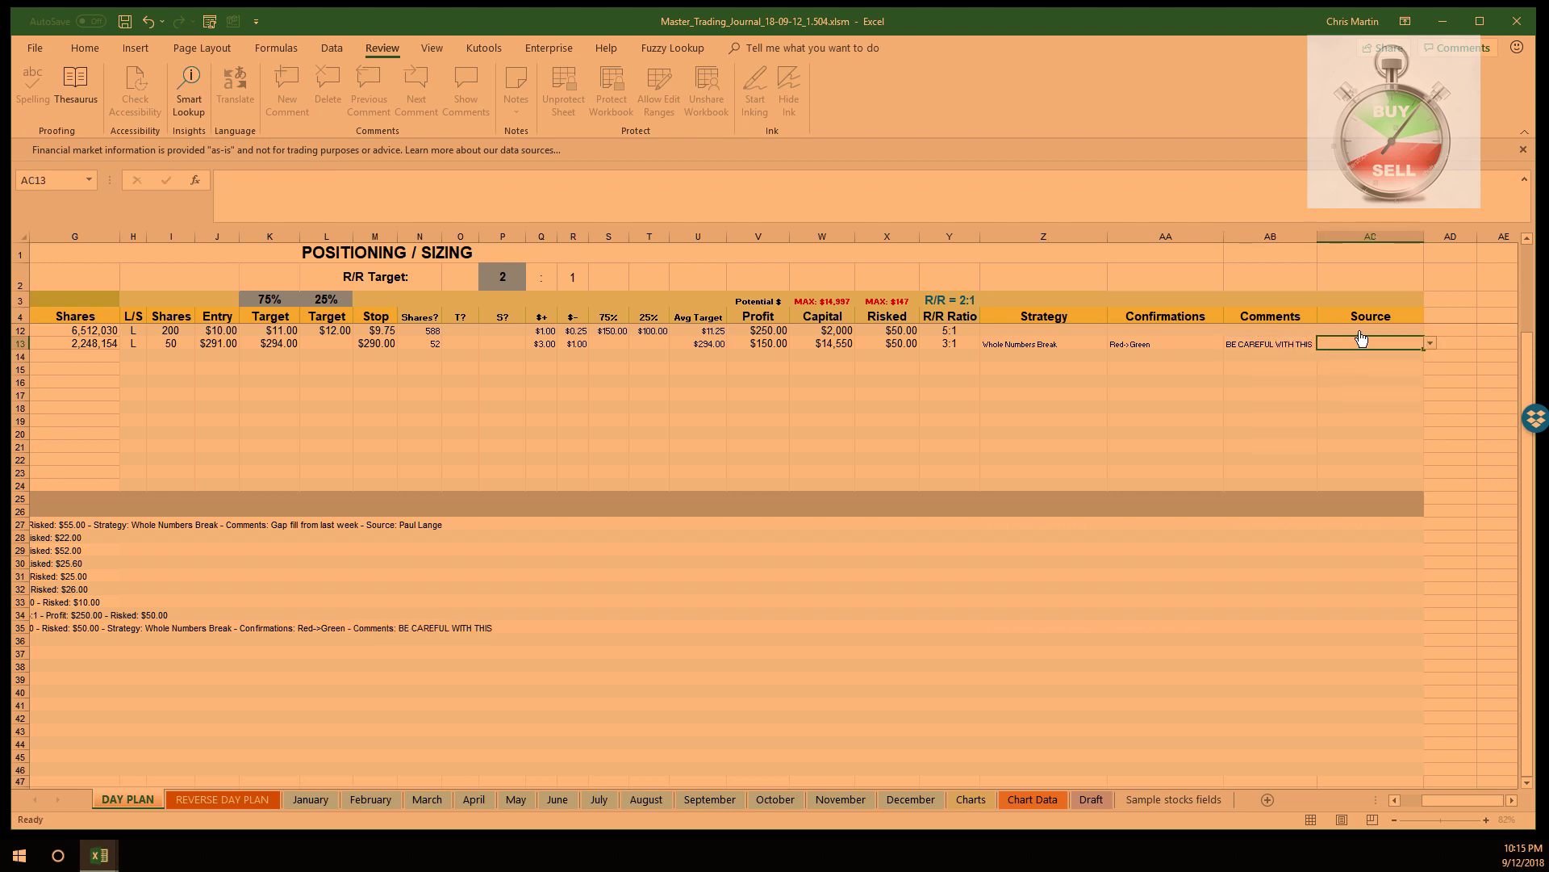
pyautogui.click(1431, 345)
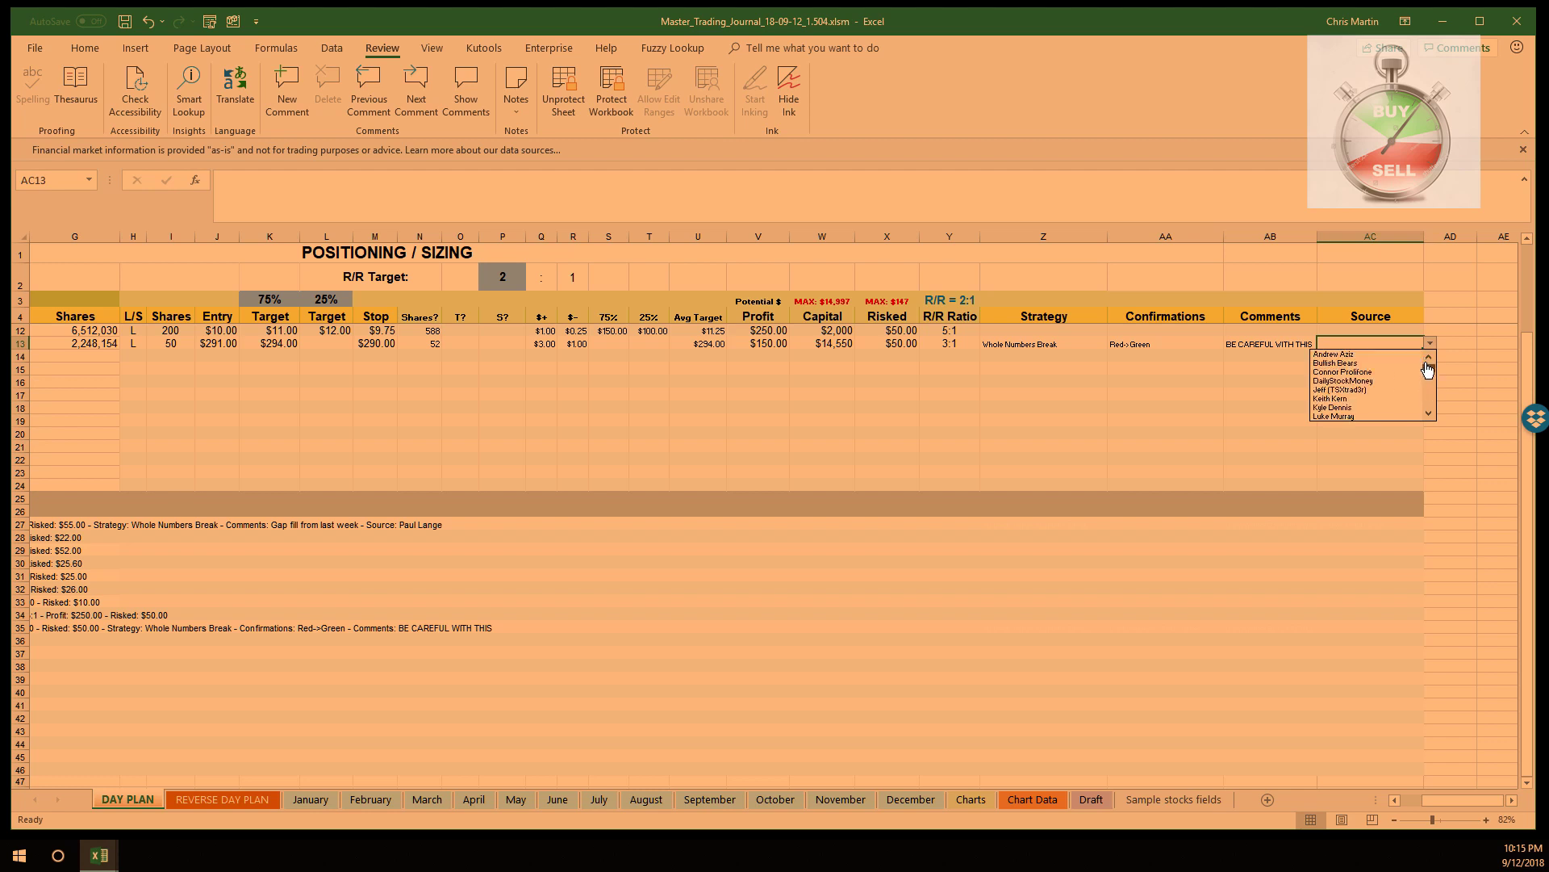
pyautogui.click(1346, 363)
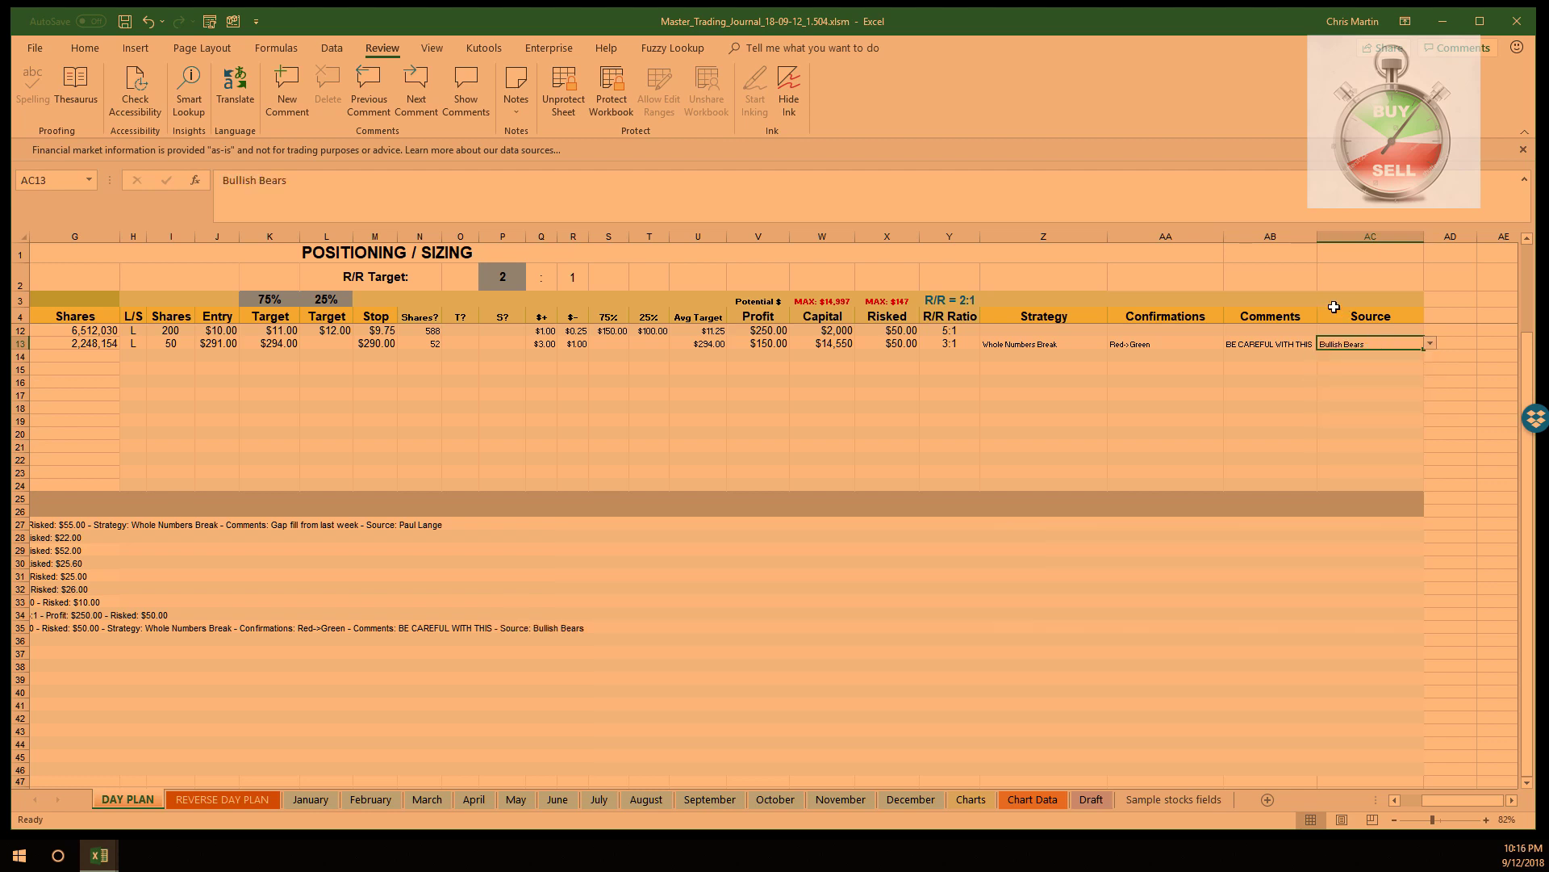
pyautogui.click(1258, 345)
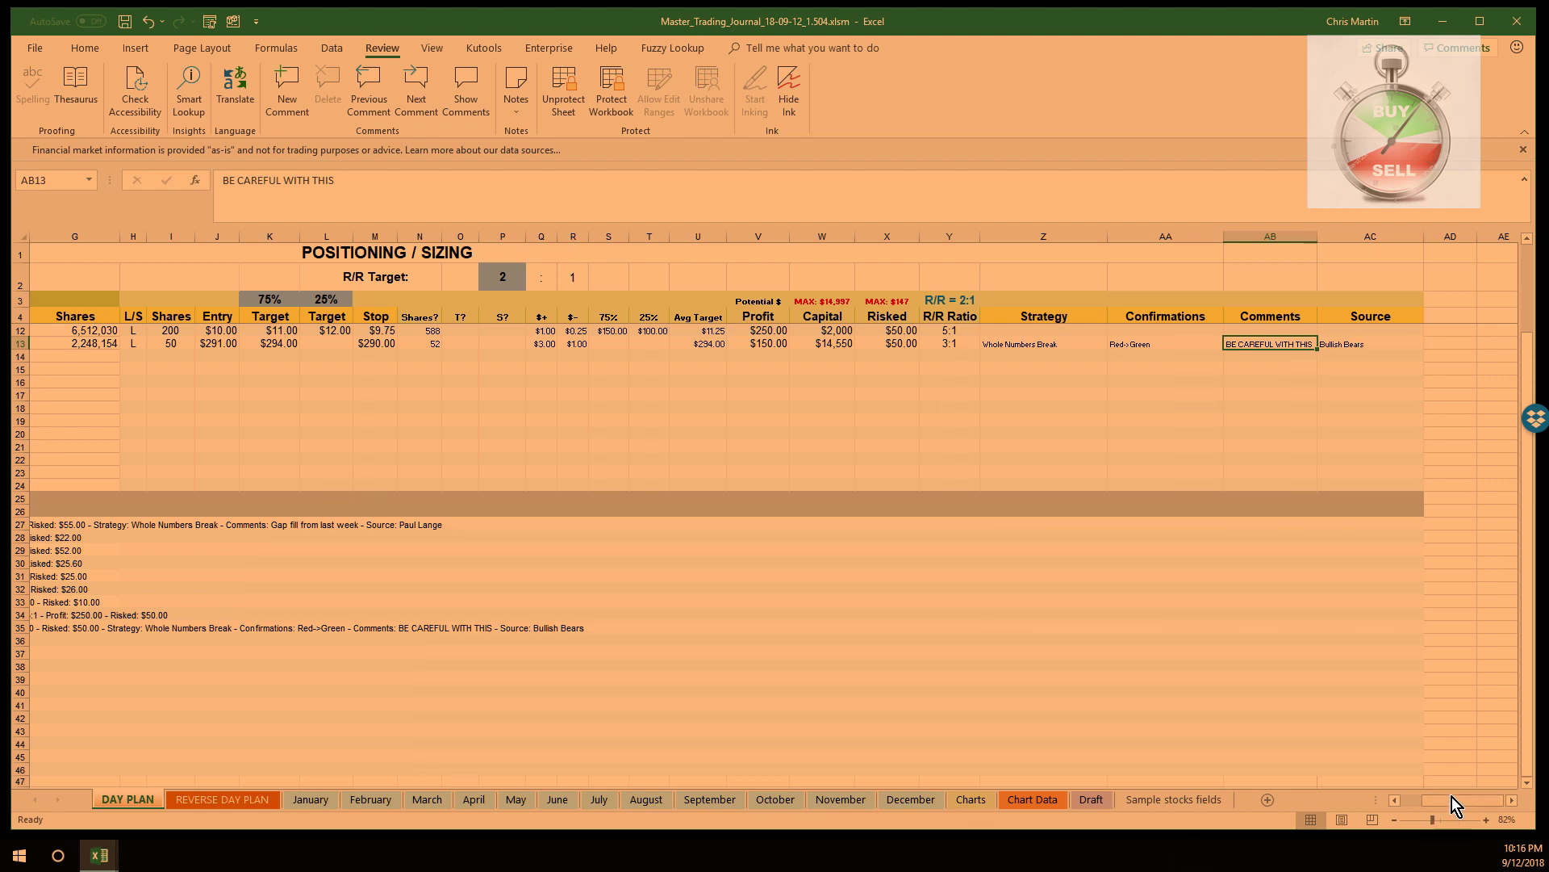
# - Copy the TSLA trade summary from B35 into the Notepad document and widen the Notepad window to fit it
pyautogui.moveTo(1455, 801); pyautogui.dragTo(1425, 809)
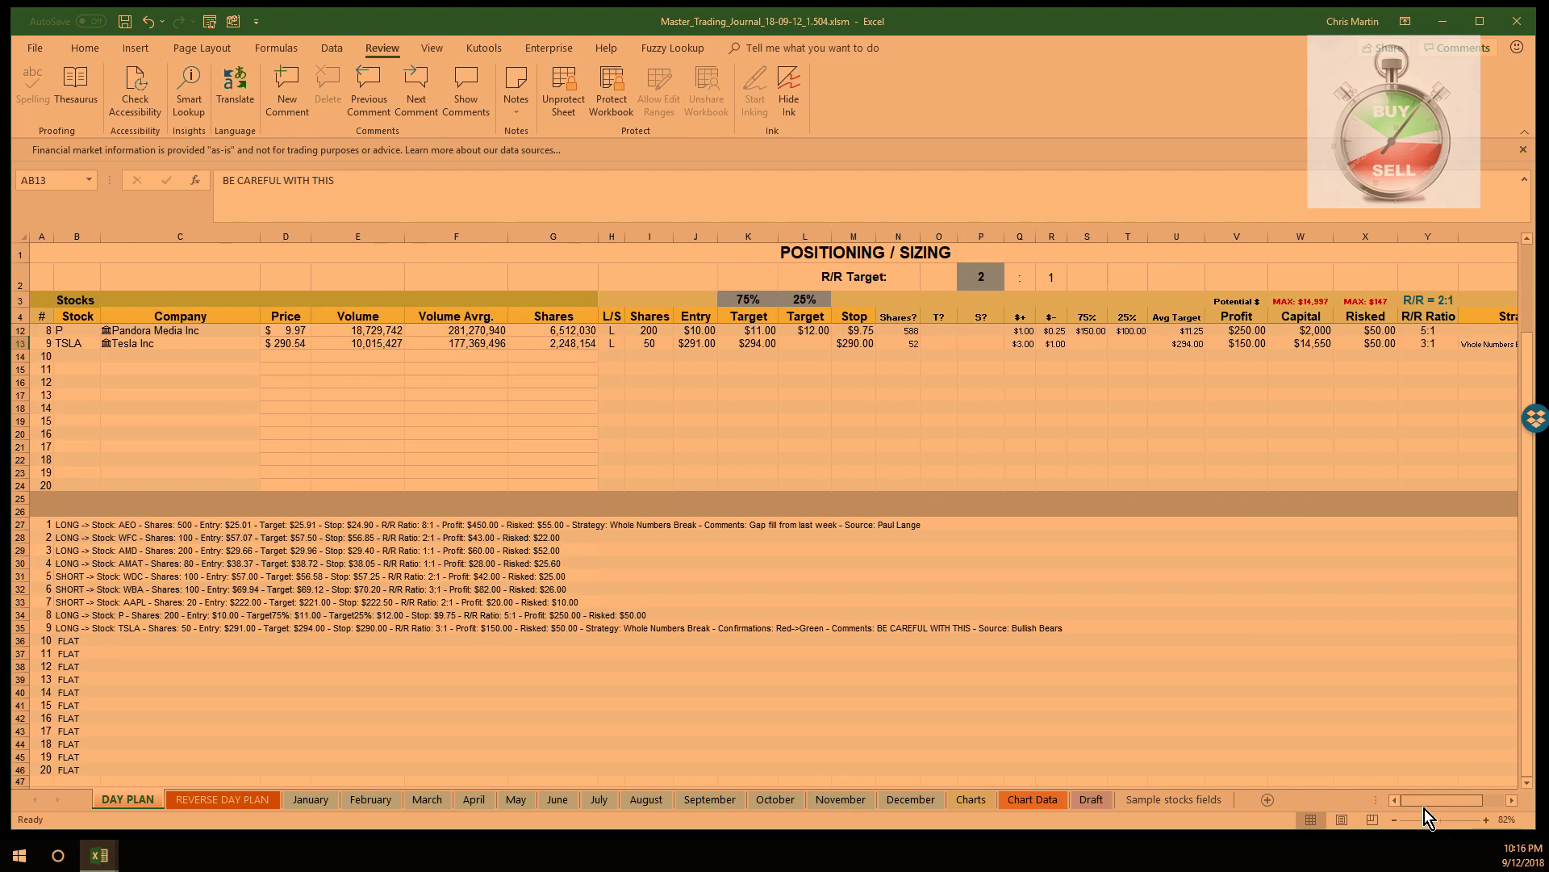
pyautogui.click(70, 628)
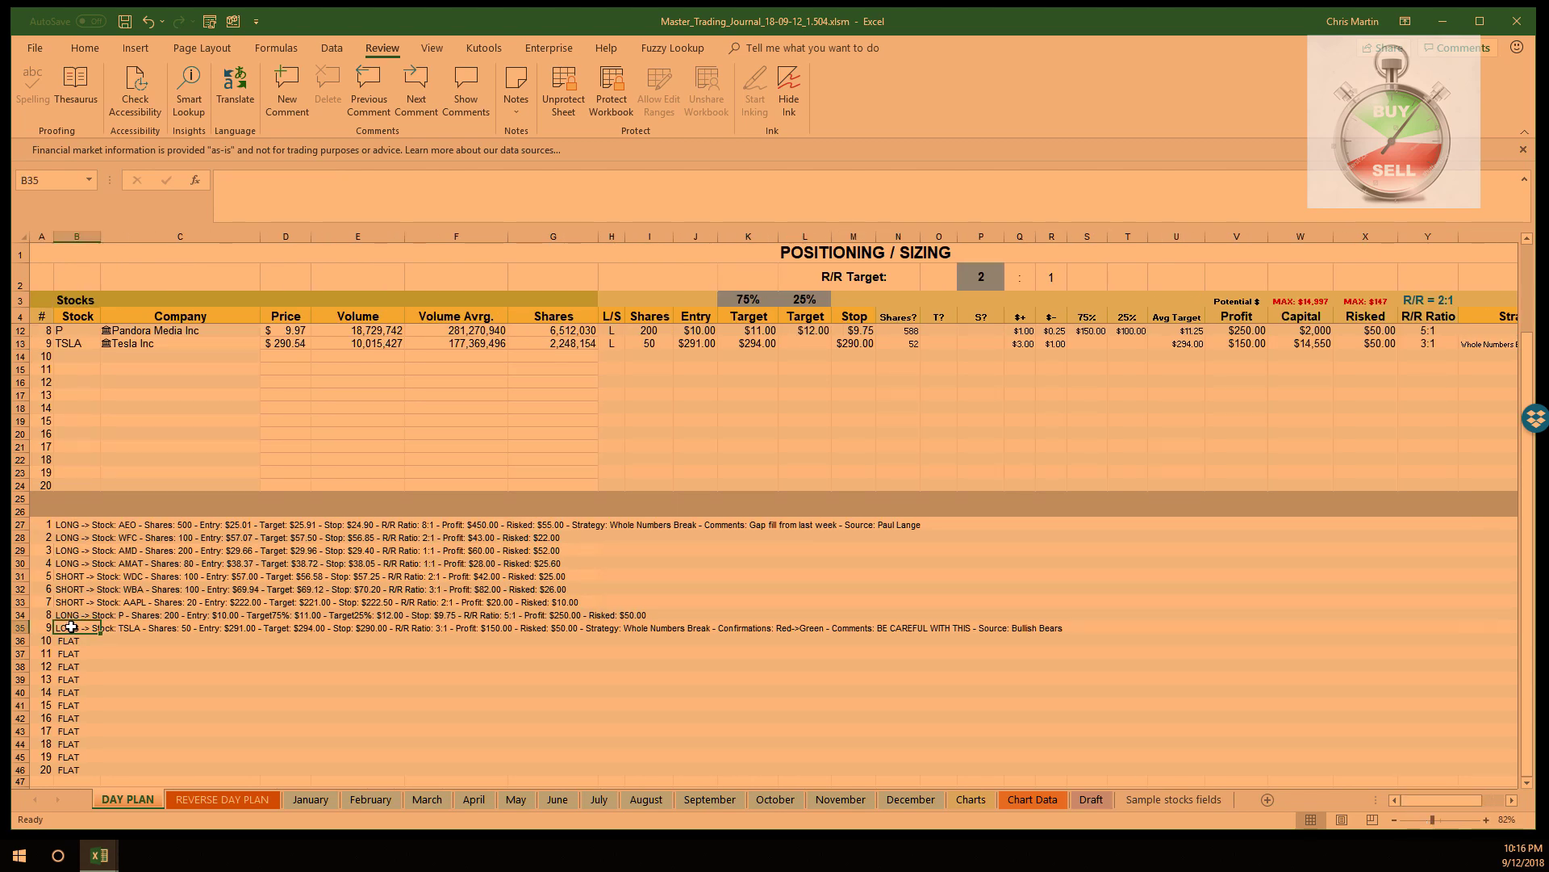
pyautogui.hotkey('ctrl', 'c')
pyautogui.moveTo(0, 208); pyautogui.dragTo(547, 271)
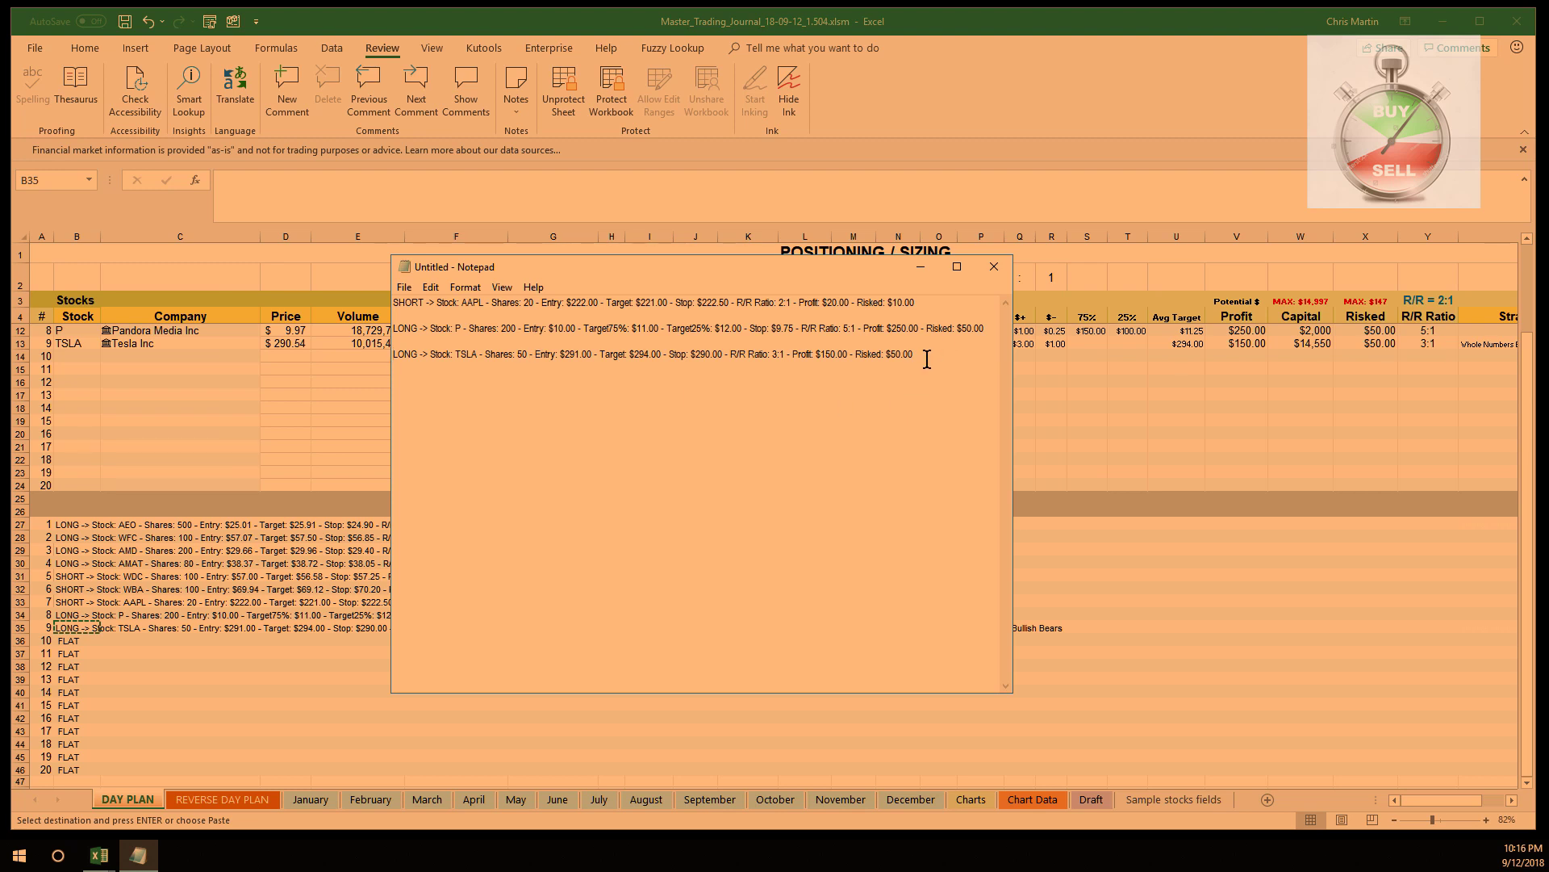
pyautogui.hotkey('ctrl', 'v')
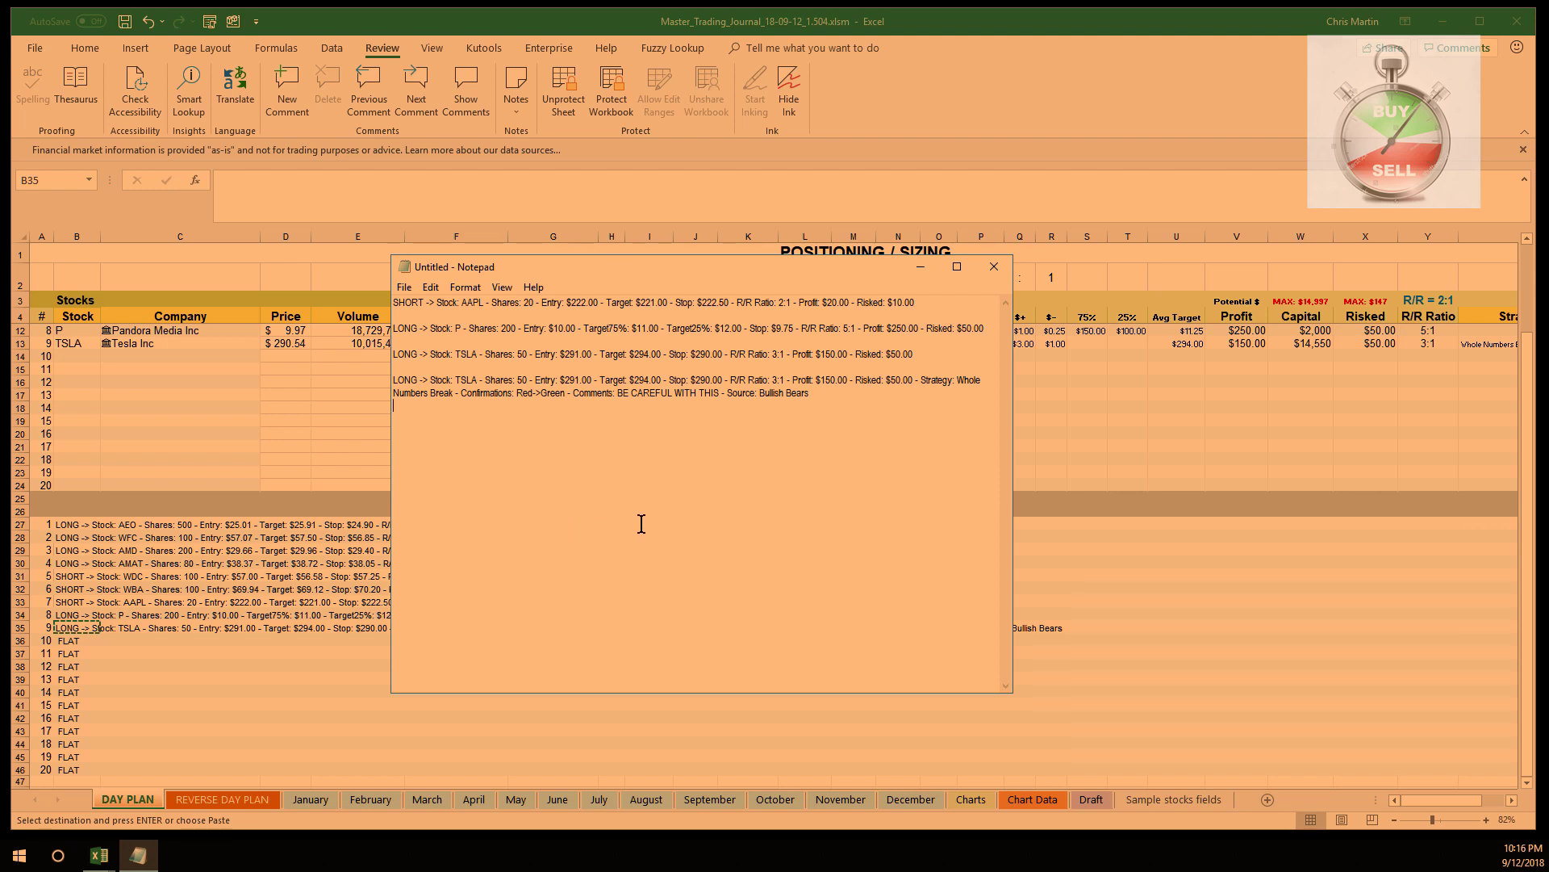
pyautogui.moveTo(1008, 696); pyautogui.dragTo(1454, 472)
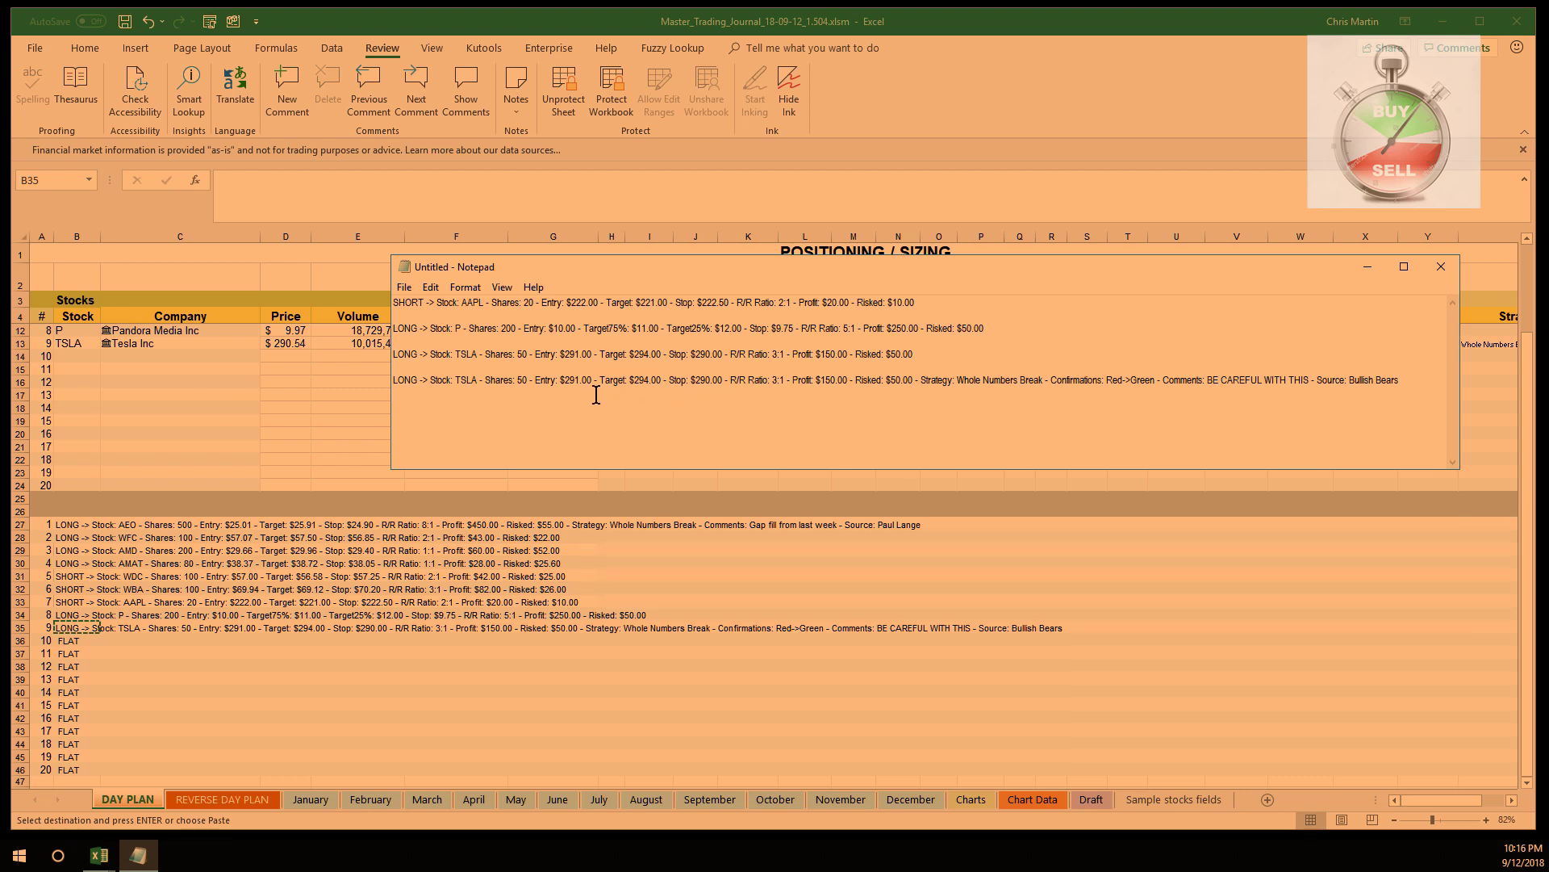
# - Review the parts of the detailed TSLA summary in Notepad and copy the whole line
pyautogui.moveTo(392, 380); pyautogui.dragTo(716, 377)
pyautogui.click(627, 381)
pyautogui.moveTo(535, 381); pyautogui.dragTo(589, 373)
pyautogui.click(605, 368)
pyautogui.moveTo(1408, 381); pyautogui.dragTo(386, 380)
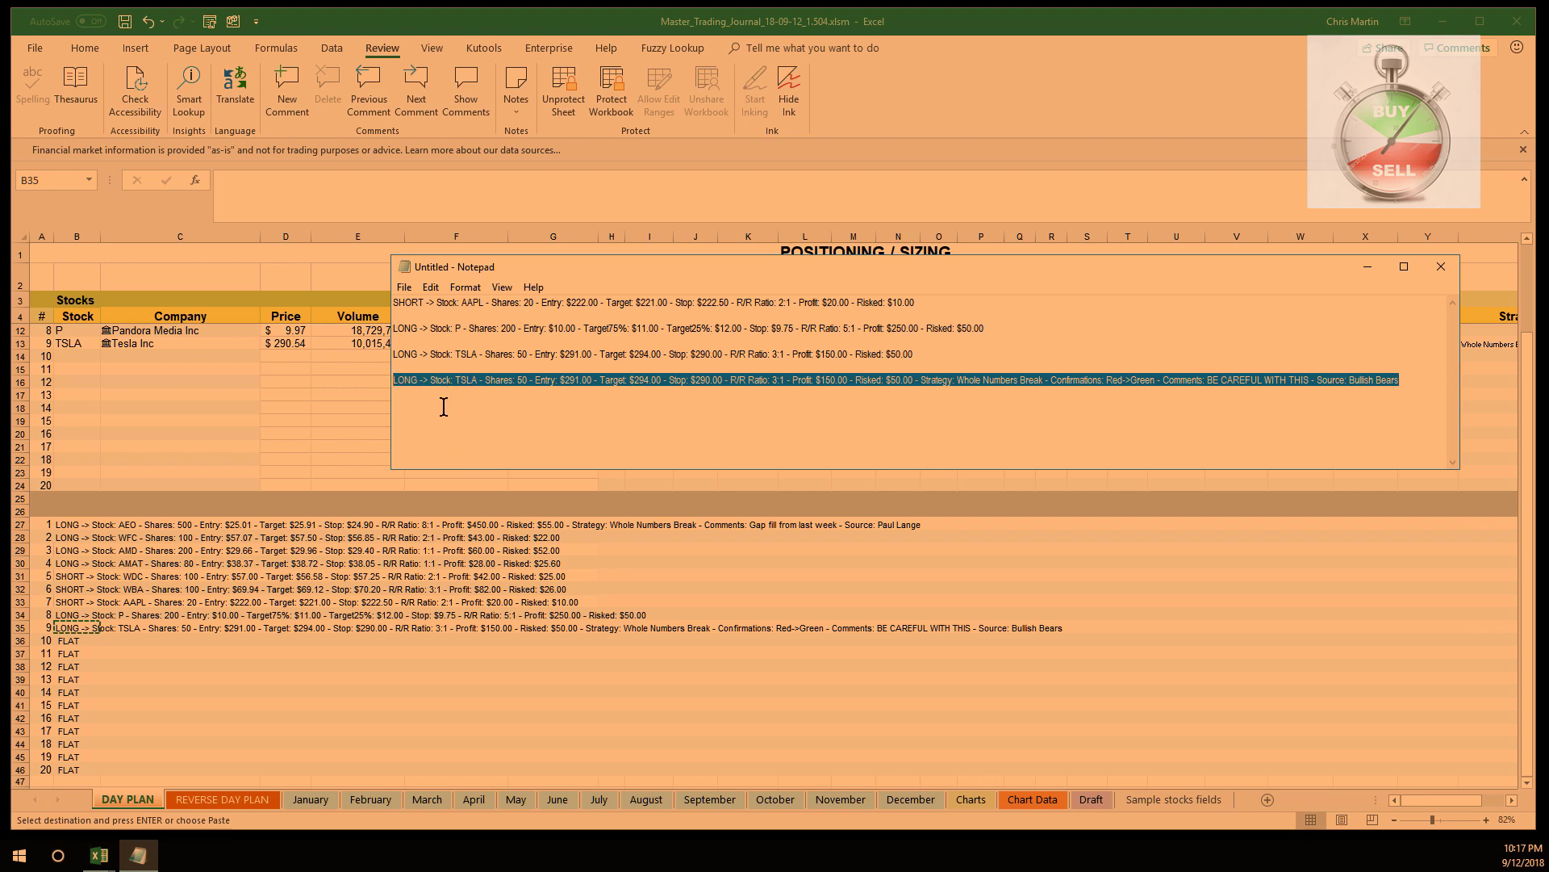
pyautogui.hotkey('ctrl', 'c')
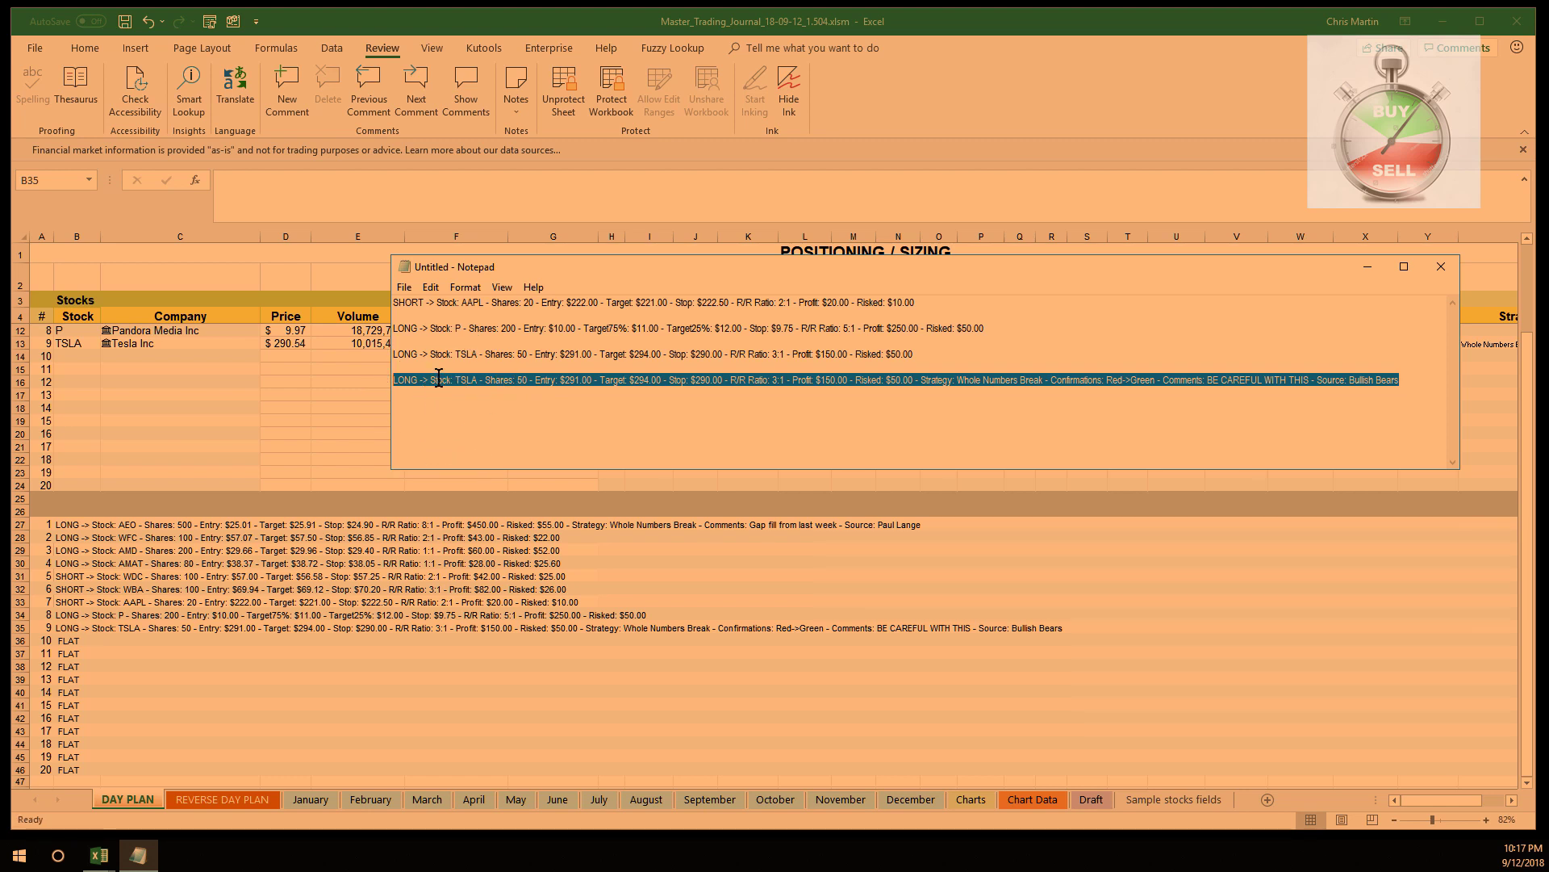
# - Delete the detailed TSLA summary line from Notepad and move Notepad off the workbook
pyautogui.click(438, 380)
pyautogui.moveTo(1411, 376); pyautogui.dragTo(390, 385)
pyautogui.press('Delete')
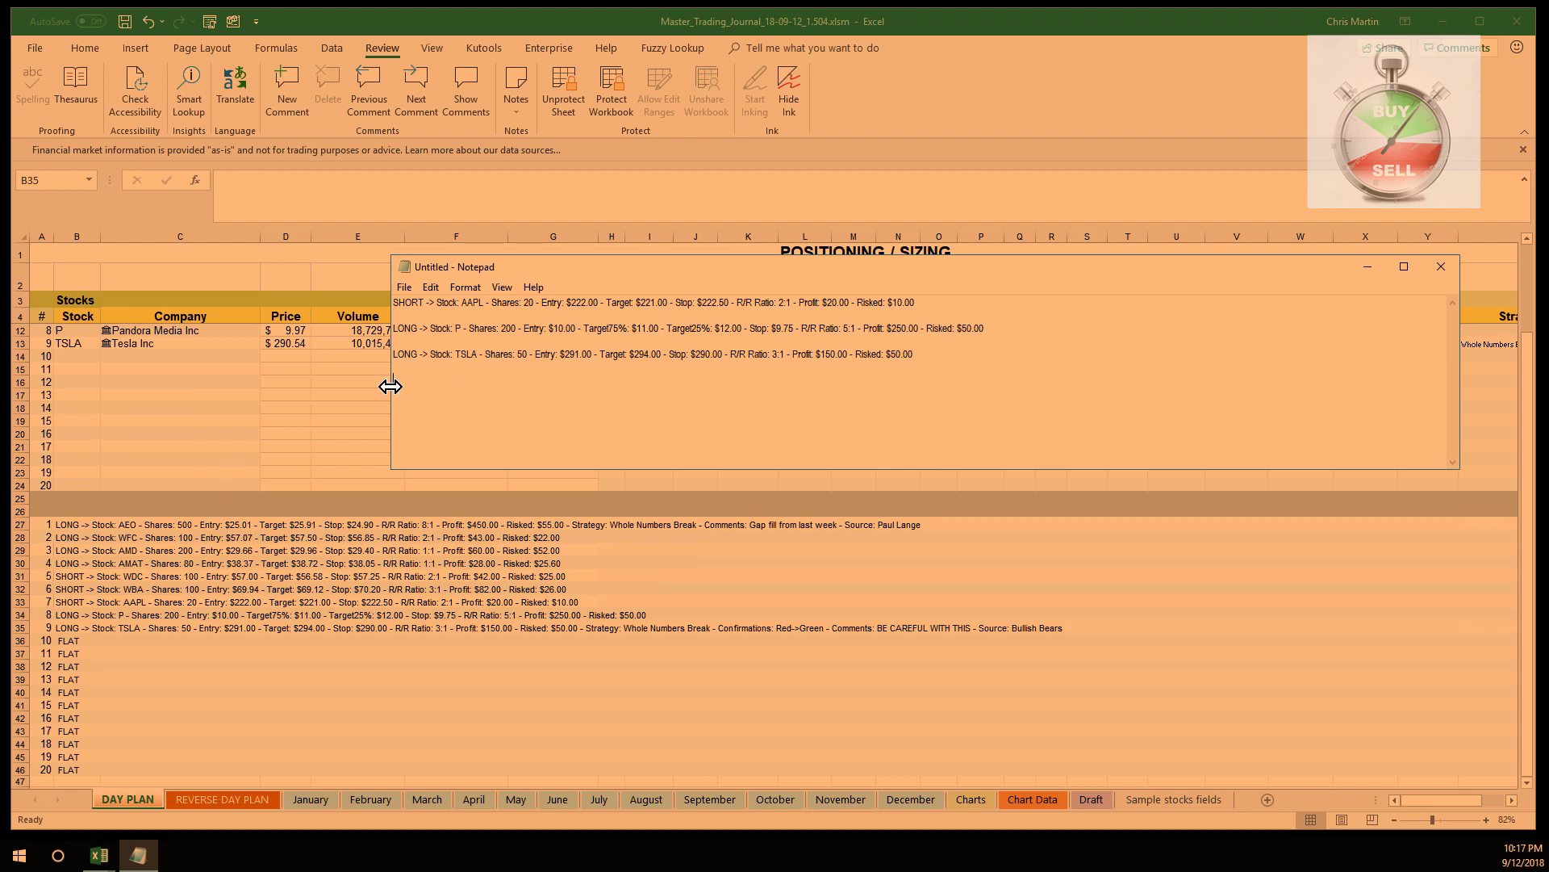
pyautogui.moveTo(1051, 255); pyautogui.dragTo(0, 327)
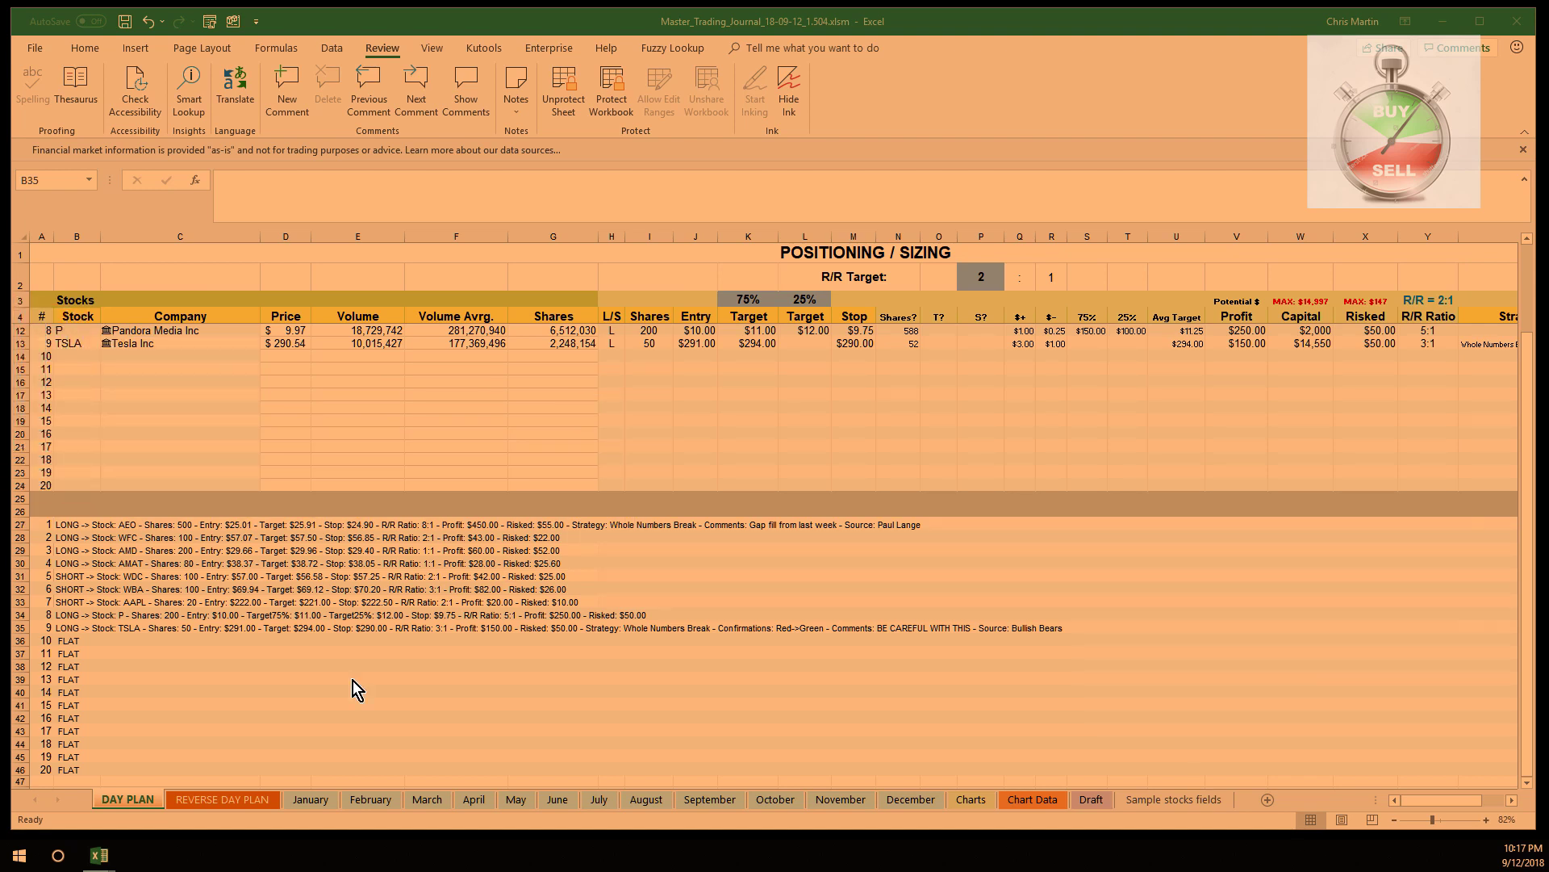
# - Paste the copied TSLA summary into cell B28 of the REVERSE DAY PLAN sheet
pyautogui.click(218, 801)
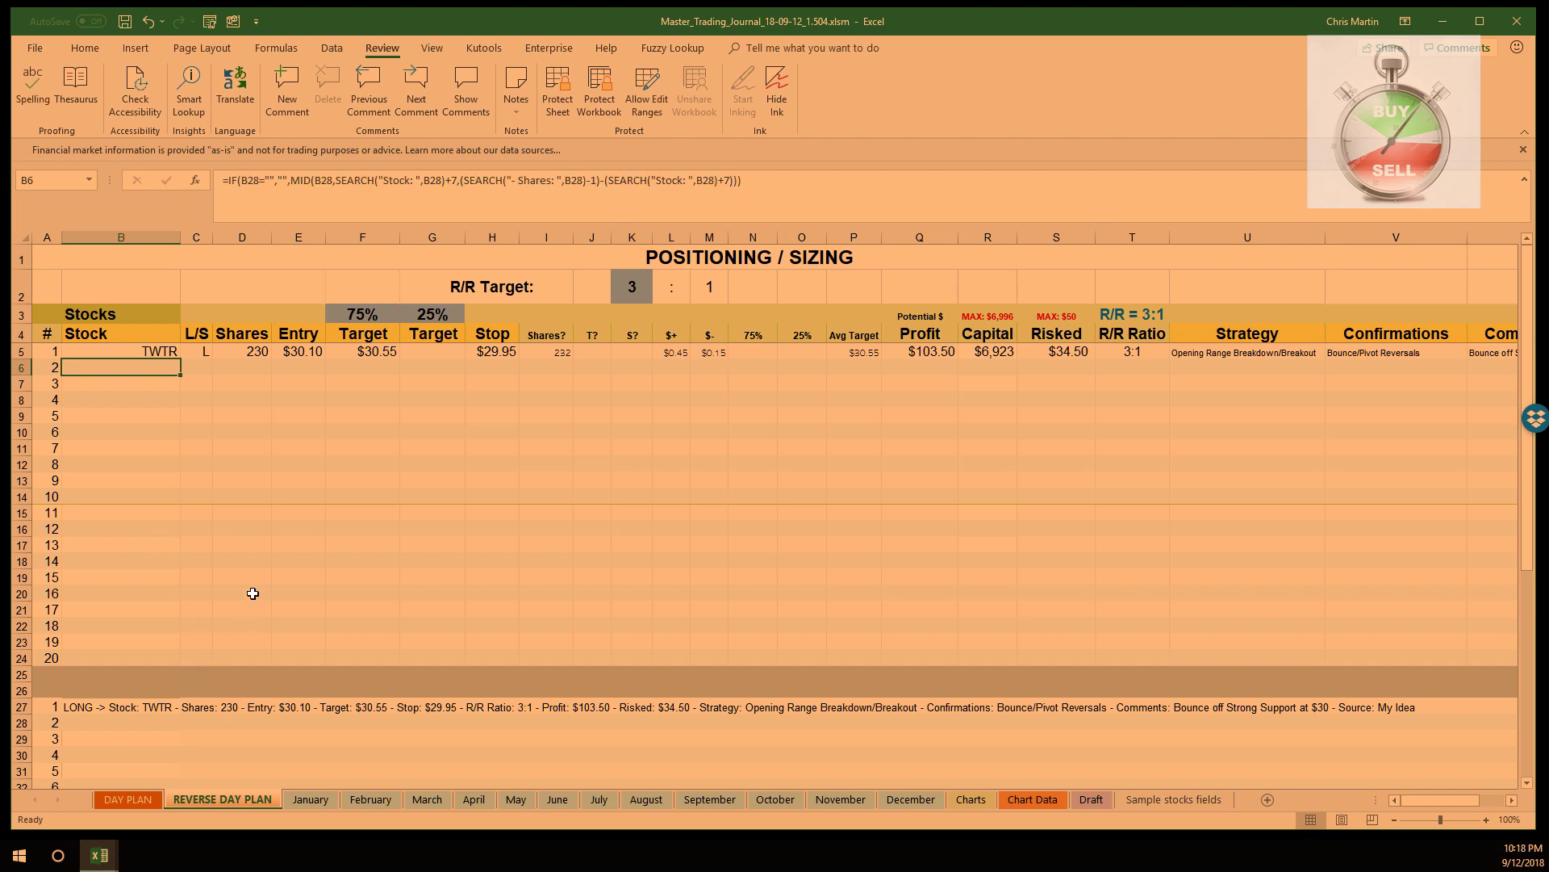
pyautogui.scroll(-2, 252, 594)
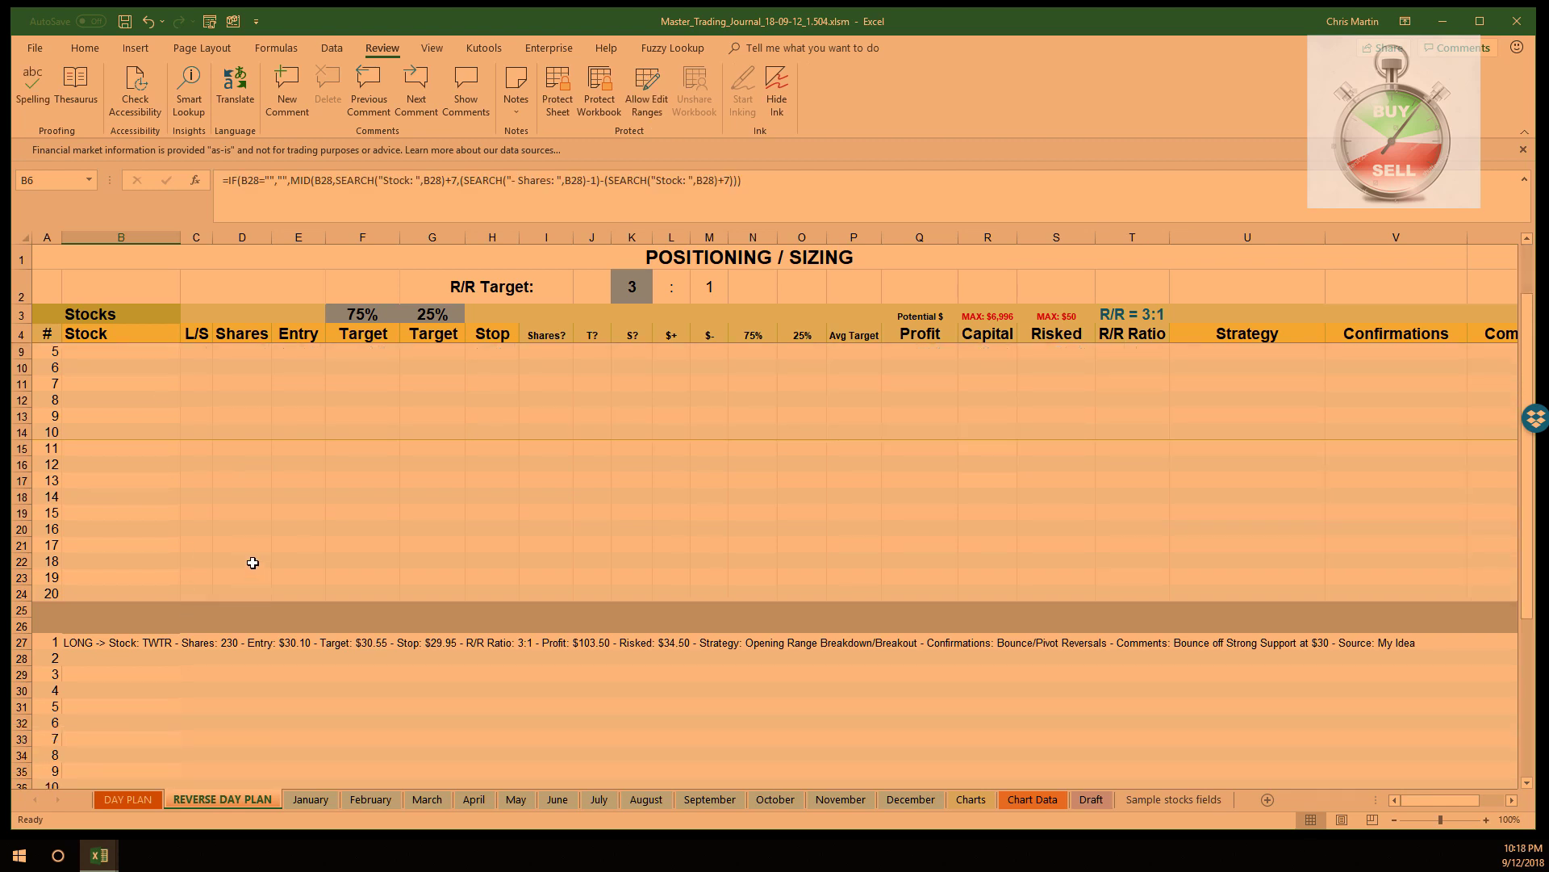
pyautogui.click(97, 660)
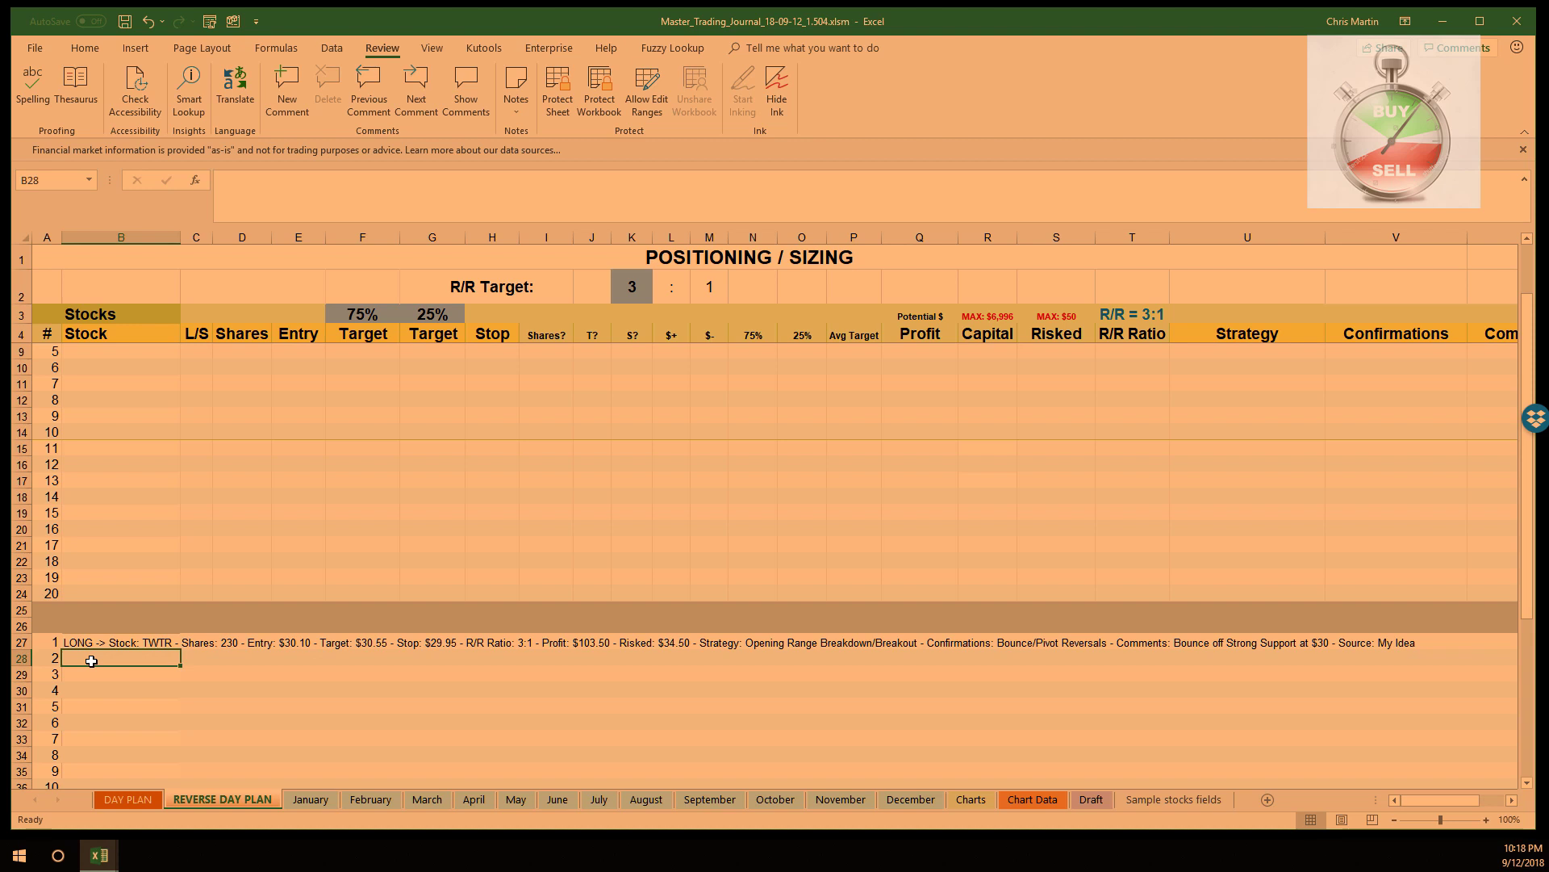
pyautogui.hotkey('ctrl', 'v')
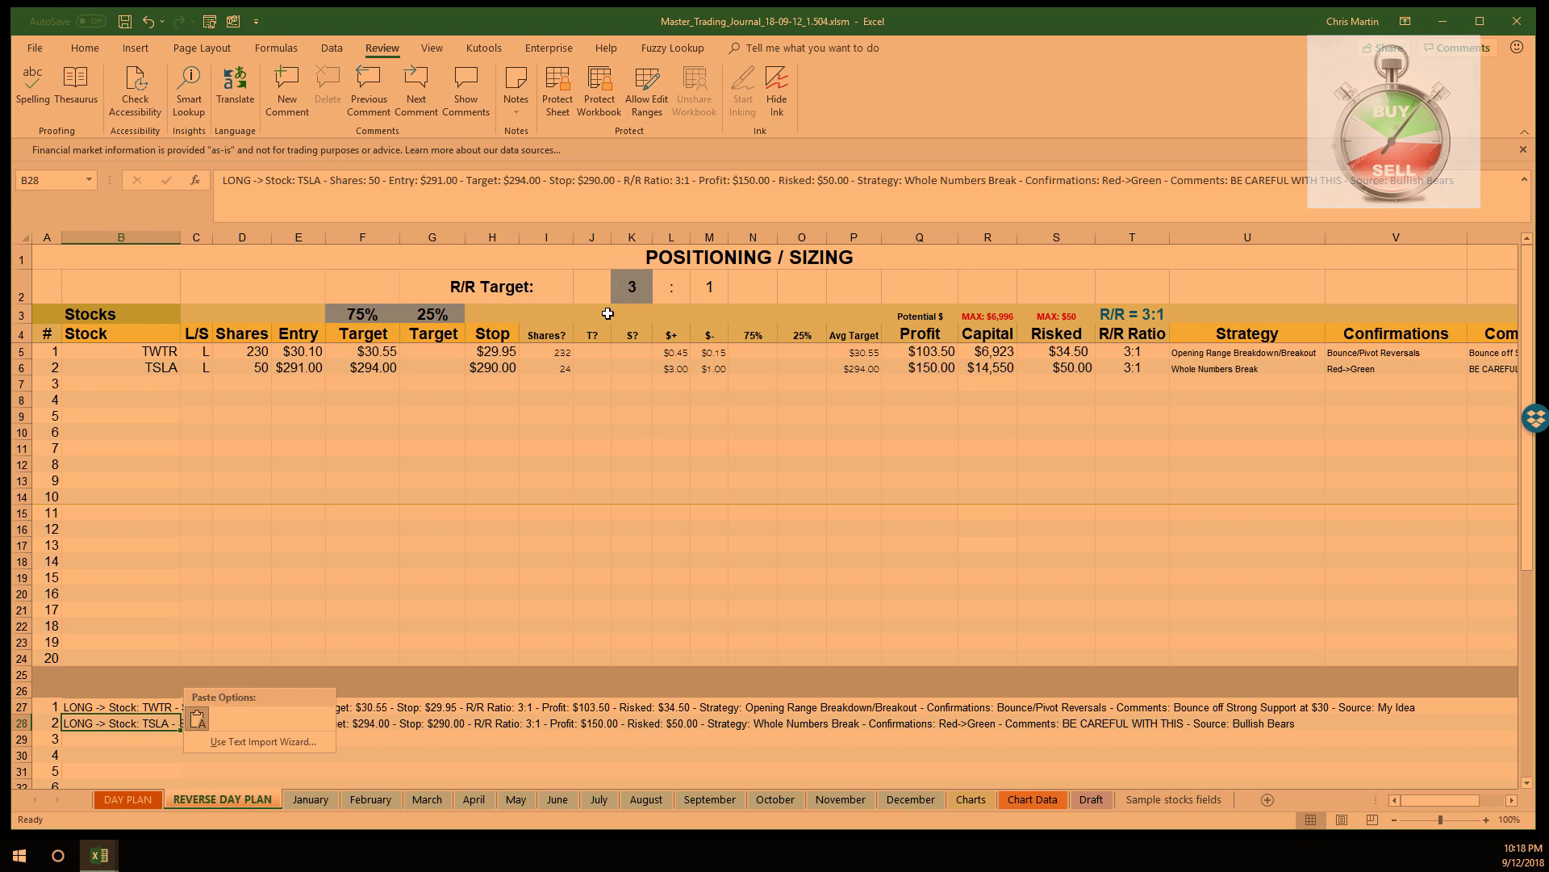
# - Set the R/R Target on the REVERSE DAY PLAN sheet to 2 : 1
pyautogui.click(633, 289)
pyautogui.write('2')
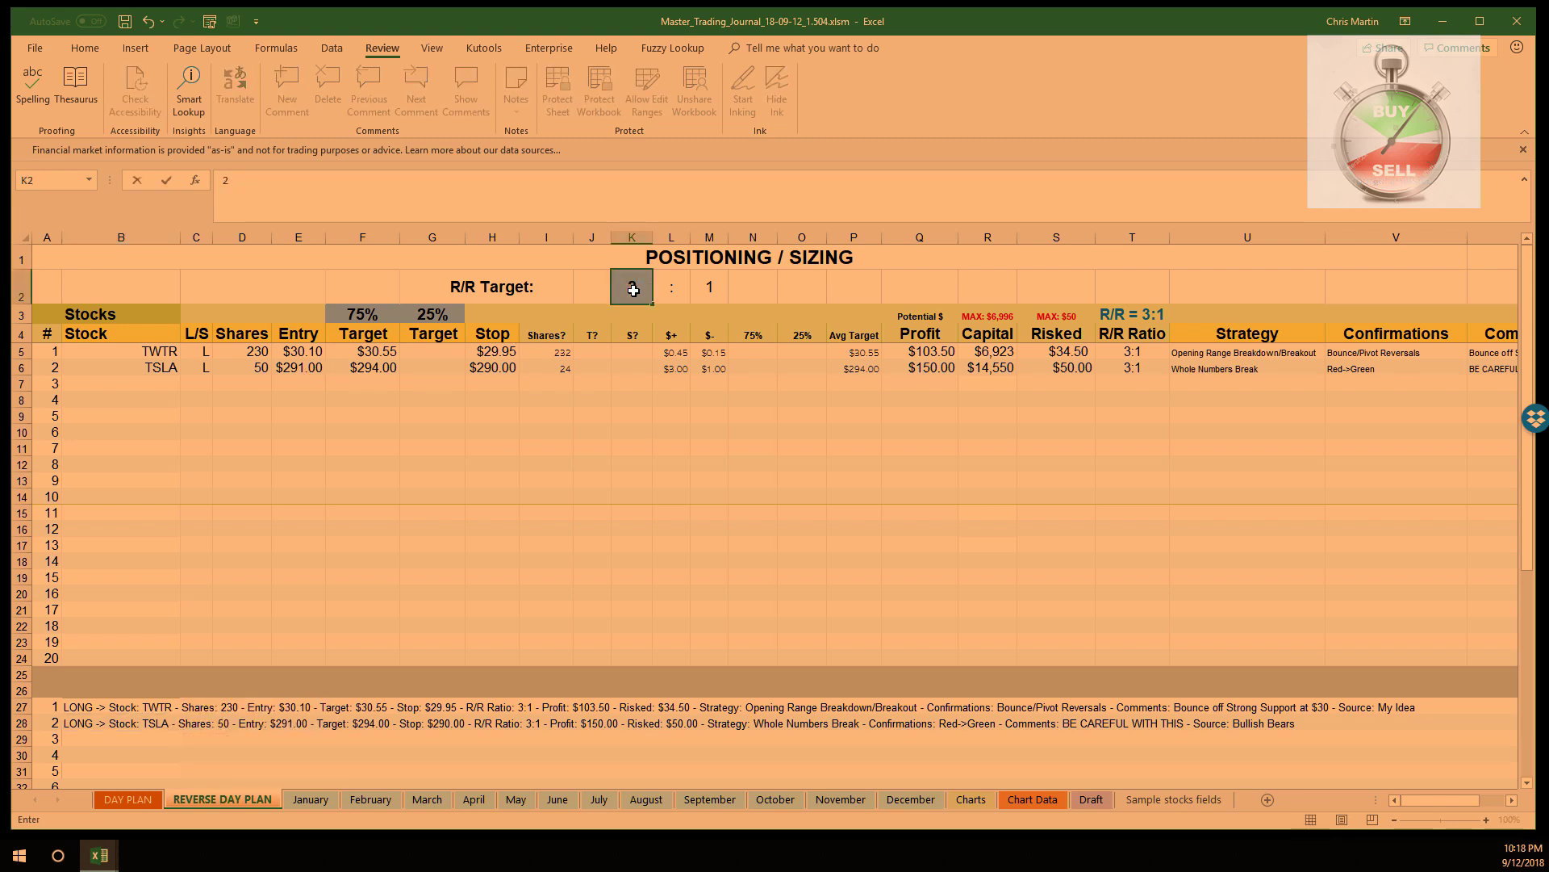
pyautogui.press('Return')
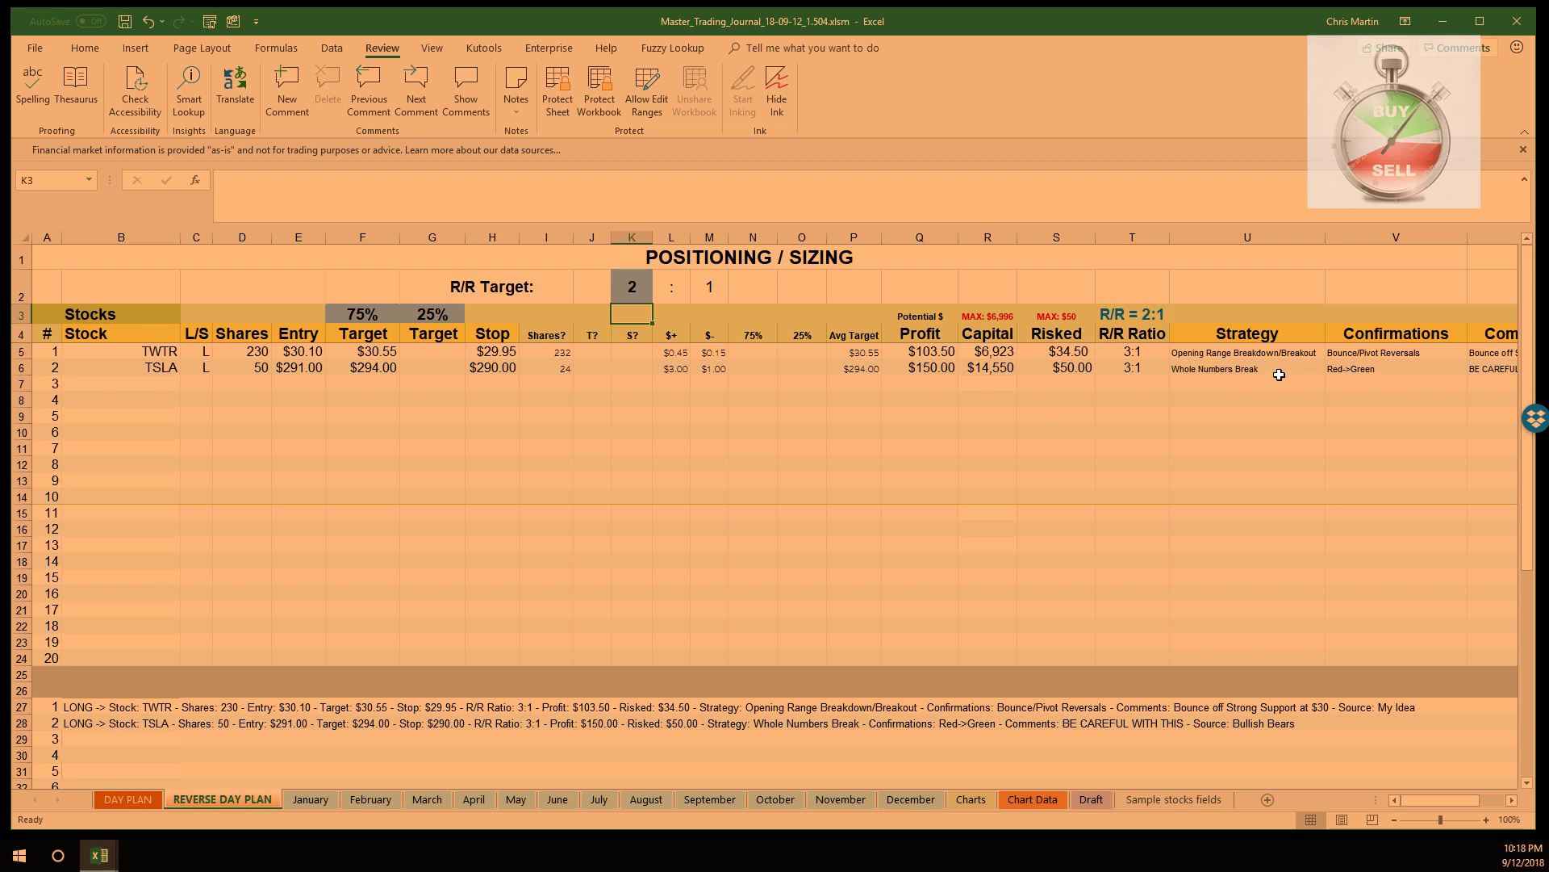
# - Examine the extracted stop, strategy and stock of the TSLA trade in row 6 and look at the September sheet
pyautogui.click(485, 369)
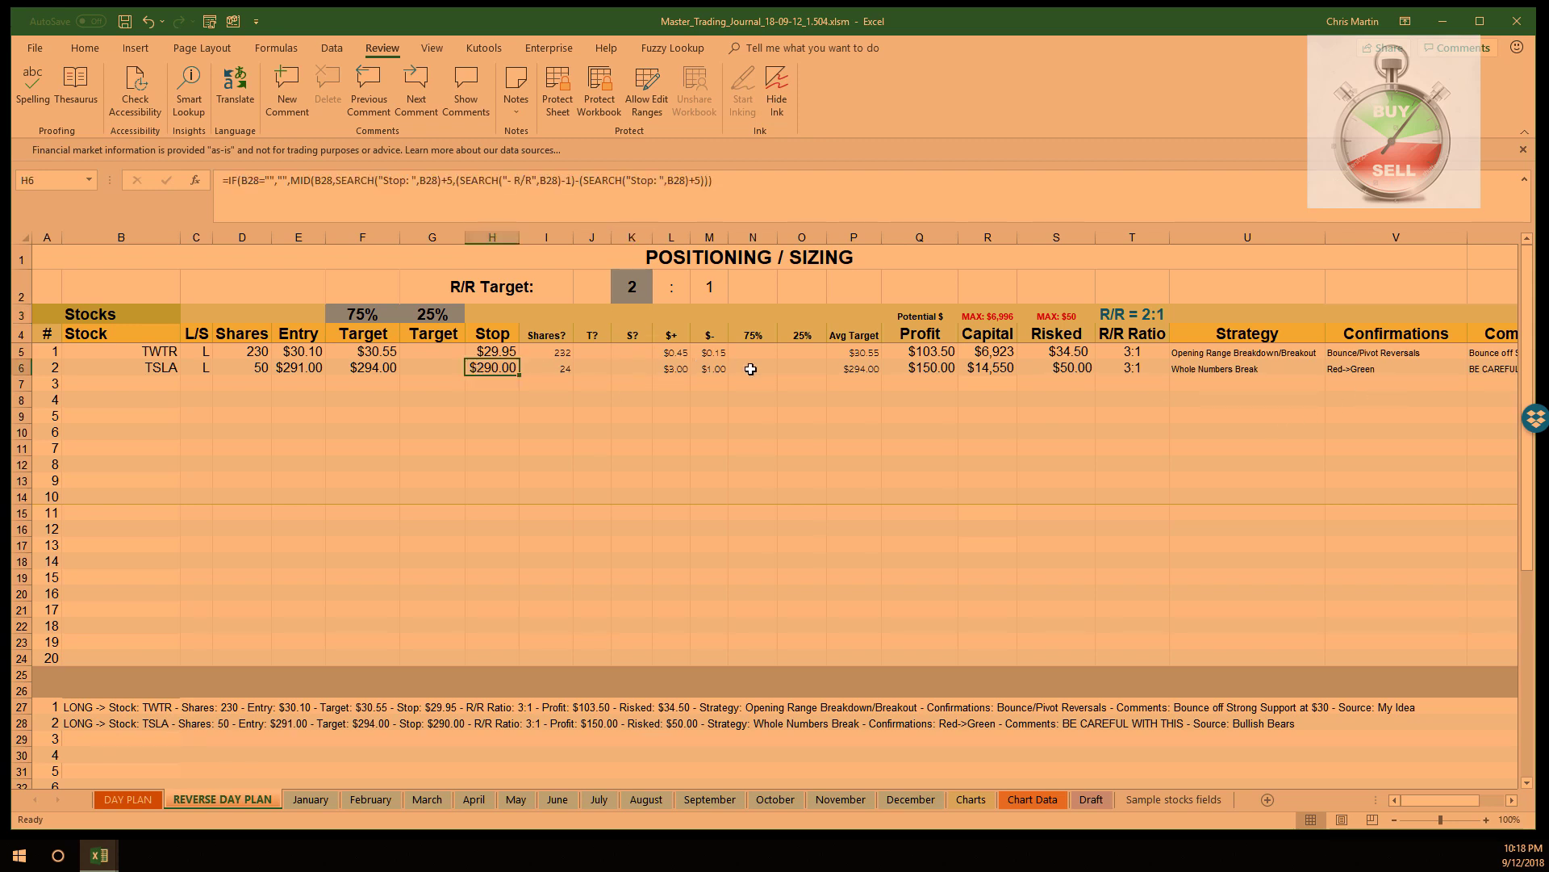
pyautogui.click(1258, 373)
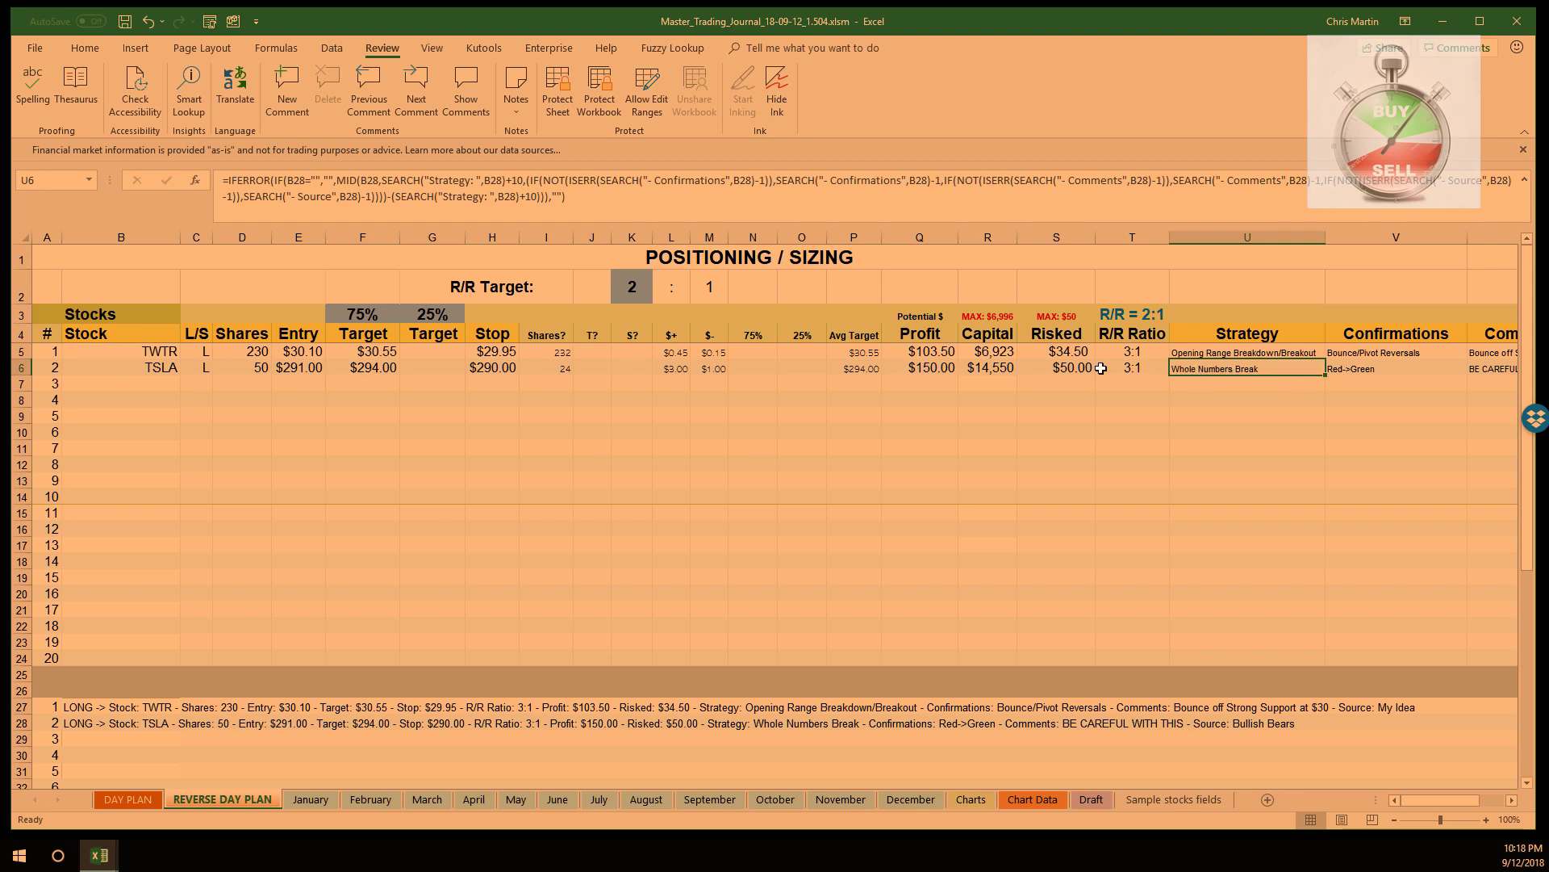
pyautogui.click(135, 369)
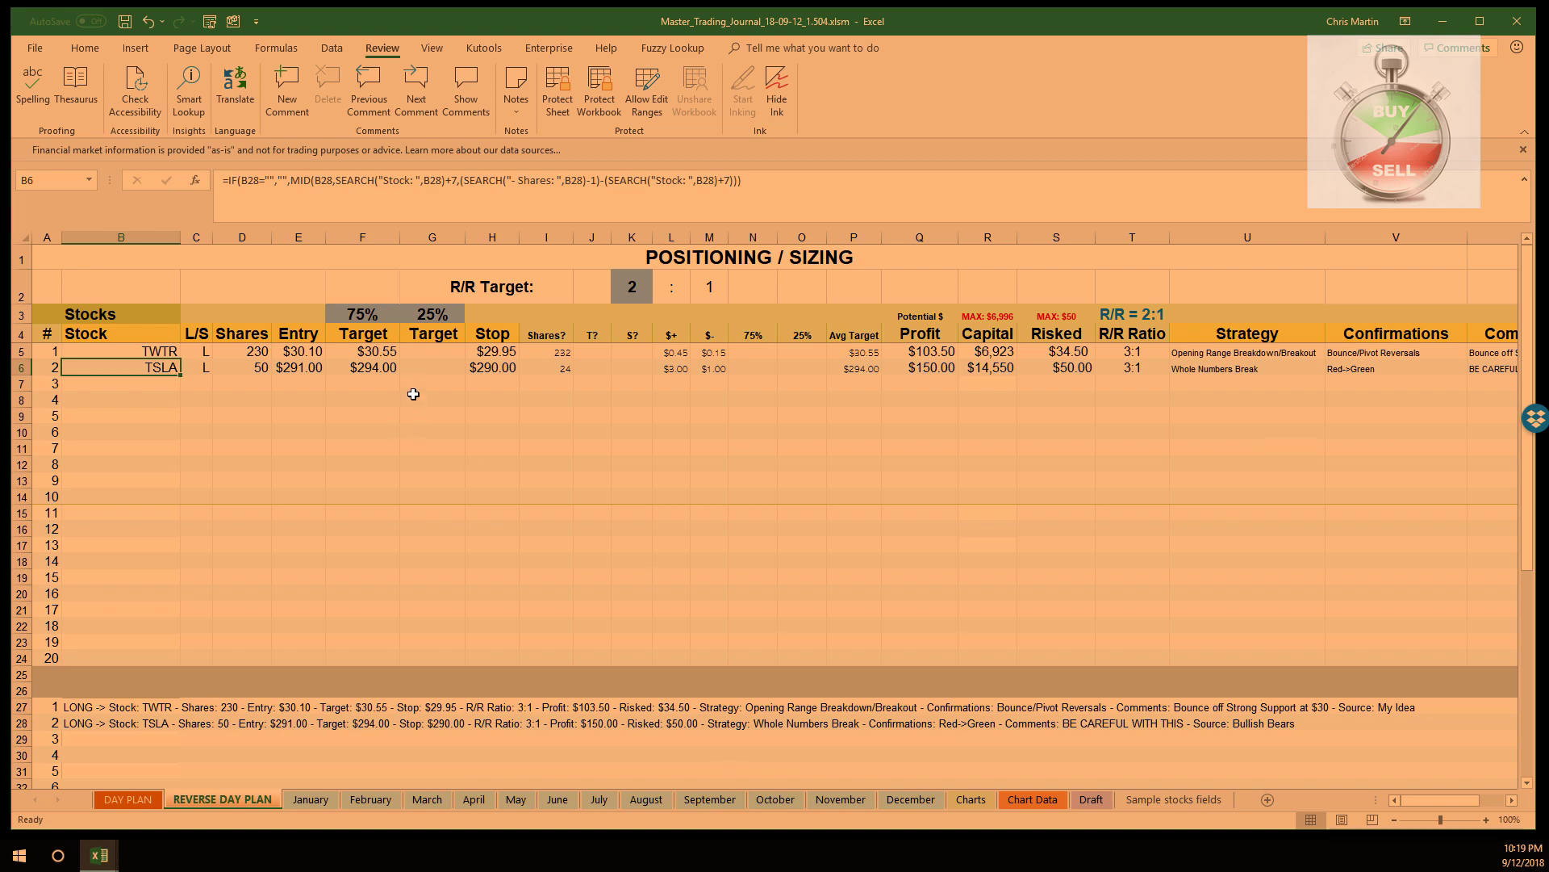
pyautogui.click(696, 800)
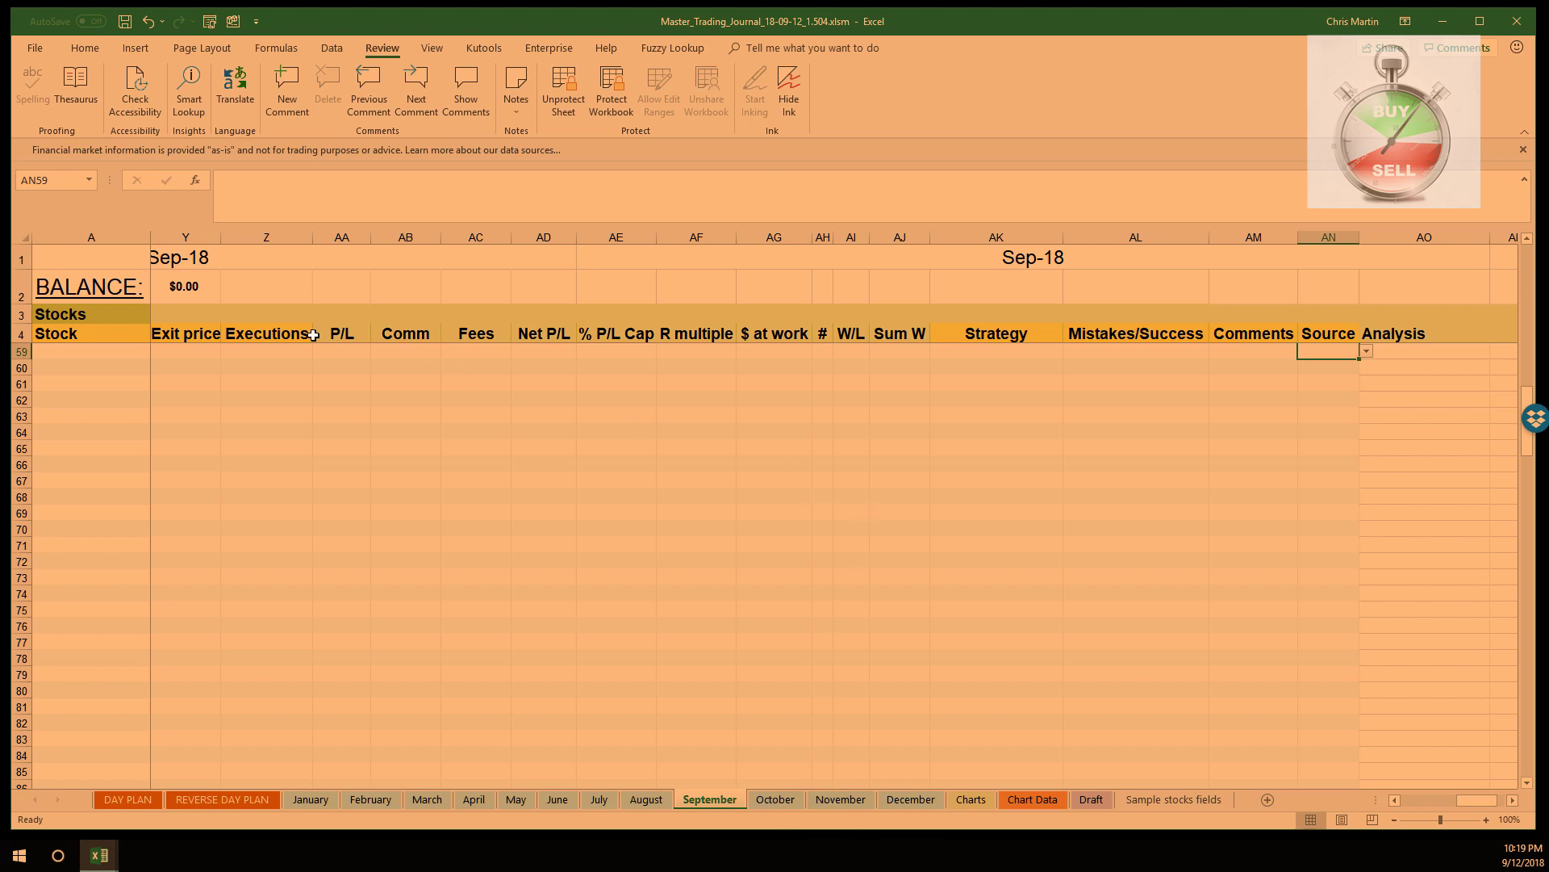
# - Return to the DAY PLAN sheet and review the Risked amounts of all planned trades, including the TSLA trade
pyautogui.click(123, 799)
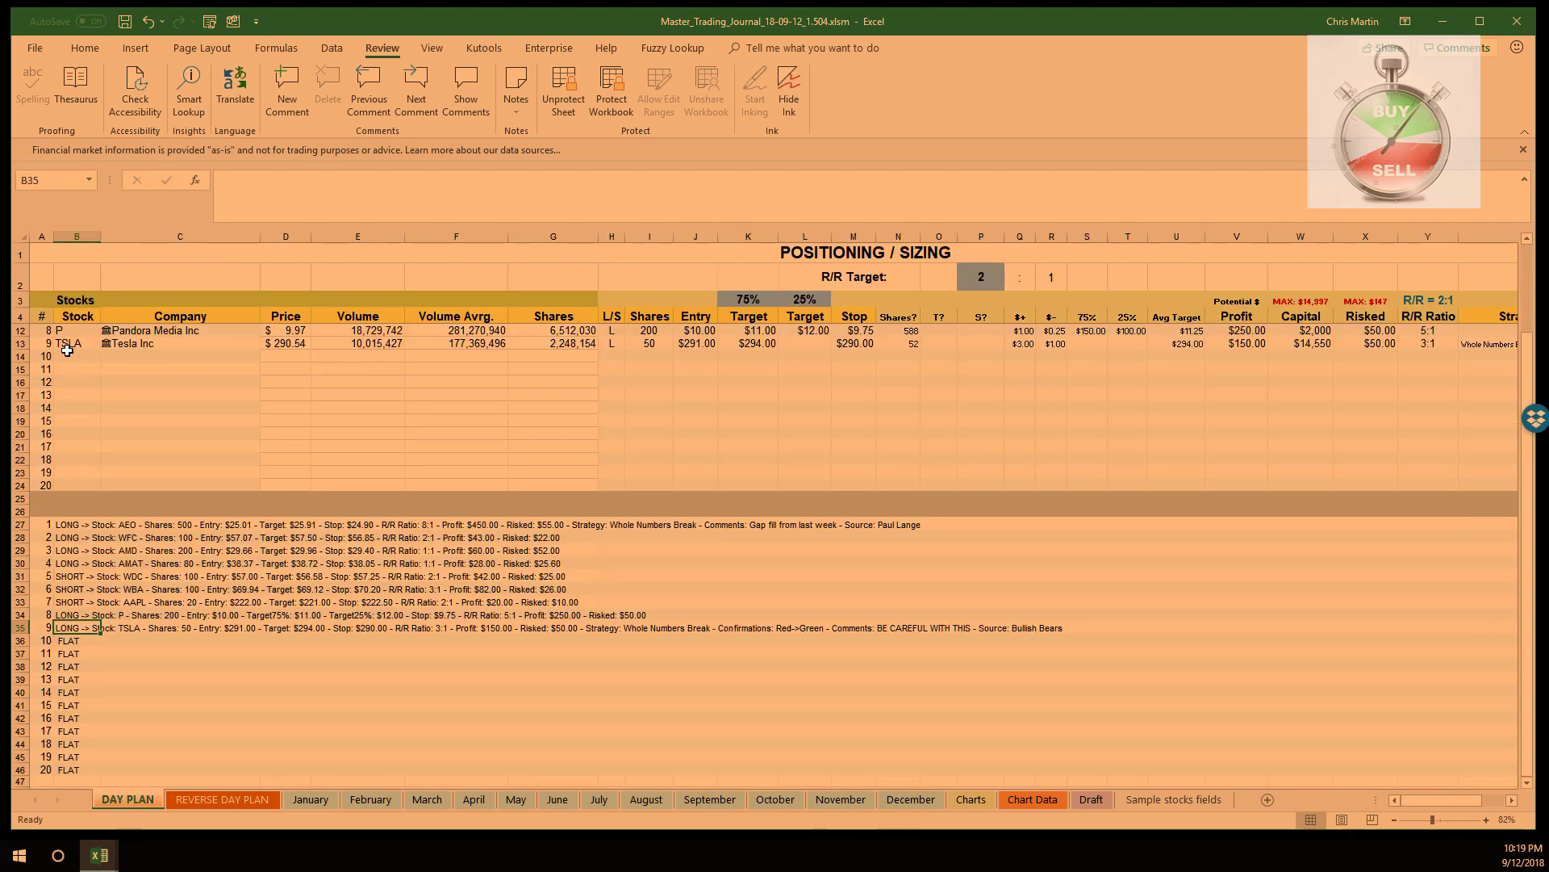
pyautogui.click(67, 356)
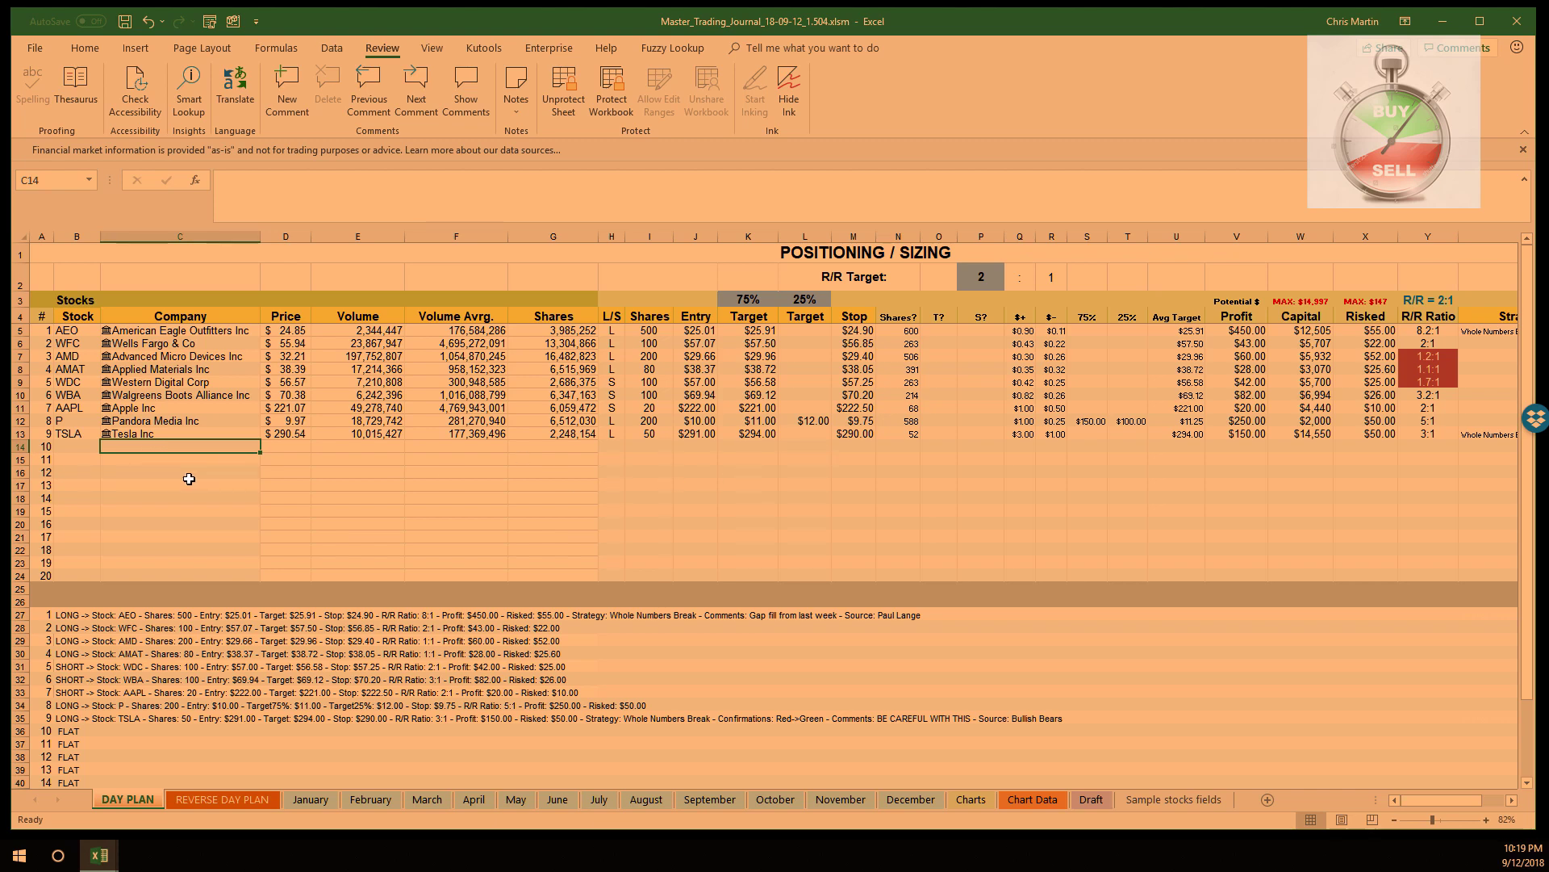
pyautogui.click(1378, 444)
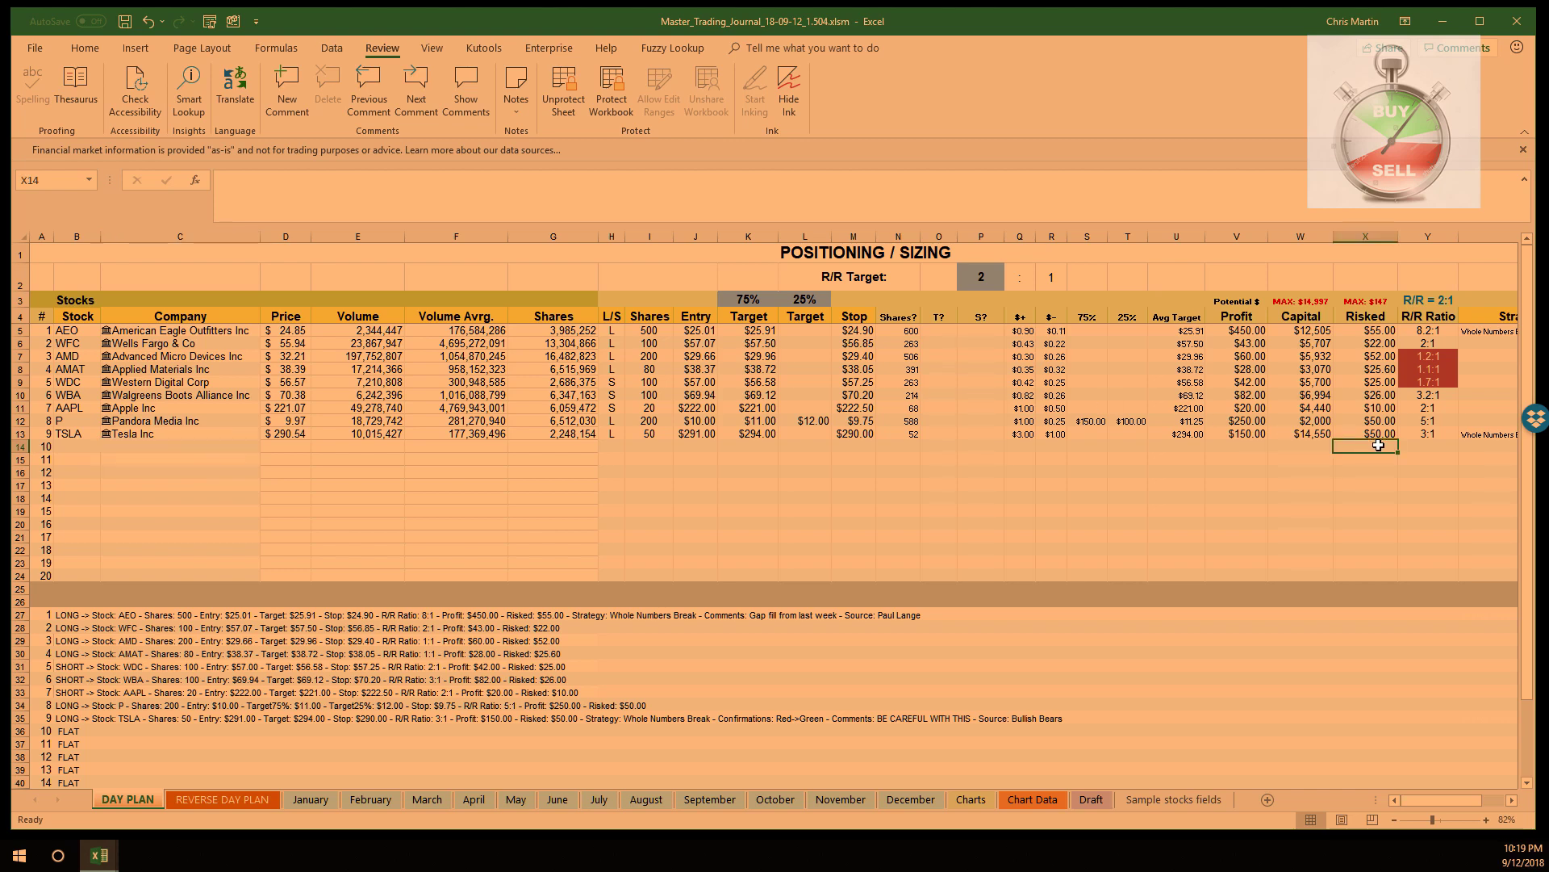
pyautogui.moveTo(1378, 444); pyautogui.dragTo(1353, 329)
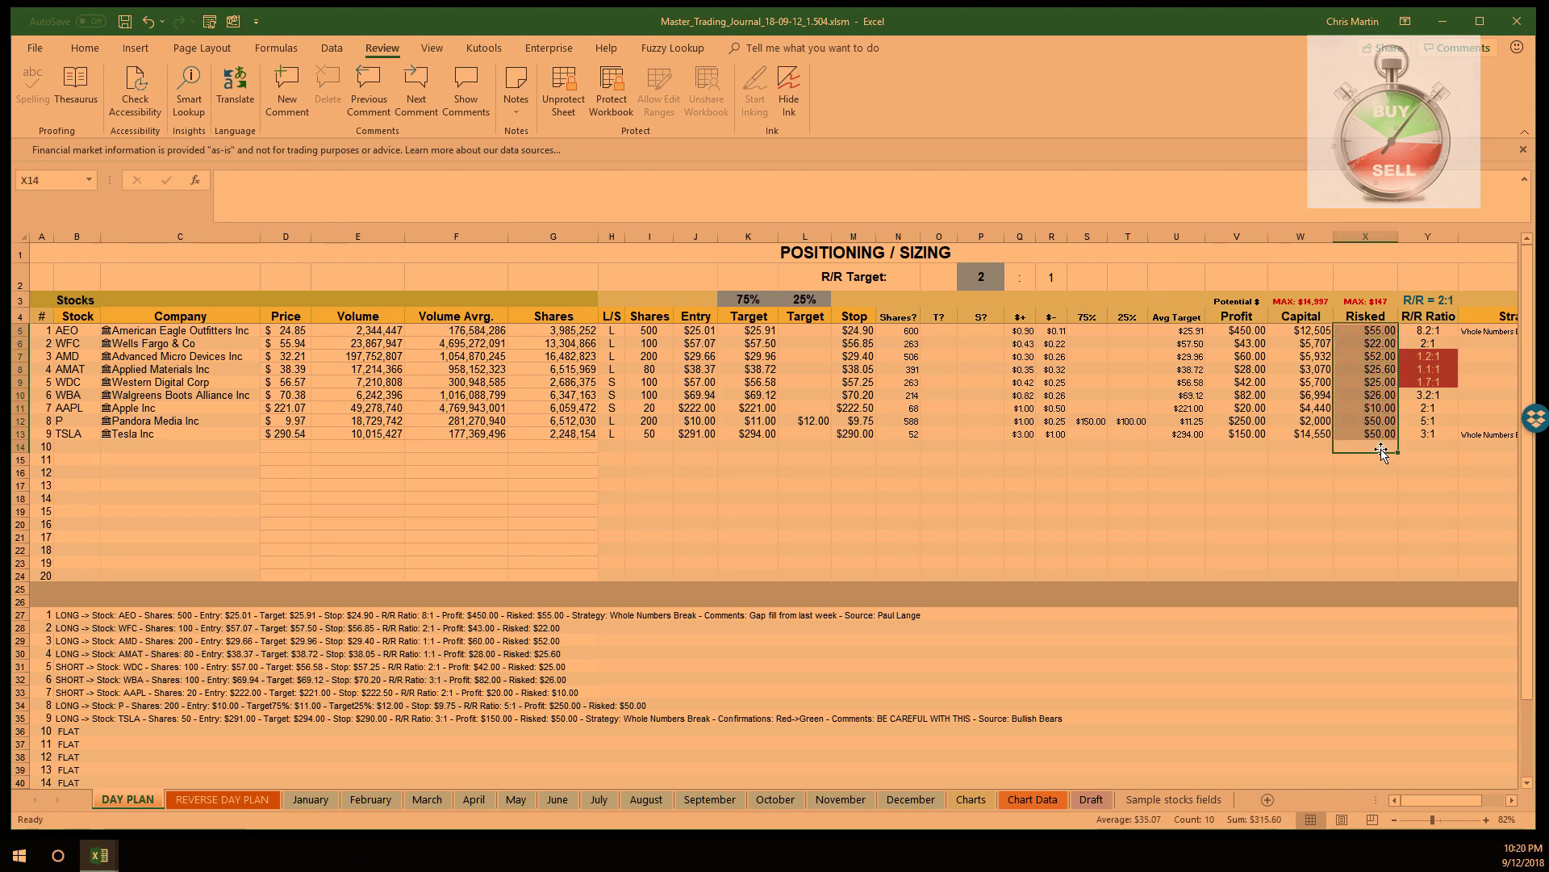
pyautogui.click(1381, 448)
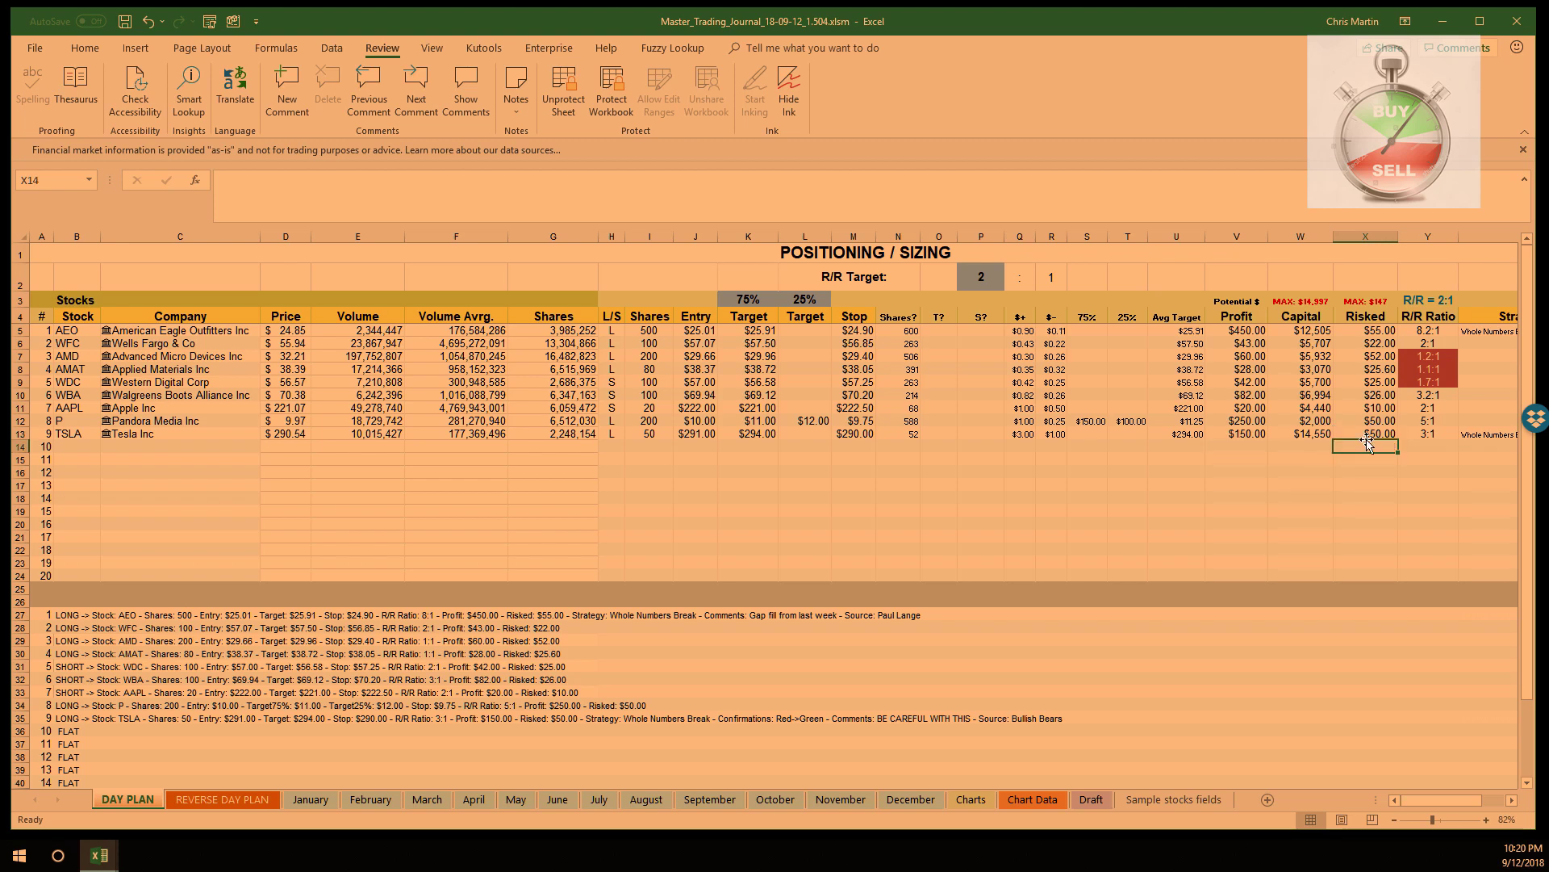
pyautogui.click(1373, 436)
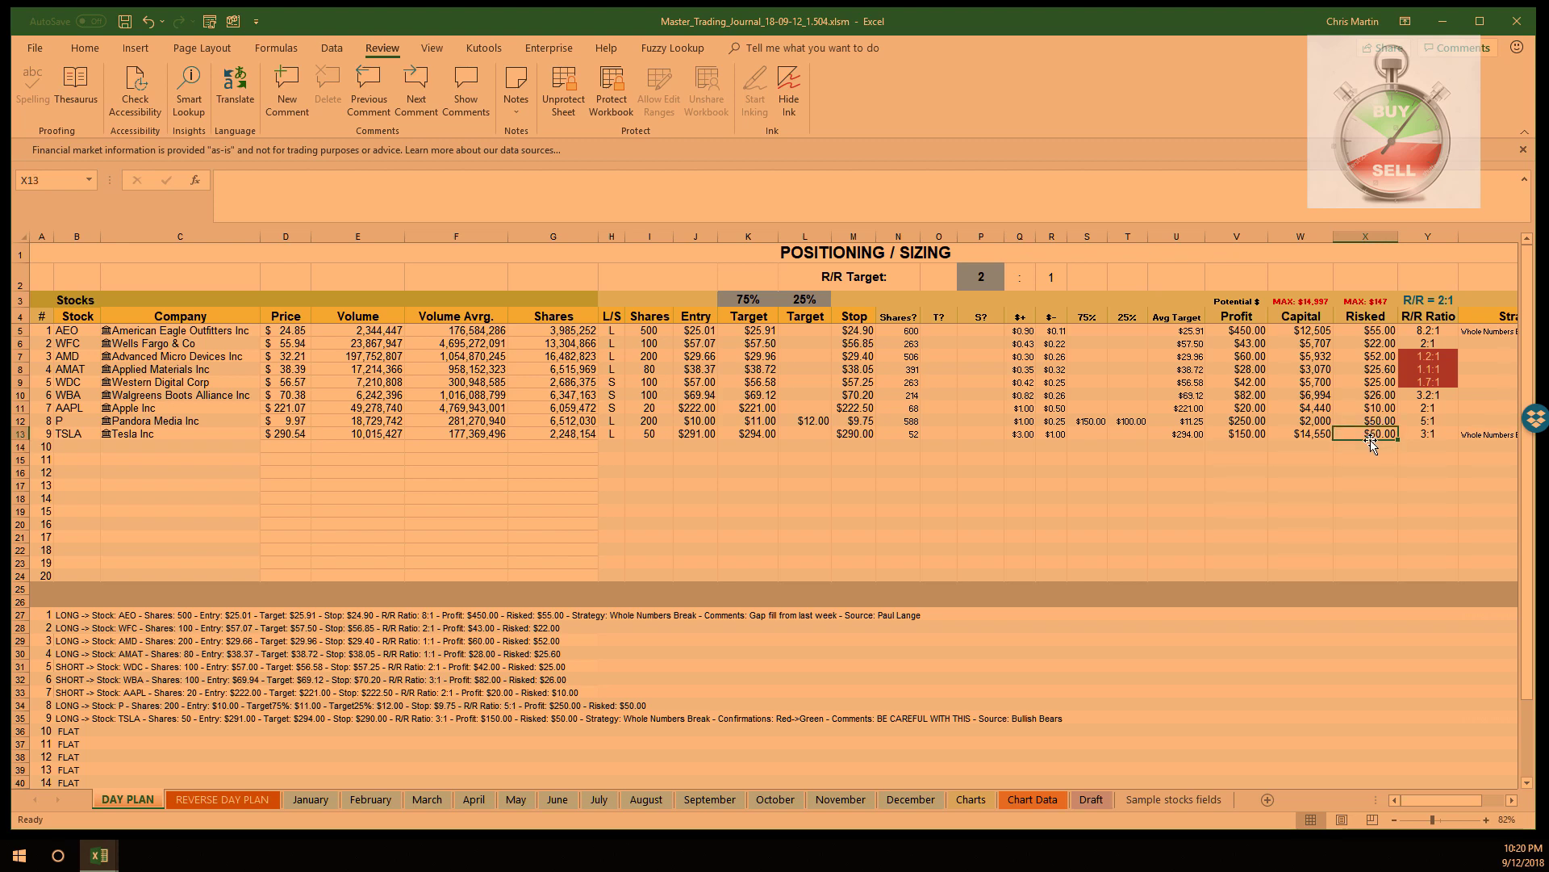
# - Set the TSLA trade's share count to 20 and check its profit, capital and risked amounts
pyautogui.click(643, 438)
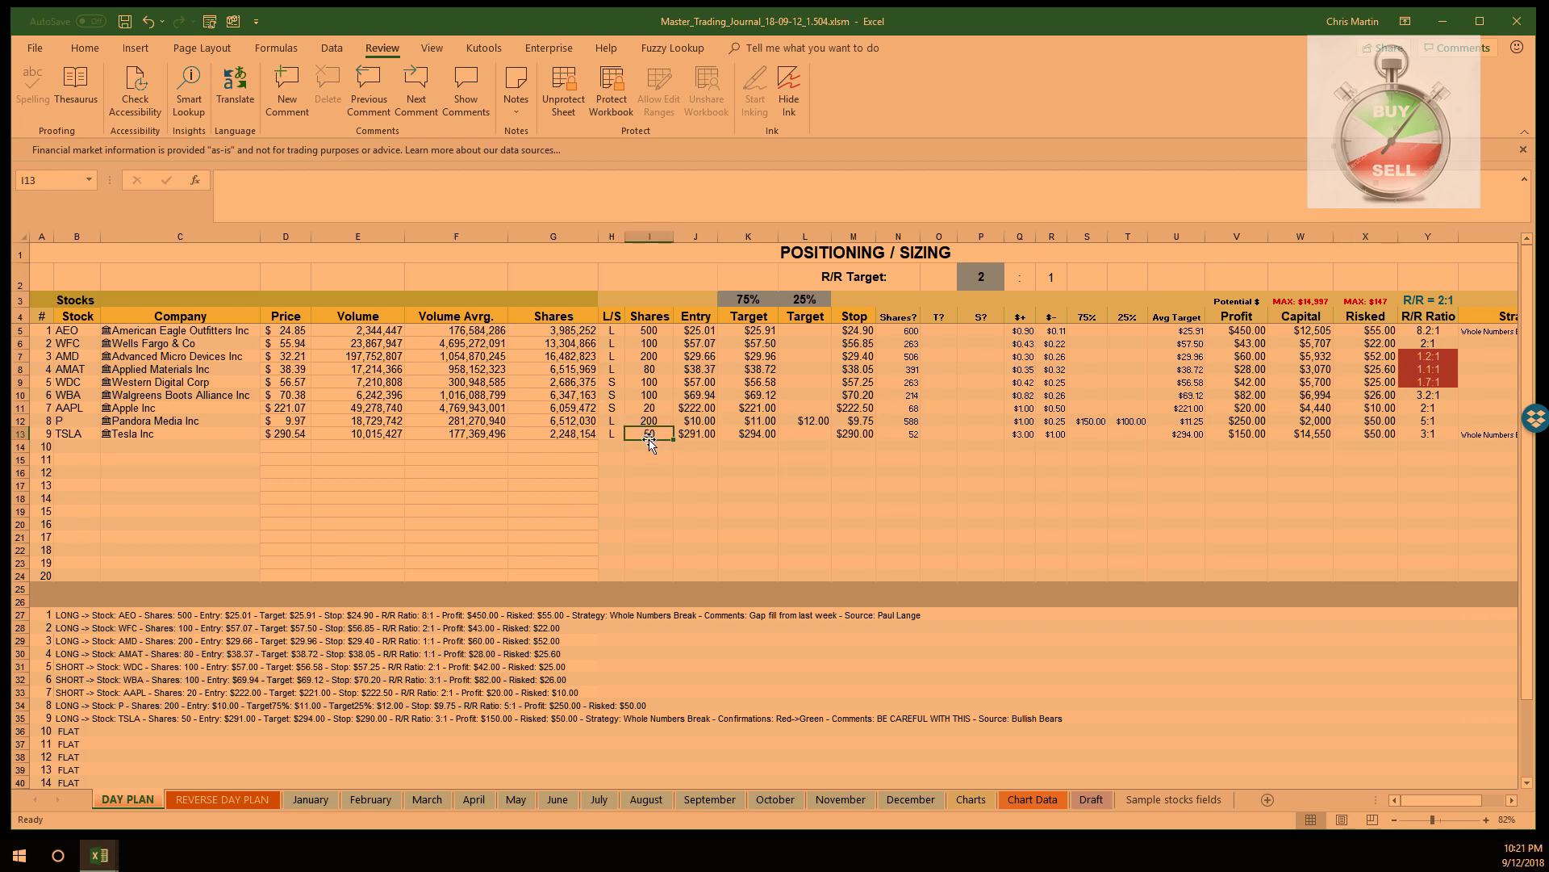
pyautogui.write('20')
pyautogui.press('Return')
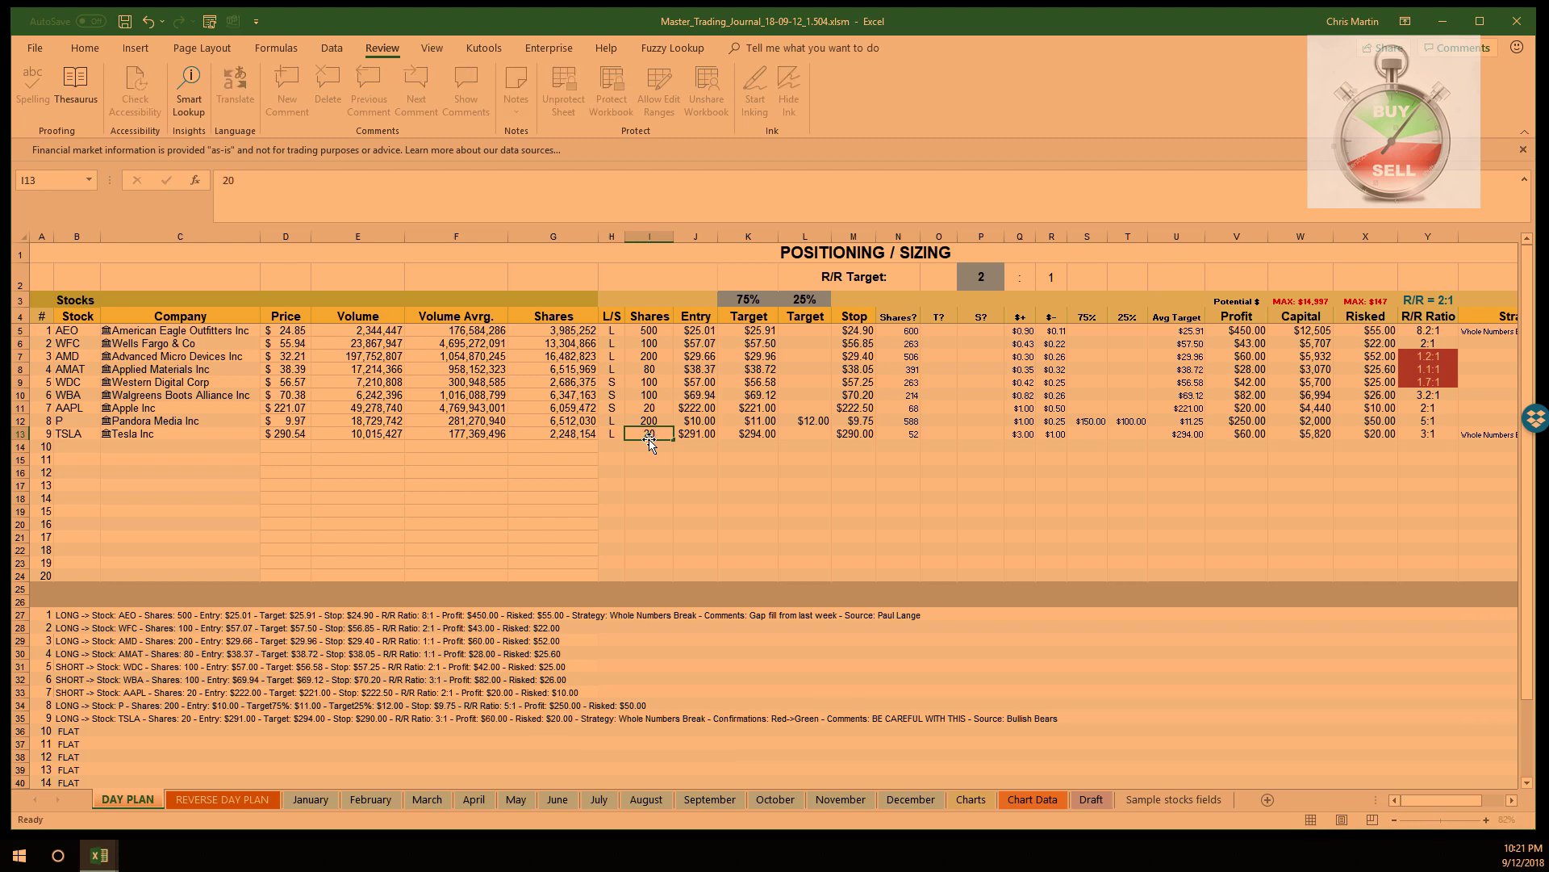
pyautogui.click(1244, 433)
pyautogui.click(1381, 437)
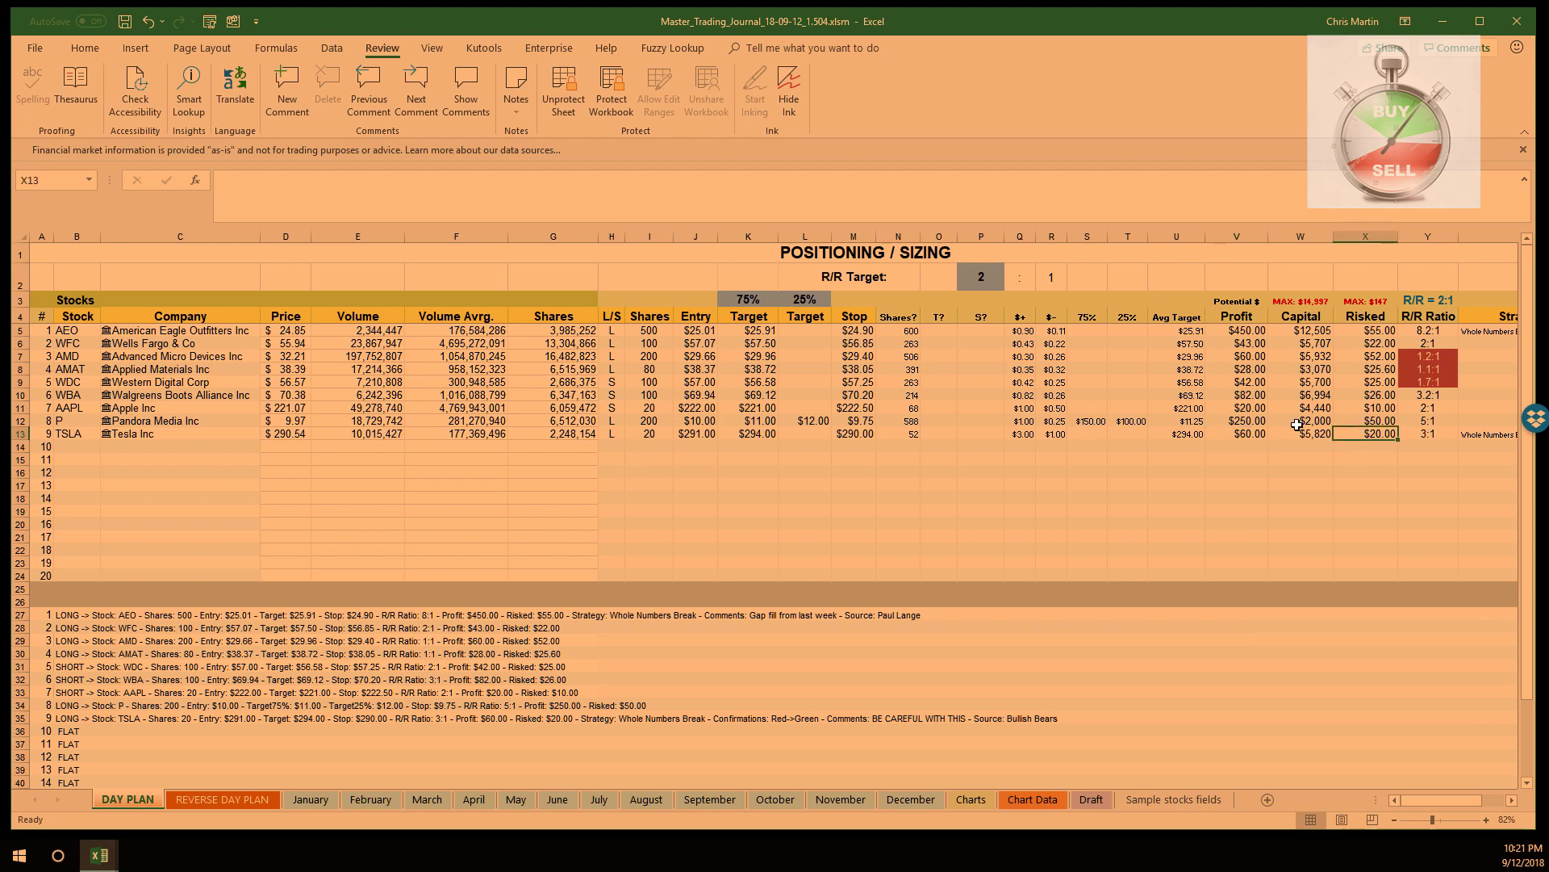
pyautogui.click(1240, 438)
pyautogui.press('Right')
pyautogui.press('Right')
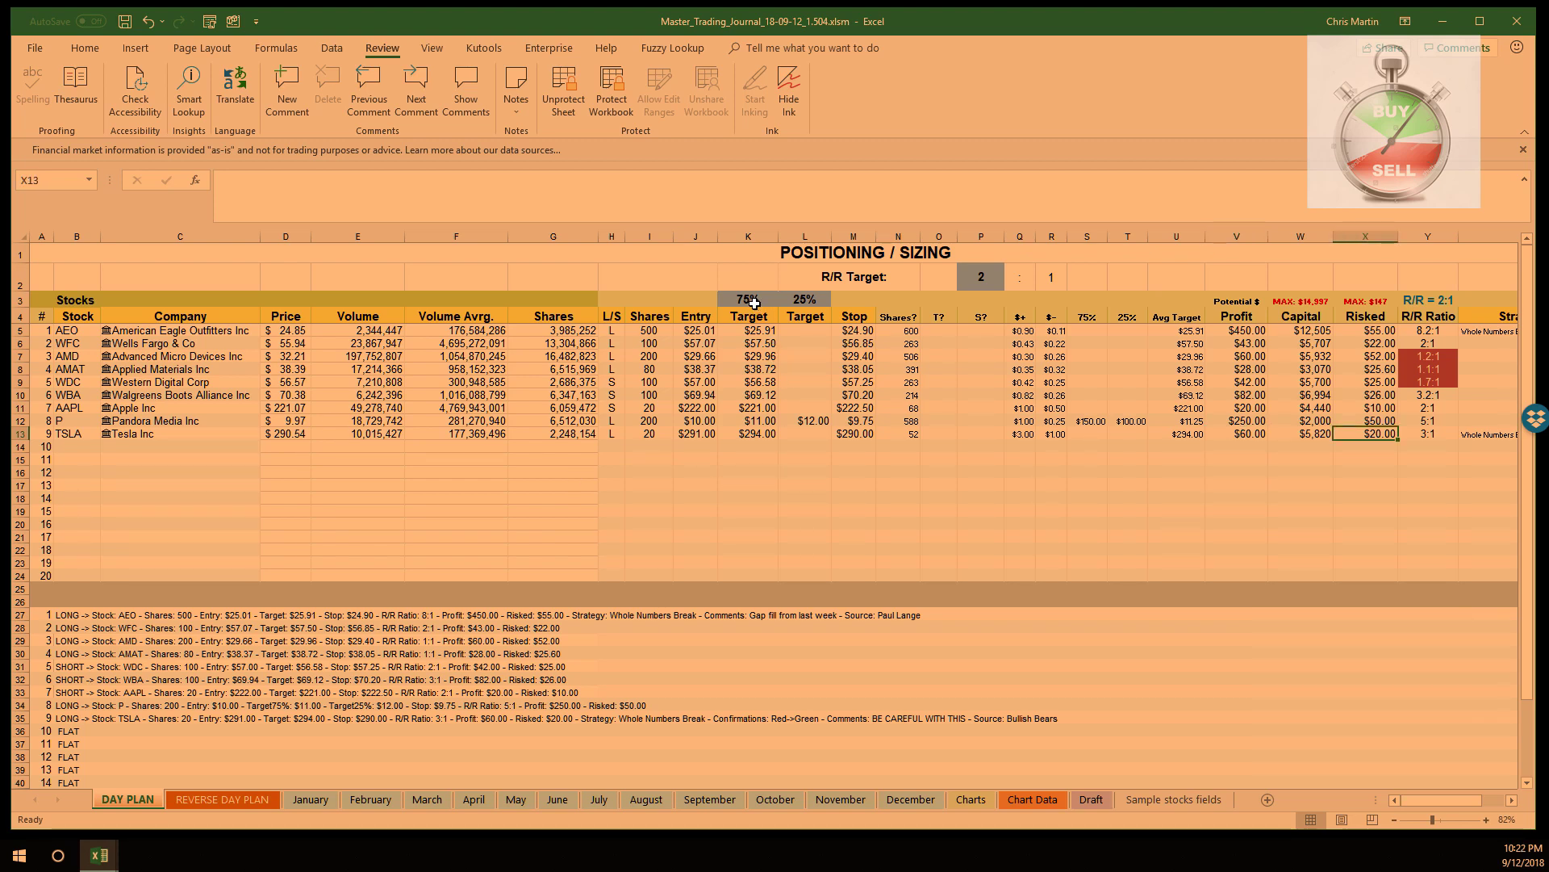
# - Review the Strategy, Confirmations, Comments and Source entries of the TSLA trade on the DAY PLAN sheet
pyautogui.moveTo(1436, 802); pyautogui.dragTo(1469, 799)
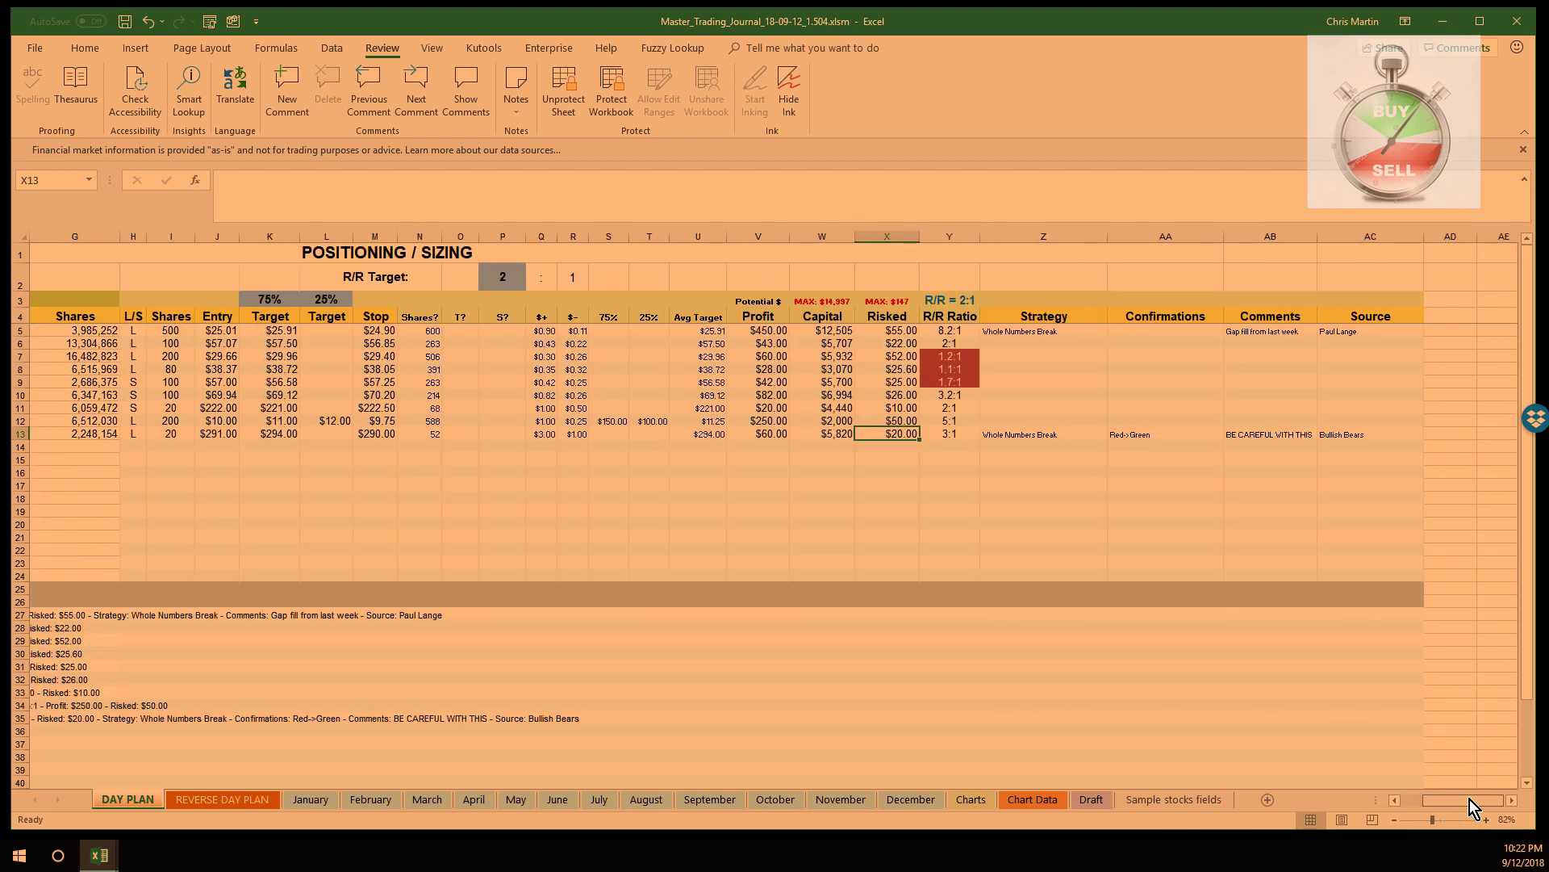
pyautogui.click(1369, 435)
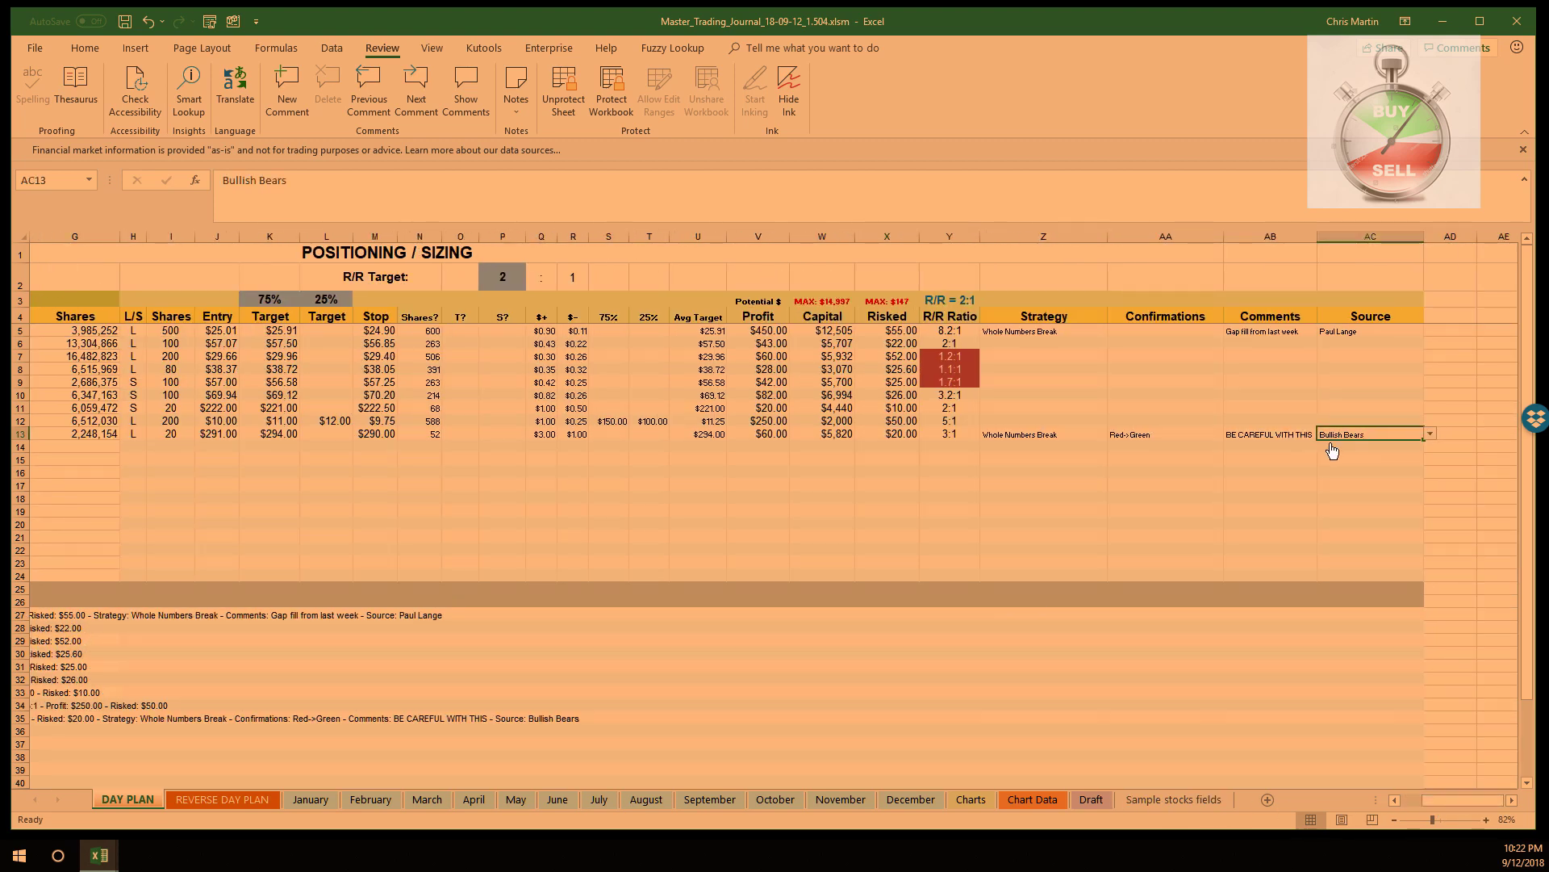
pyautogui.click(769, 449)
pyautogui.click(764, 461)
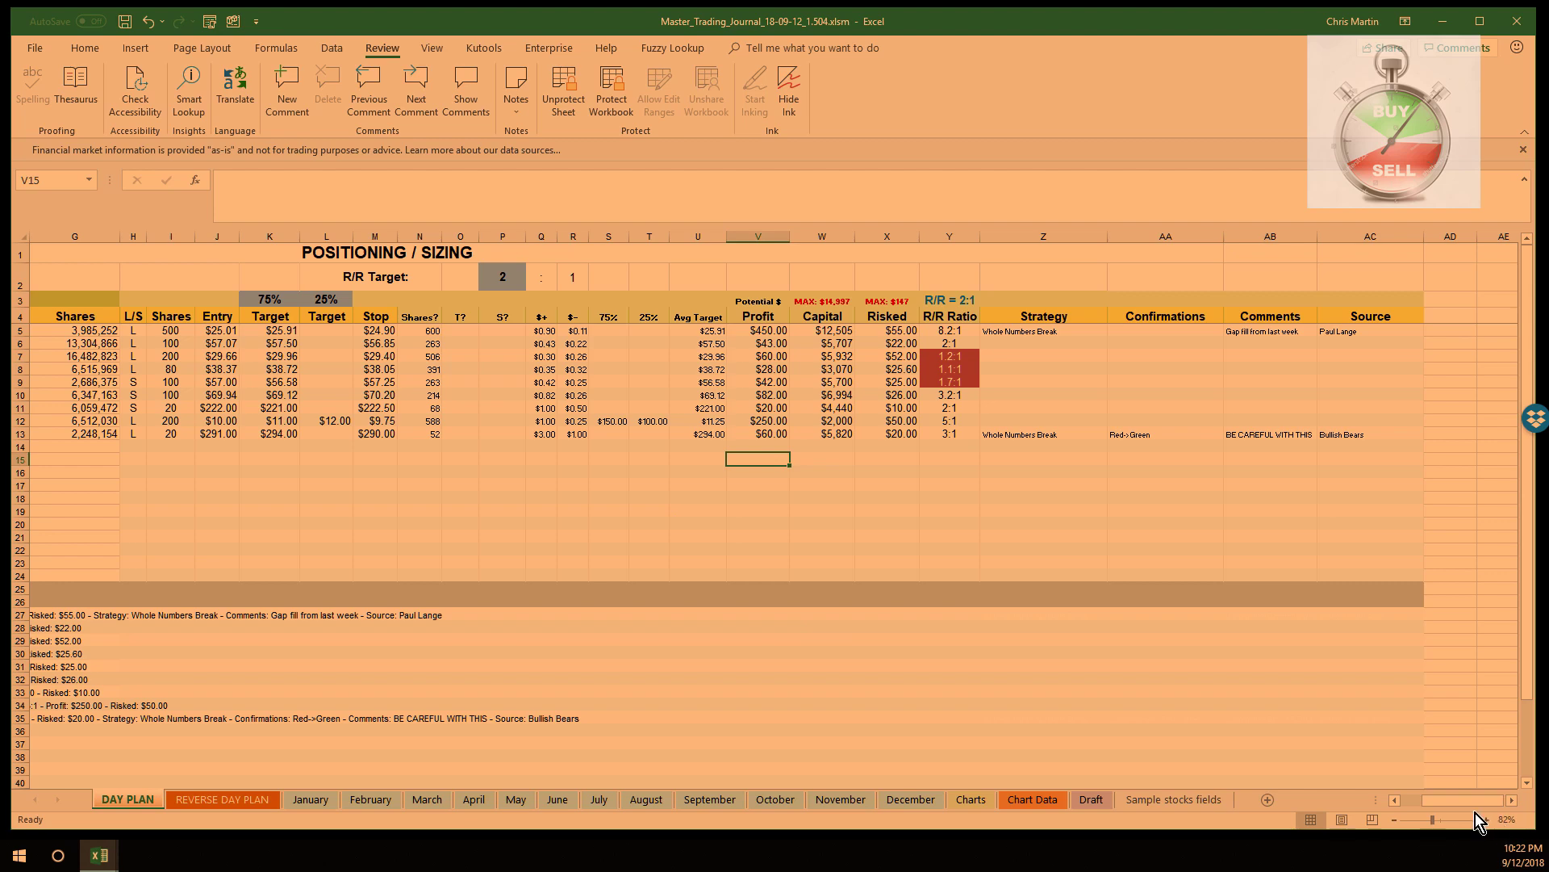
pyautogui.moveTo(1461, 800); pyautogui.dragTo(1423, 803)
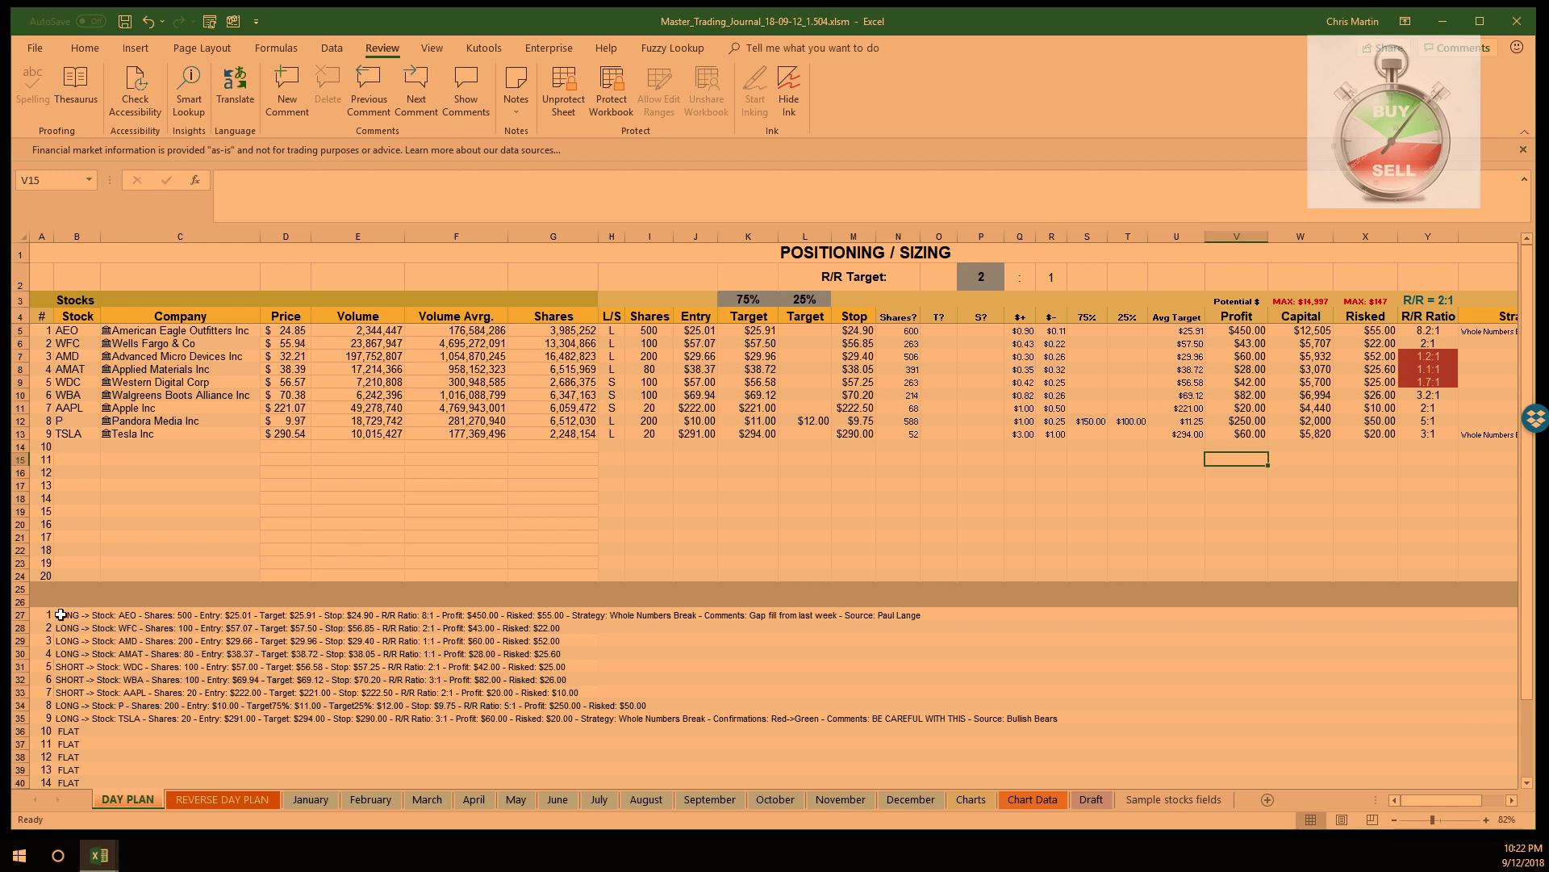
pyautogui.click(78, 447)
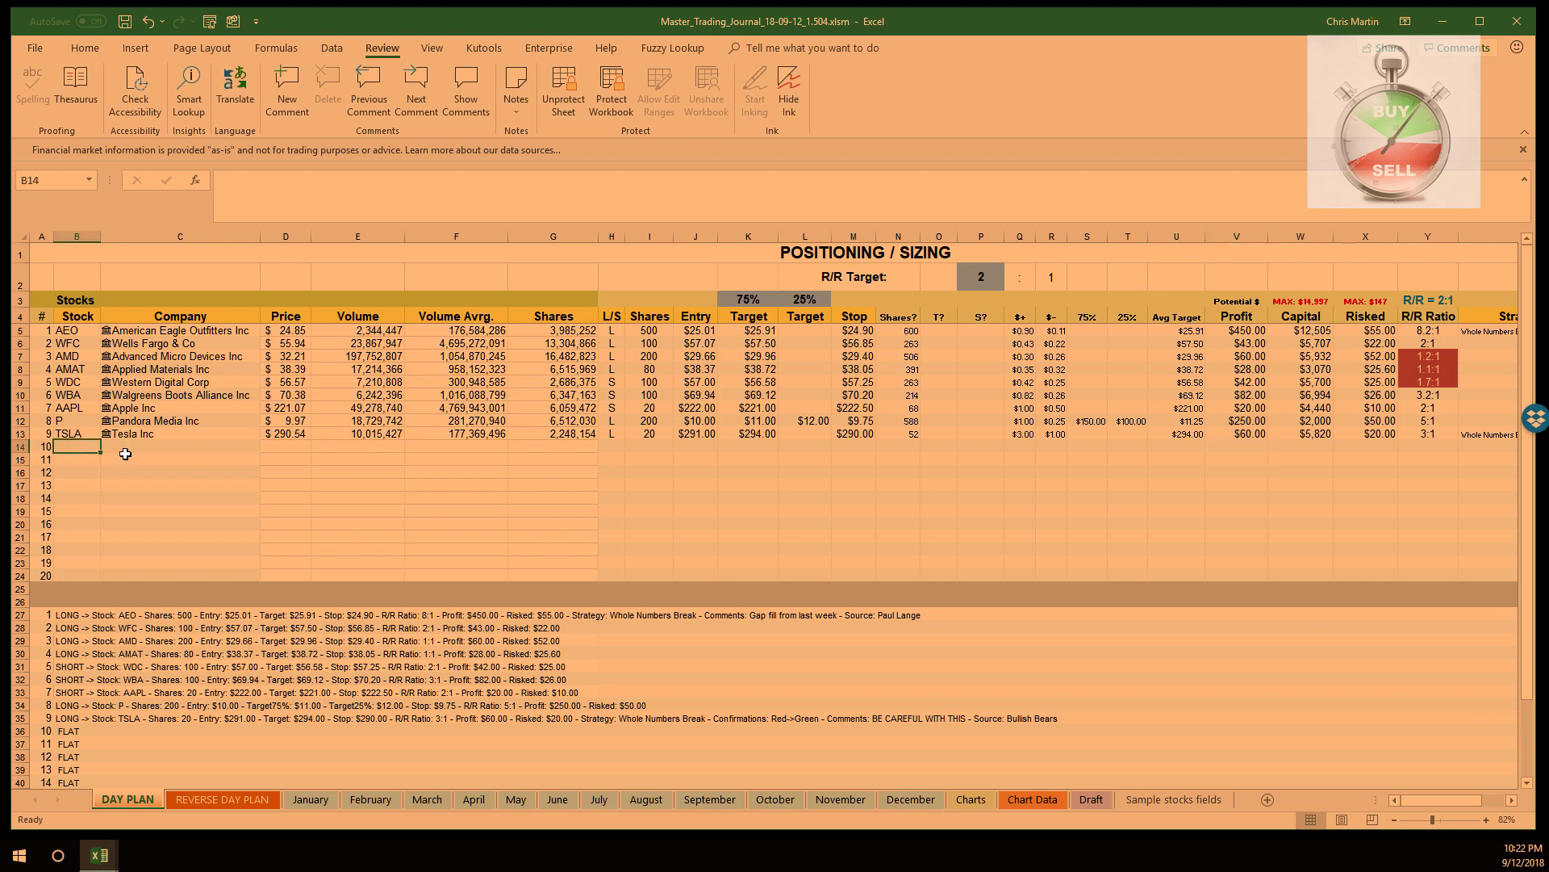
# - Copy the nine trade summary lines, AEO through TSLA, in B27:B35 of the DAY PLAN sheet
pyautogui.click(69, 616)
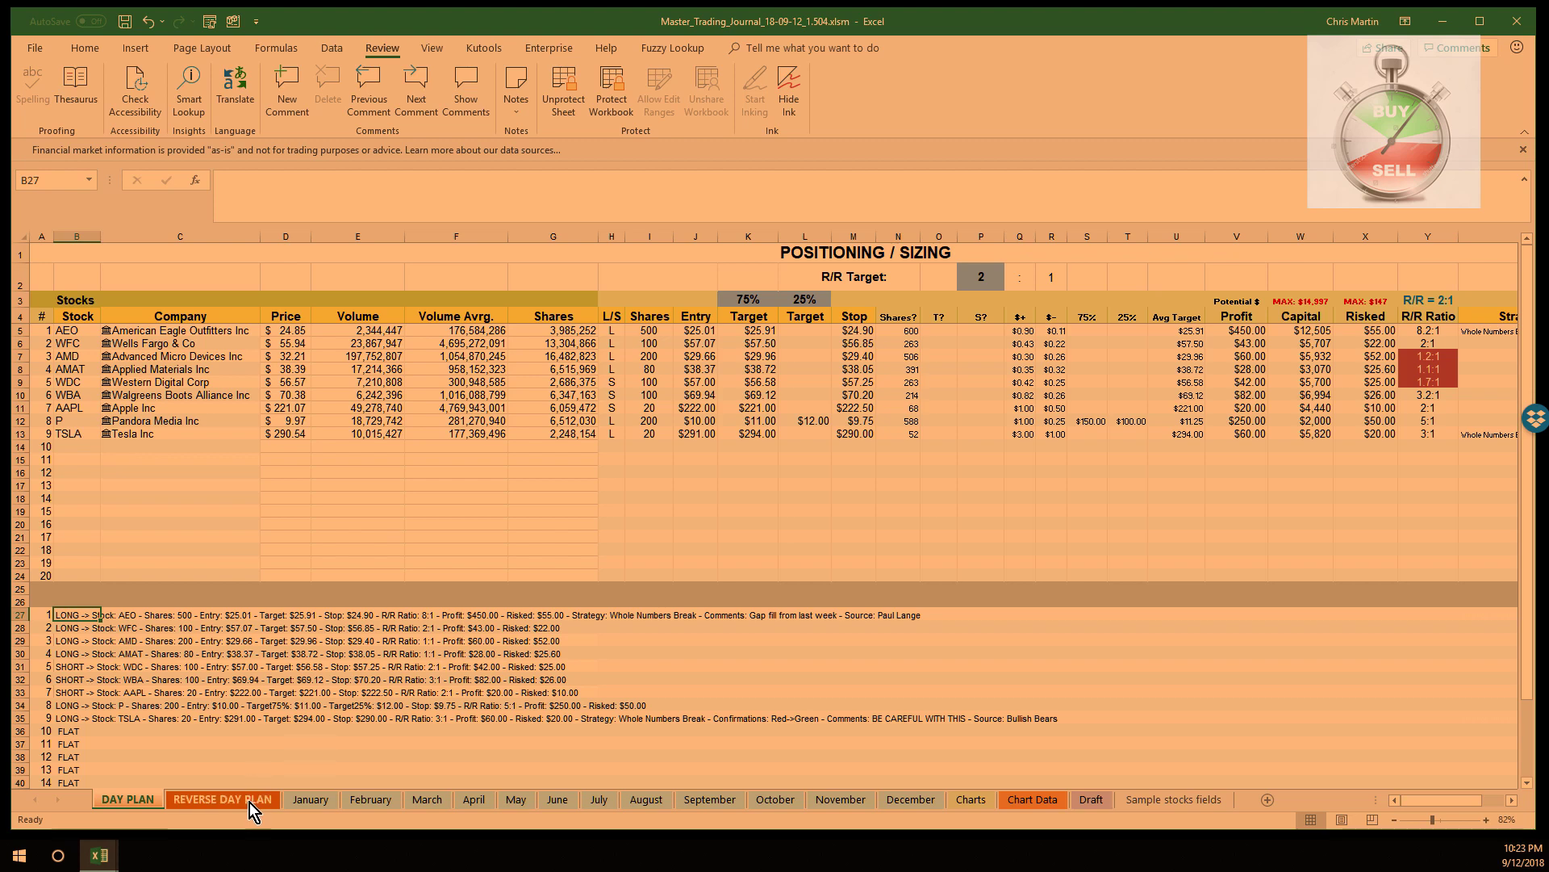
pyautogui.moveTo(68, 616); pyautogui.dragTo(62, 731)
pyautogui.hotkey('ctrl', 'c')
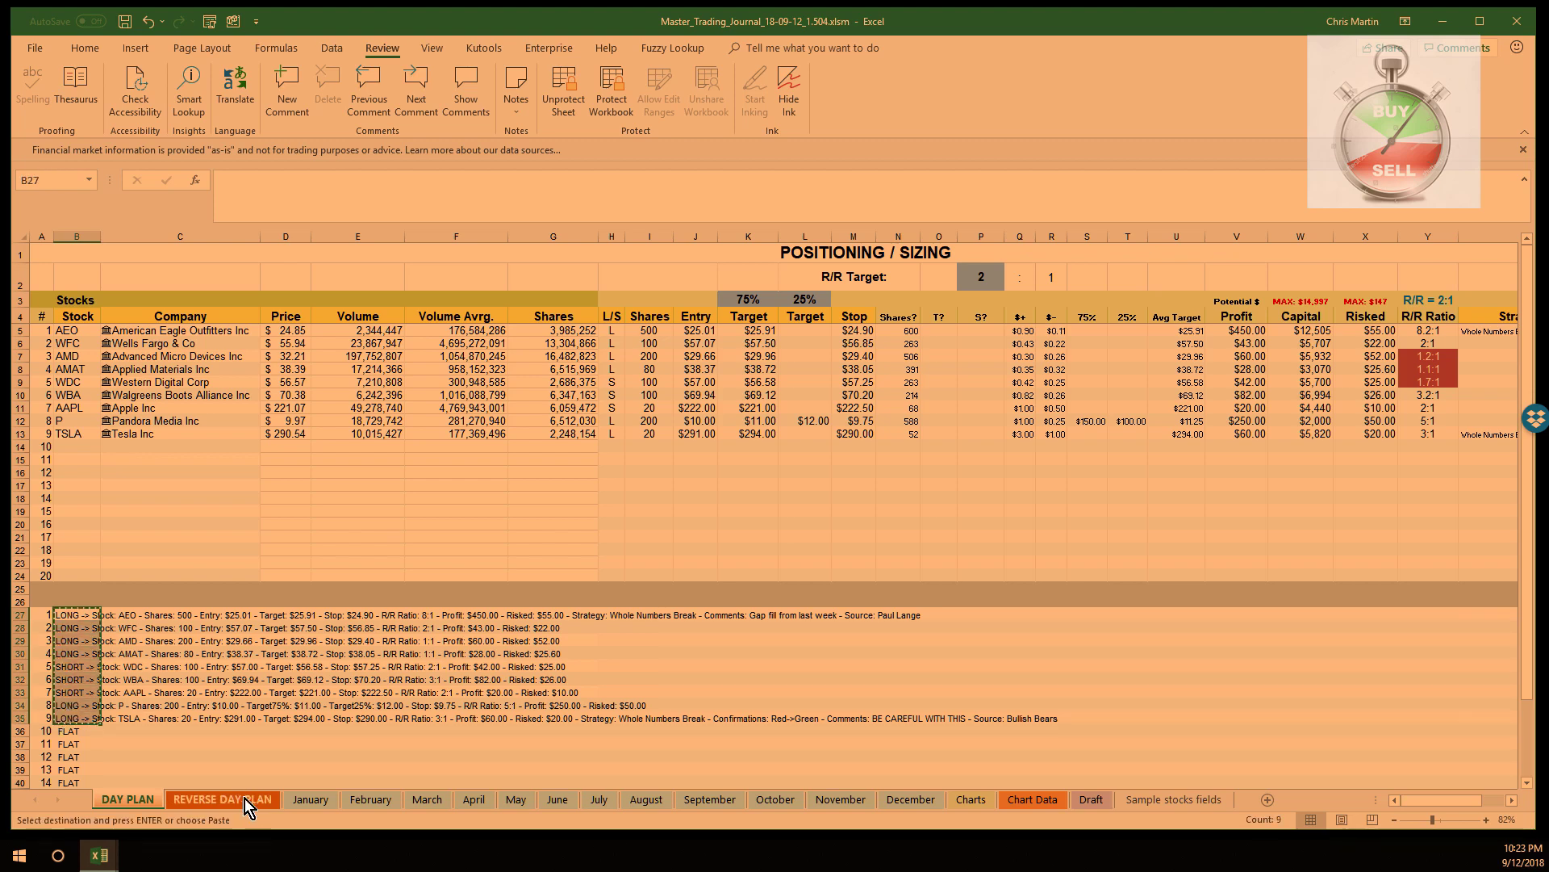
# - Paste the copied summaries into the REVERSE DAY PLAN sheet from B29, below the existing TSLA summary, and check the extracted trades
pyautogui.click(242, 800)
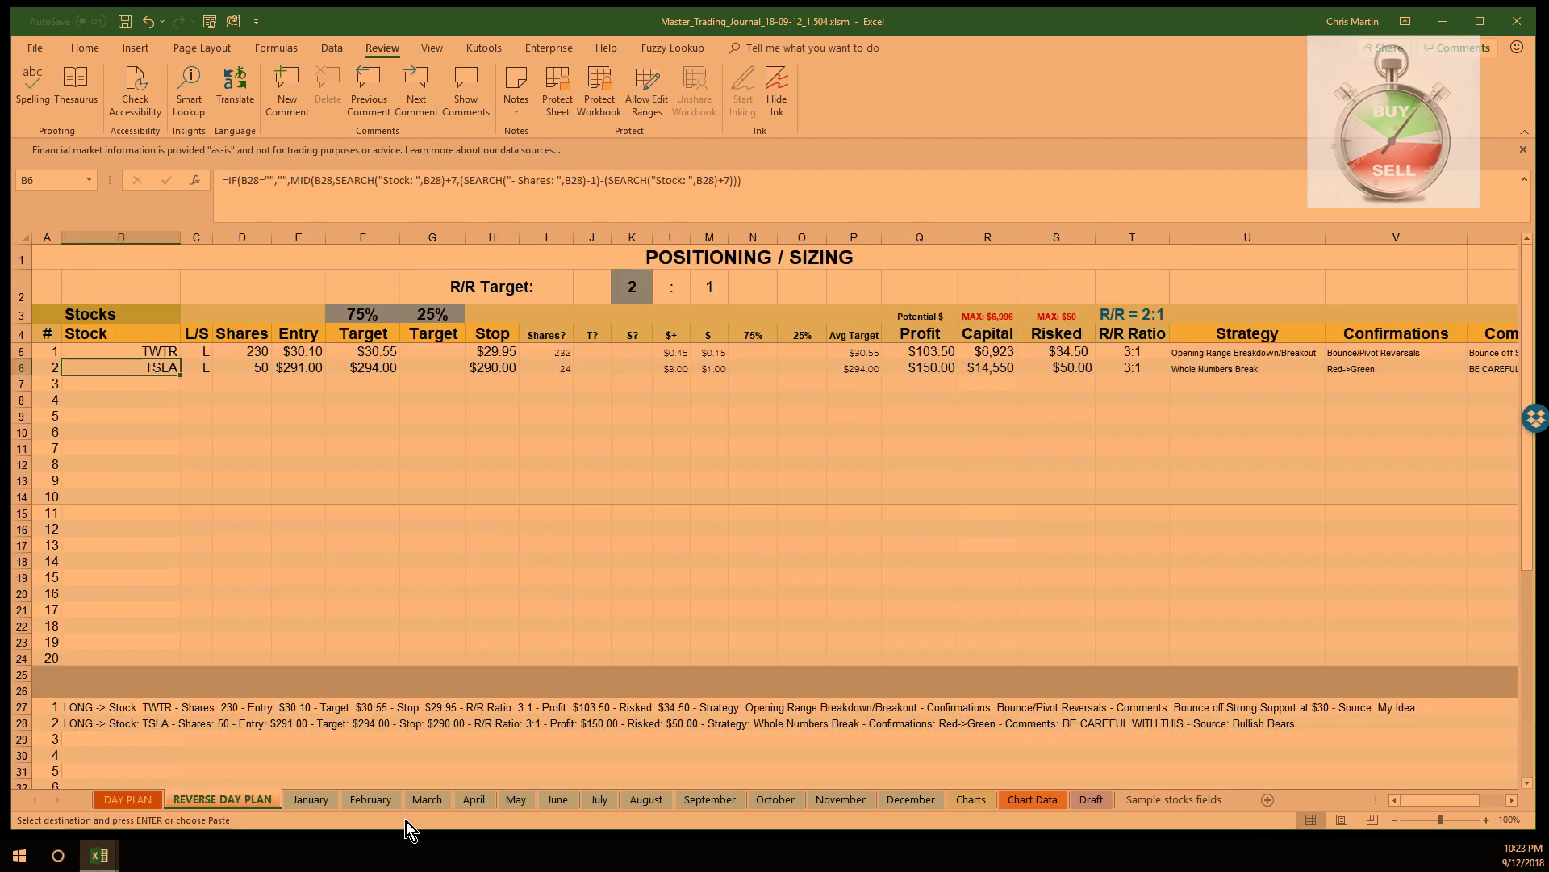
pyautogui.click(71, 739)
pyautogui.hotkey('ctrl', 'v')
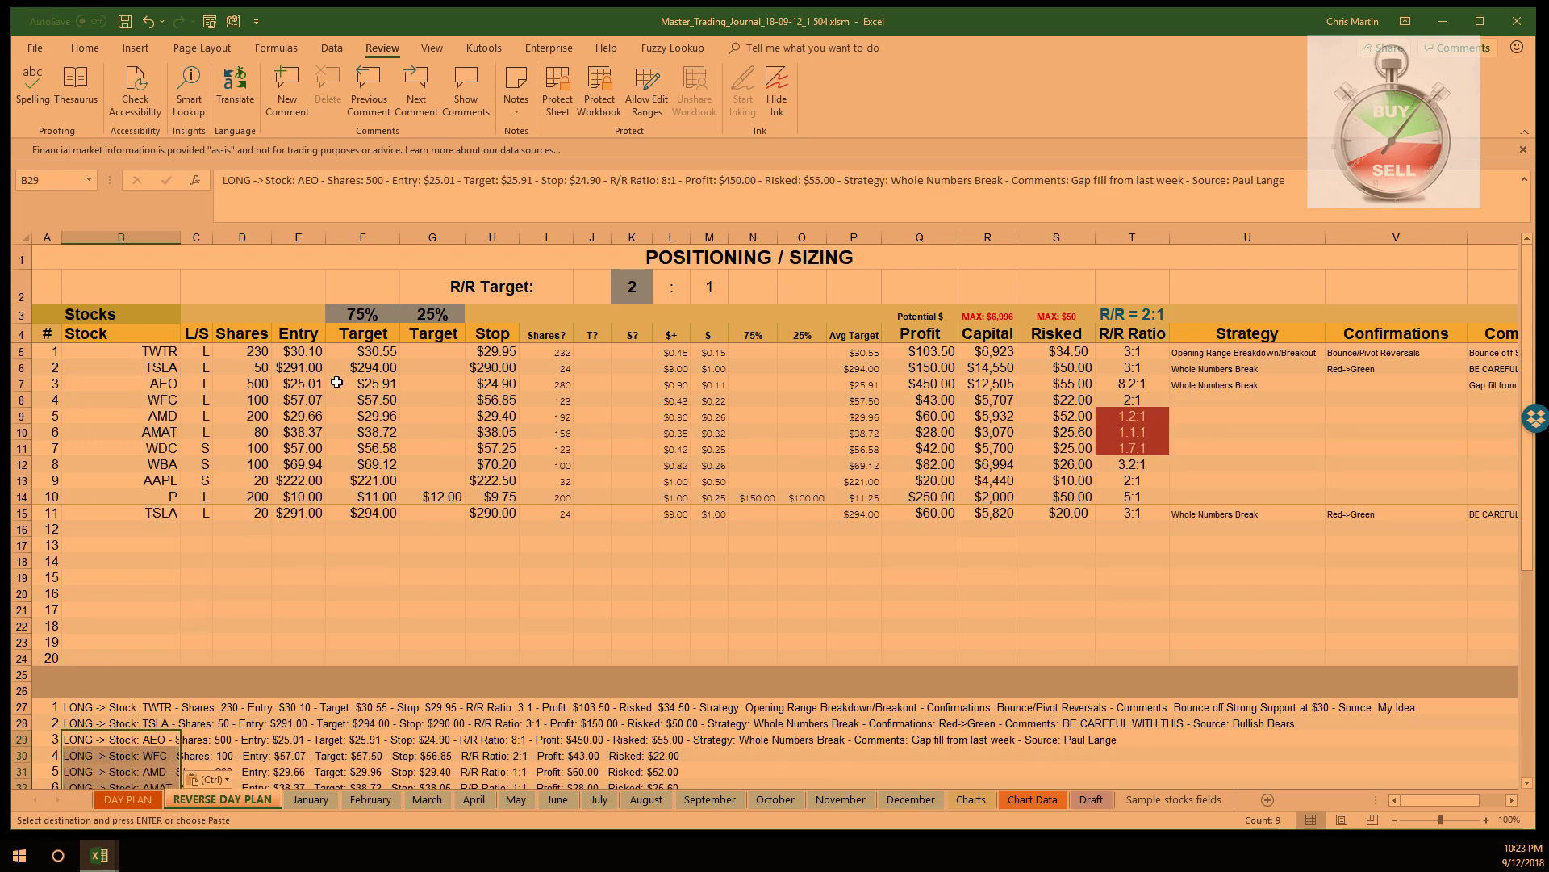
pyautogui.click(160, 530)
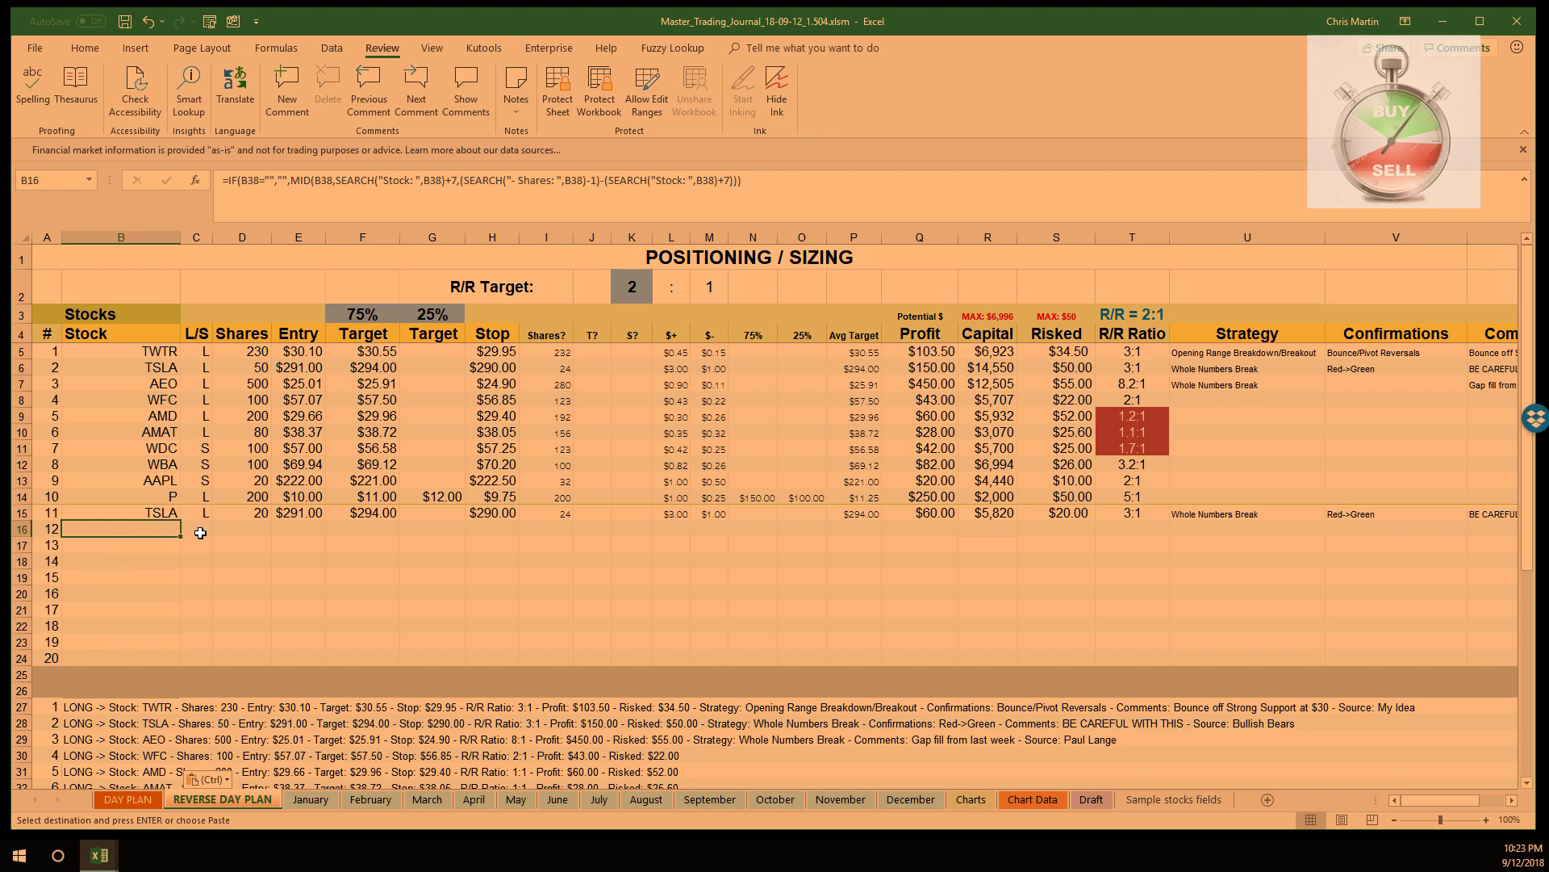
pyautogui.click(321, 578)
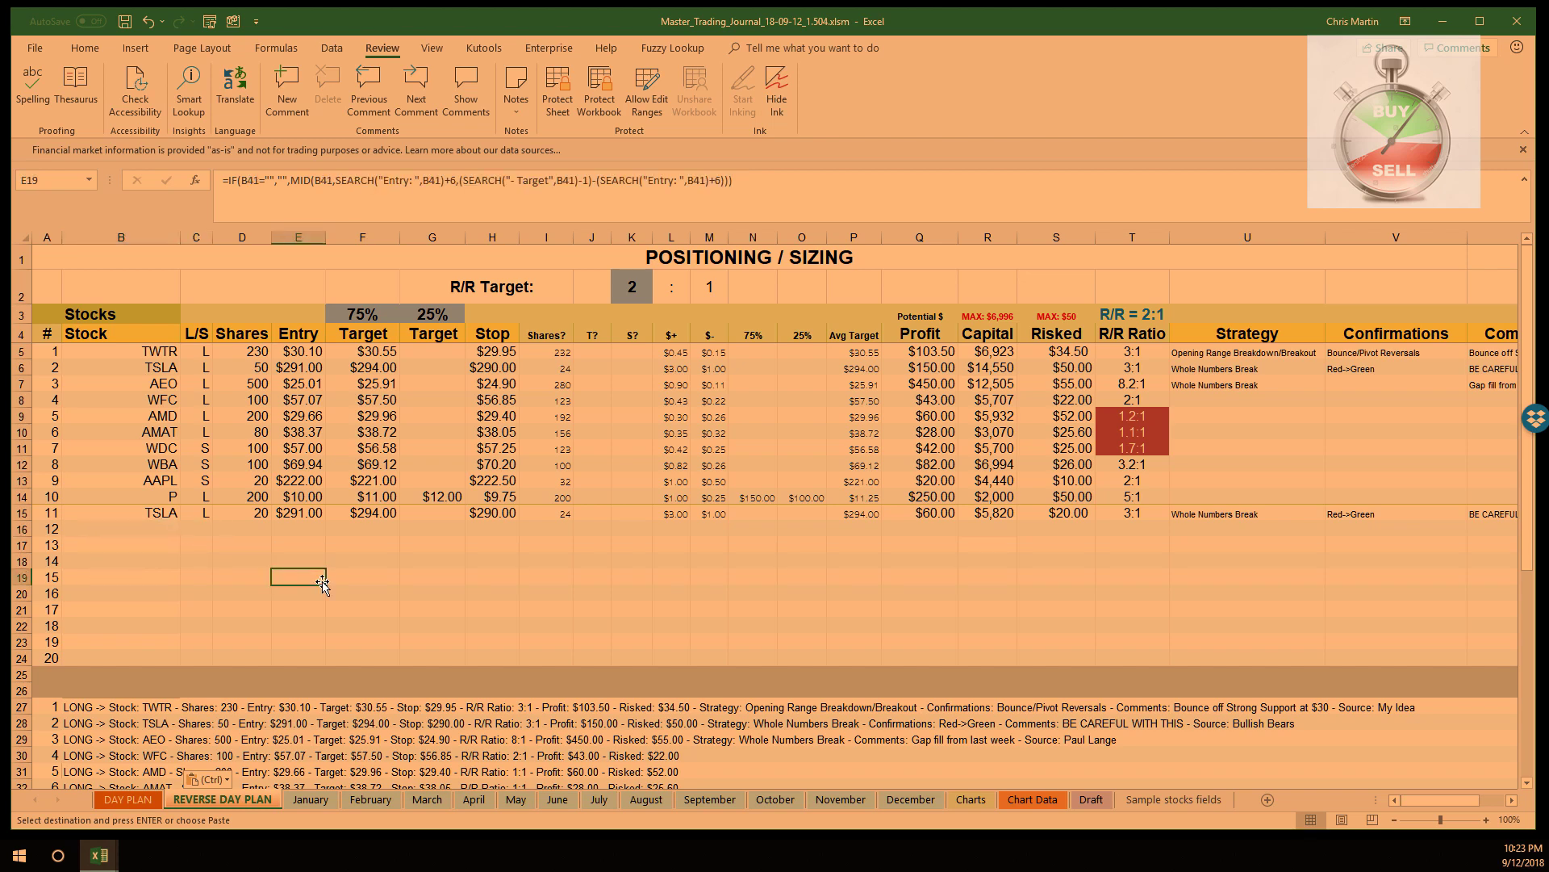